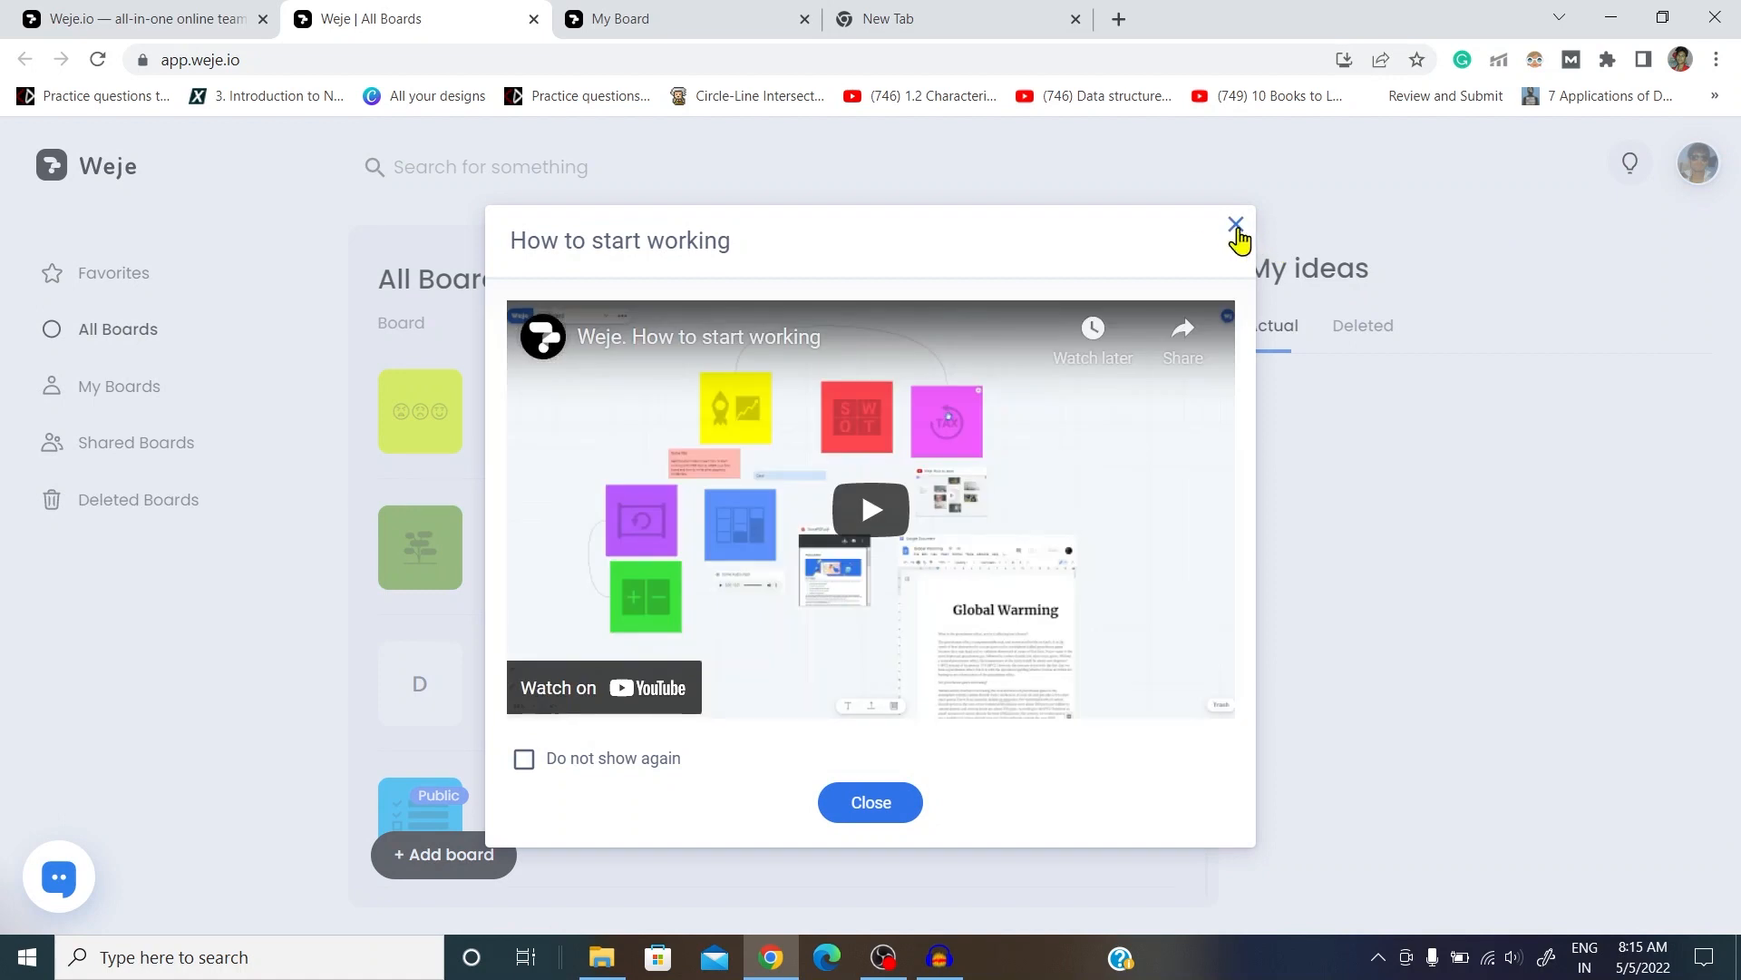
Step: Dismiss the introductory How to start working dialog, switch to My Board and close the All Boards page
click(1237, 226)
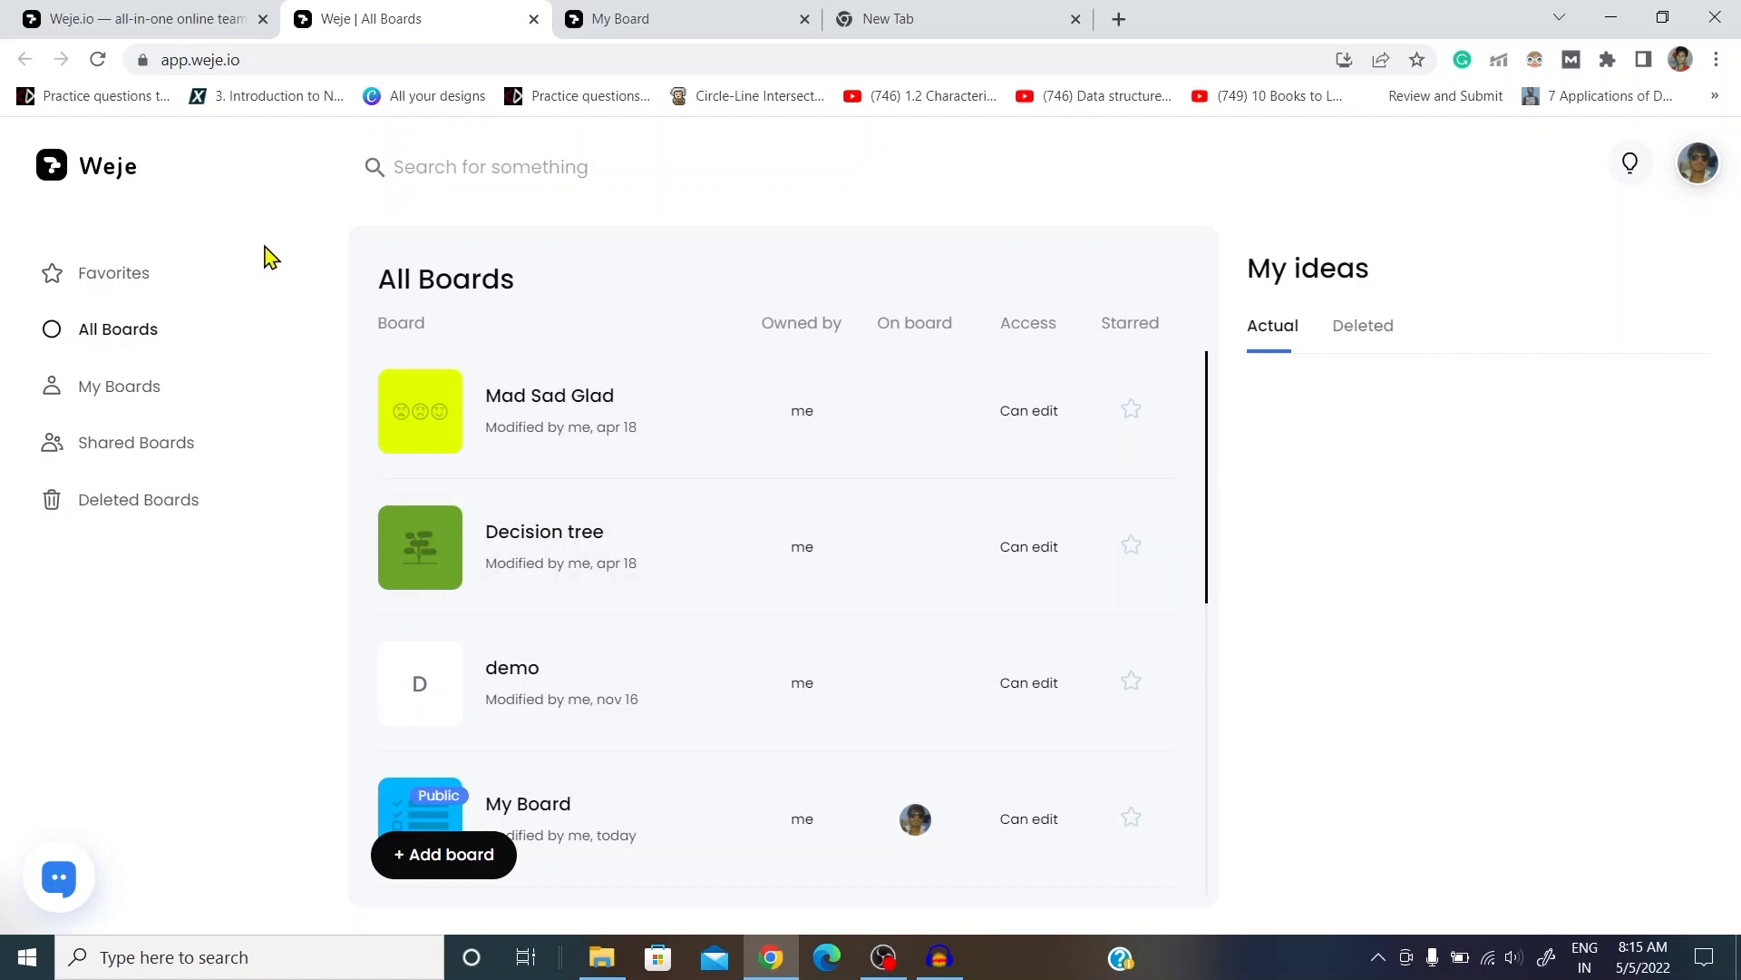
click(649, 25)
click(533, 19)
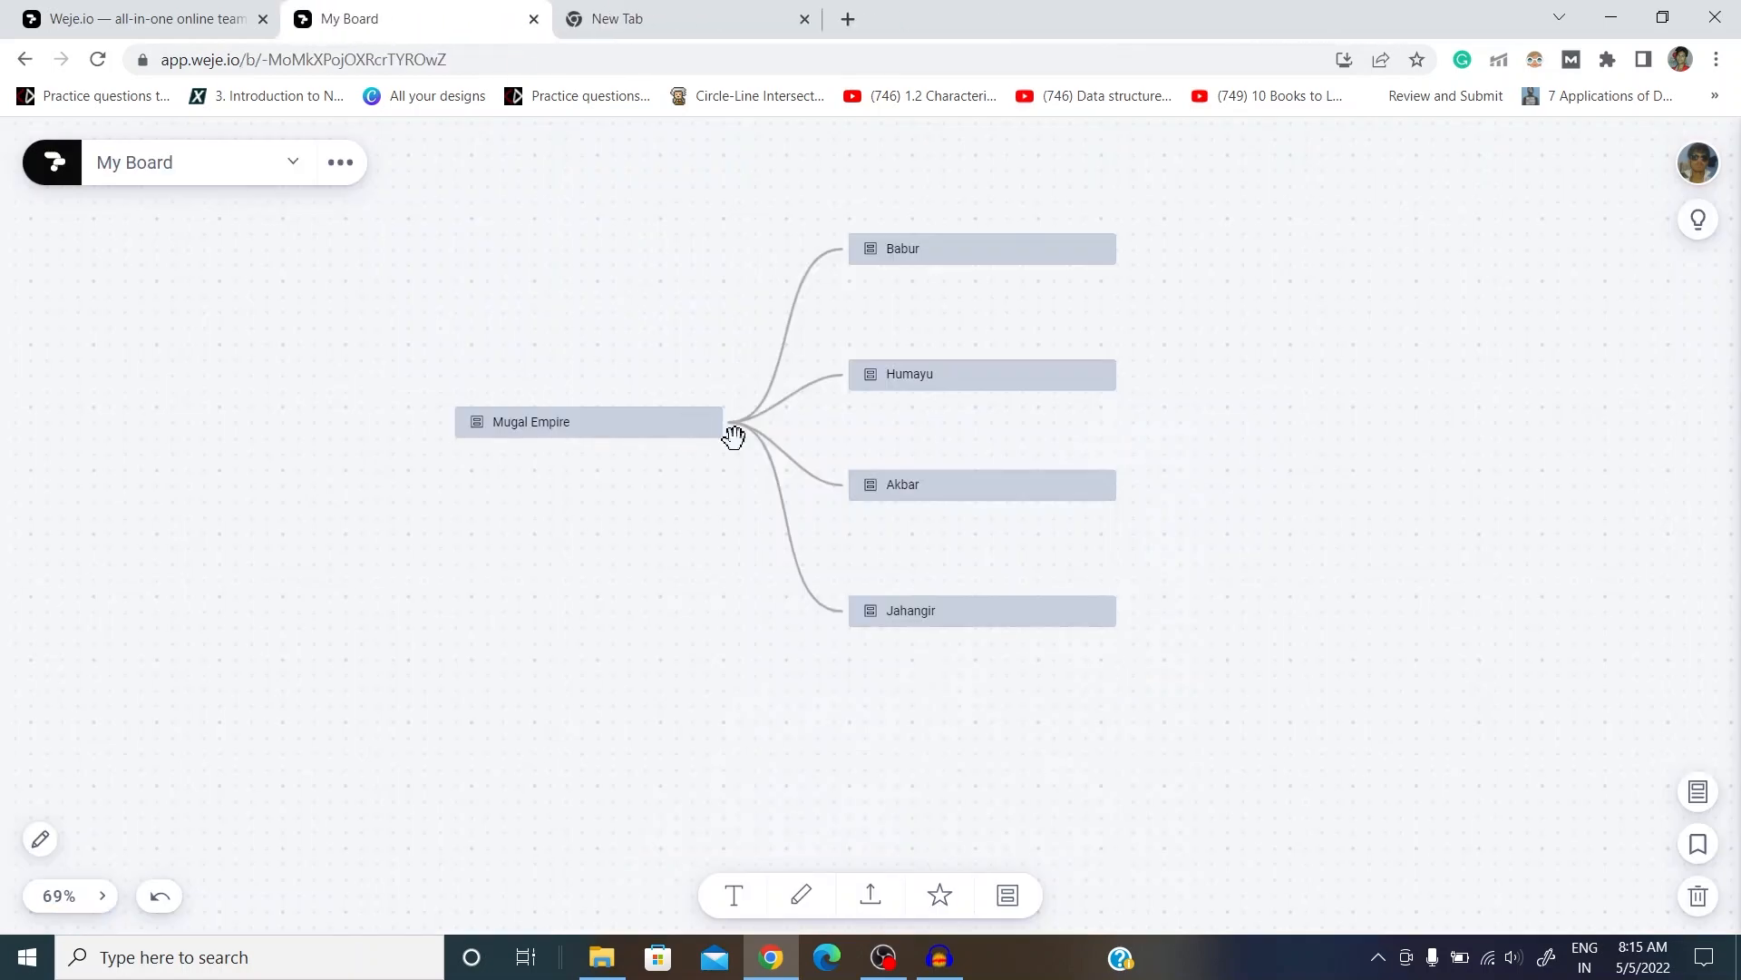
Step: Examine the contents of the Mugal Empire card and the Babur card with its reign note, collapsing each again
scroll(692, 256, up, 5)
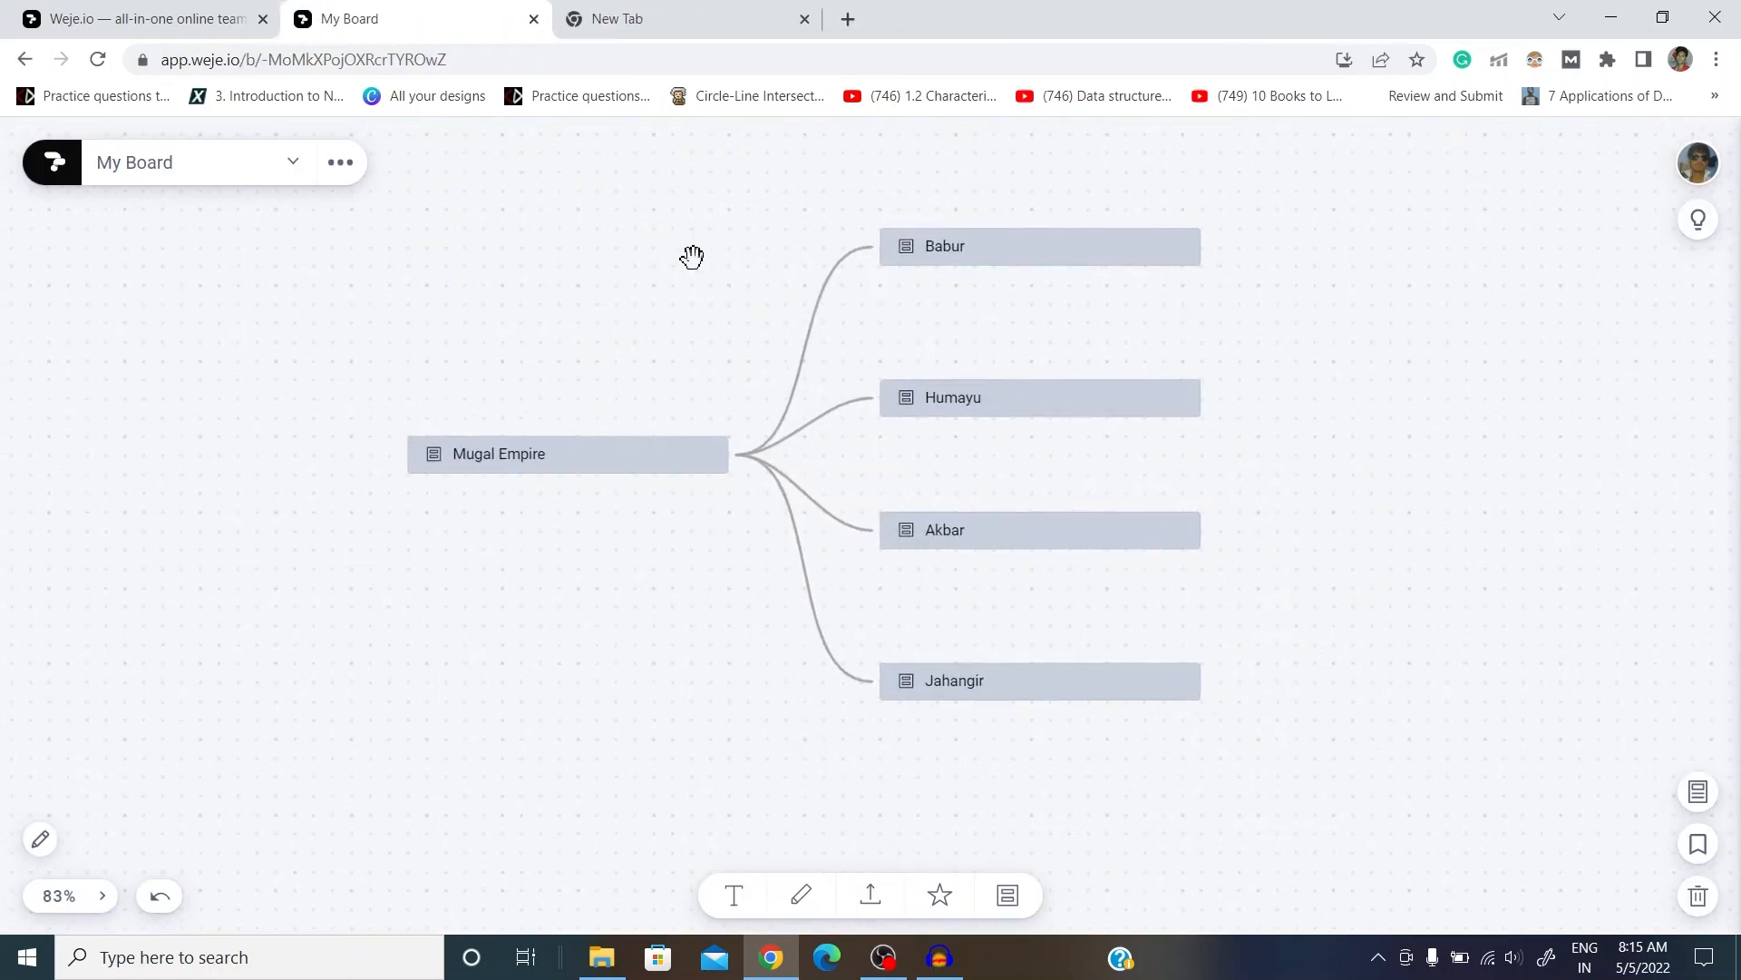
drag(720, 337, 645, 306)
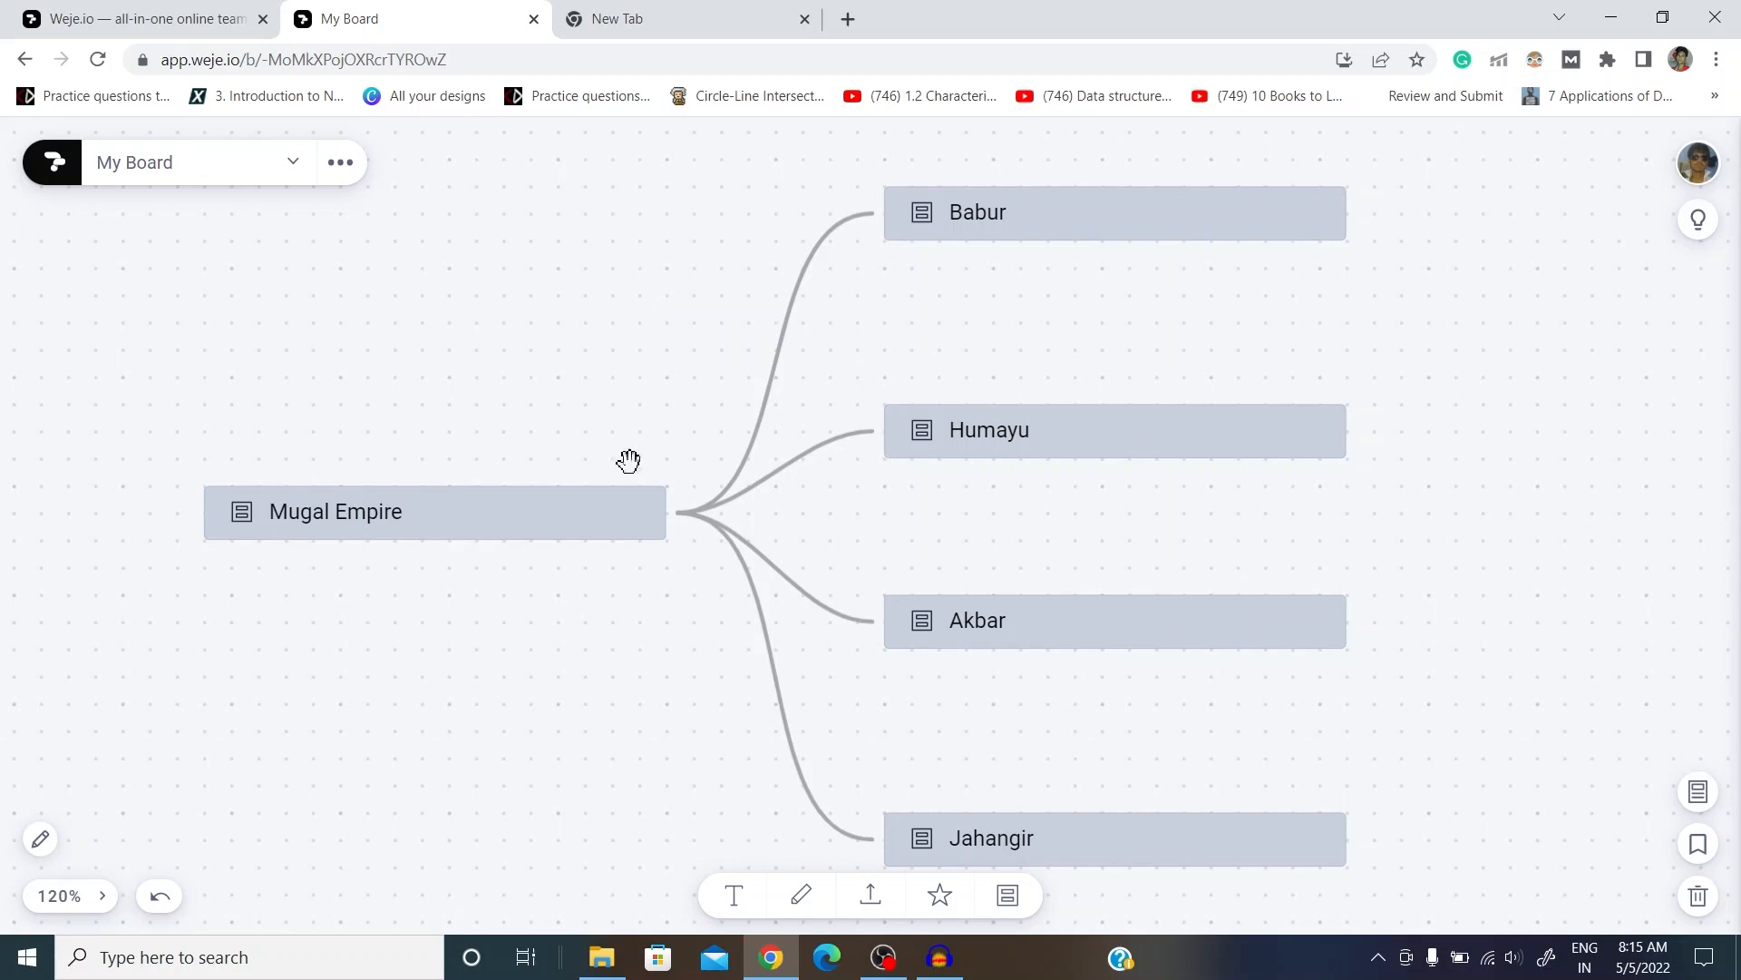
click(631, 526)
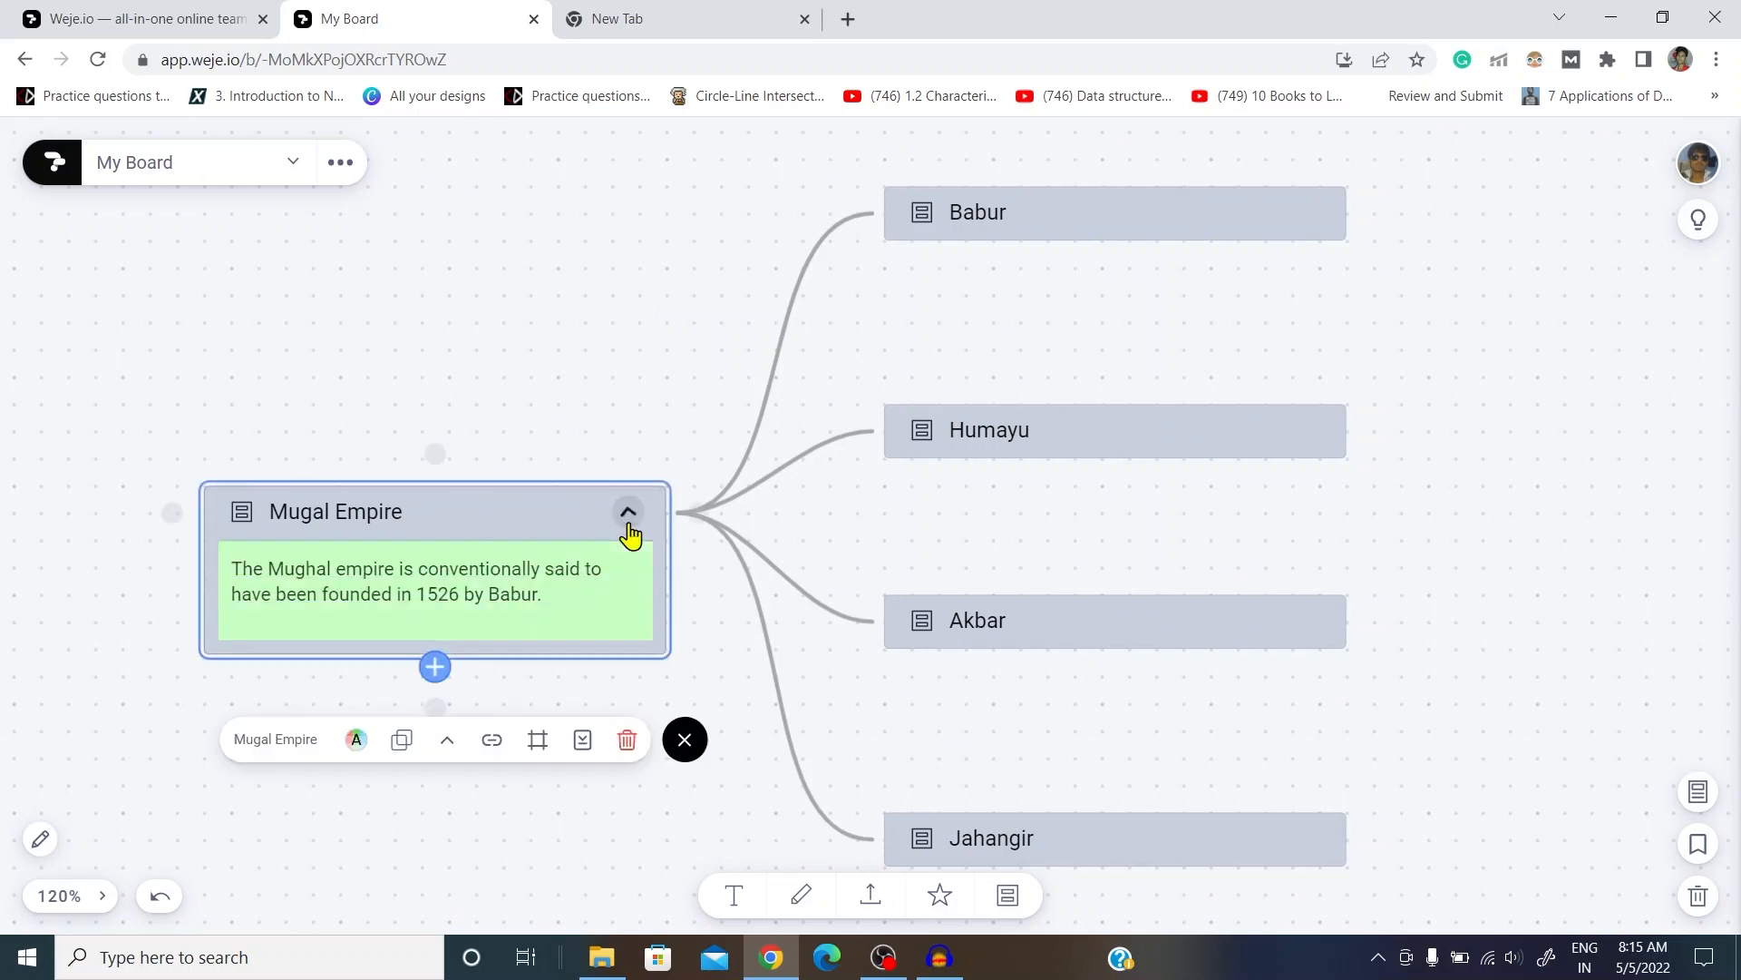
click(636, 524)
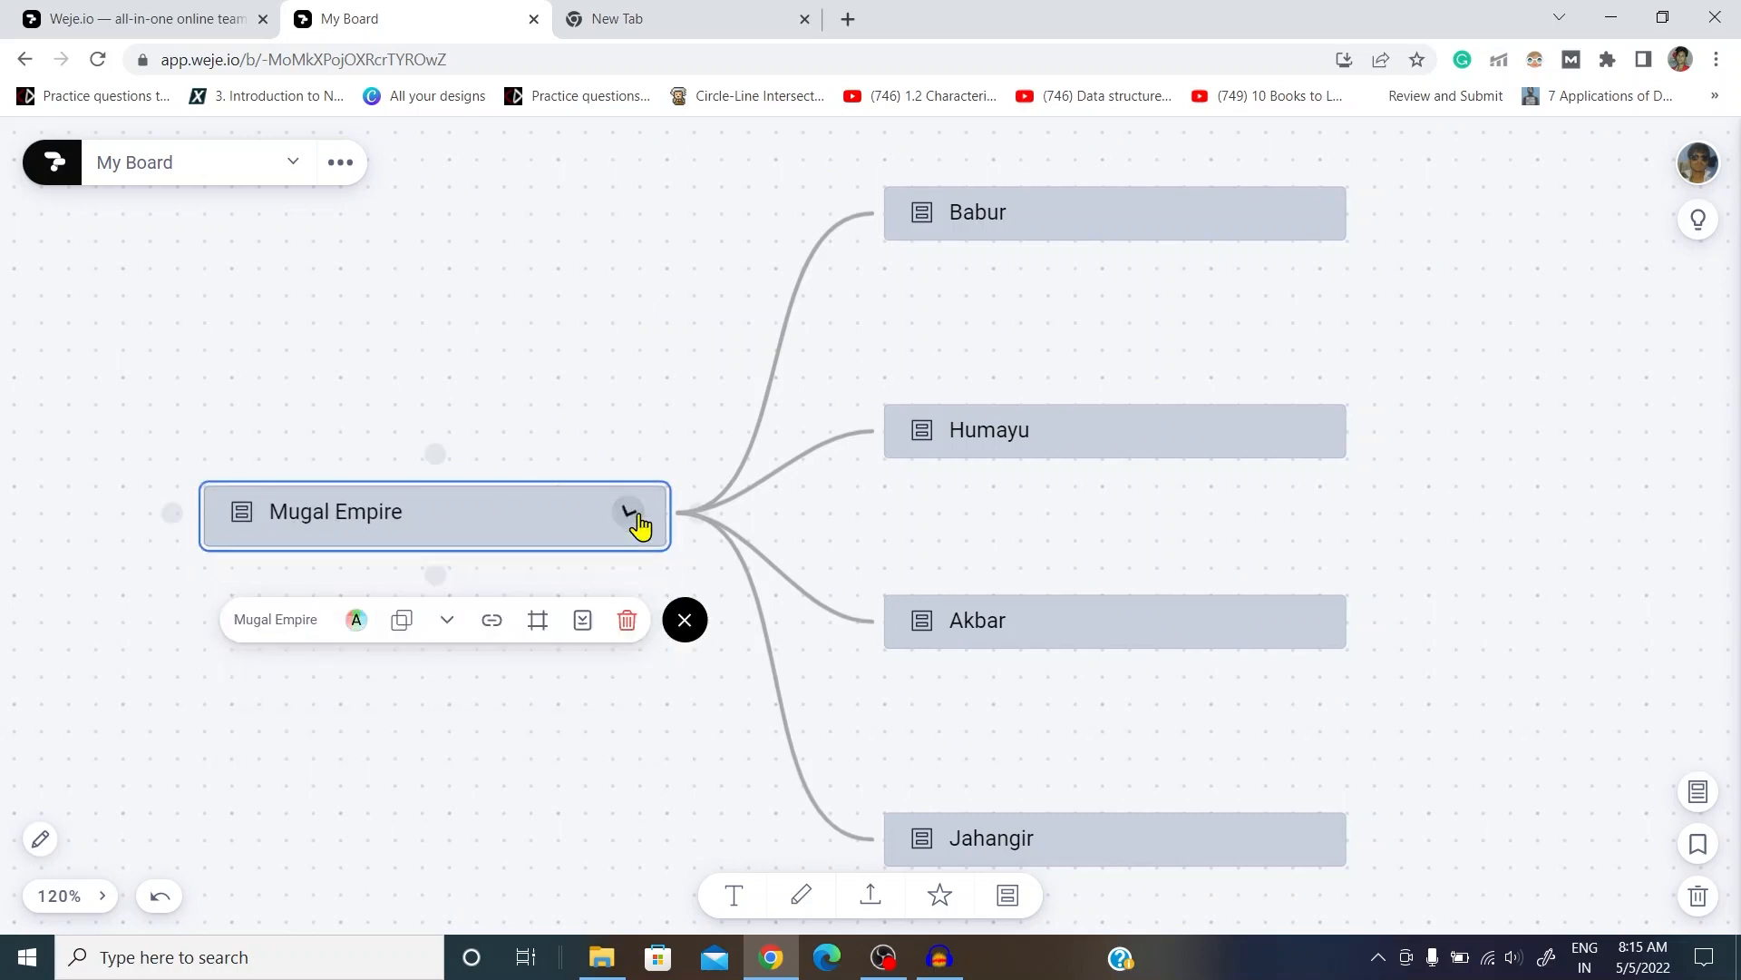
click(1308, 225)
click(1308, 218)
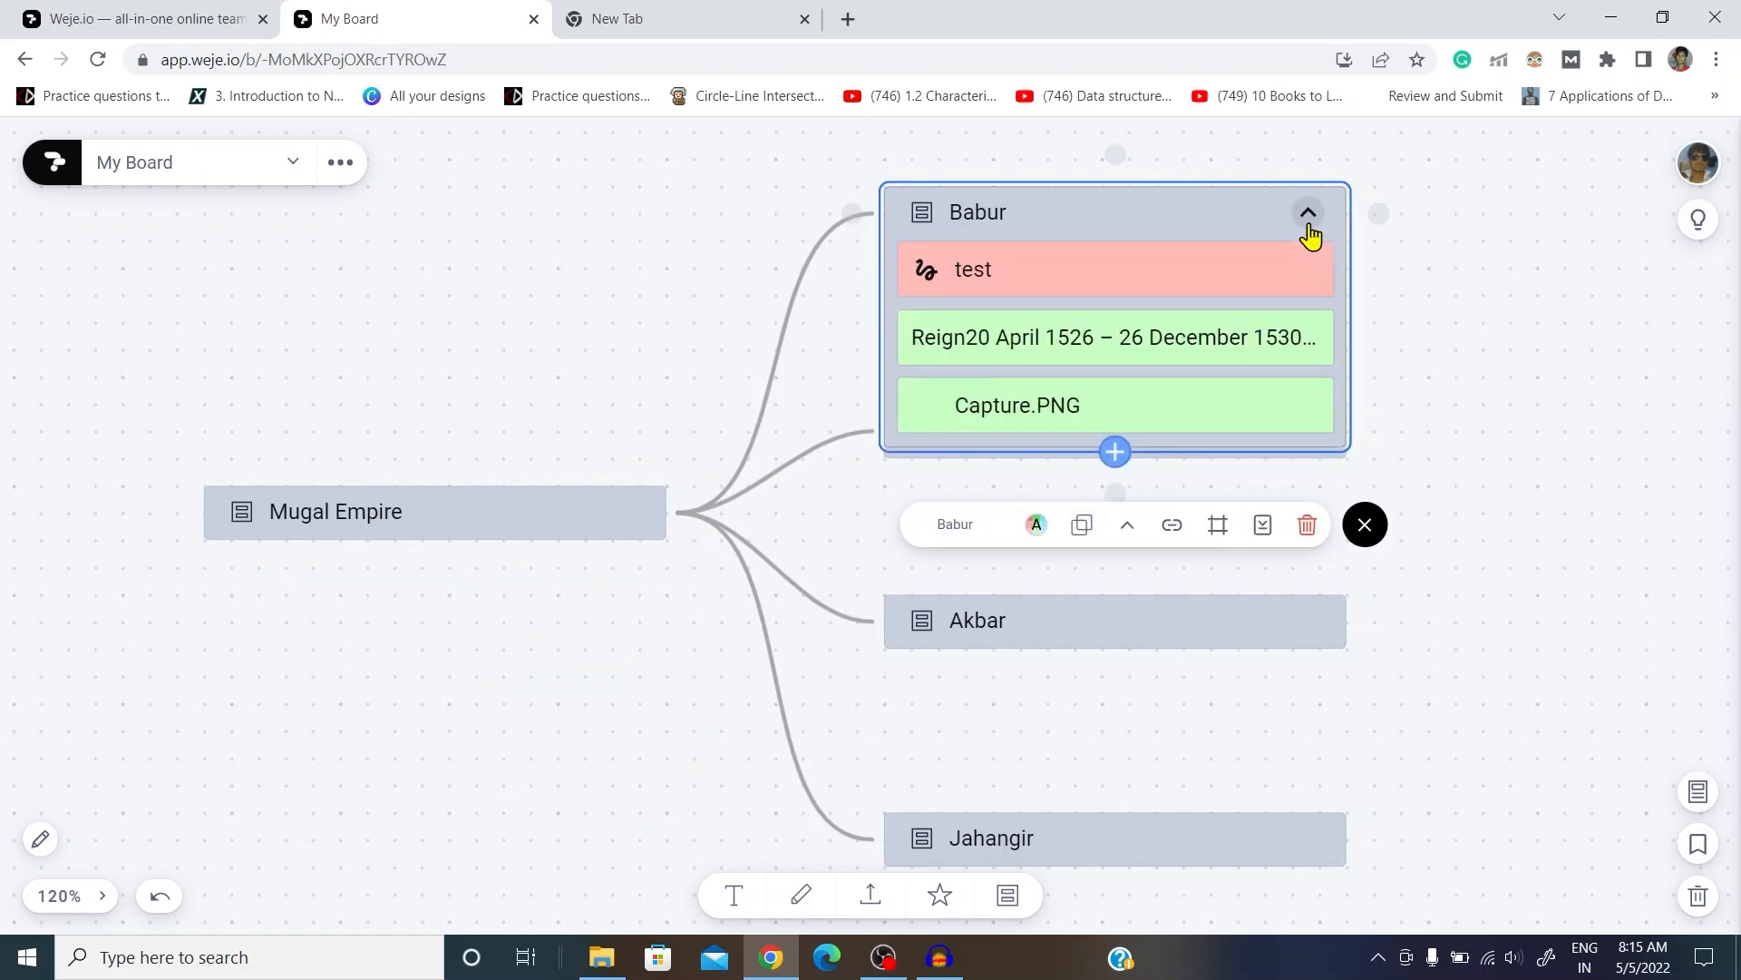
click(1305, 340)
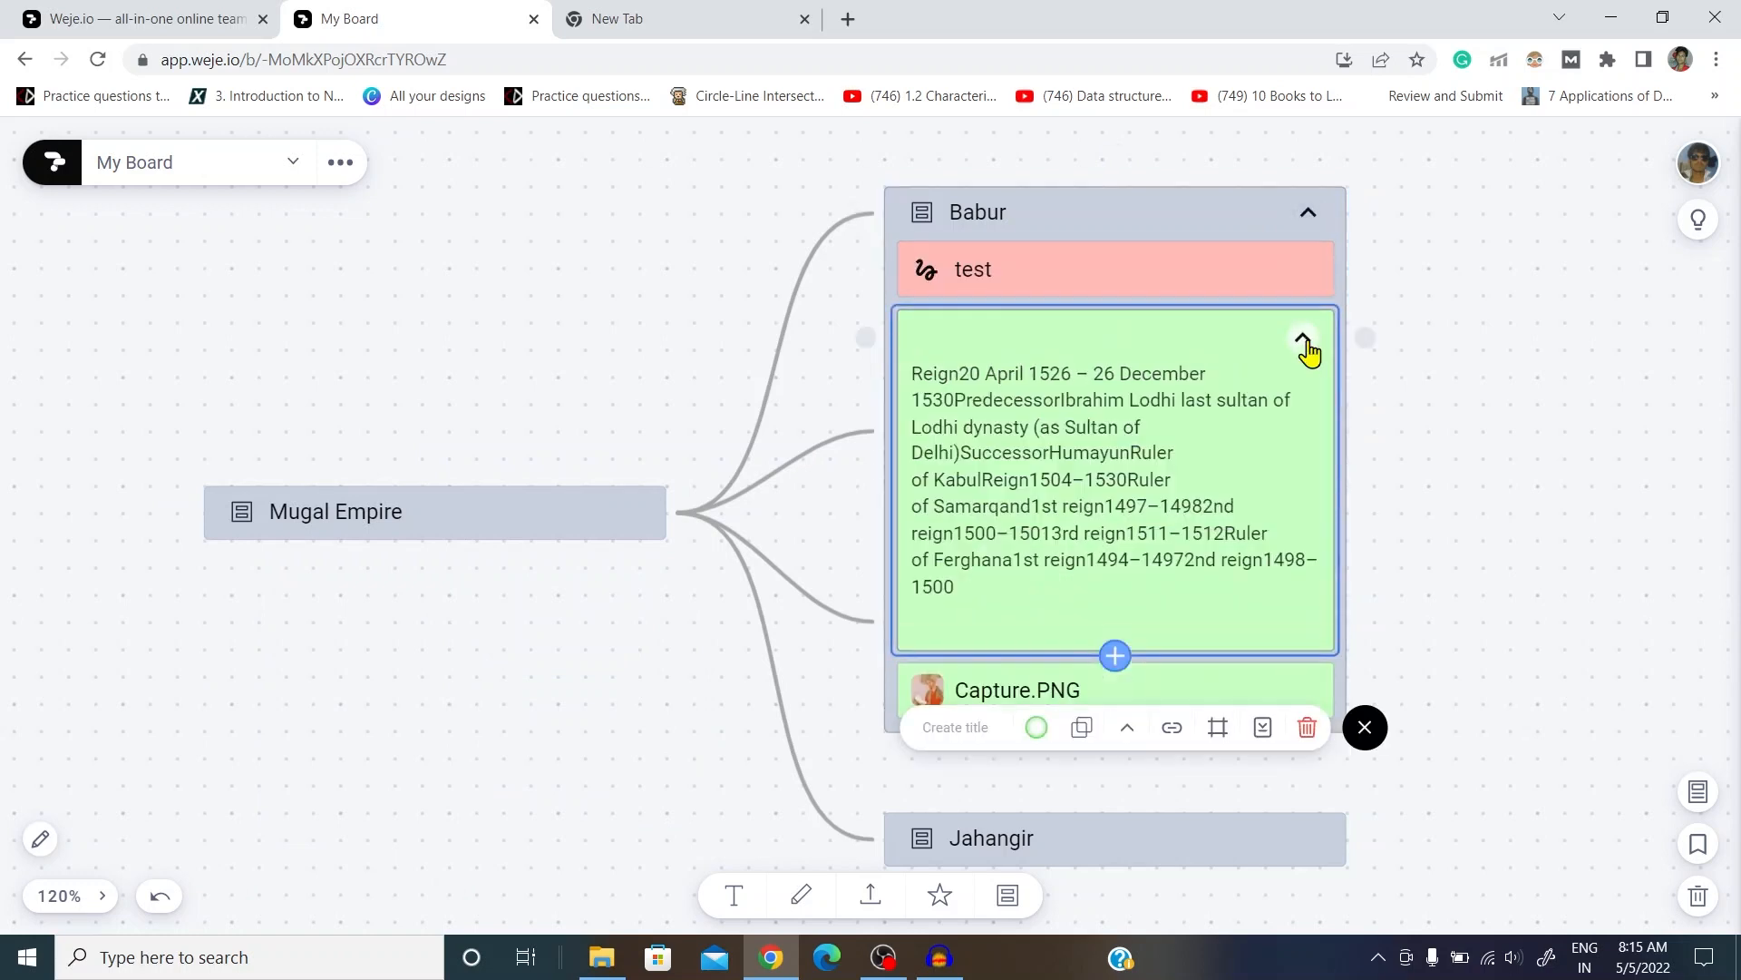
click(1305, 339)
drag(567, 646, 554, 616)
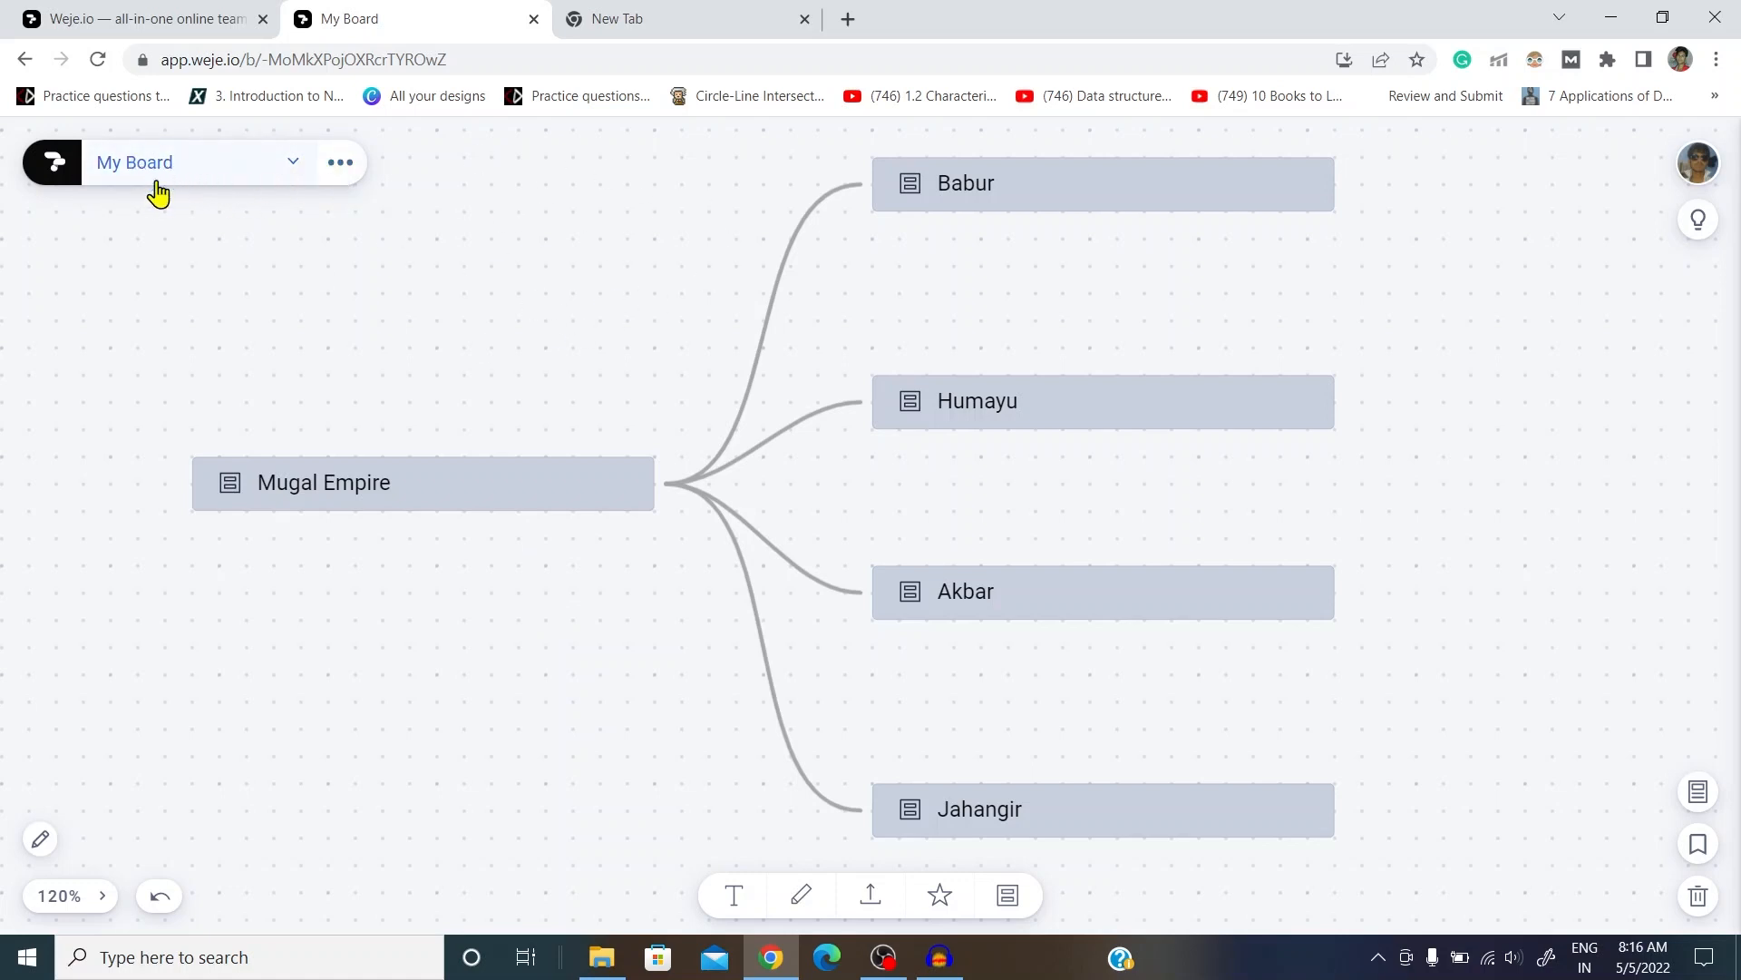
Step: Open My Board's sharing settings and review the access options for new invitees and for the existing collaborator
click(341, 163)
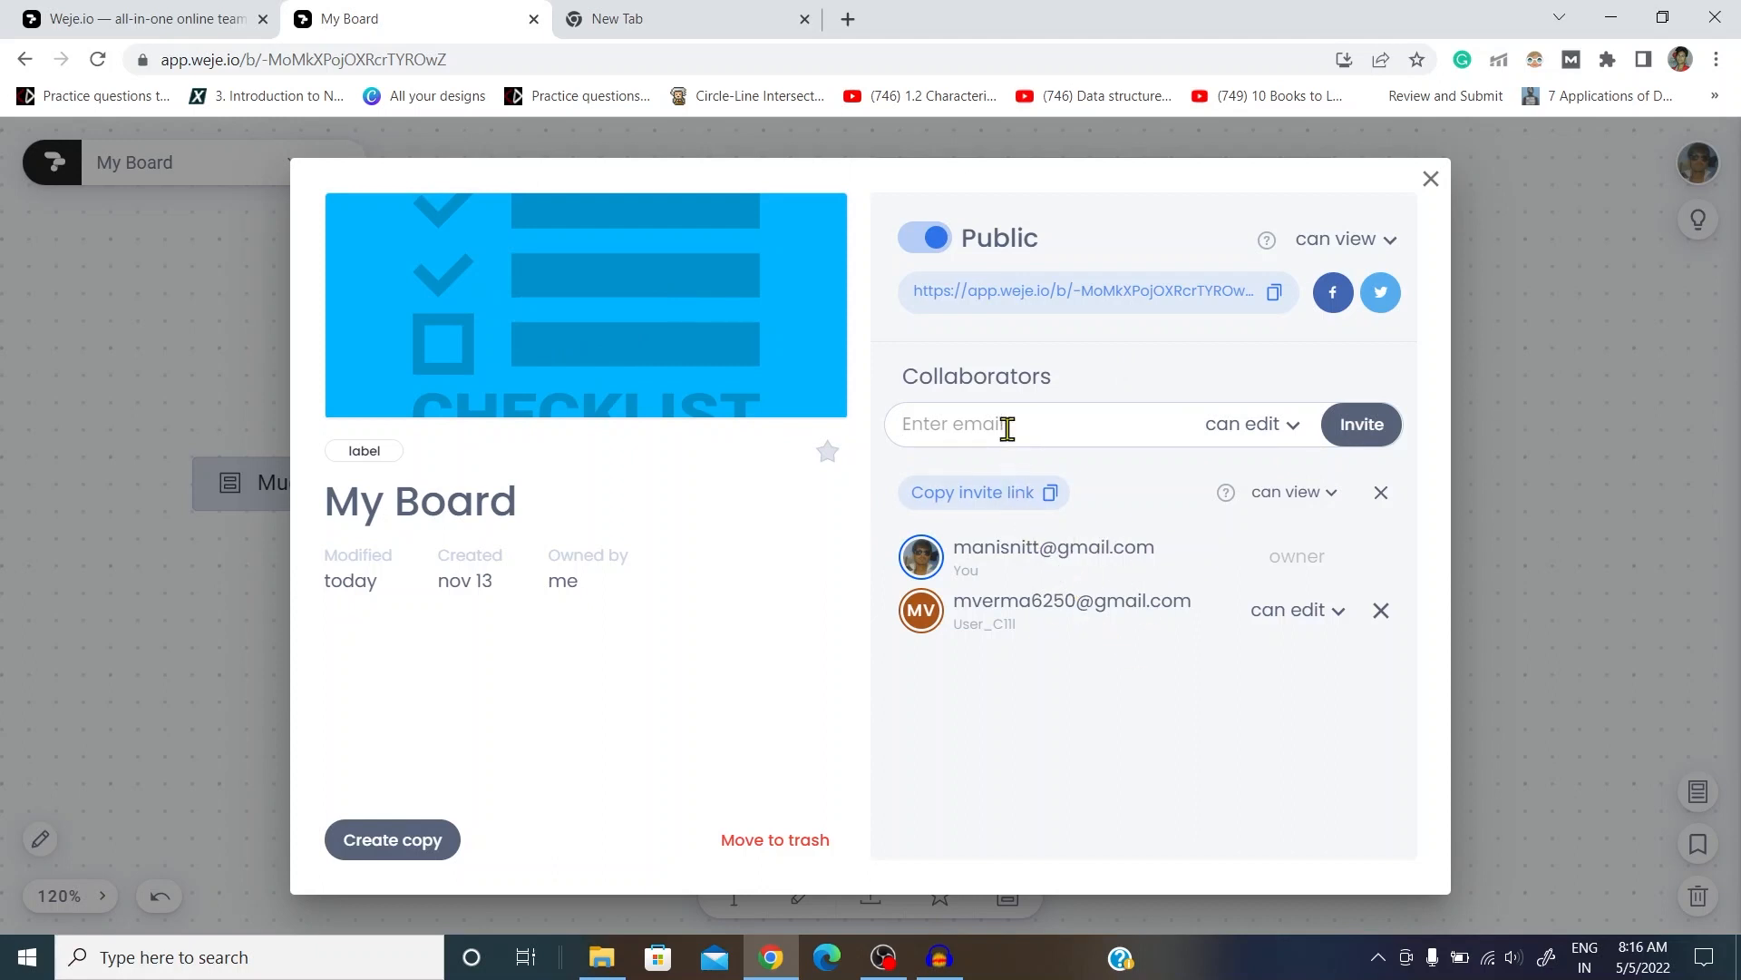
click(1296, 433)
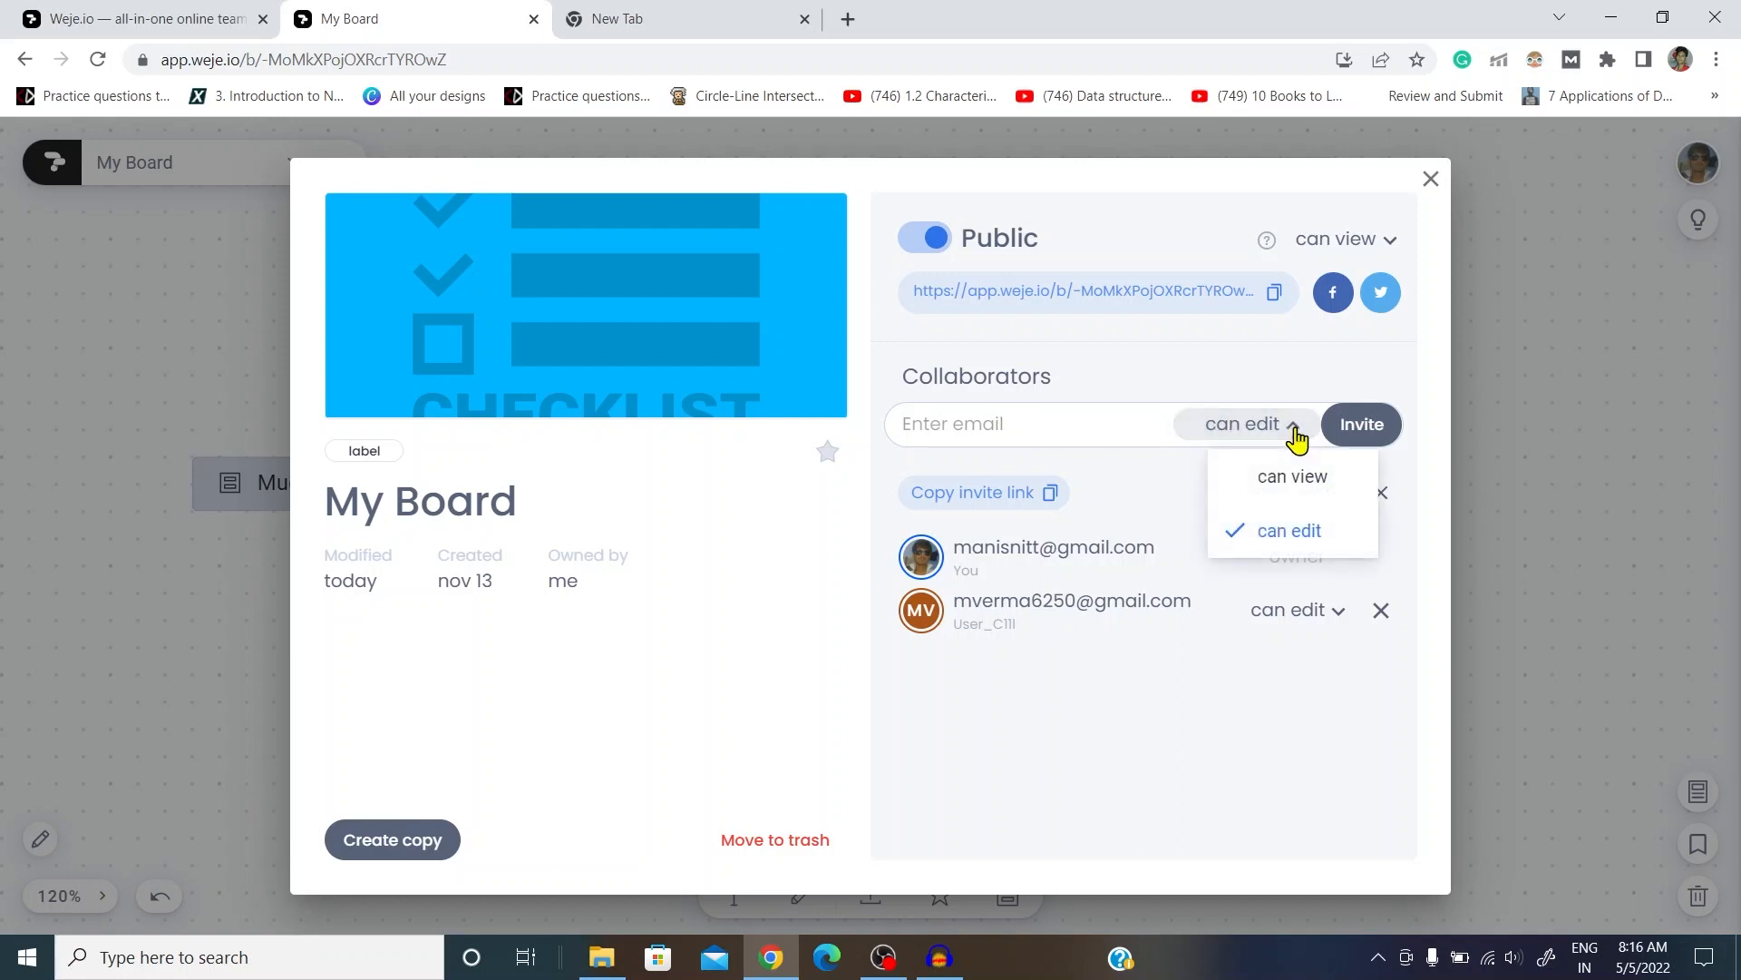
click(1281, 434)
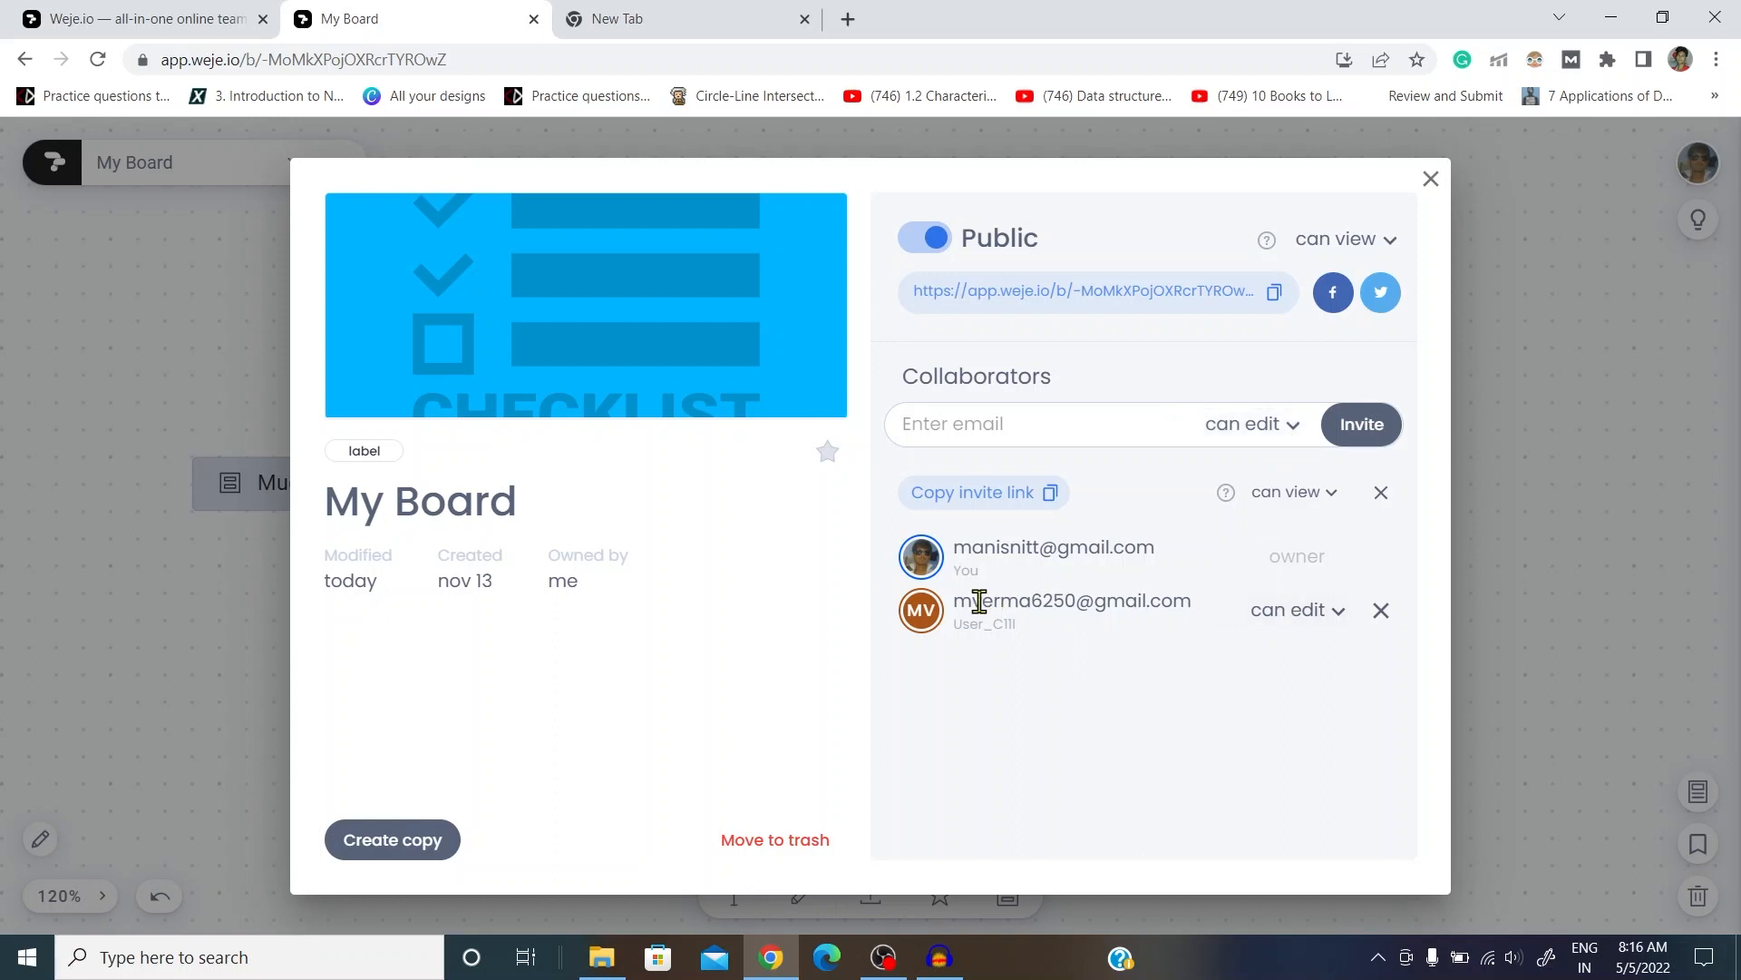
drag(959, 605, 1193, 602)
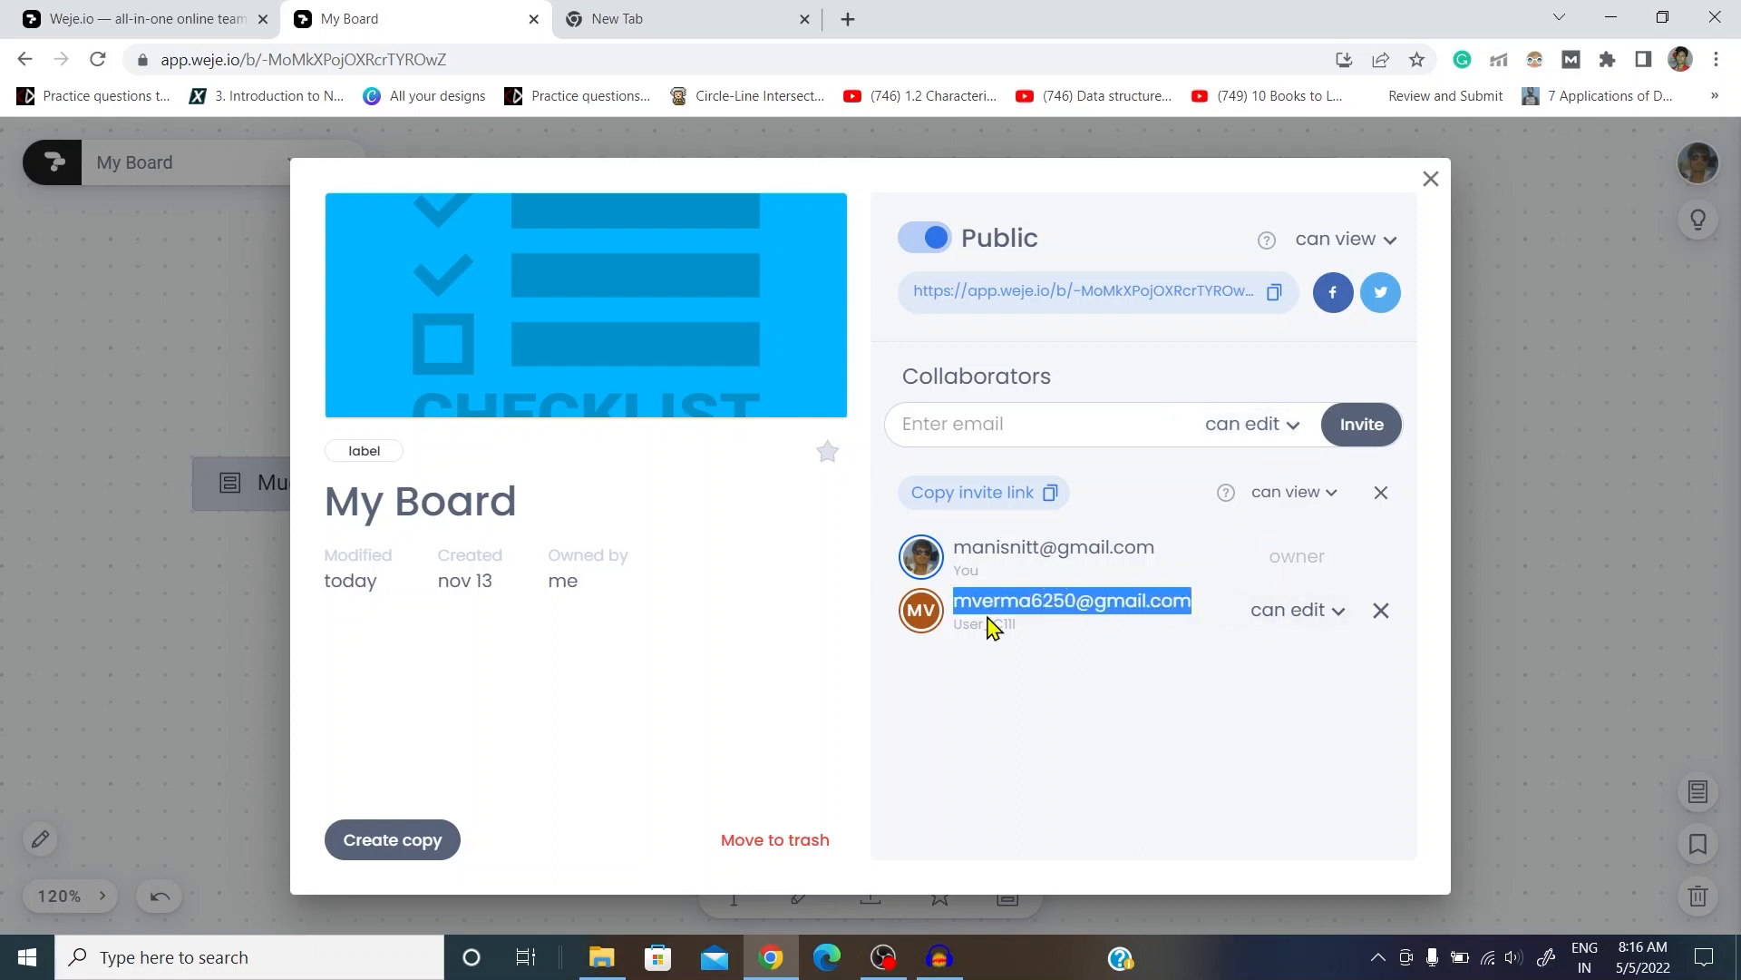
click(1339, 614)
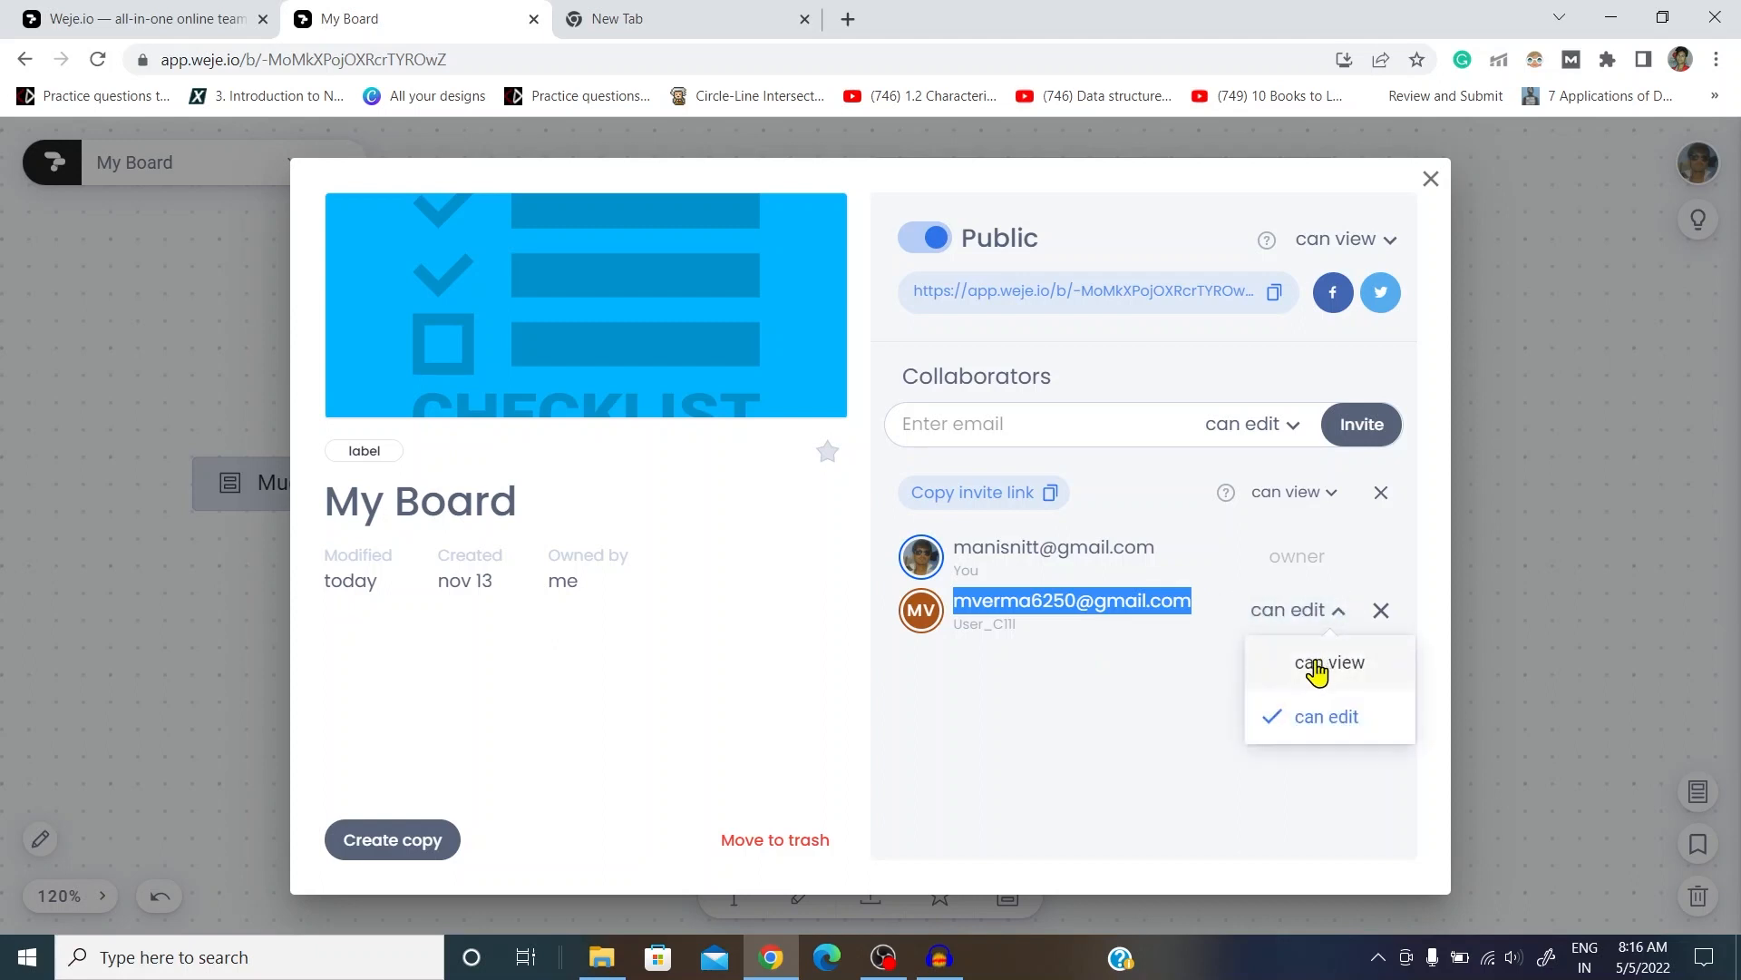
click(1163, 676)
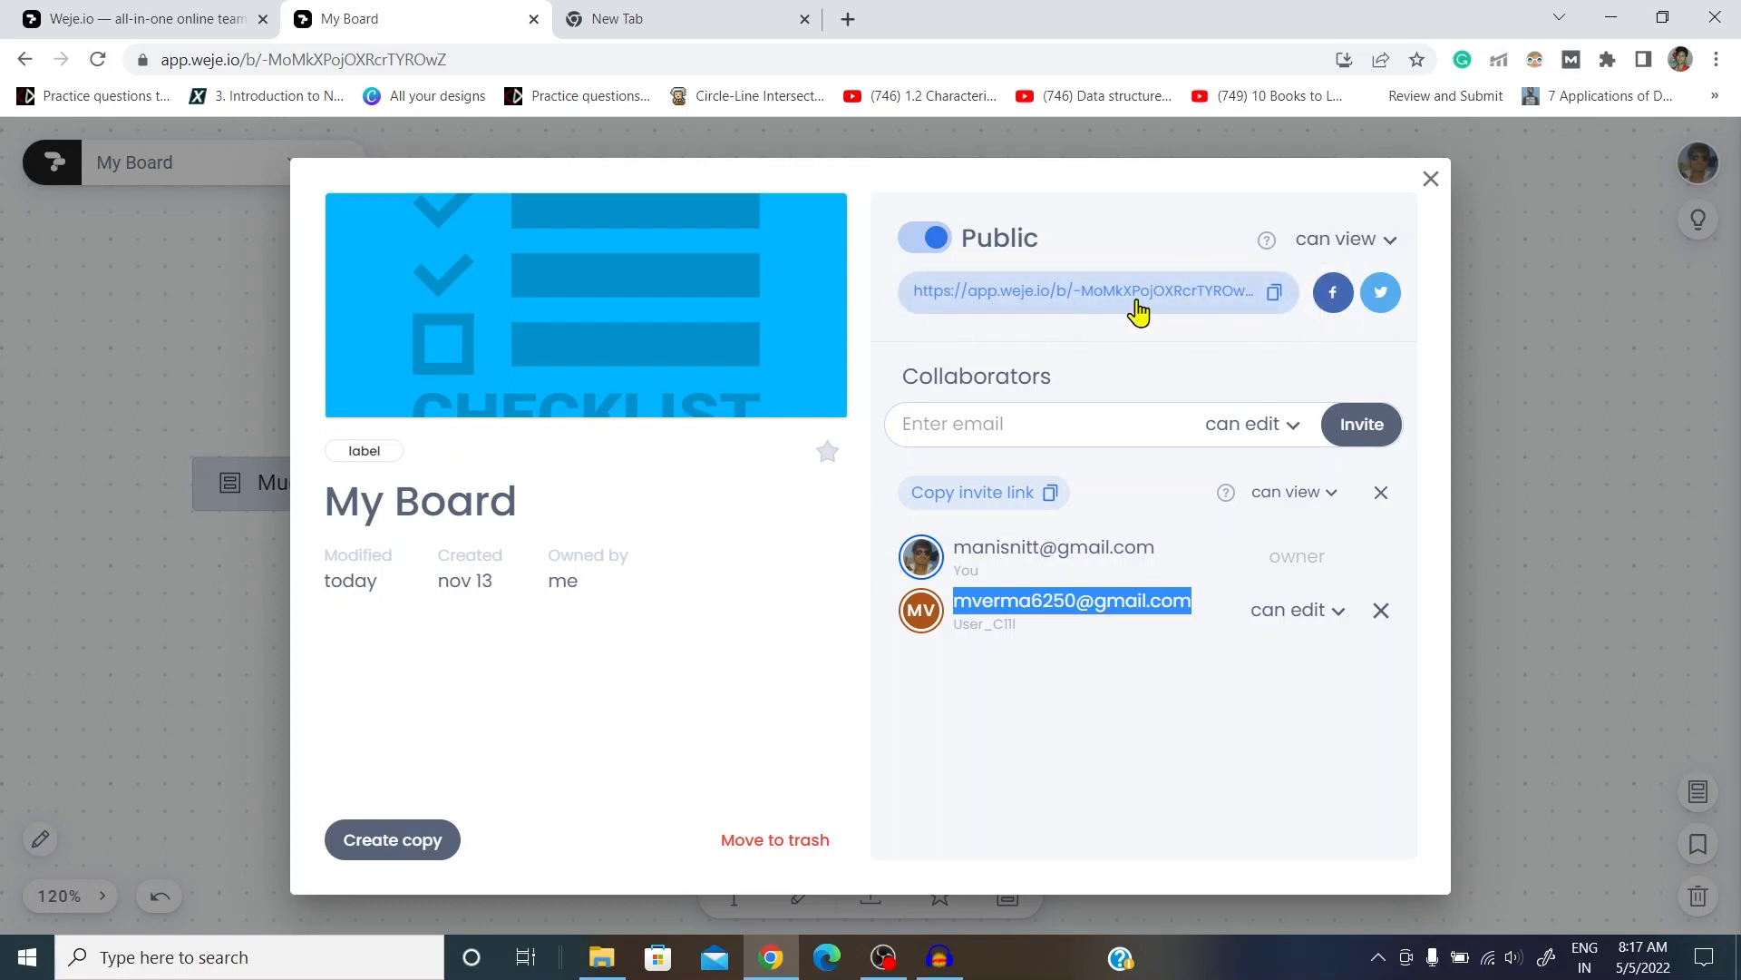
Step: Turn My Board's public access off and back on
click(920, 245)
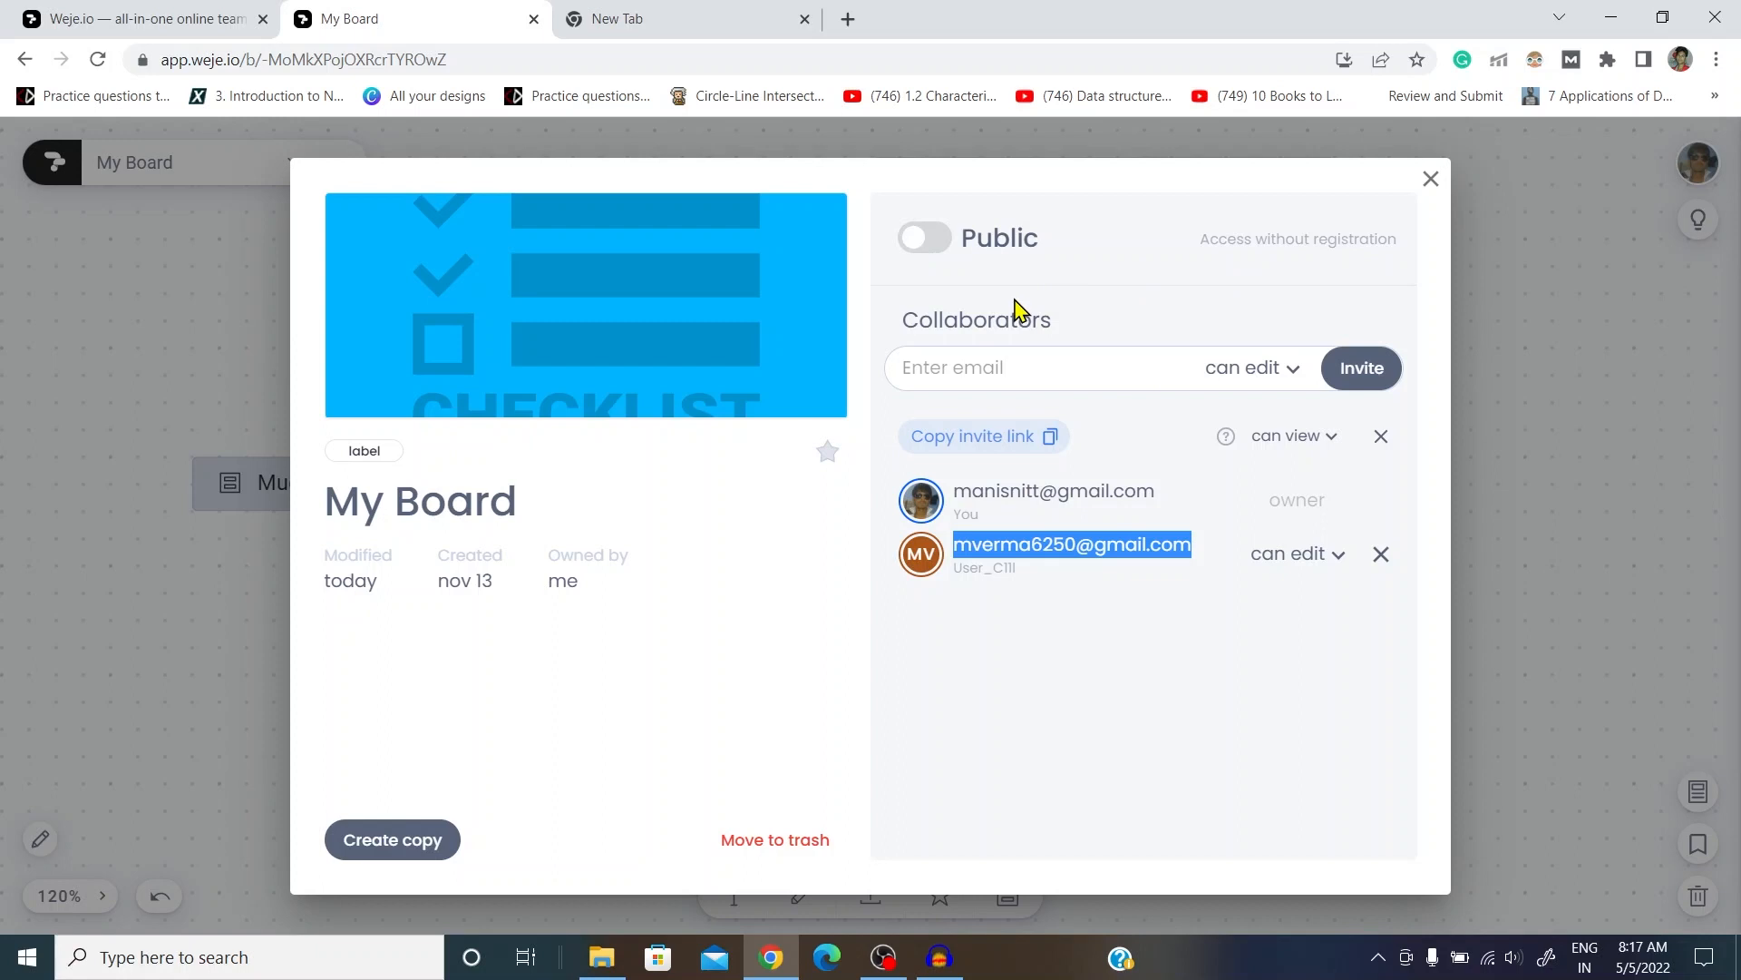
click(919, 241)
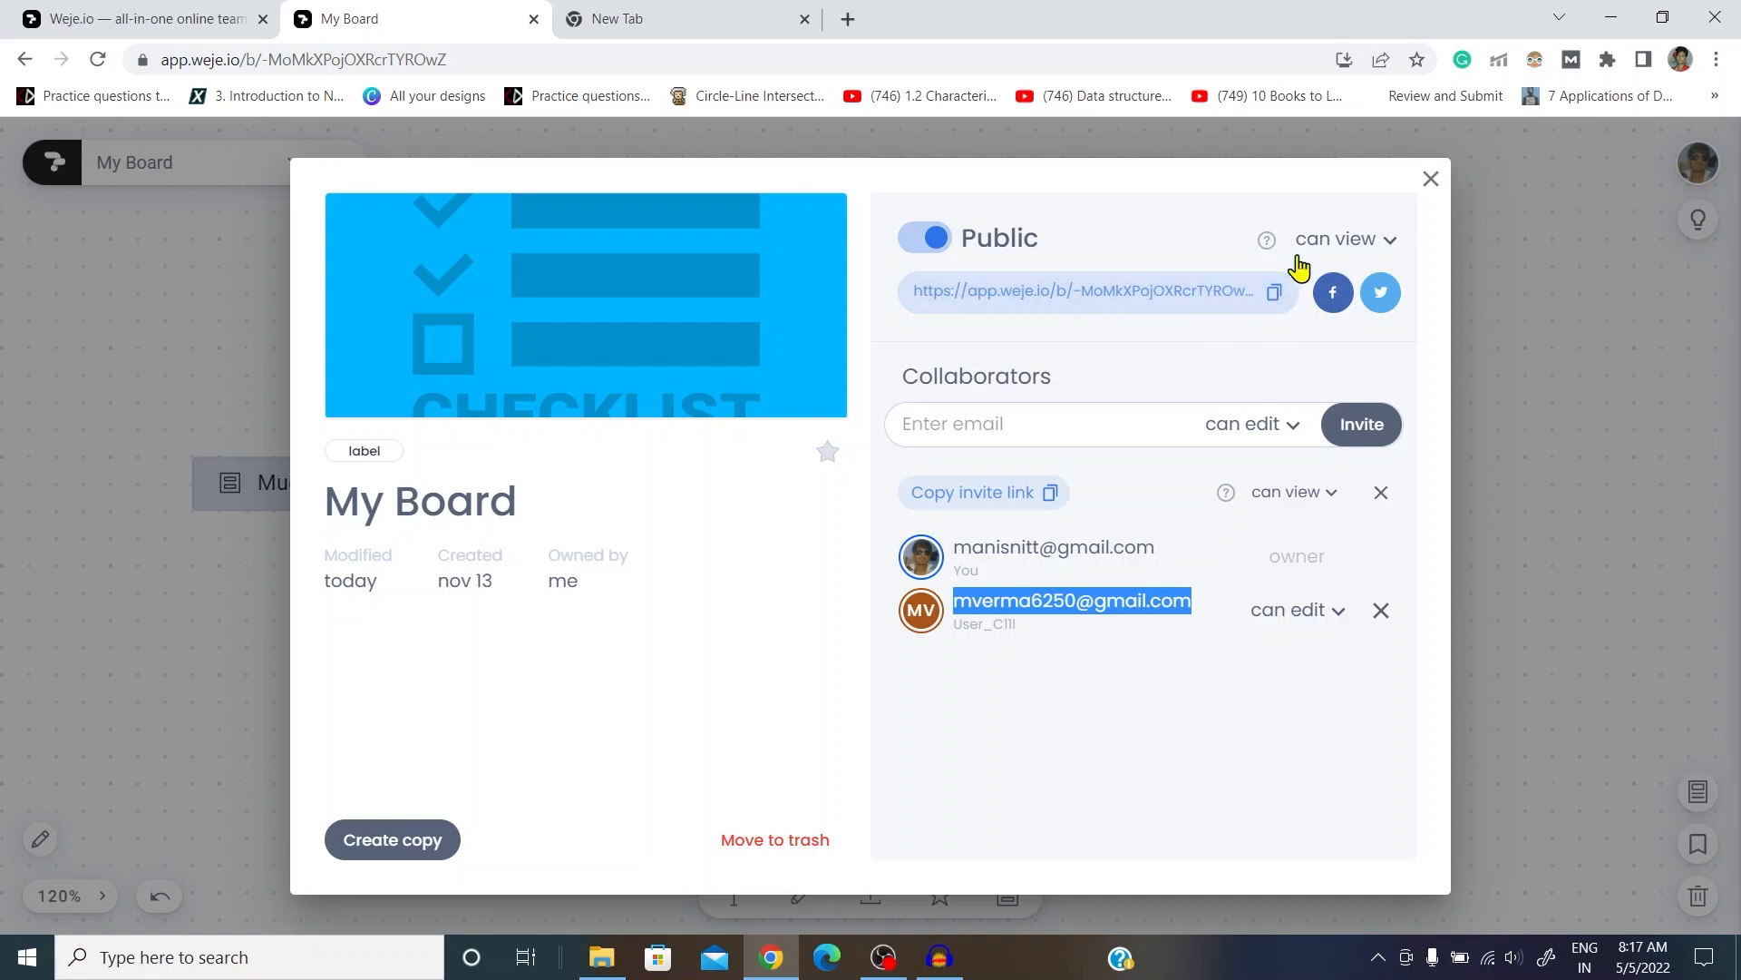
mouse_move(1267, 263)
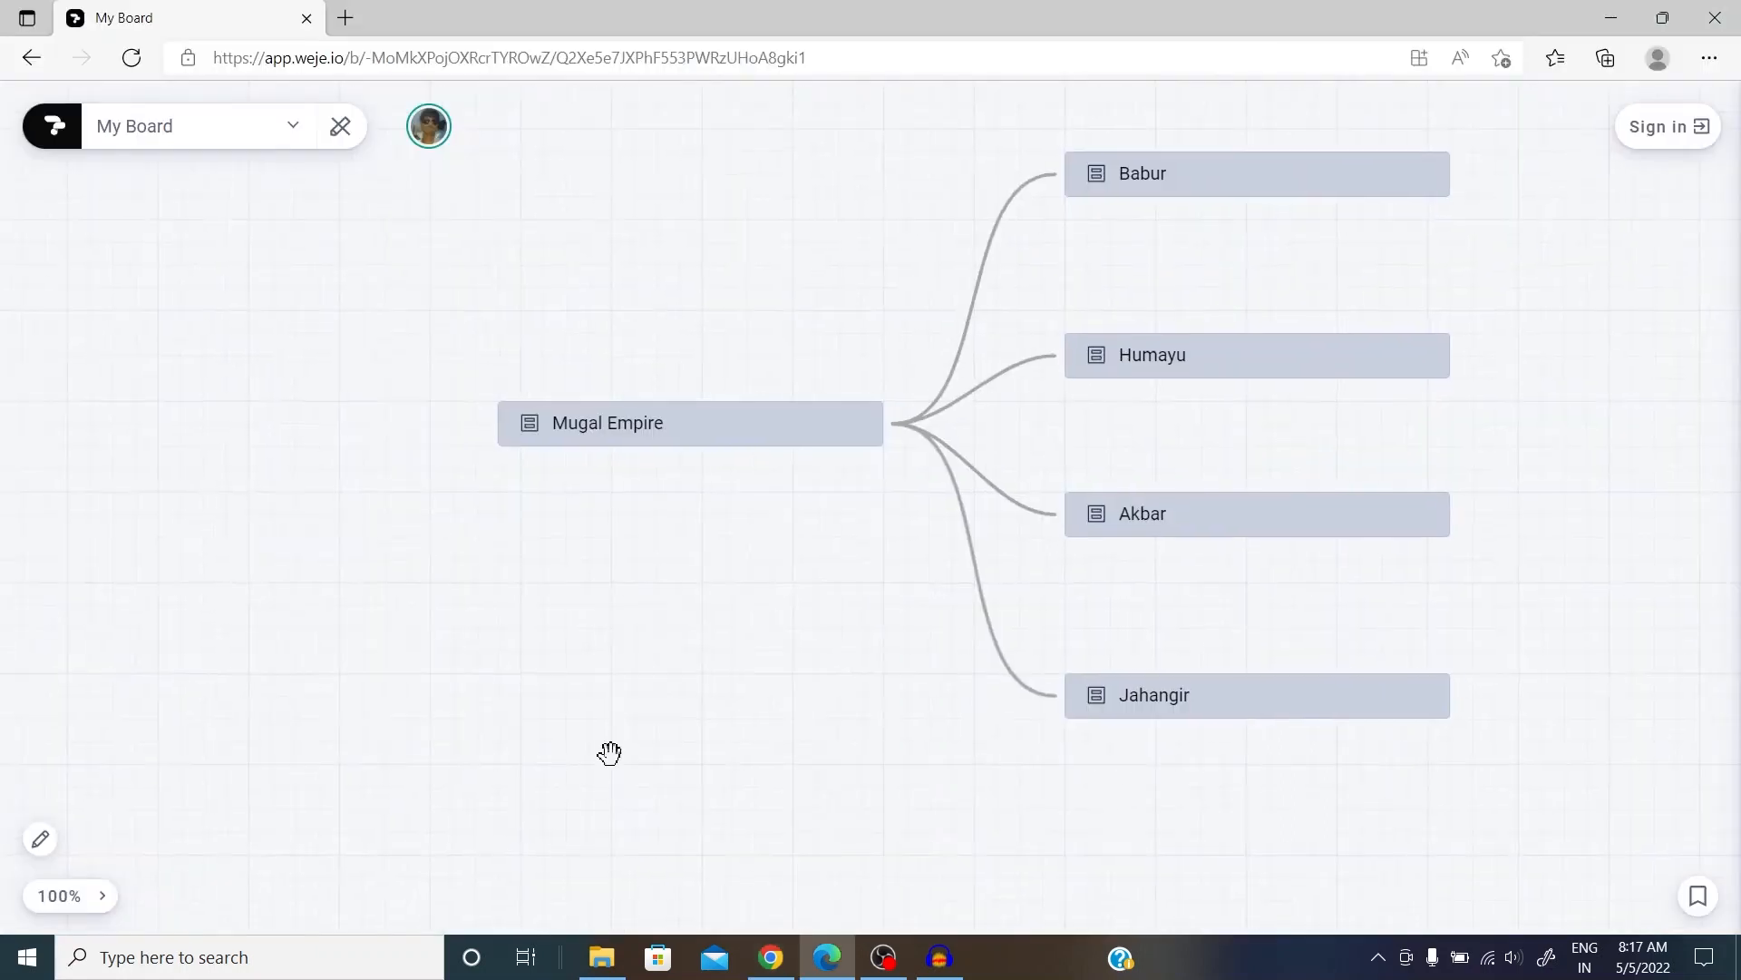
Step: View the publicly shared My Board in Edge and return to its sharing settings in Chrome
drag(610, 753, 545, 758)
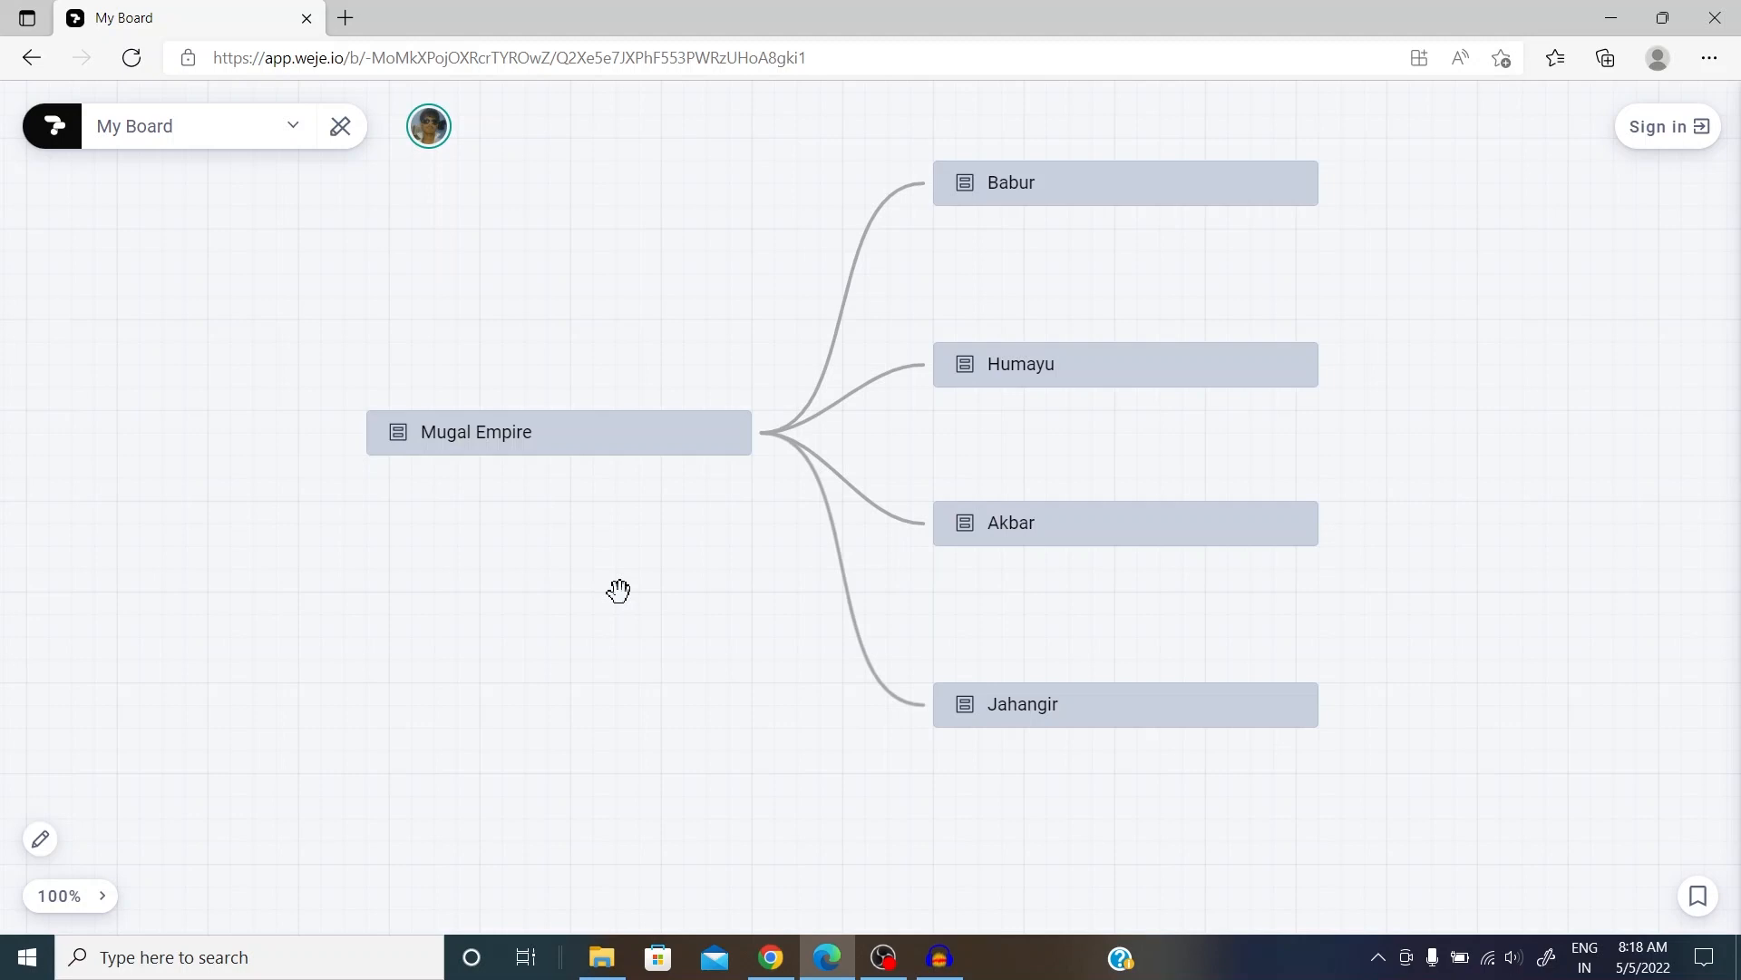
click(771, 954)
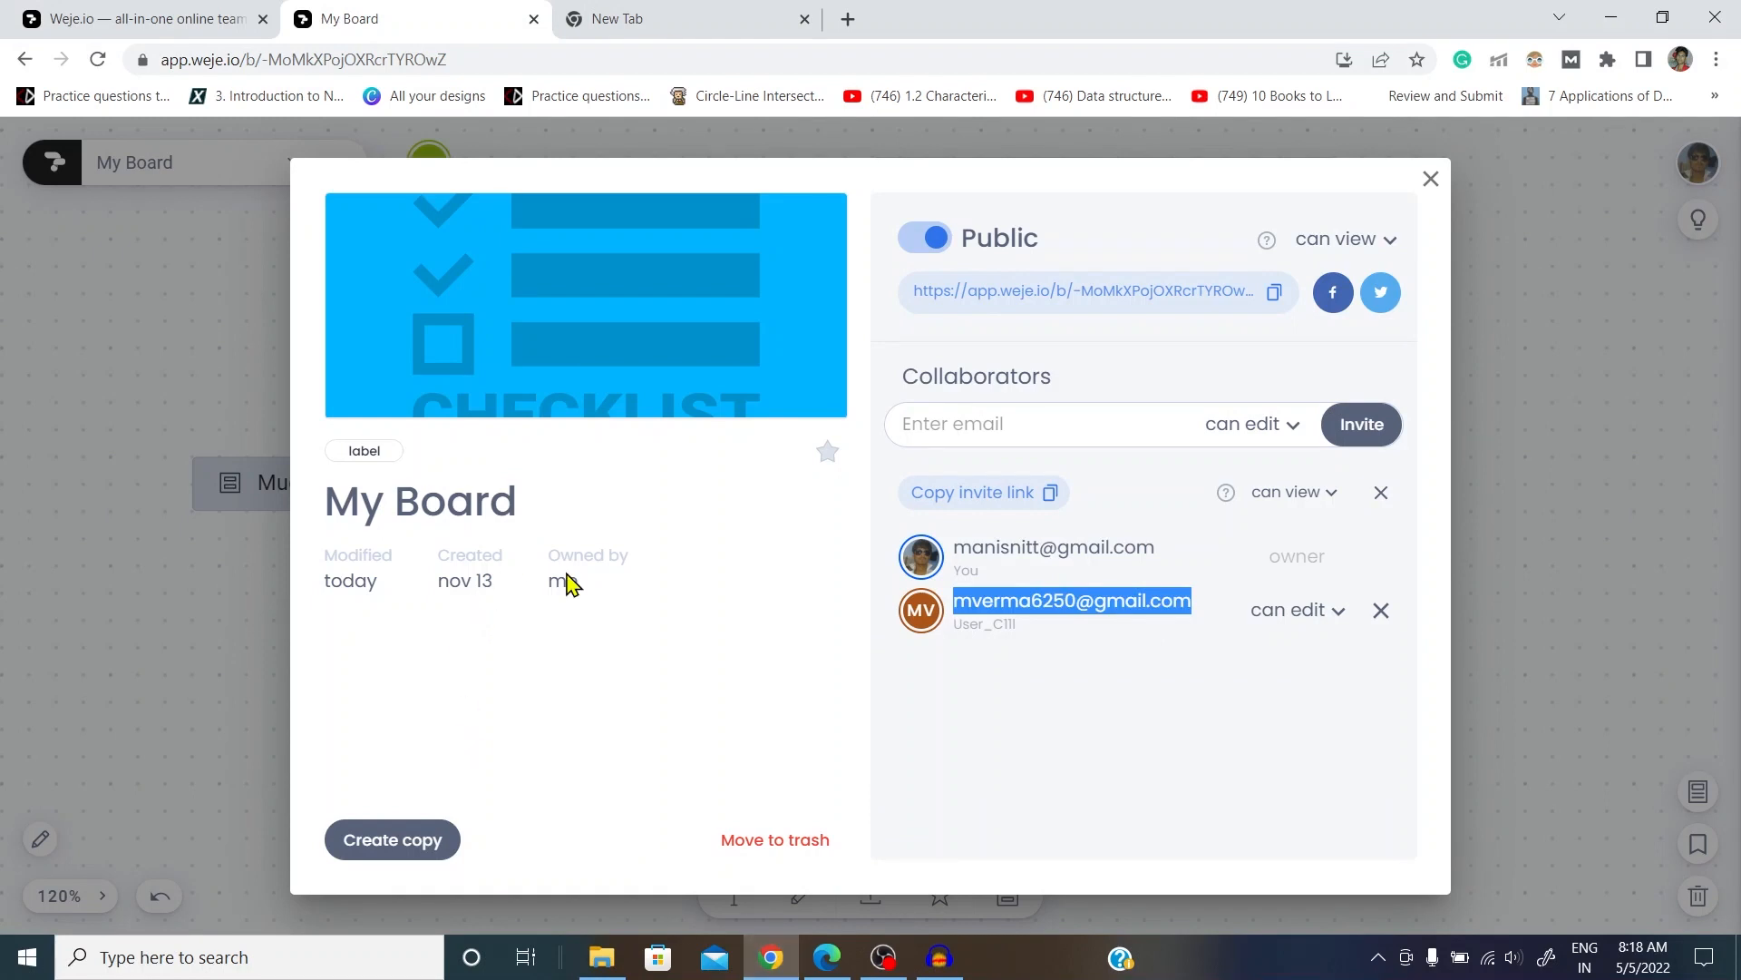
Step: Try to invite the existing collaborator with can edit access by copying their e-mail into the Collaborators invitation
click(962, 423)
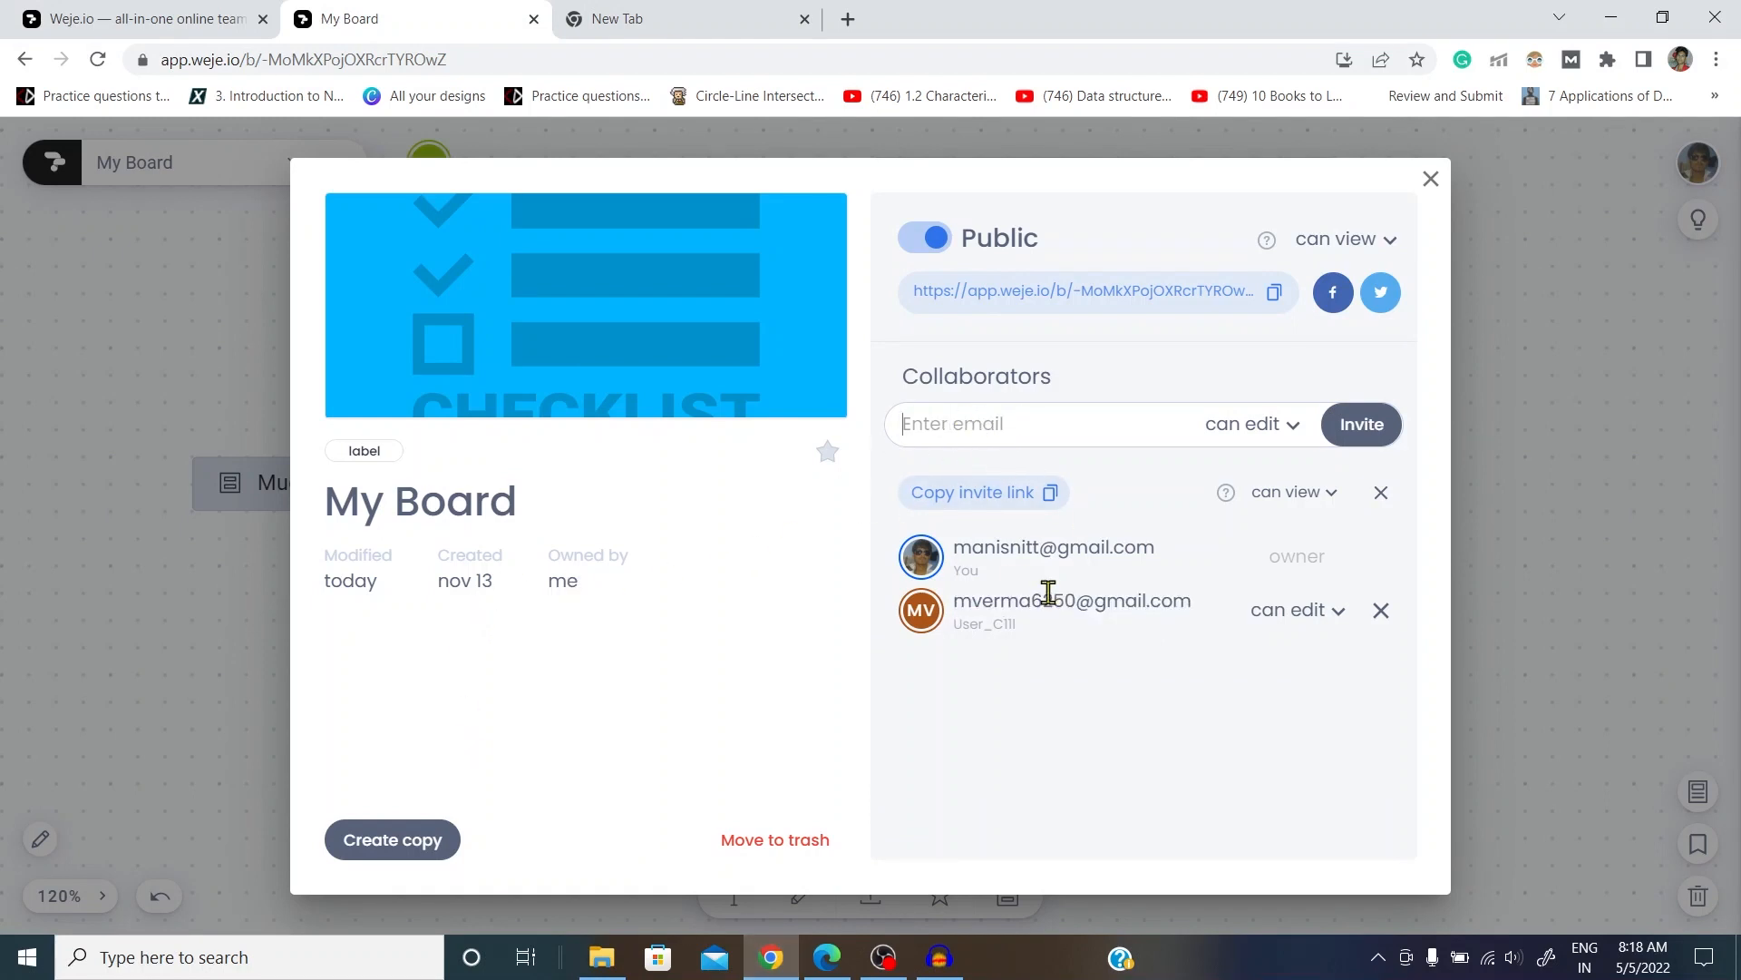
drag(959, 602, 1197, 620)
key(ctrl+c)
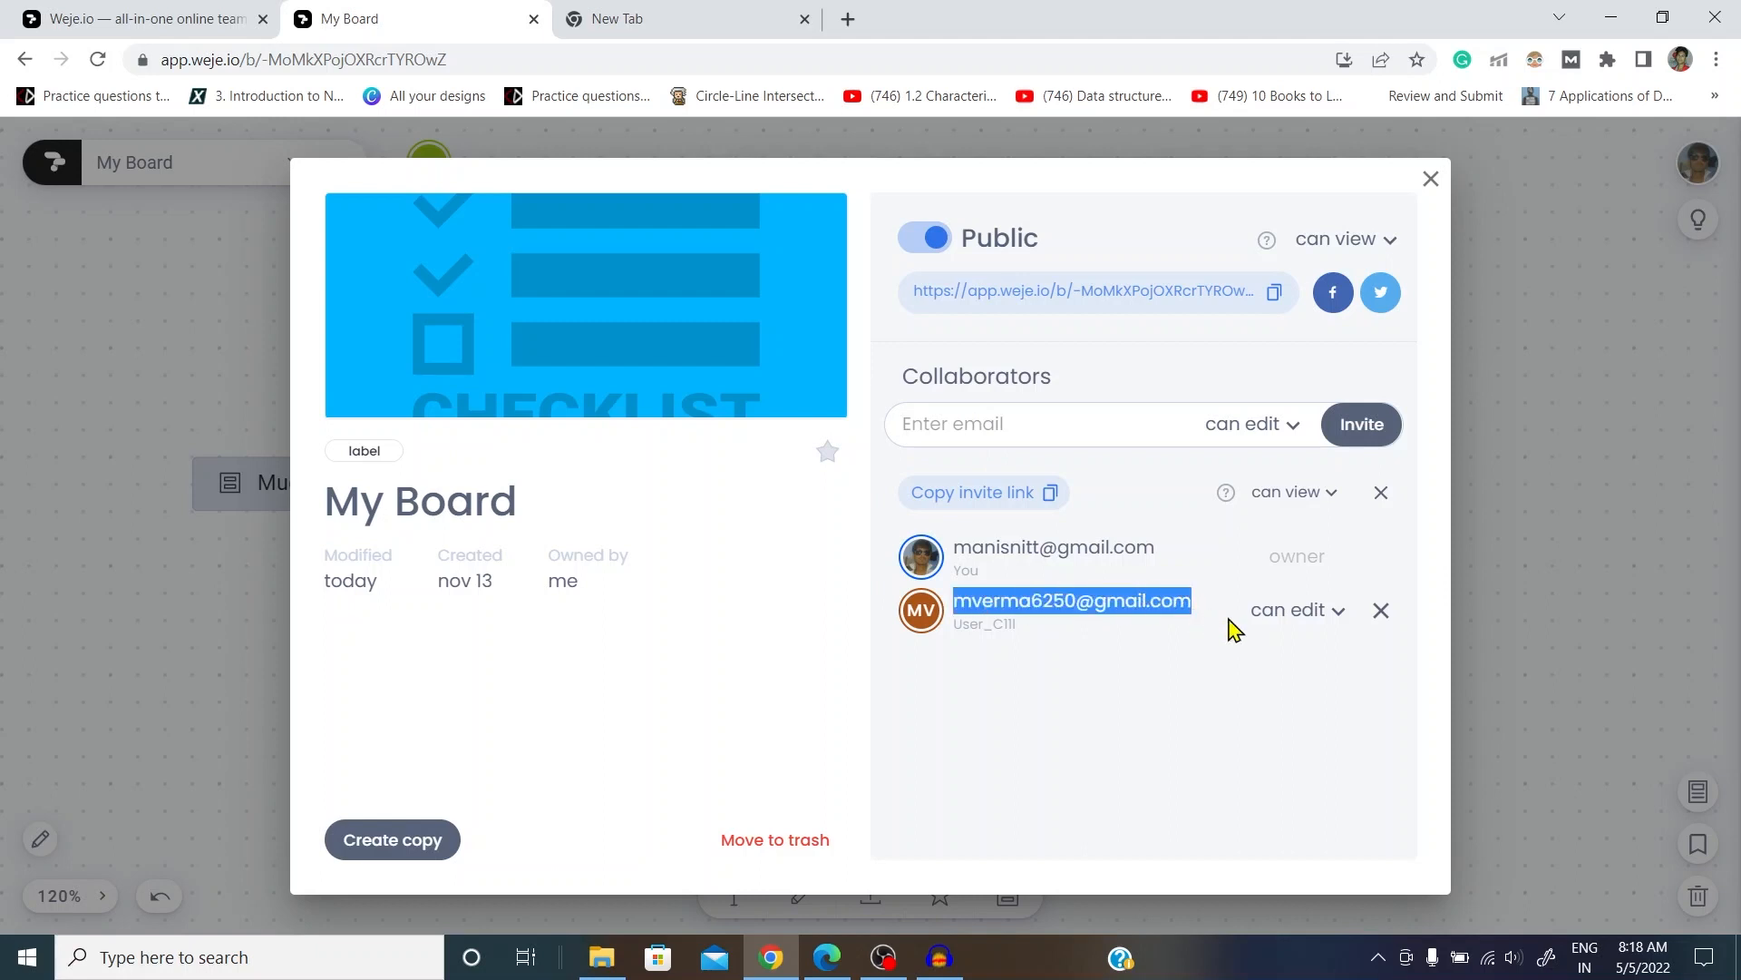
click(1096, 610)
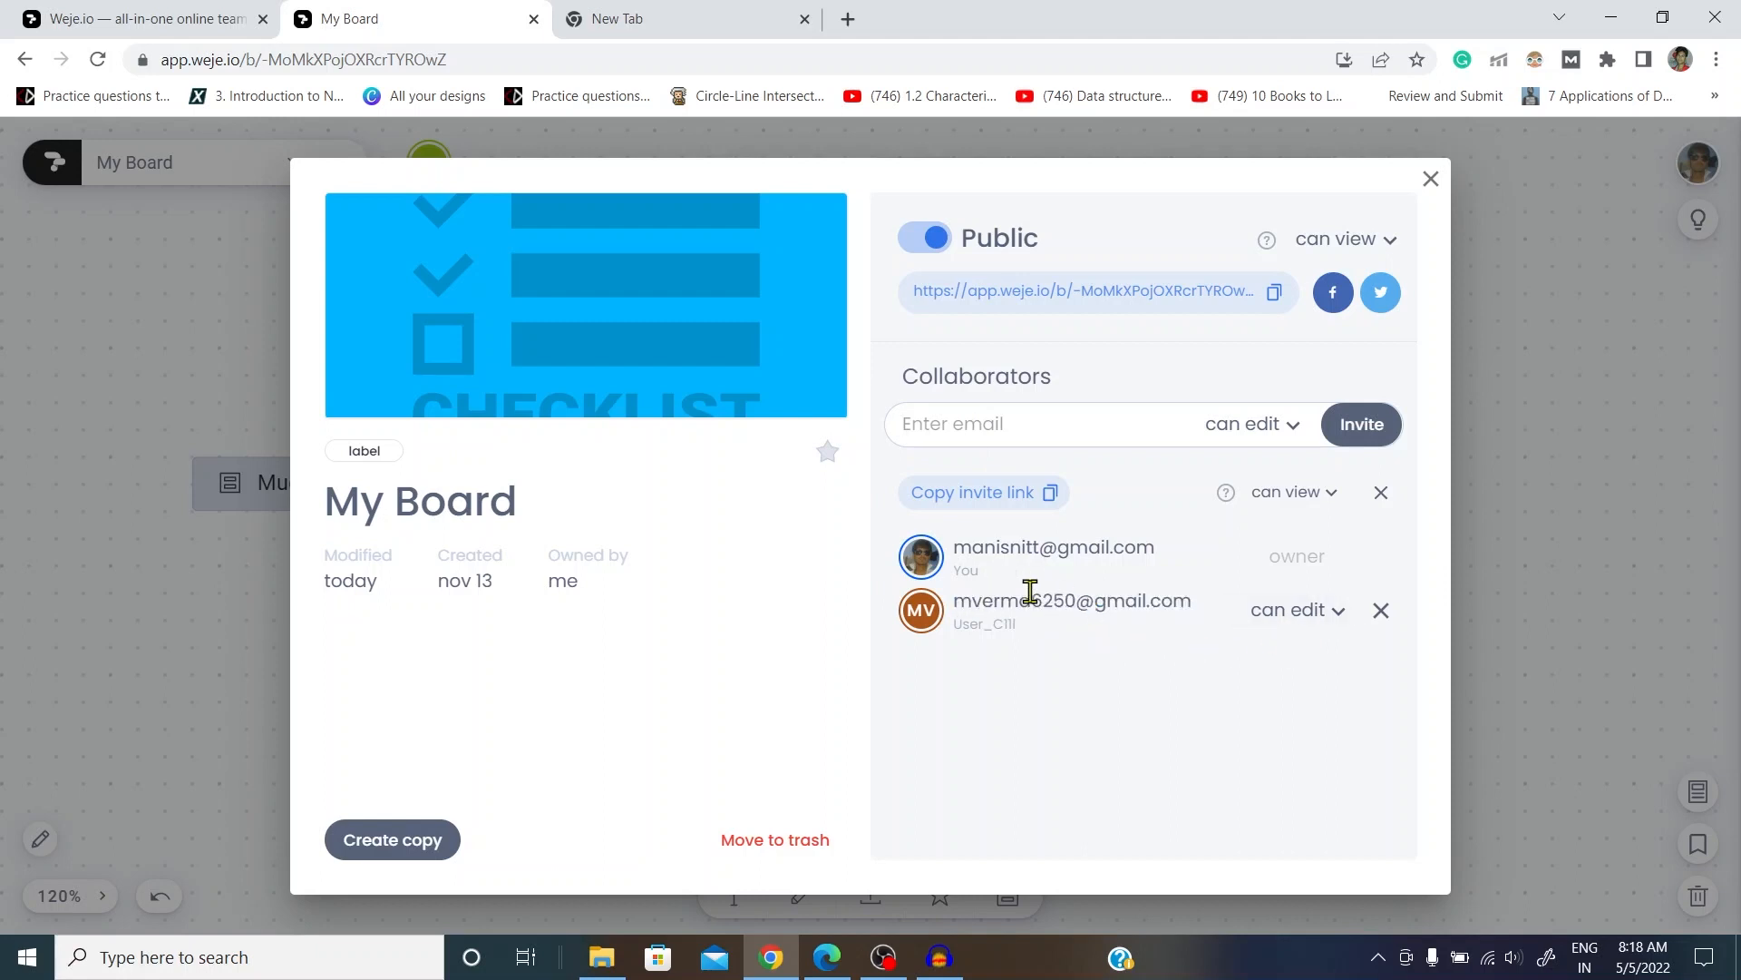
click(968, 424)
key(ctrl+v)
click(1346, 435)
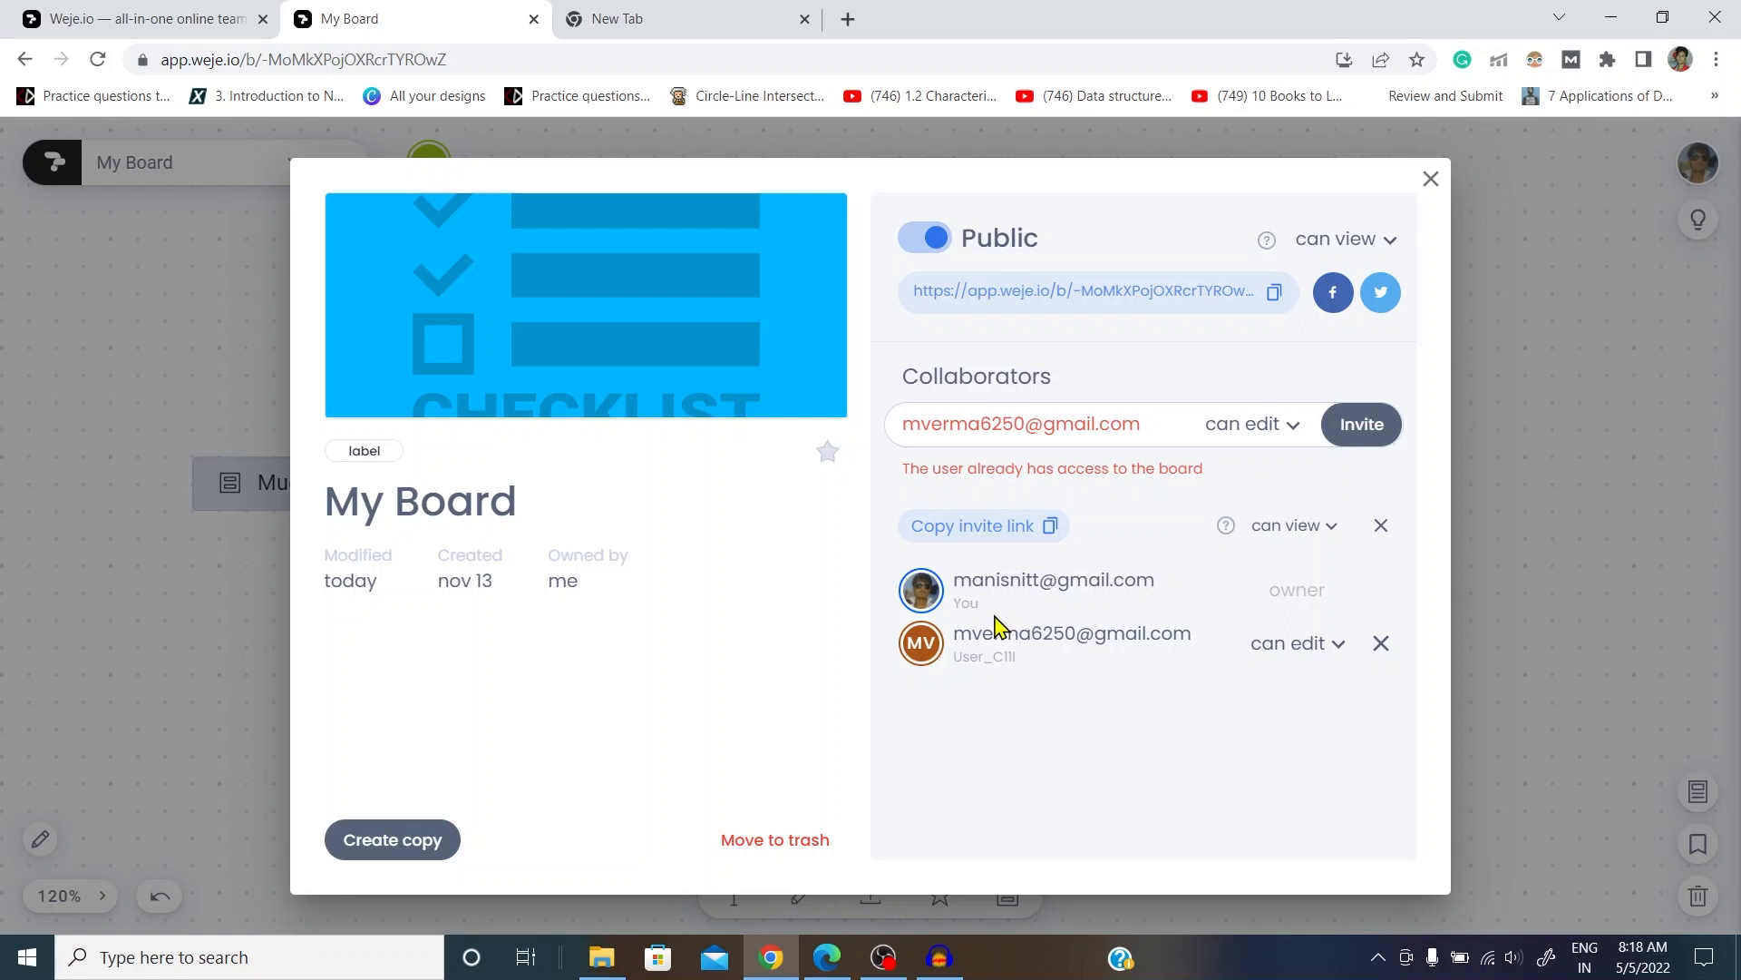
Step: Examine the existing collaborator's e-mail in the collaborator list and close My Board's sharing settings
drag(962, 637, 1182, 638)
click(1174, 635)
drag(962, 638, 1185, 641)
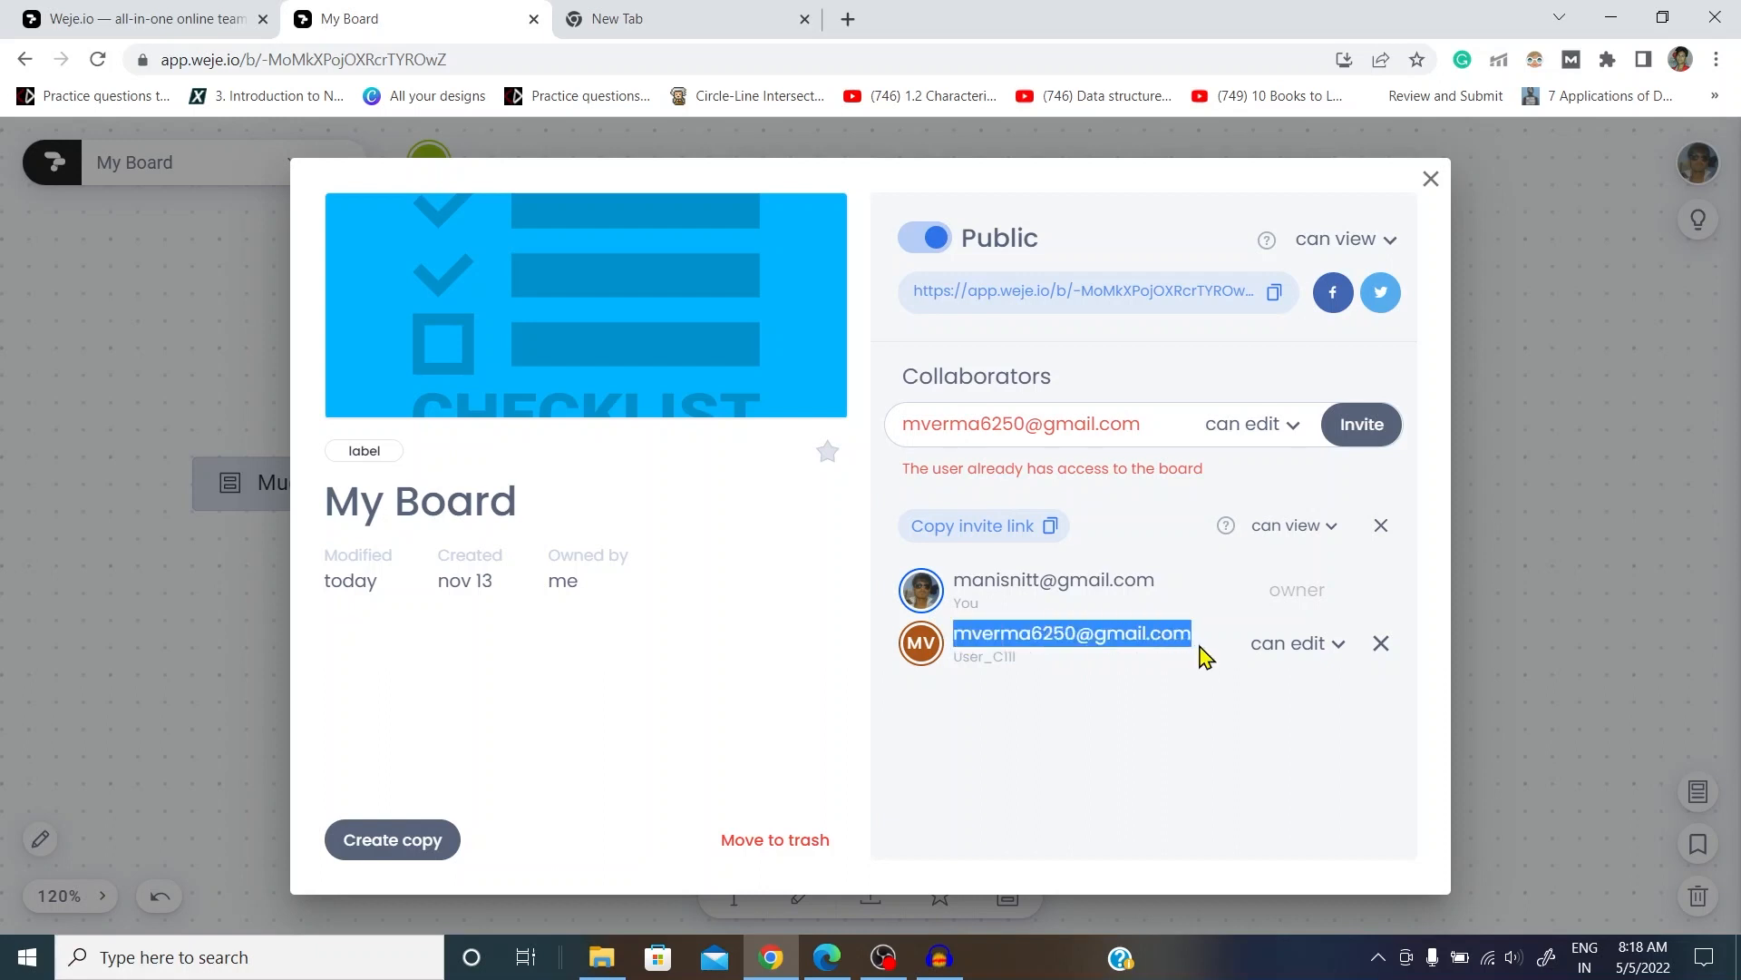
click(1431, 179)
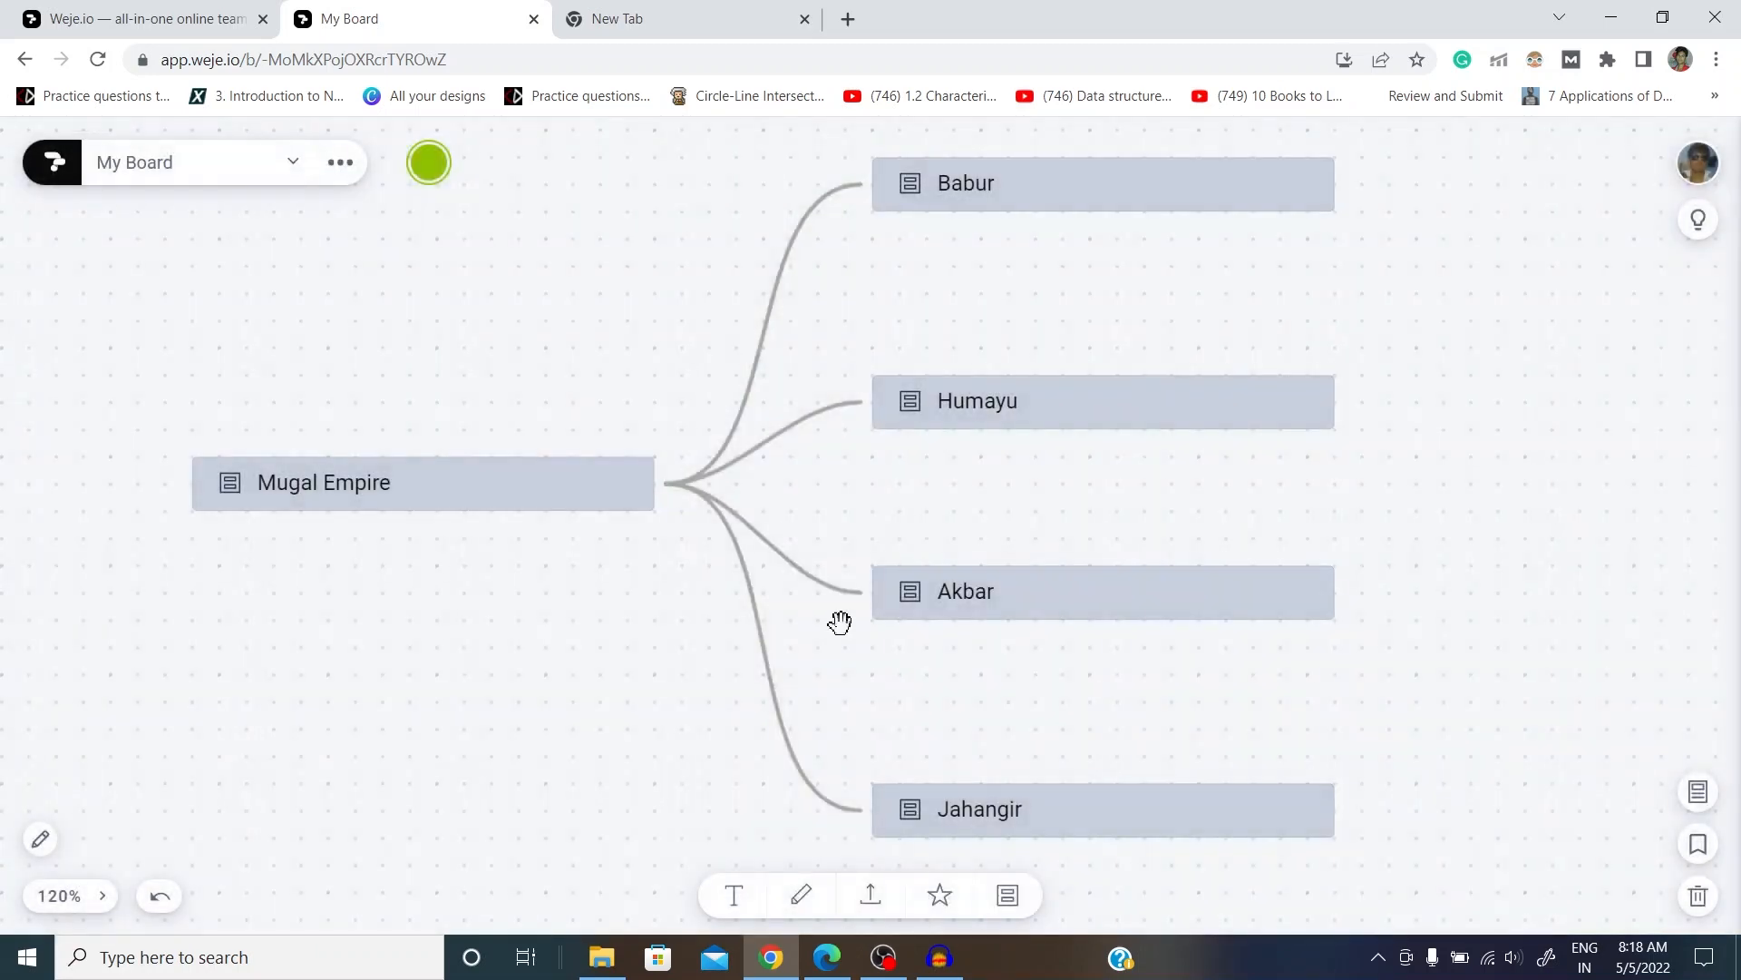
Step: Turn off Public access for My Board in its sharing settings
drag(640, 711, 568, 525)
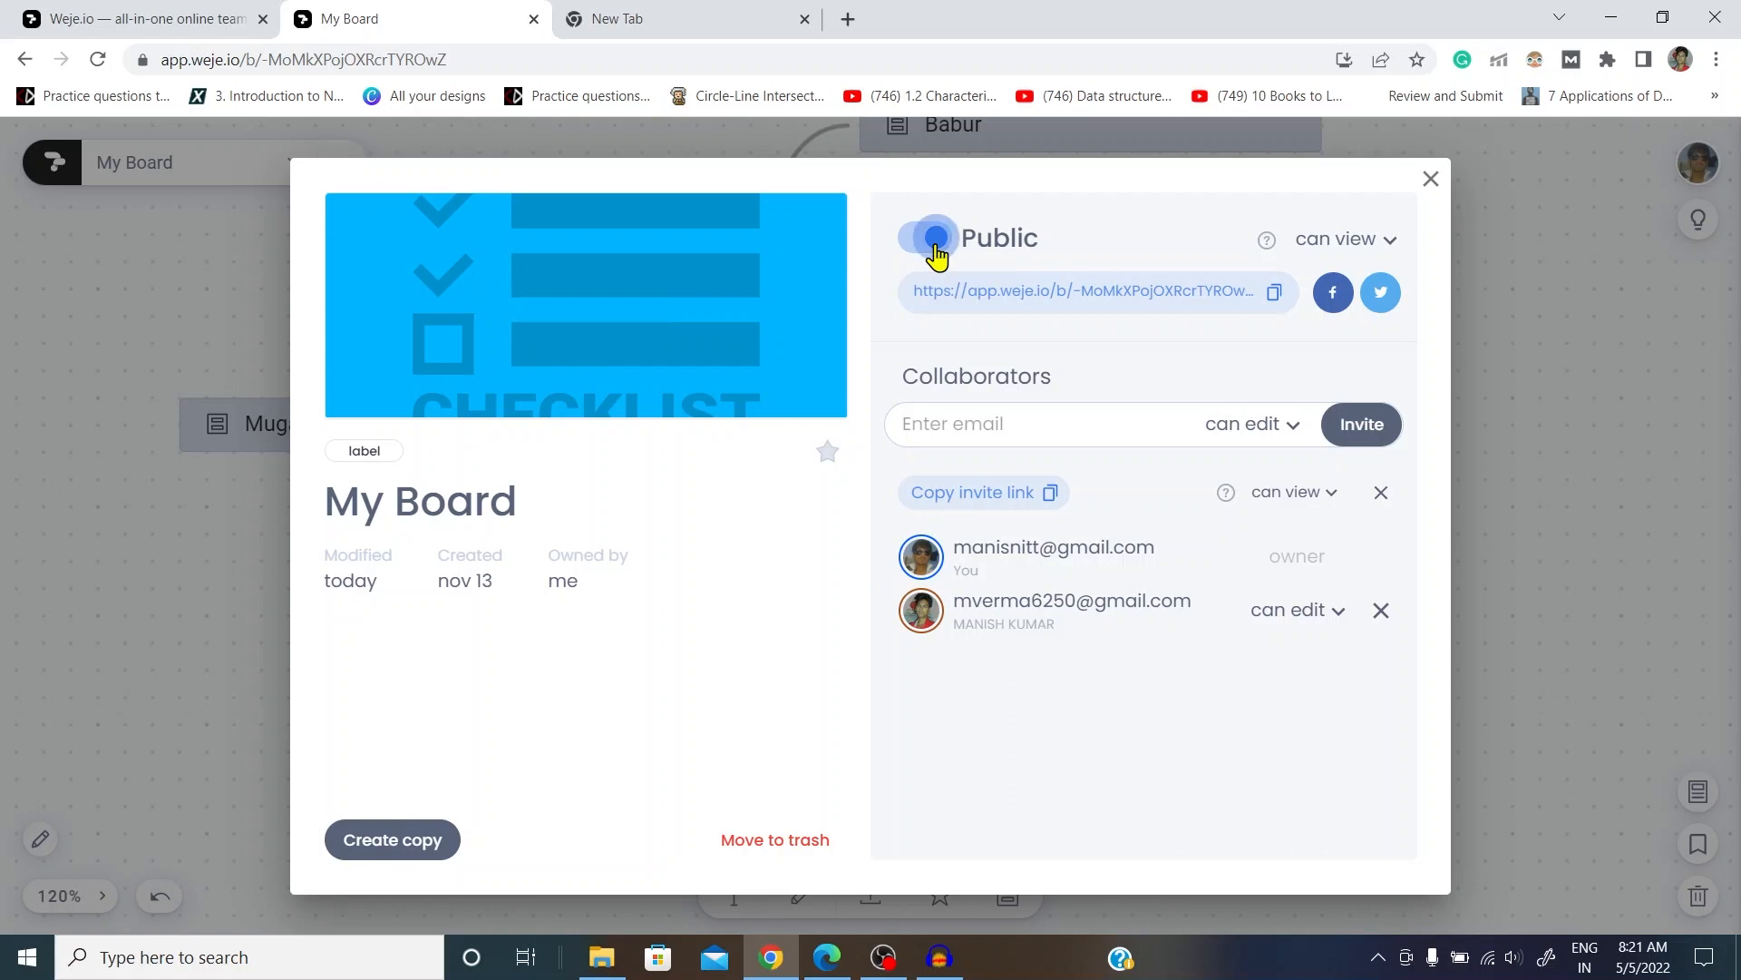
click(935, 242)
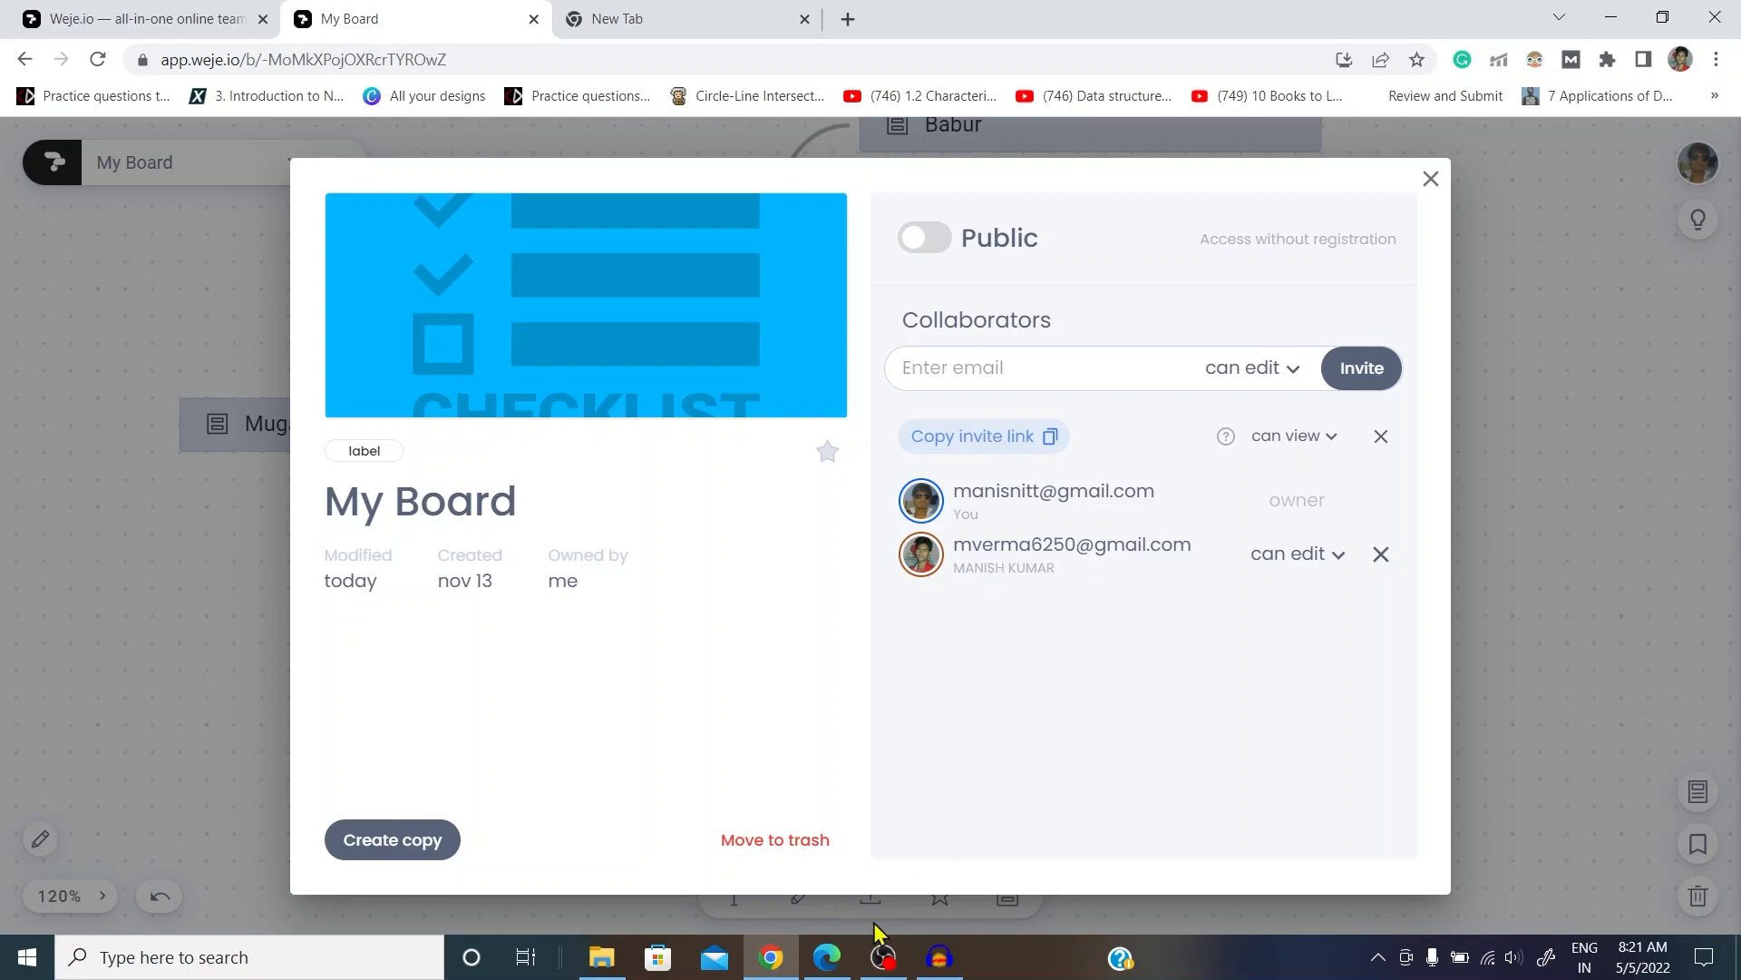
Step: Switch to the collaborator's account in Edge and open the shared My Board from All Boards
click(825, 960)
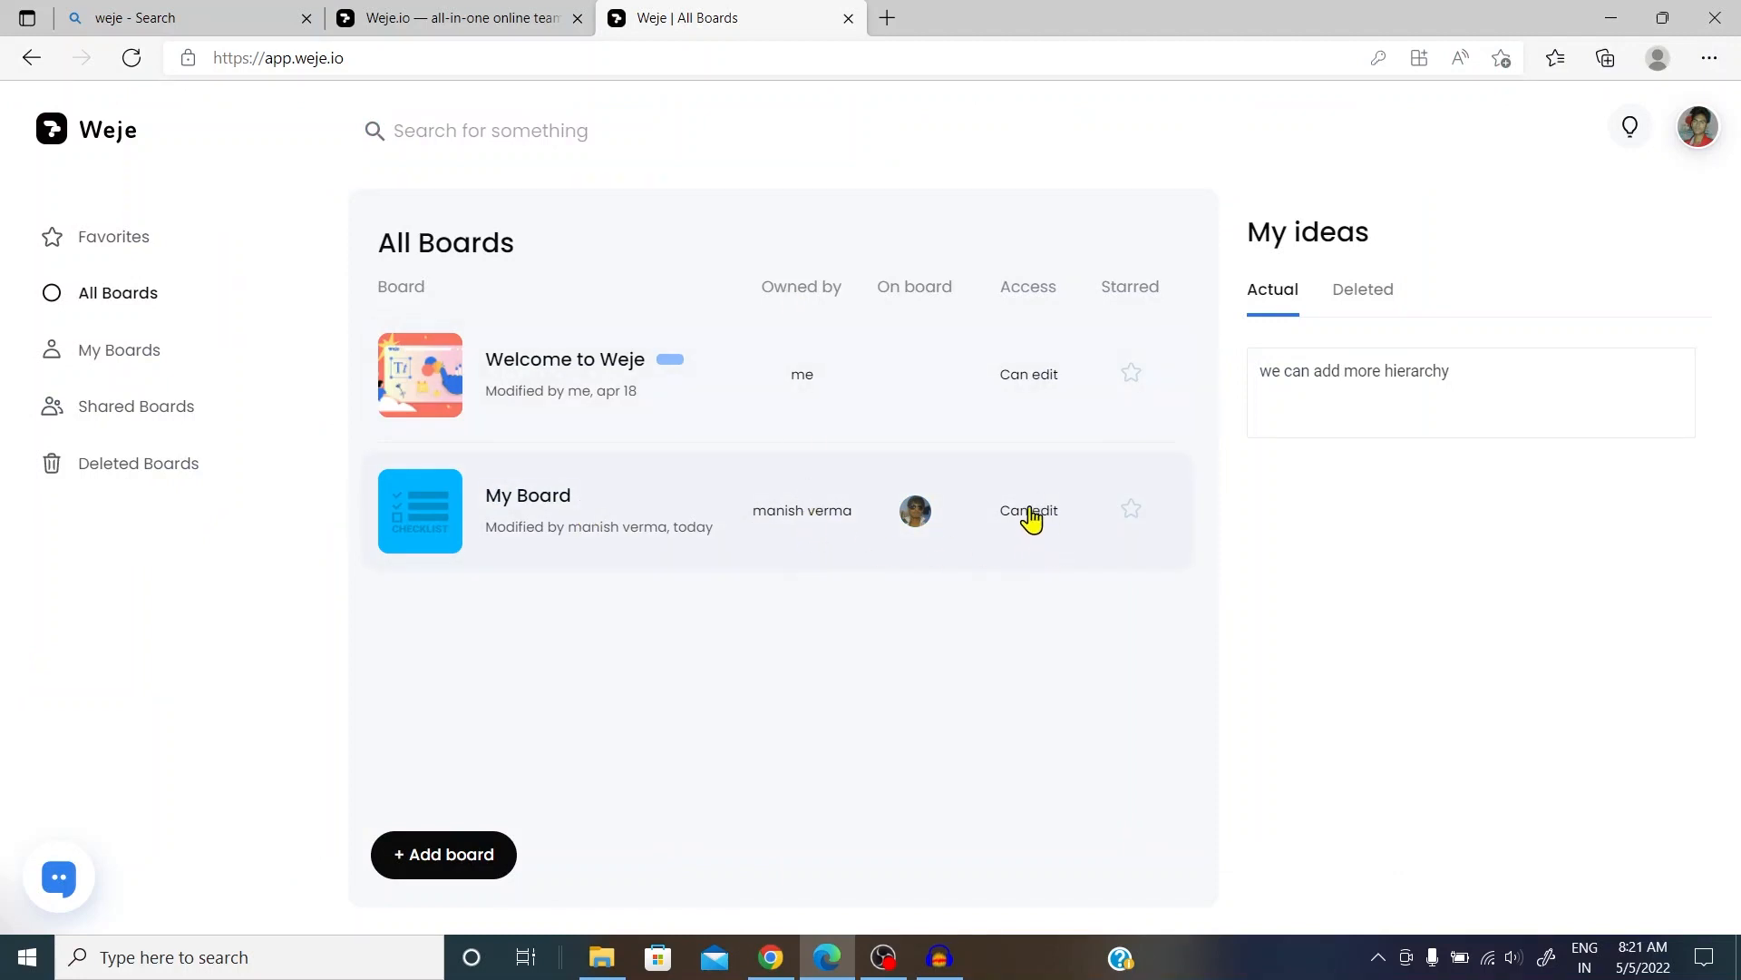
click(603, 502)
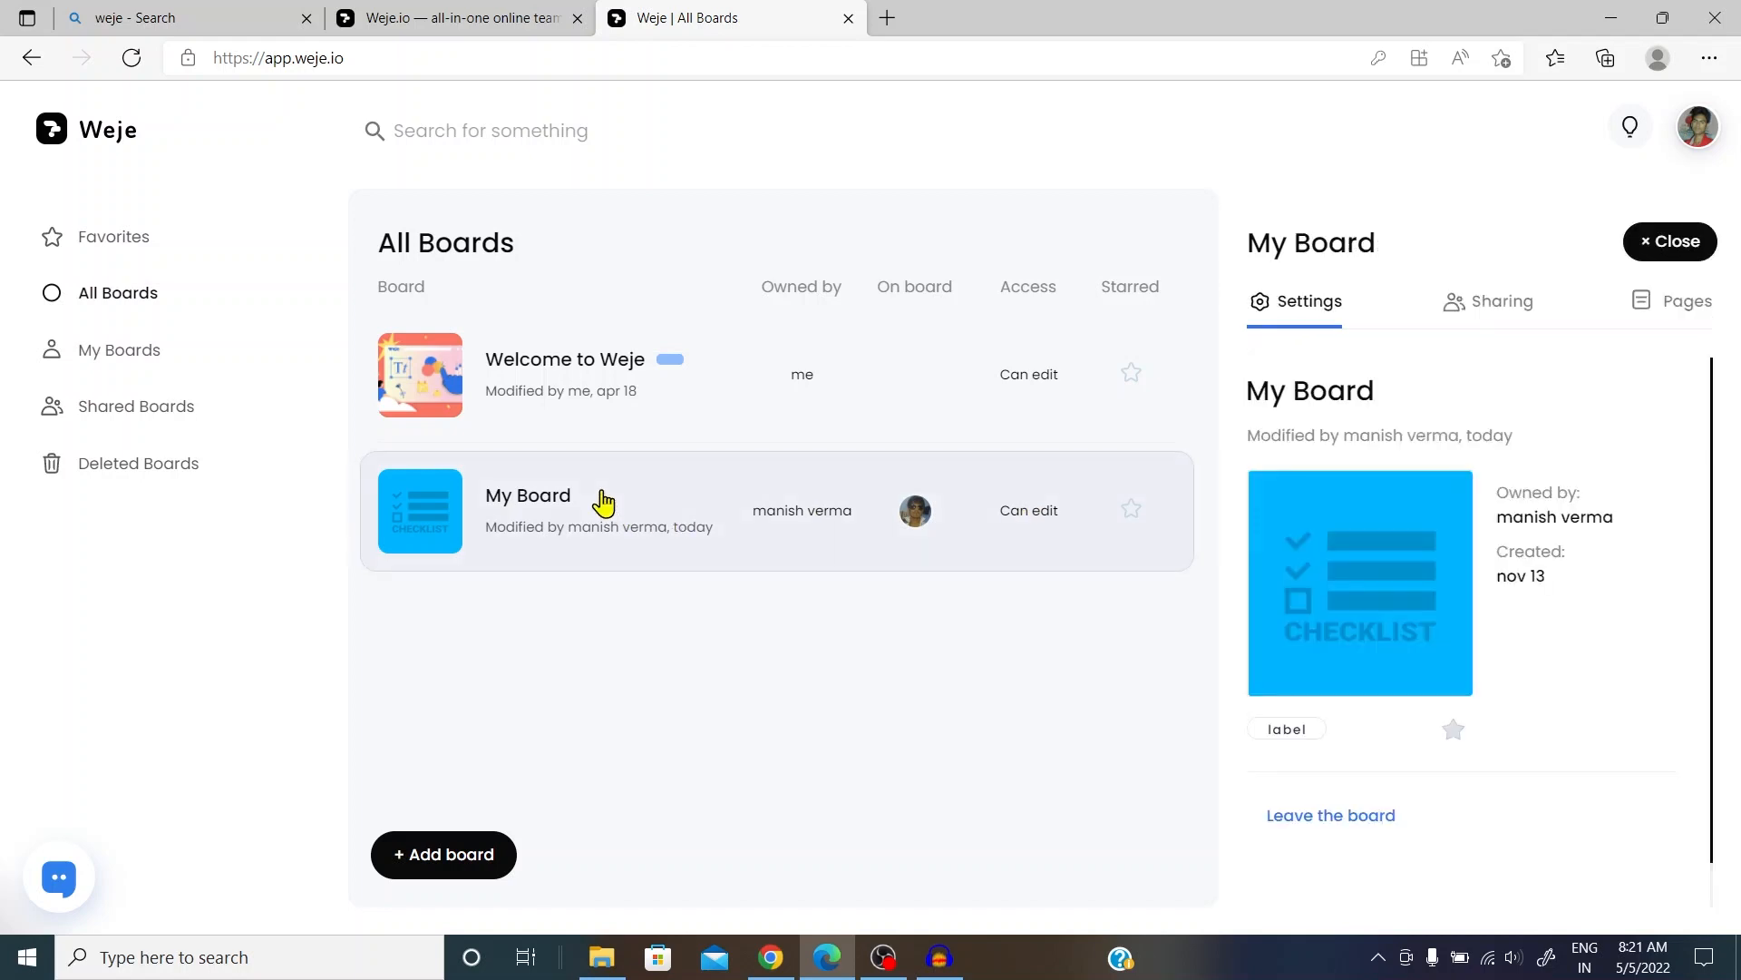
click(603, 501)
Step: Expand the Babur card on the shared board to examine its contents, and collapse it again
drag(956, 264, 466, 653)
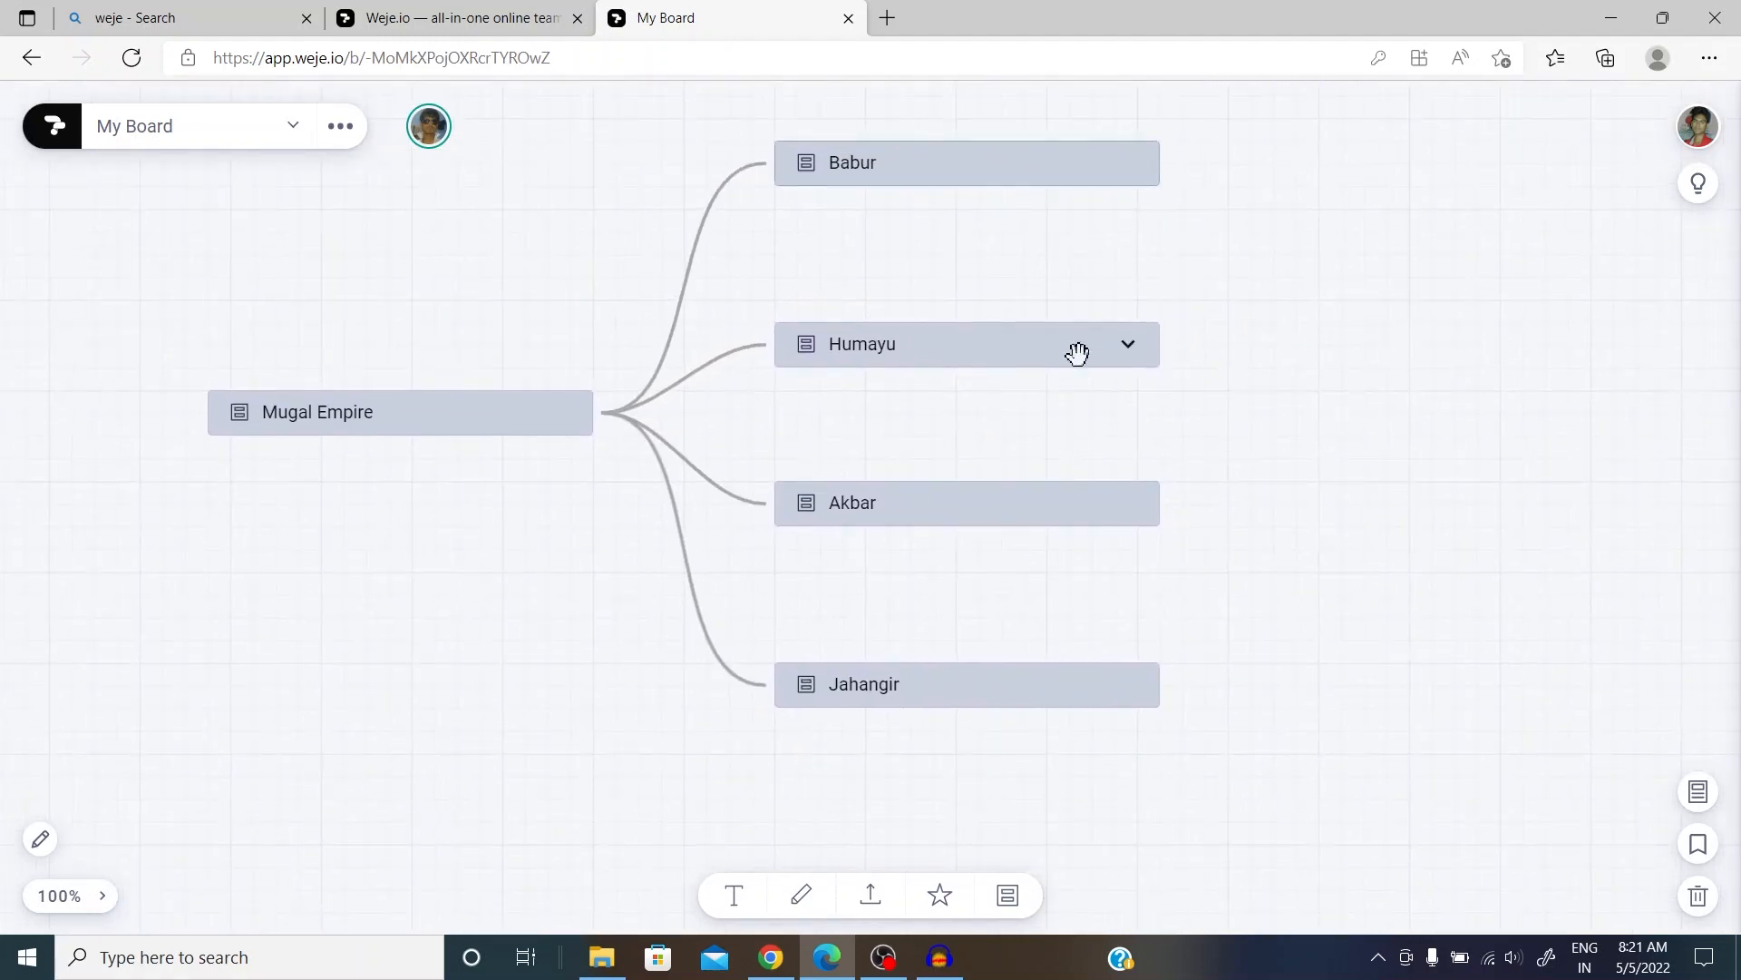
click(1131, 167)
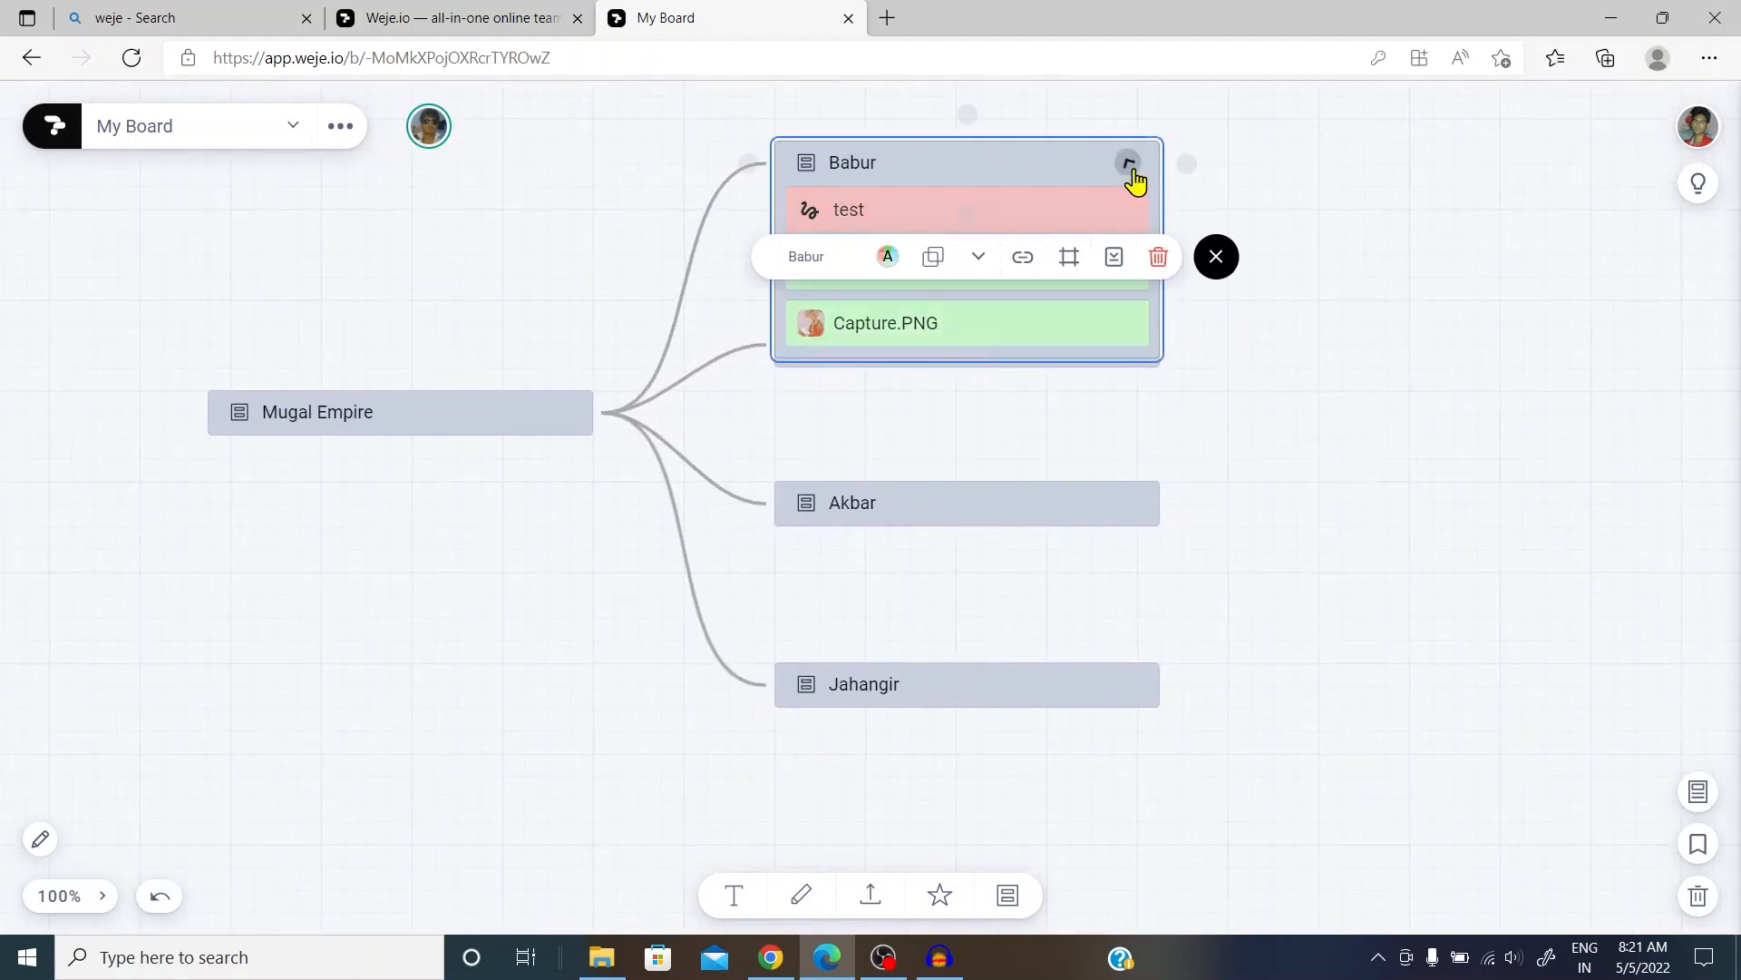
click(1131, 169)
Step: Create a blank text card on the shared board just below the Jahangir card
scroll(1189, 471, down, 4)
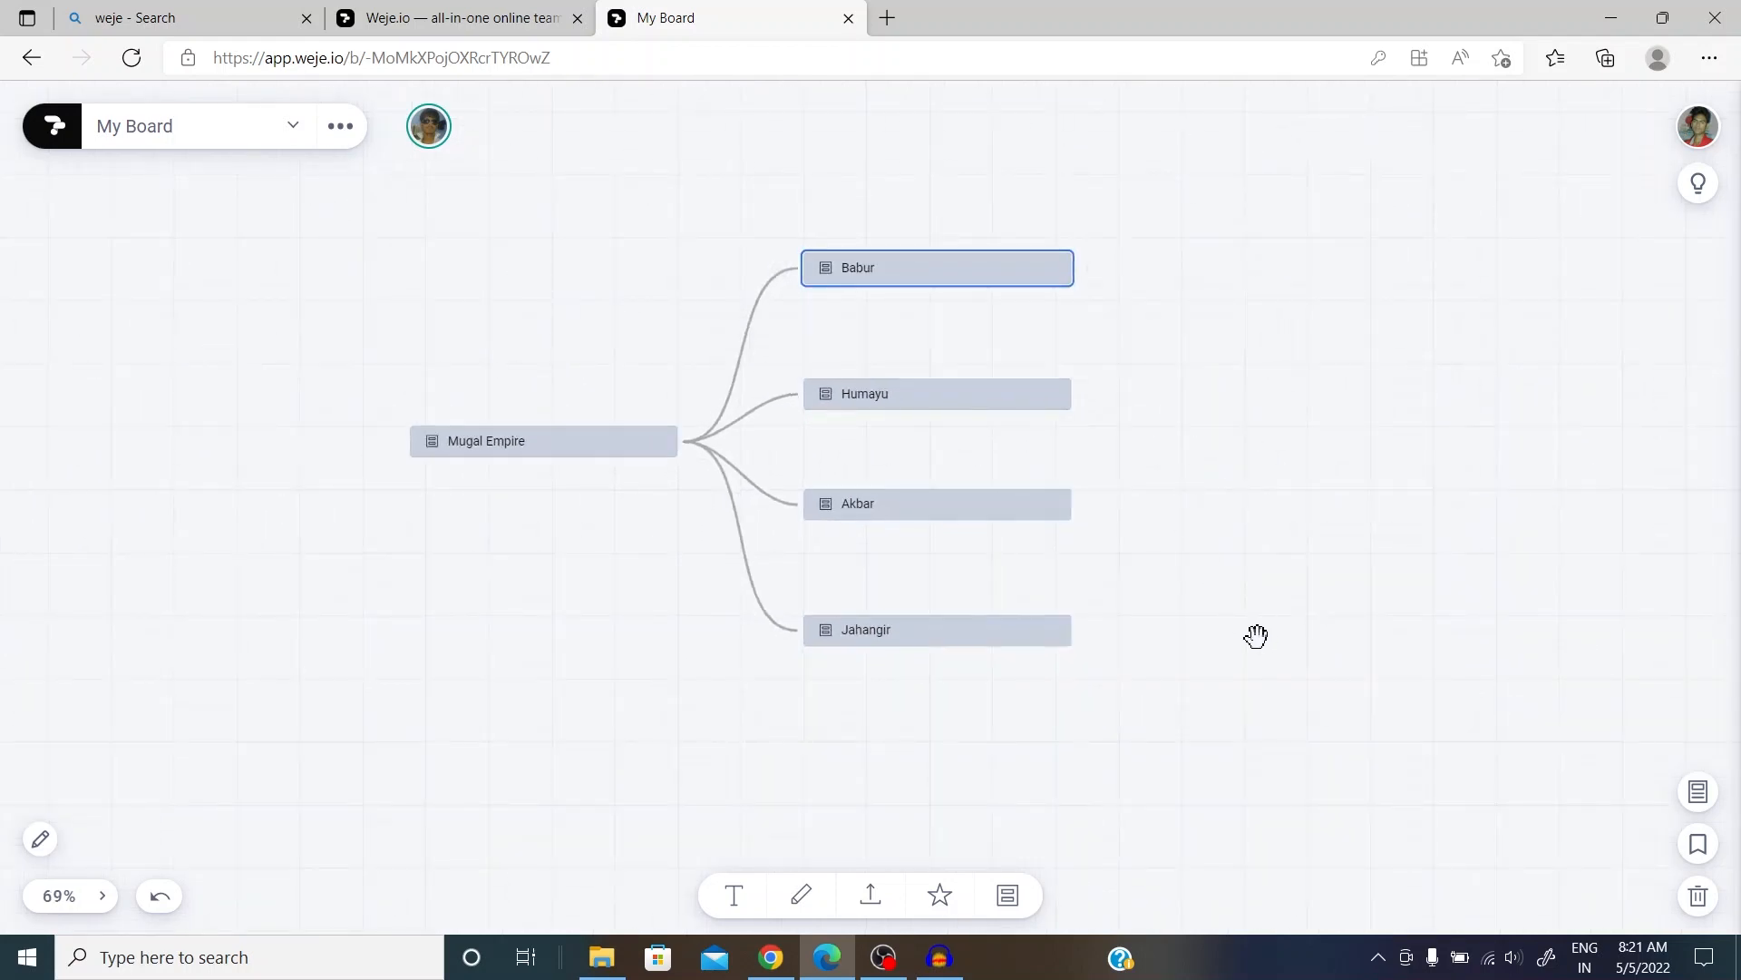
drag(1255, 635, 1232, 501)
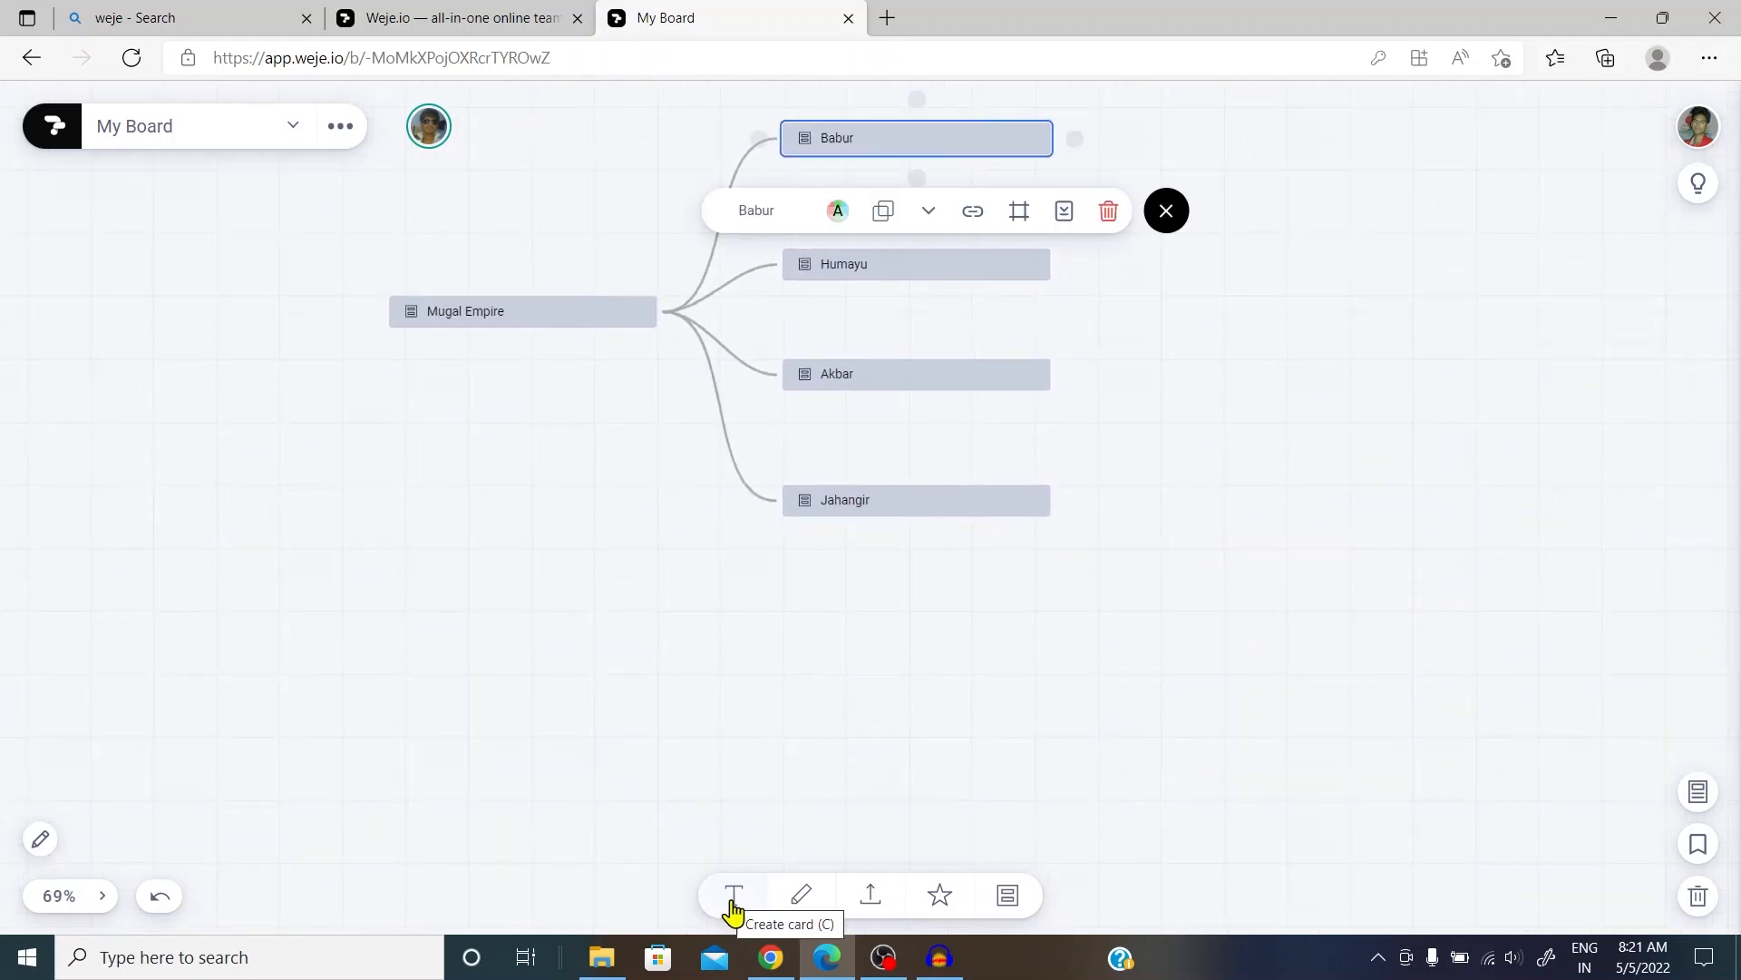
drag(734, 907, 852, 622)
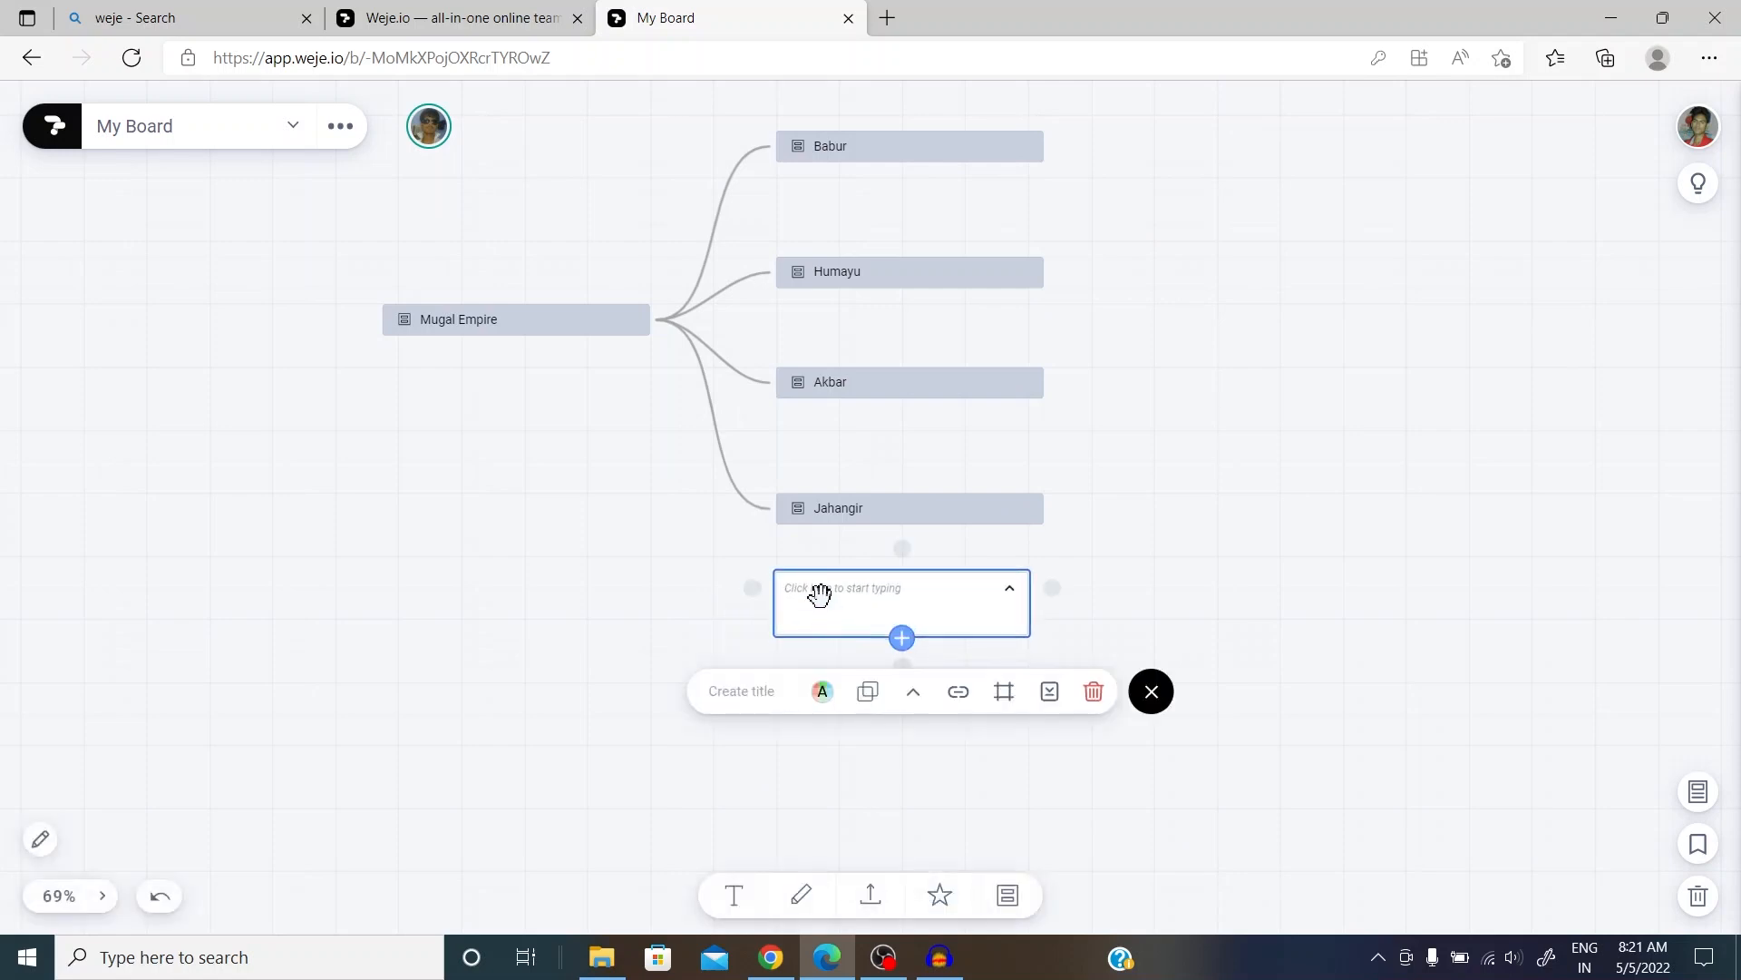
Step: Enter "Testing purpose" in the blank text card and move it farther below the Jahangir card, aligned with that card's left edge
click(819, 595)
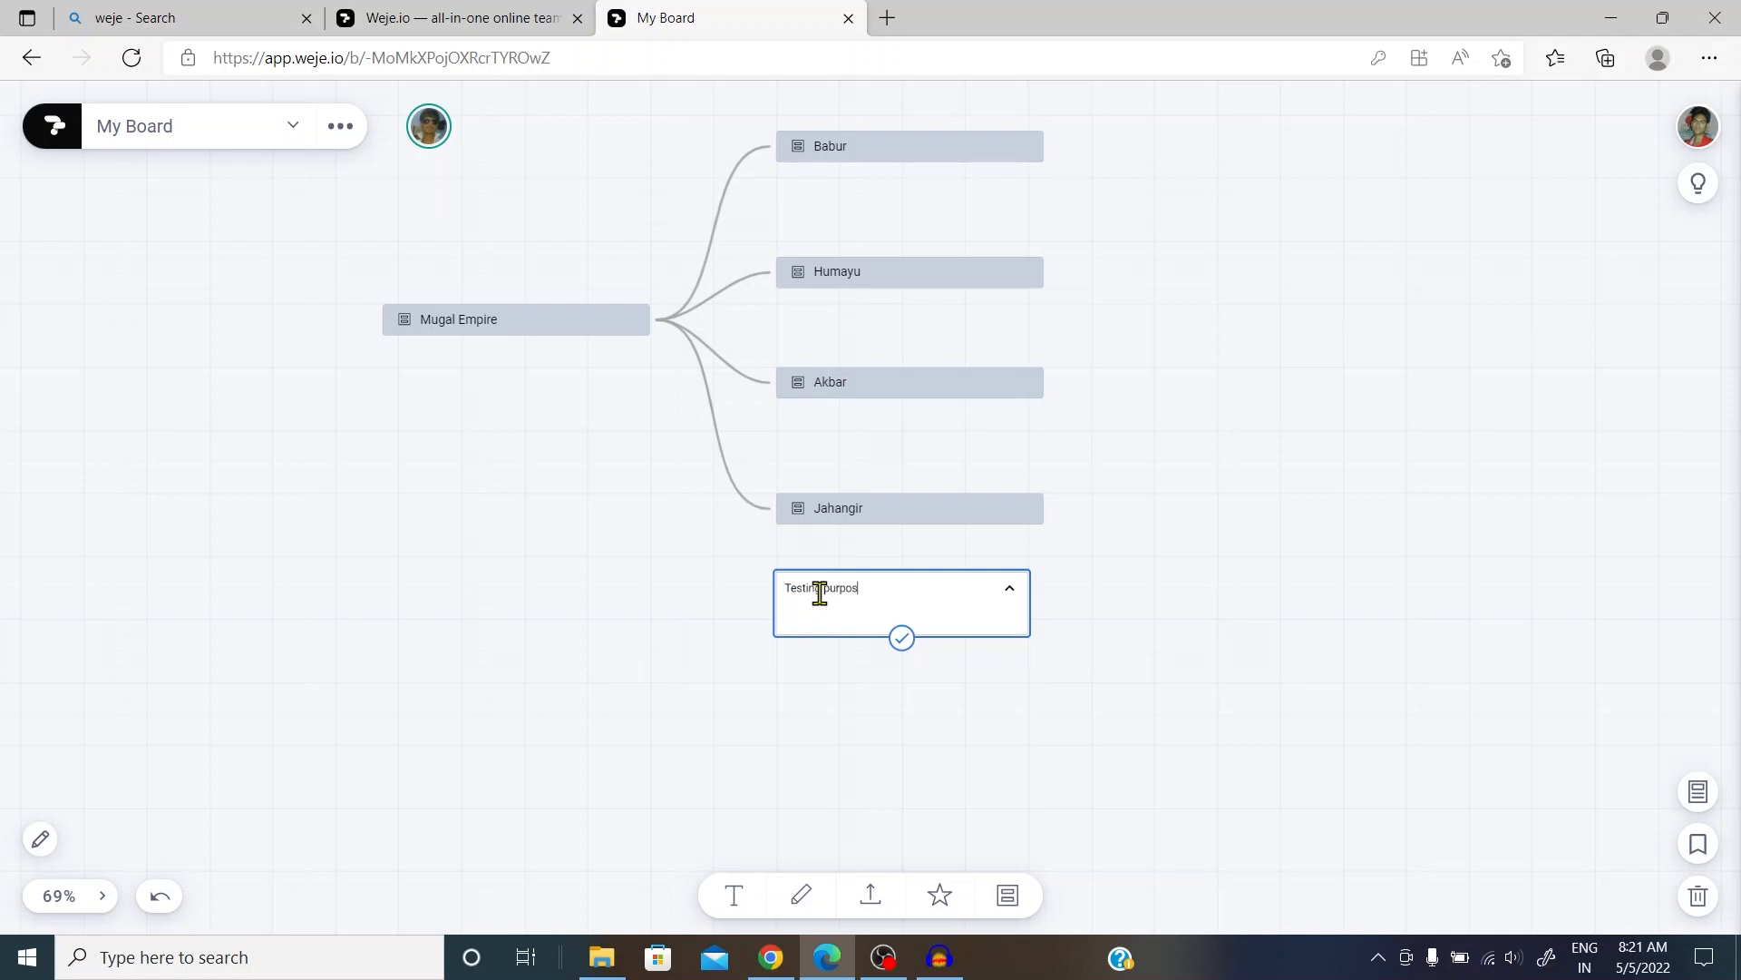
click(836, 712)
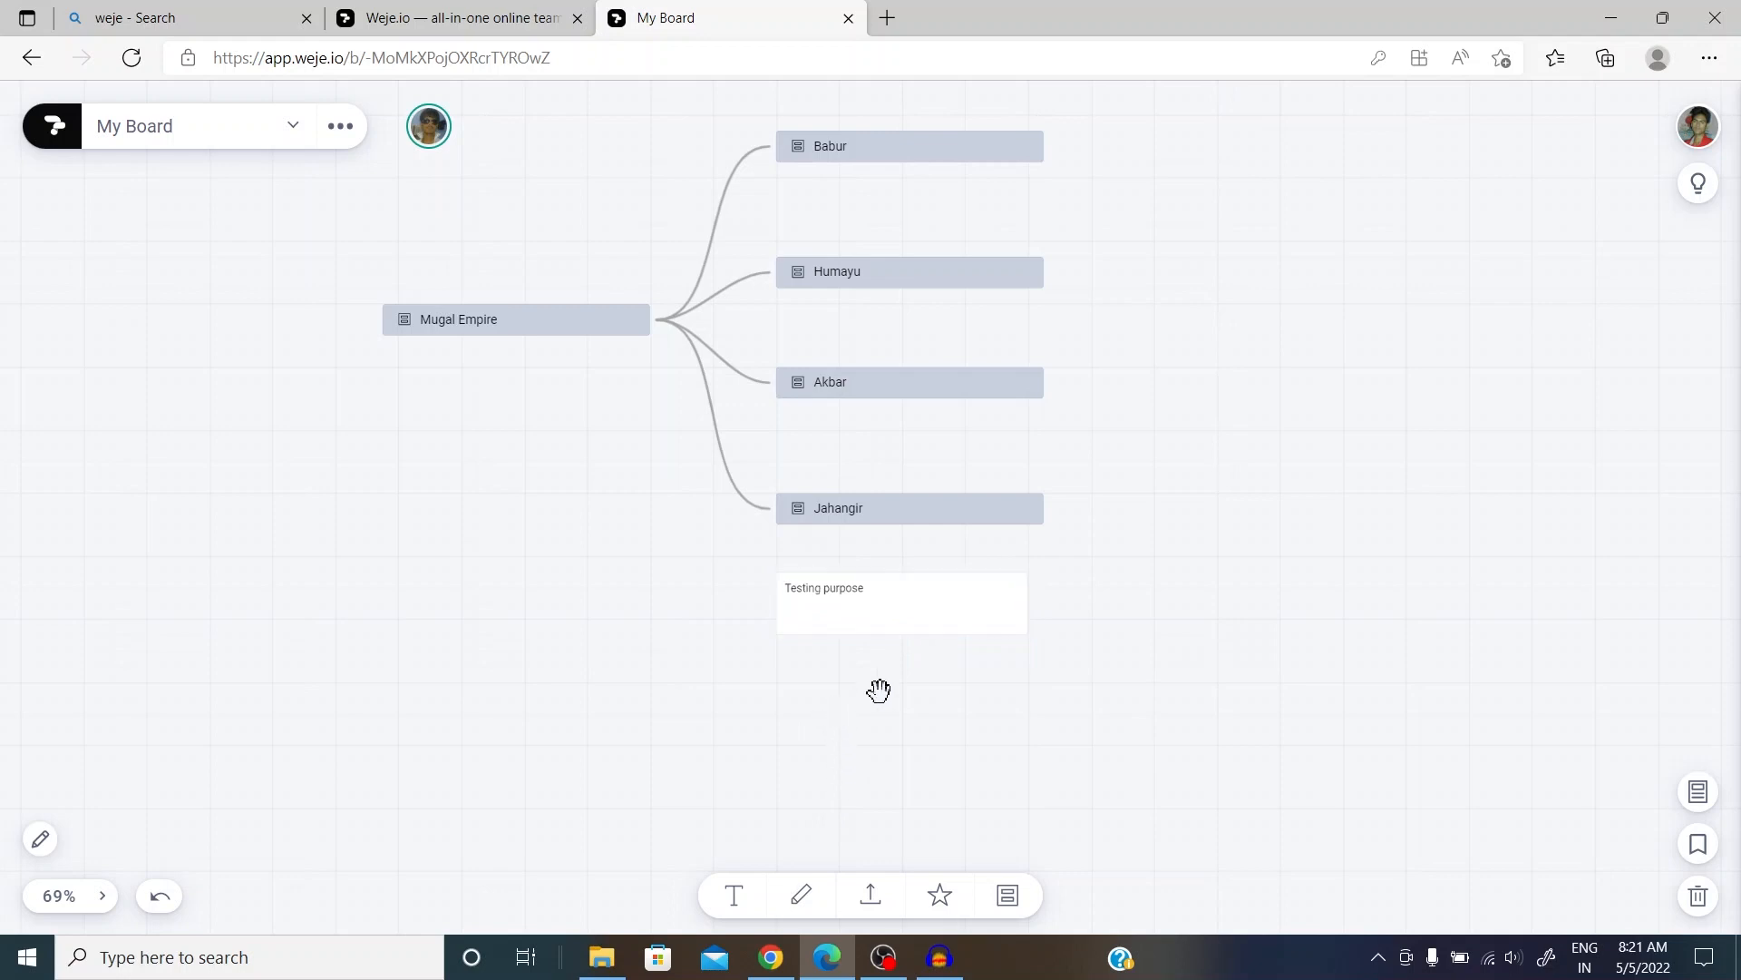
scroll(953, 668, up, 5)
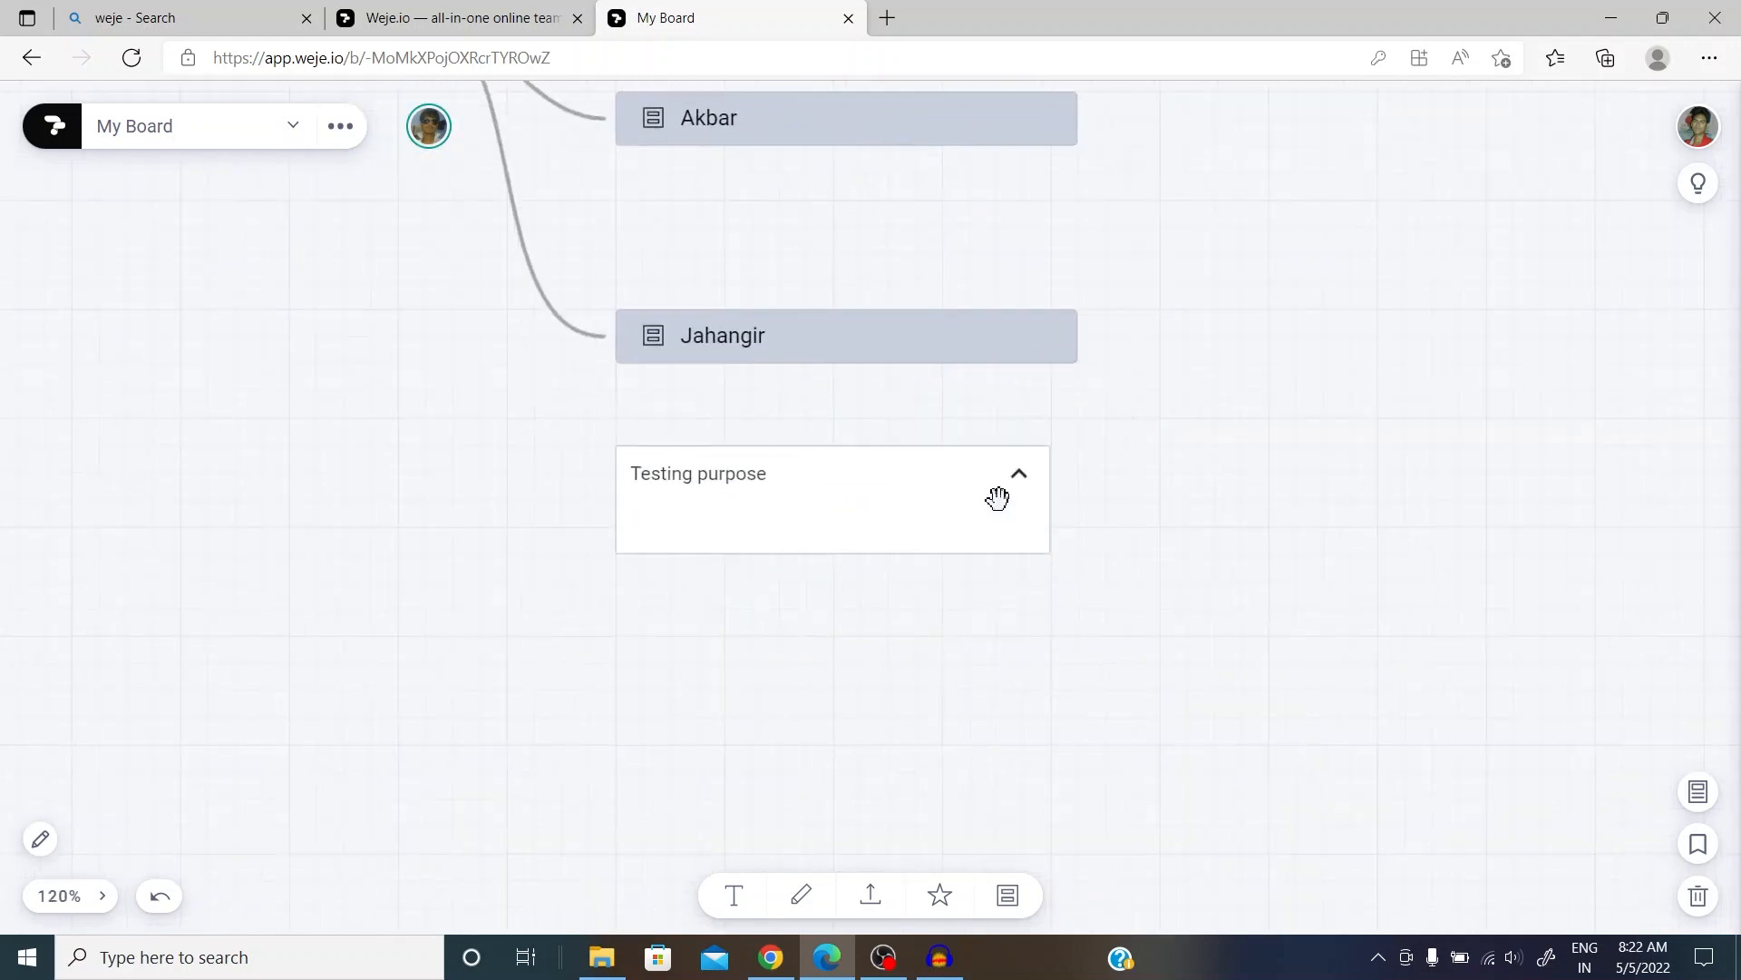
drag(997, 497, 944, 552)
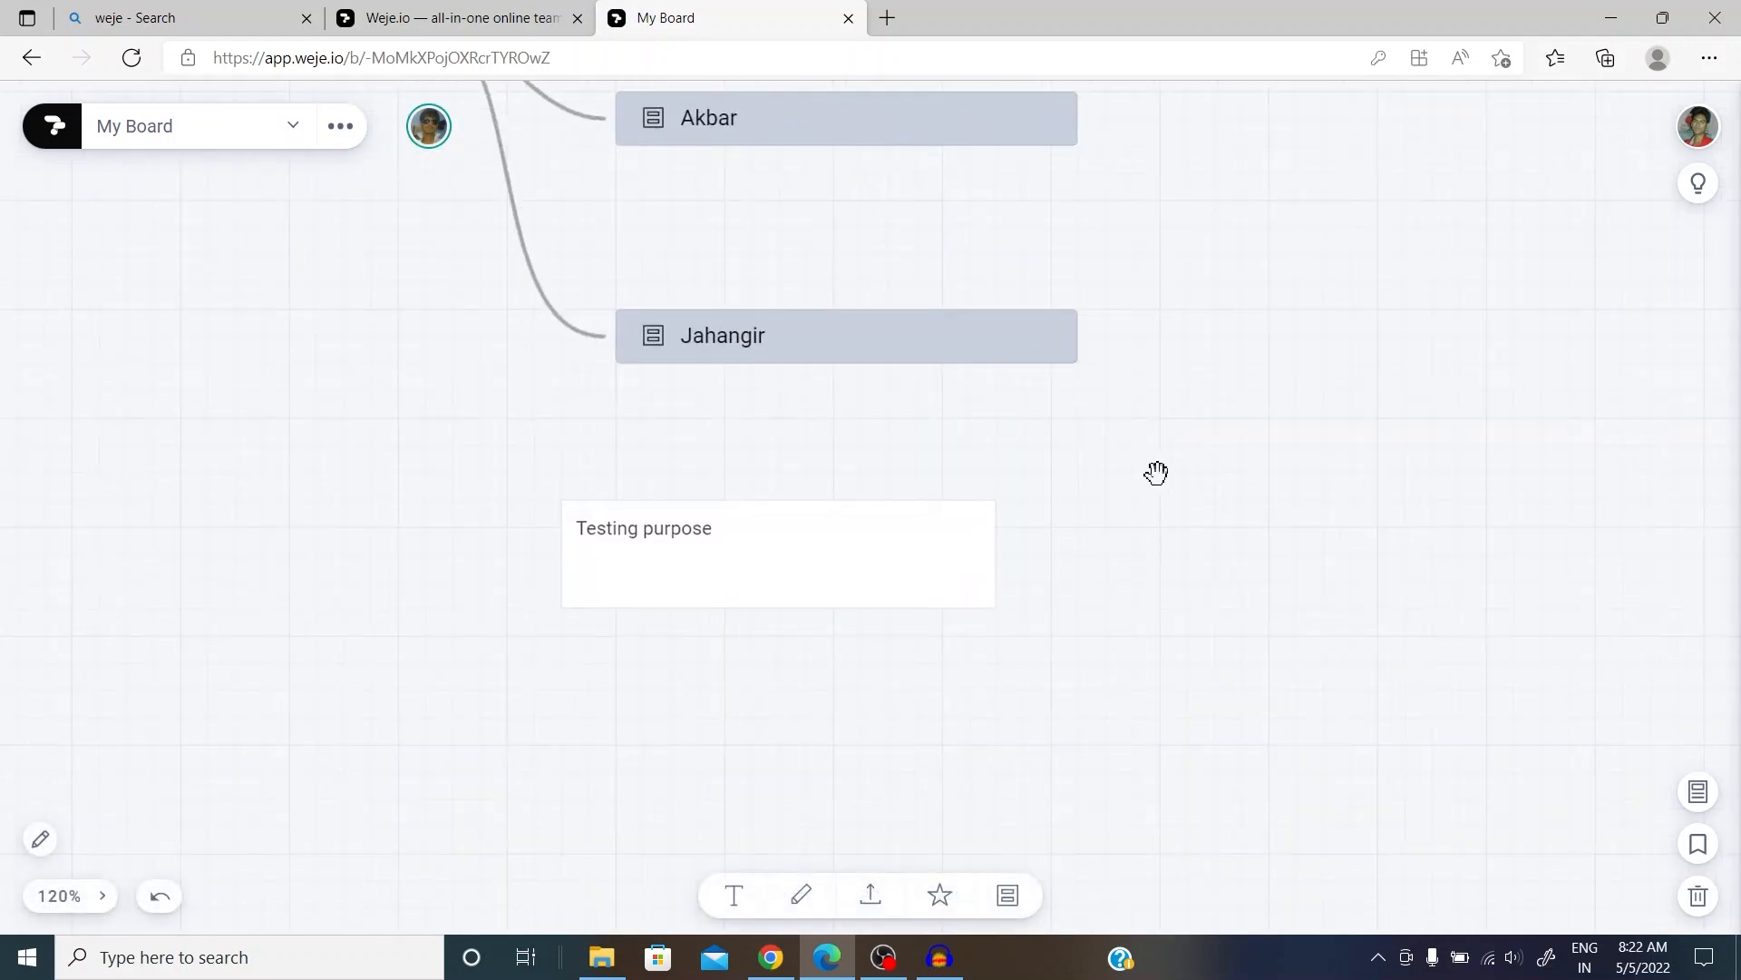
drag(1156, 473, 1255, 525)
drag(1003, 587, 1051, 613)
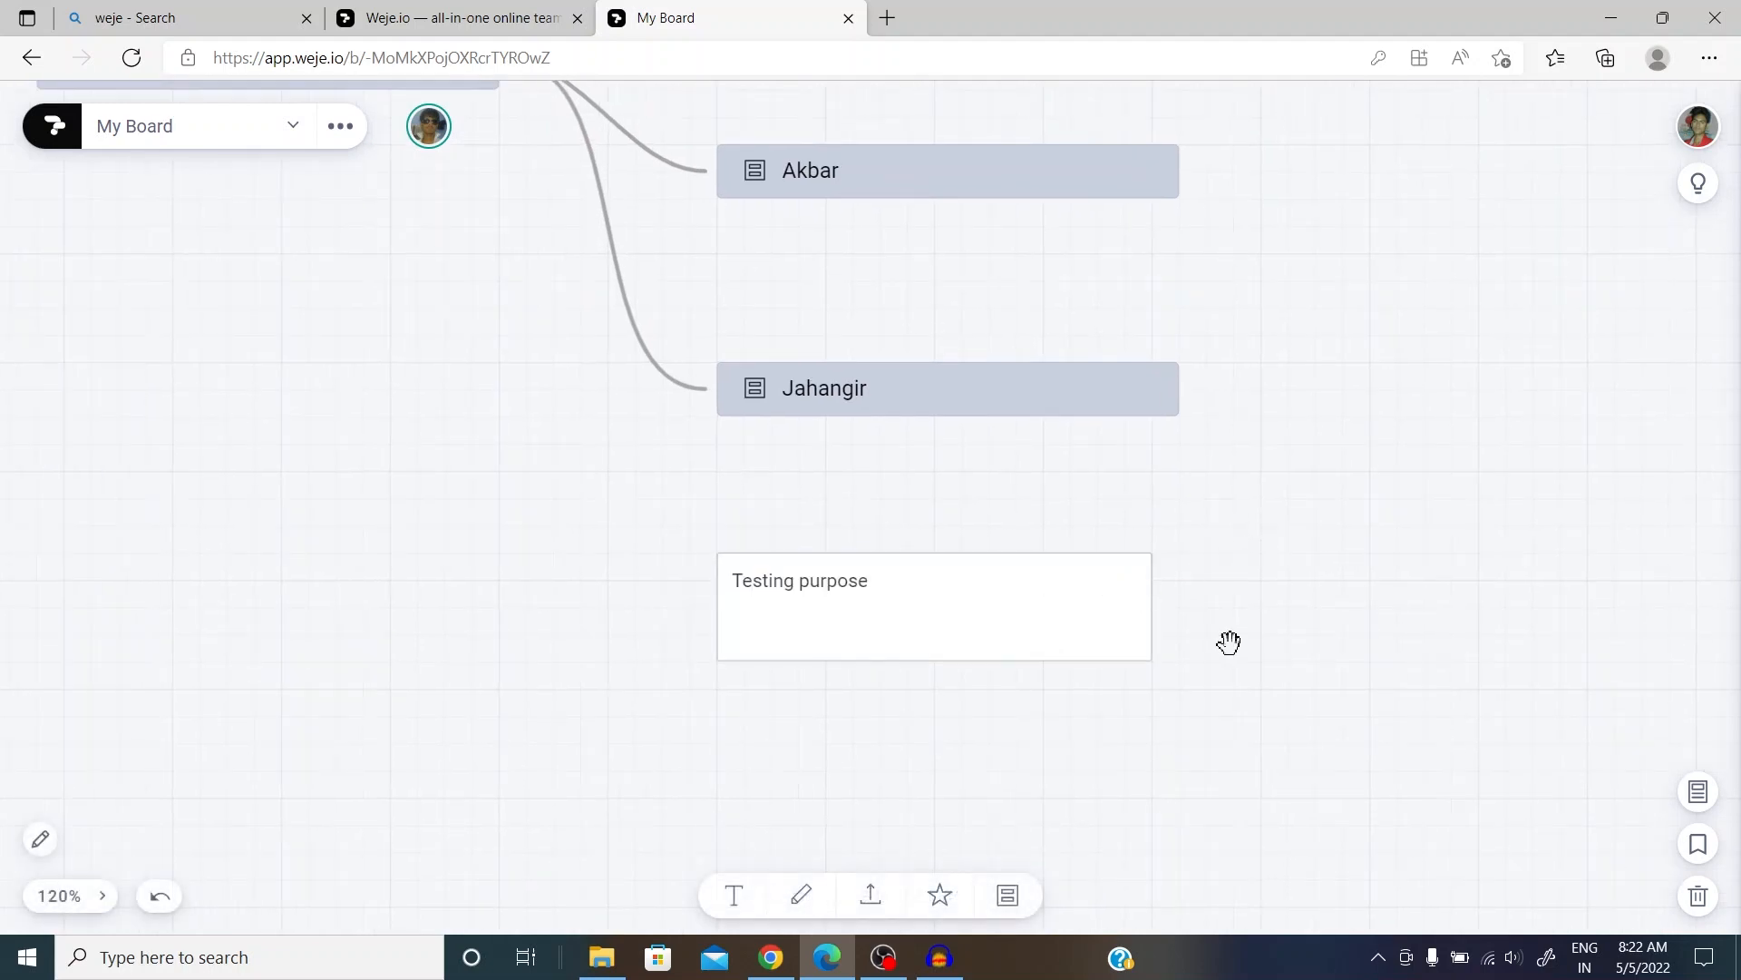
mouse_move(1022, 613)
scroll(417, 466, up, 3)
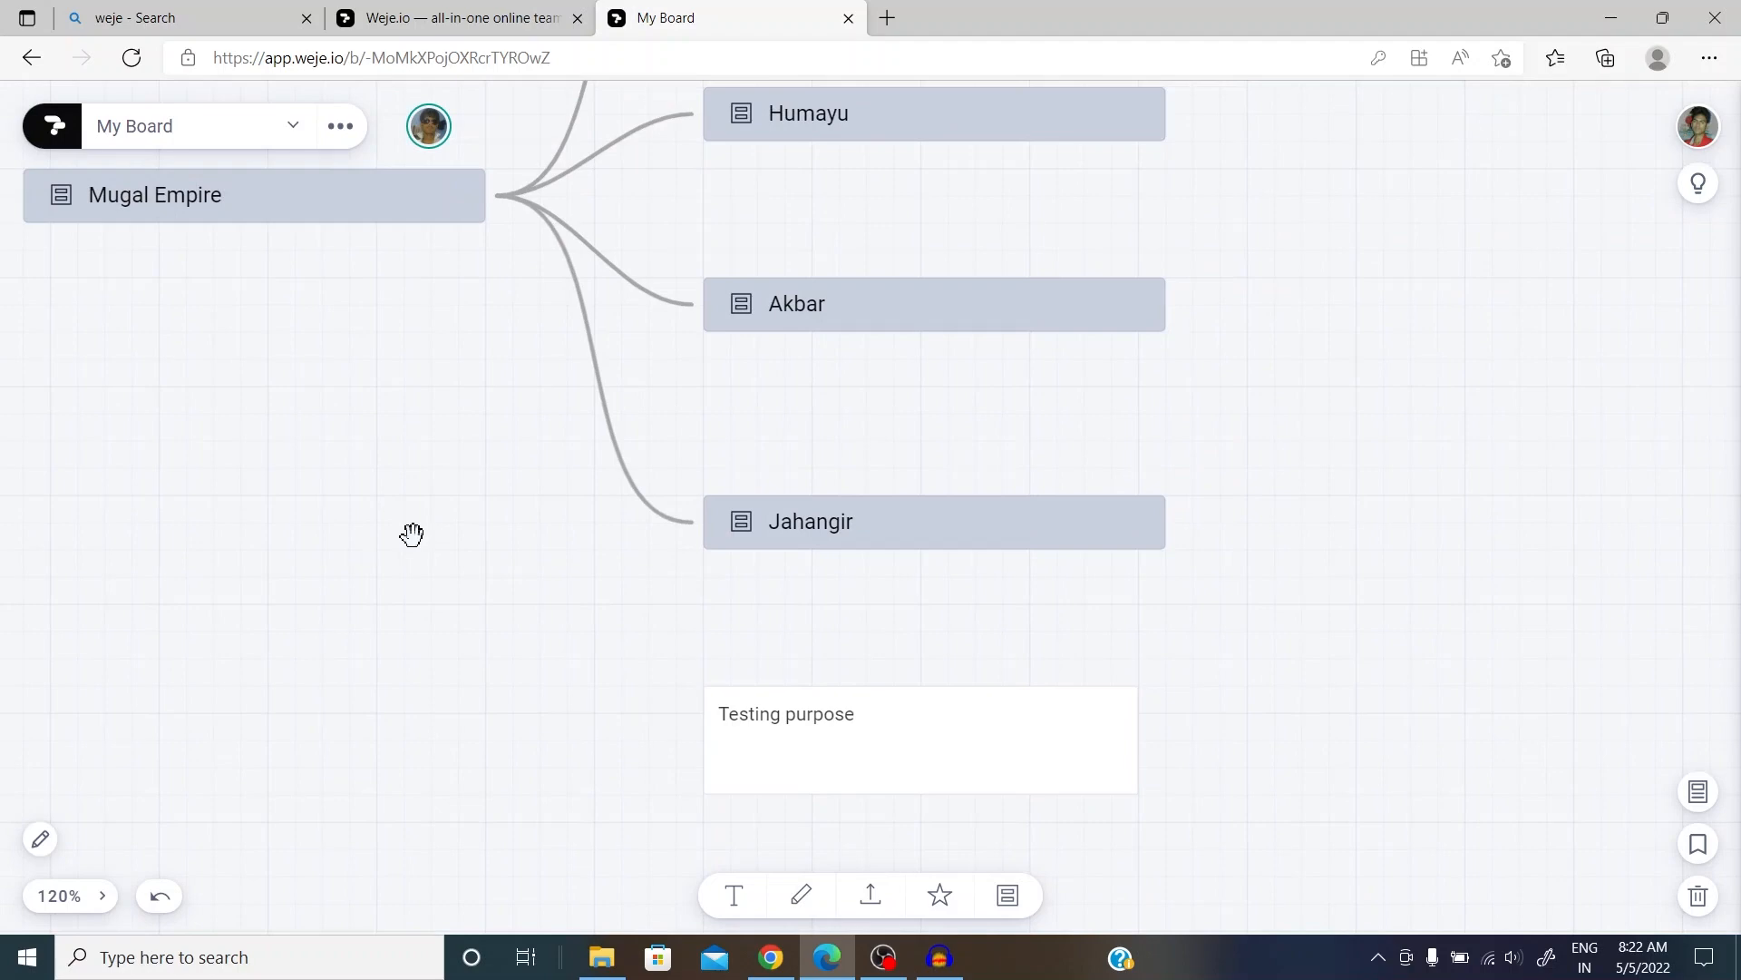
Step: Switch to the owner's account in Chrome, close the board's sharing settings and check the area below Jahangir for the collaborator's card
click(769, 957)
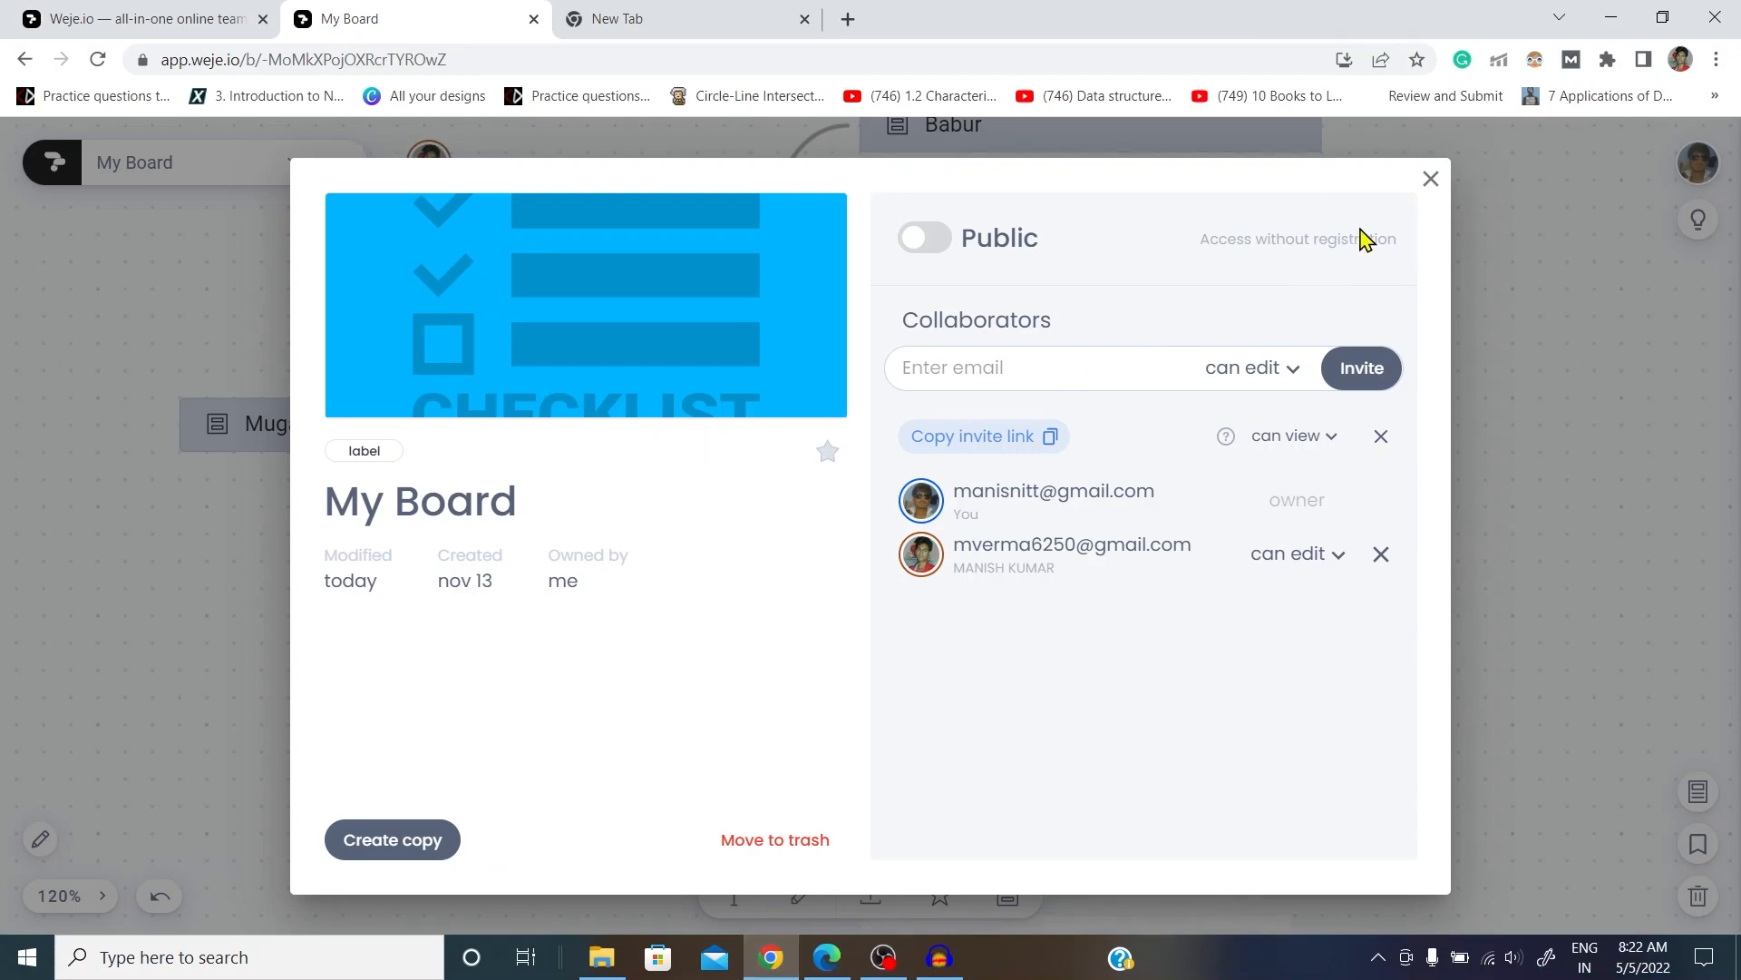
click(1430, 180)
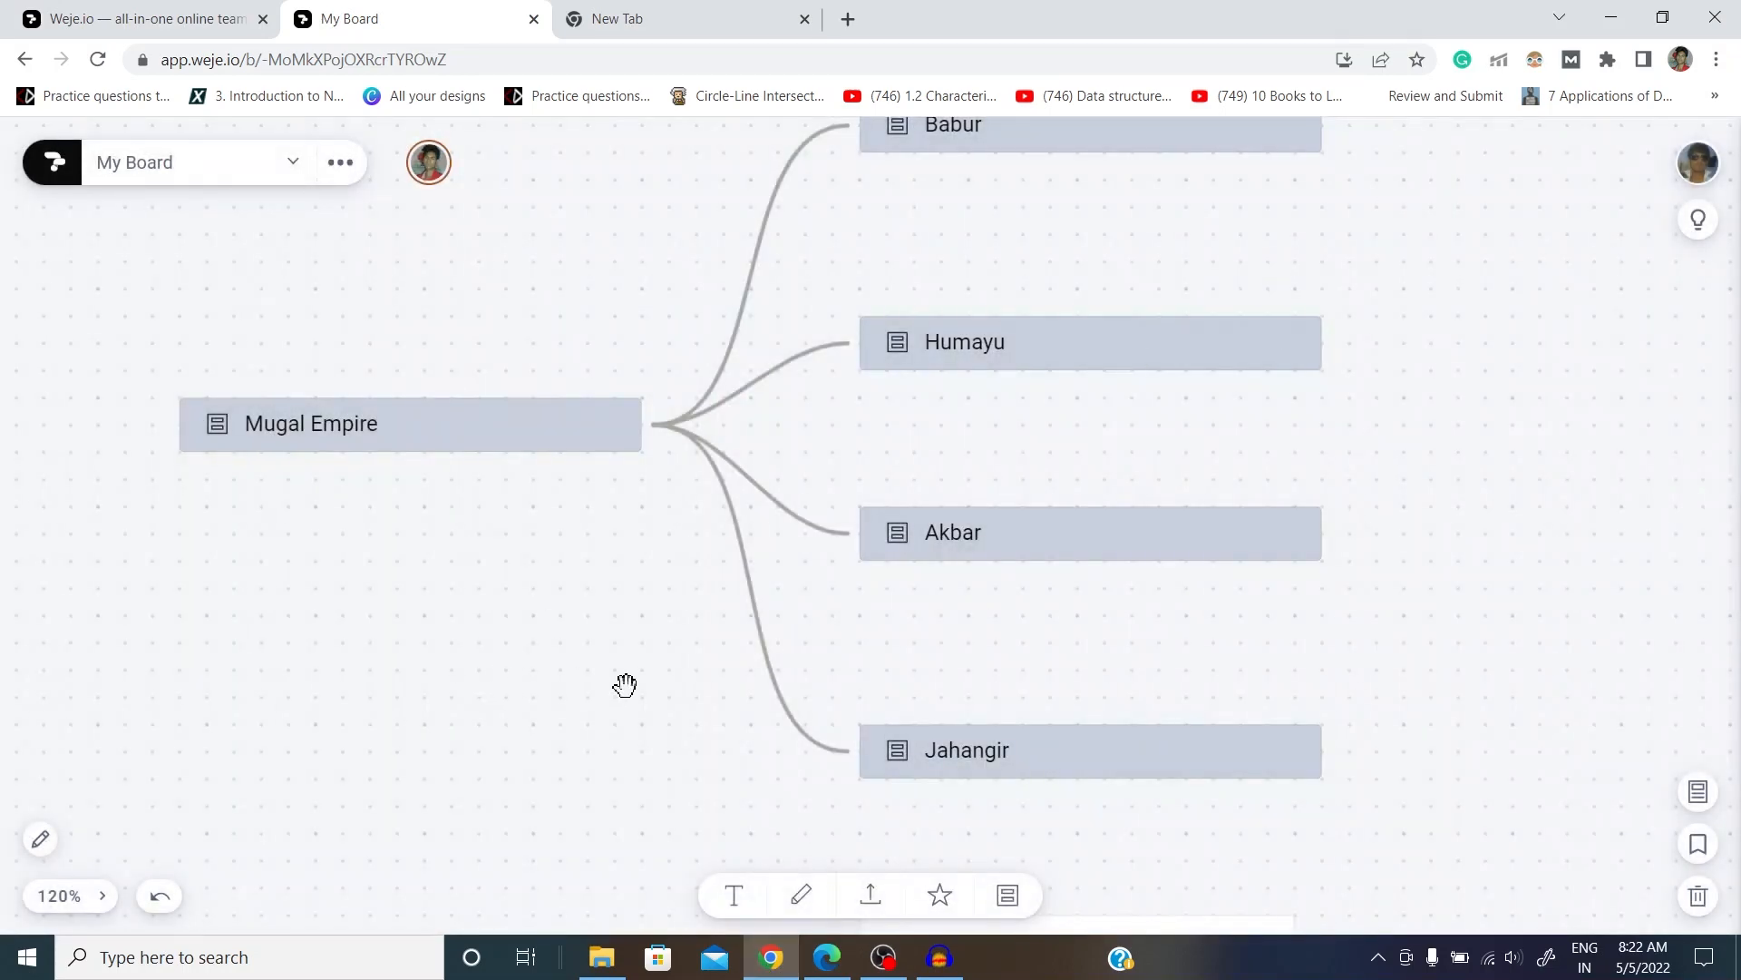
drag(625, 685, 610, 400)
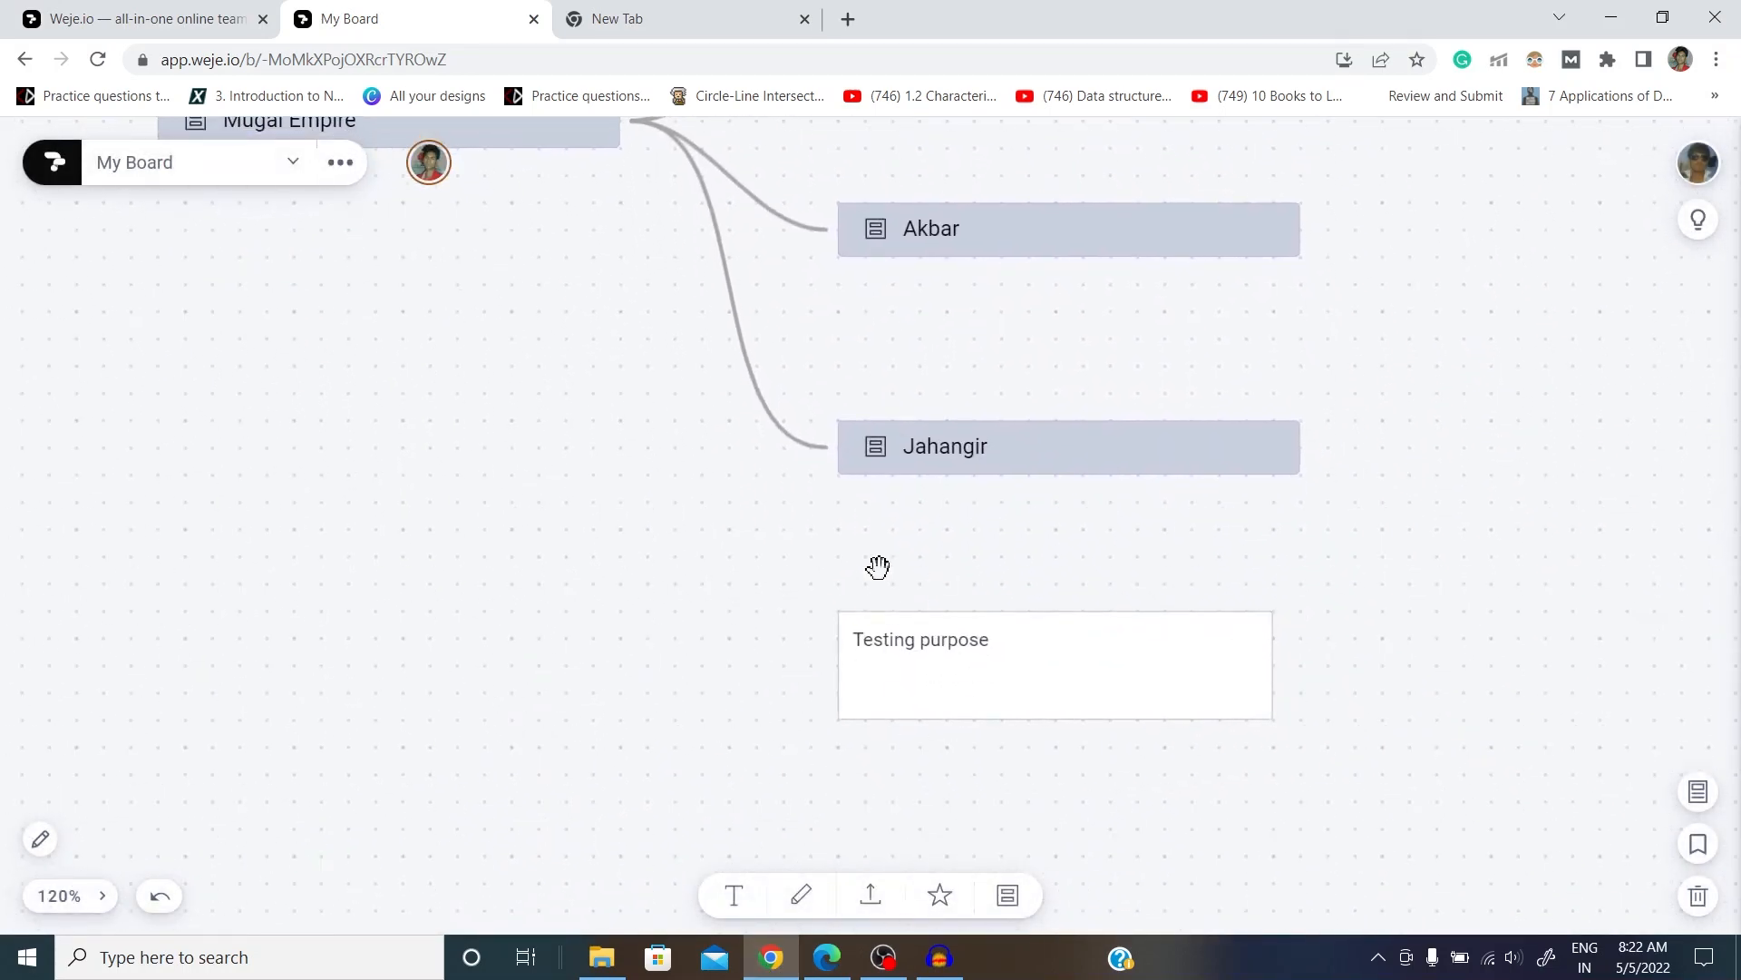
mouse_move(995, 669)
drag(630, 672, 622, 423)
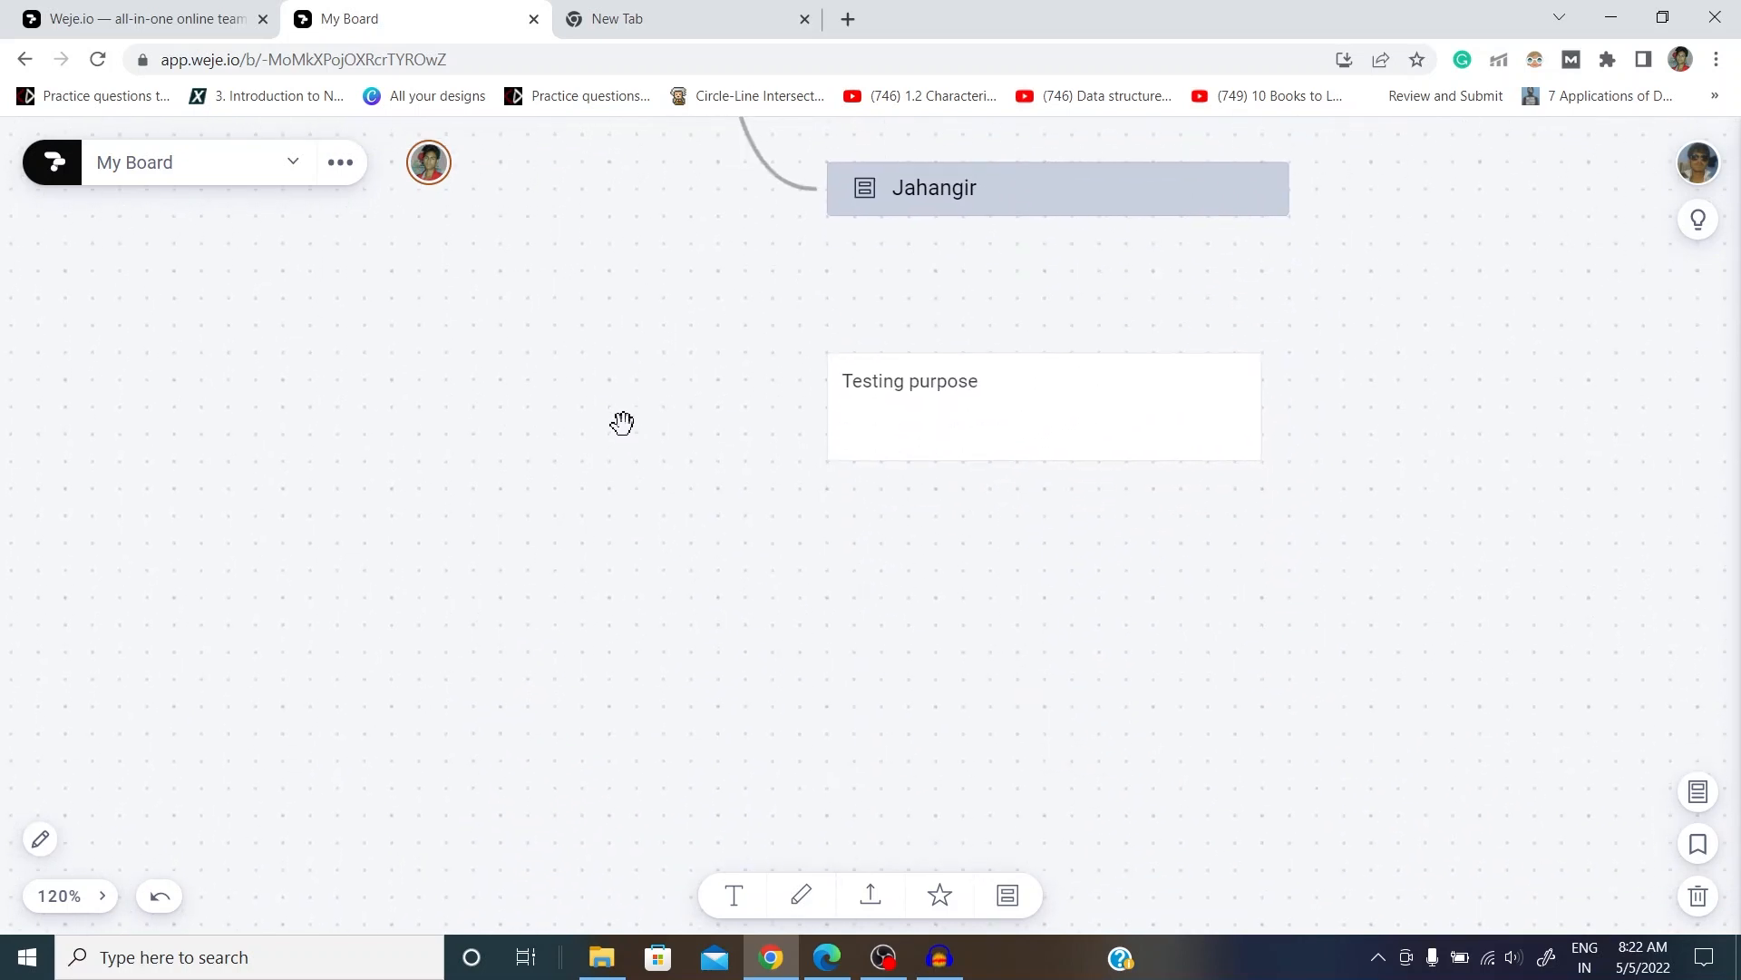
Step: Add a text card reading "Testing 2 from", followed by the account owner's name and the word "account"
click(736, 899)
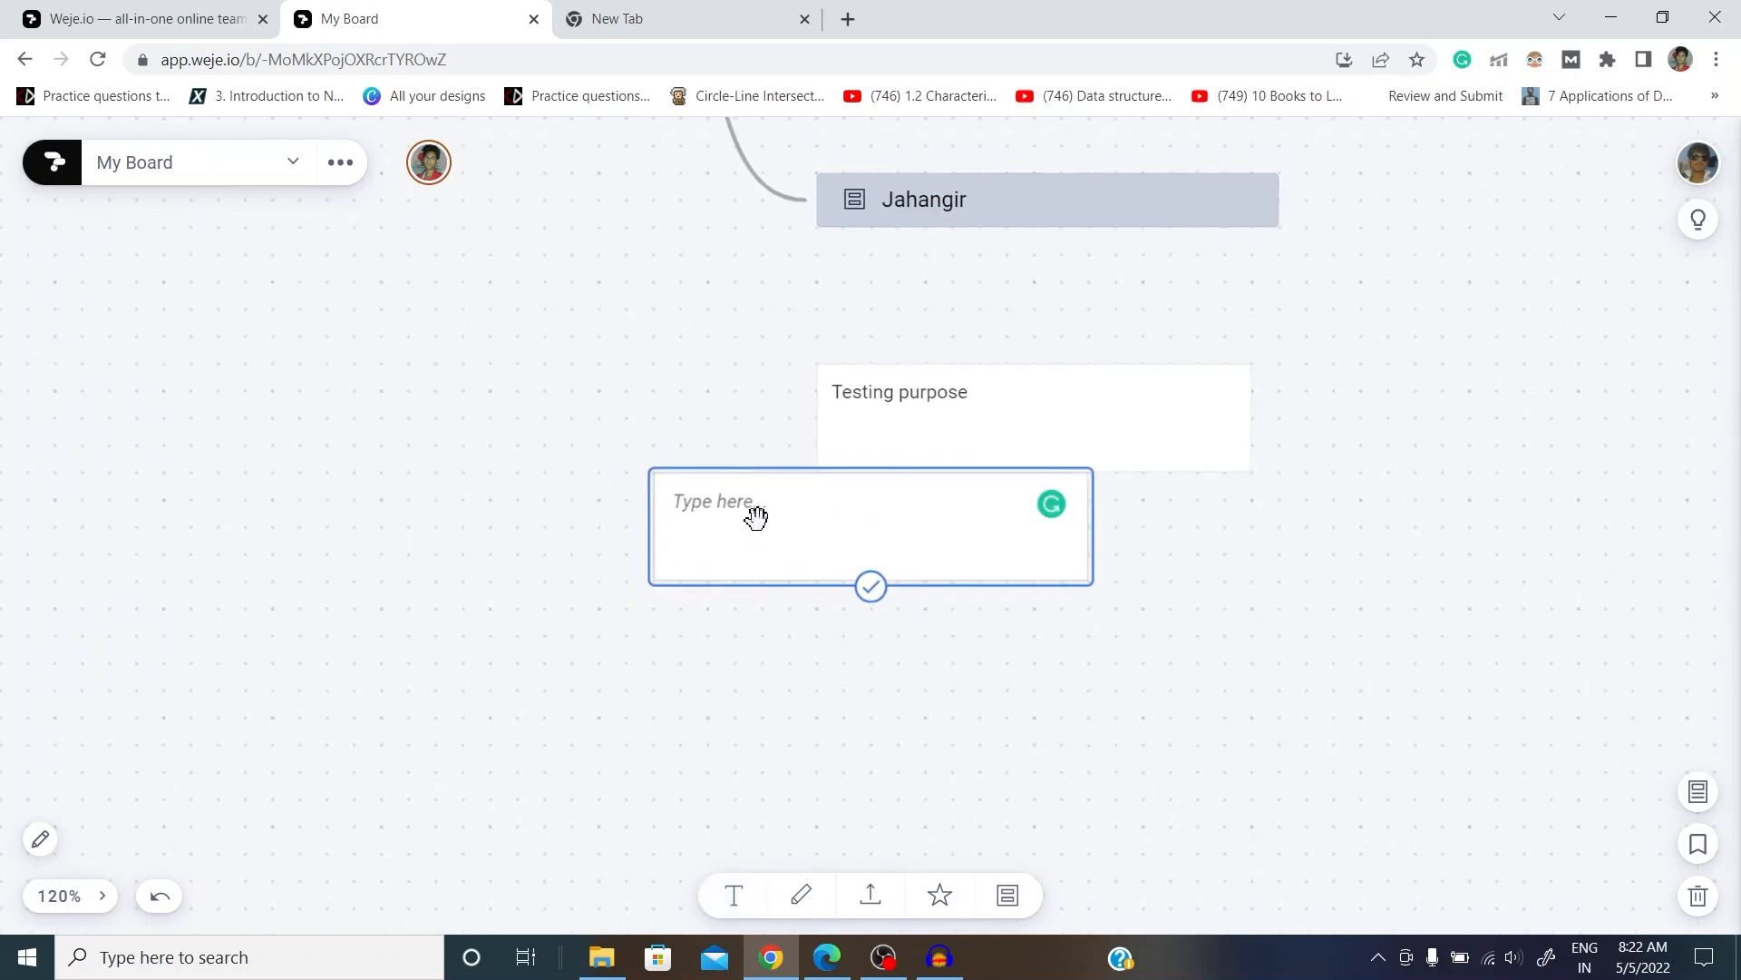
text(Testing 2 from manish v)
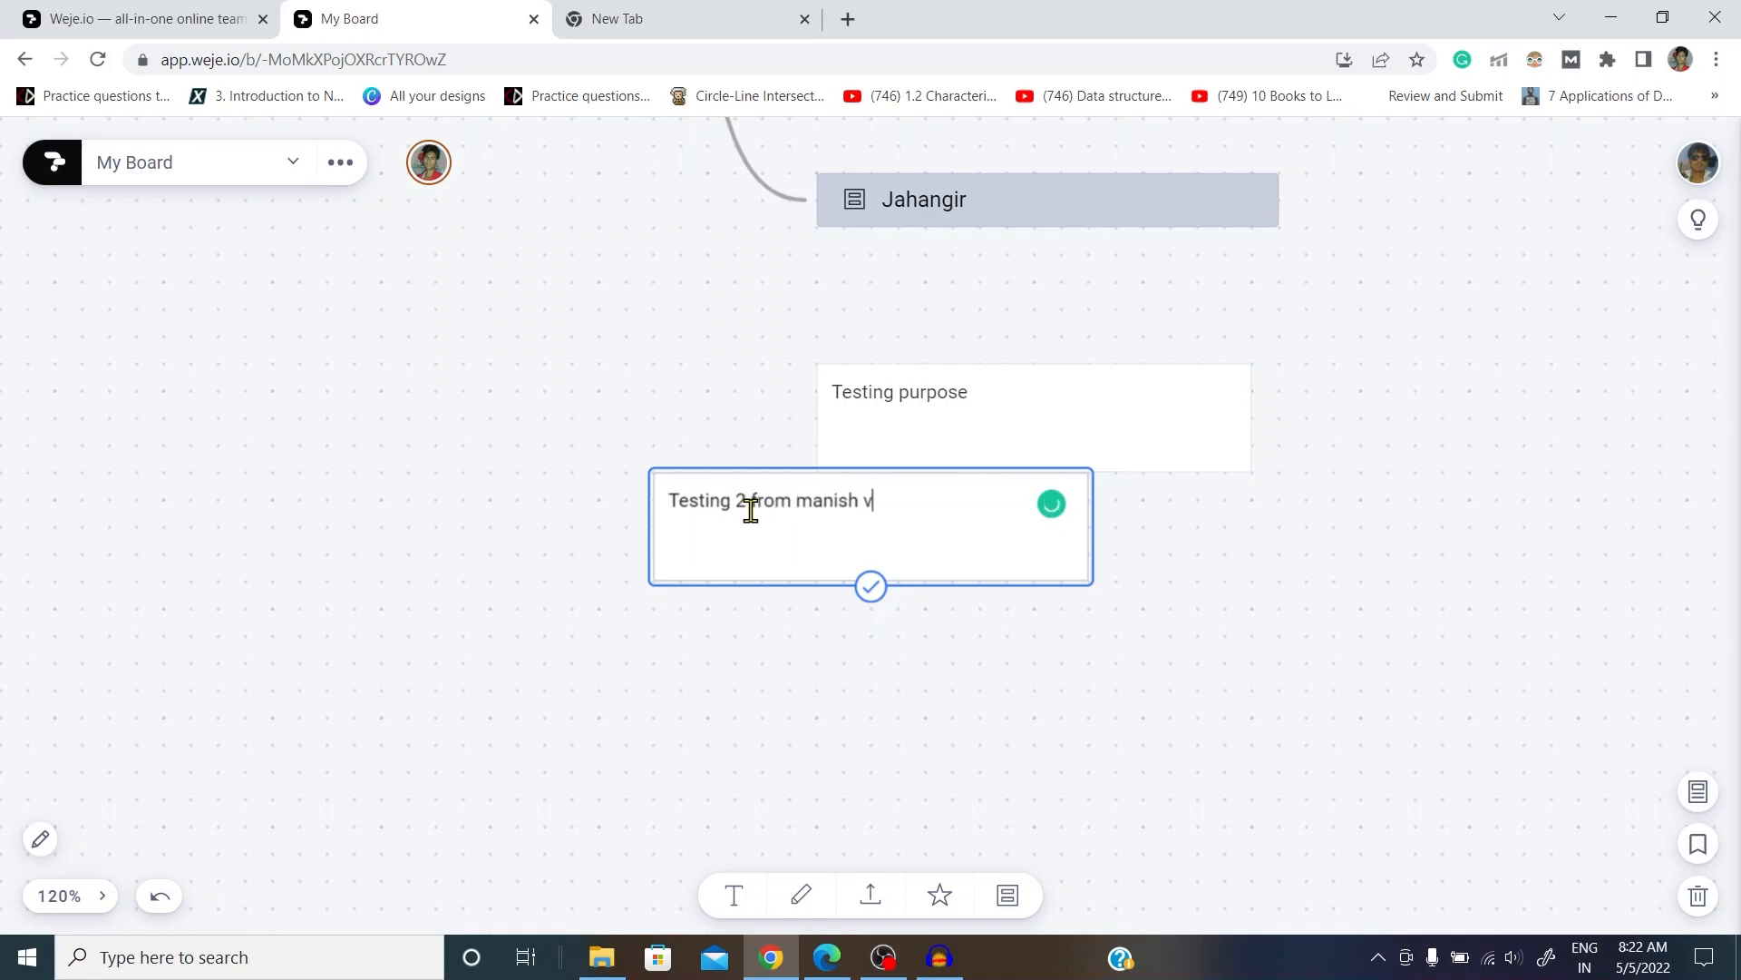
text(erma acc)
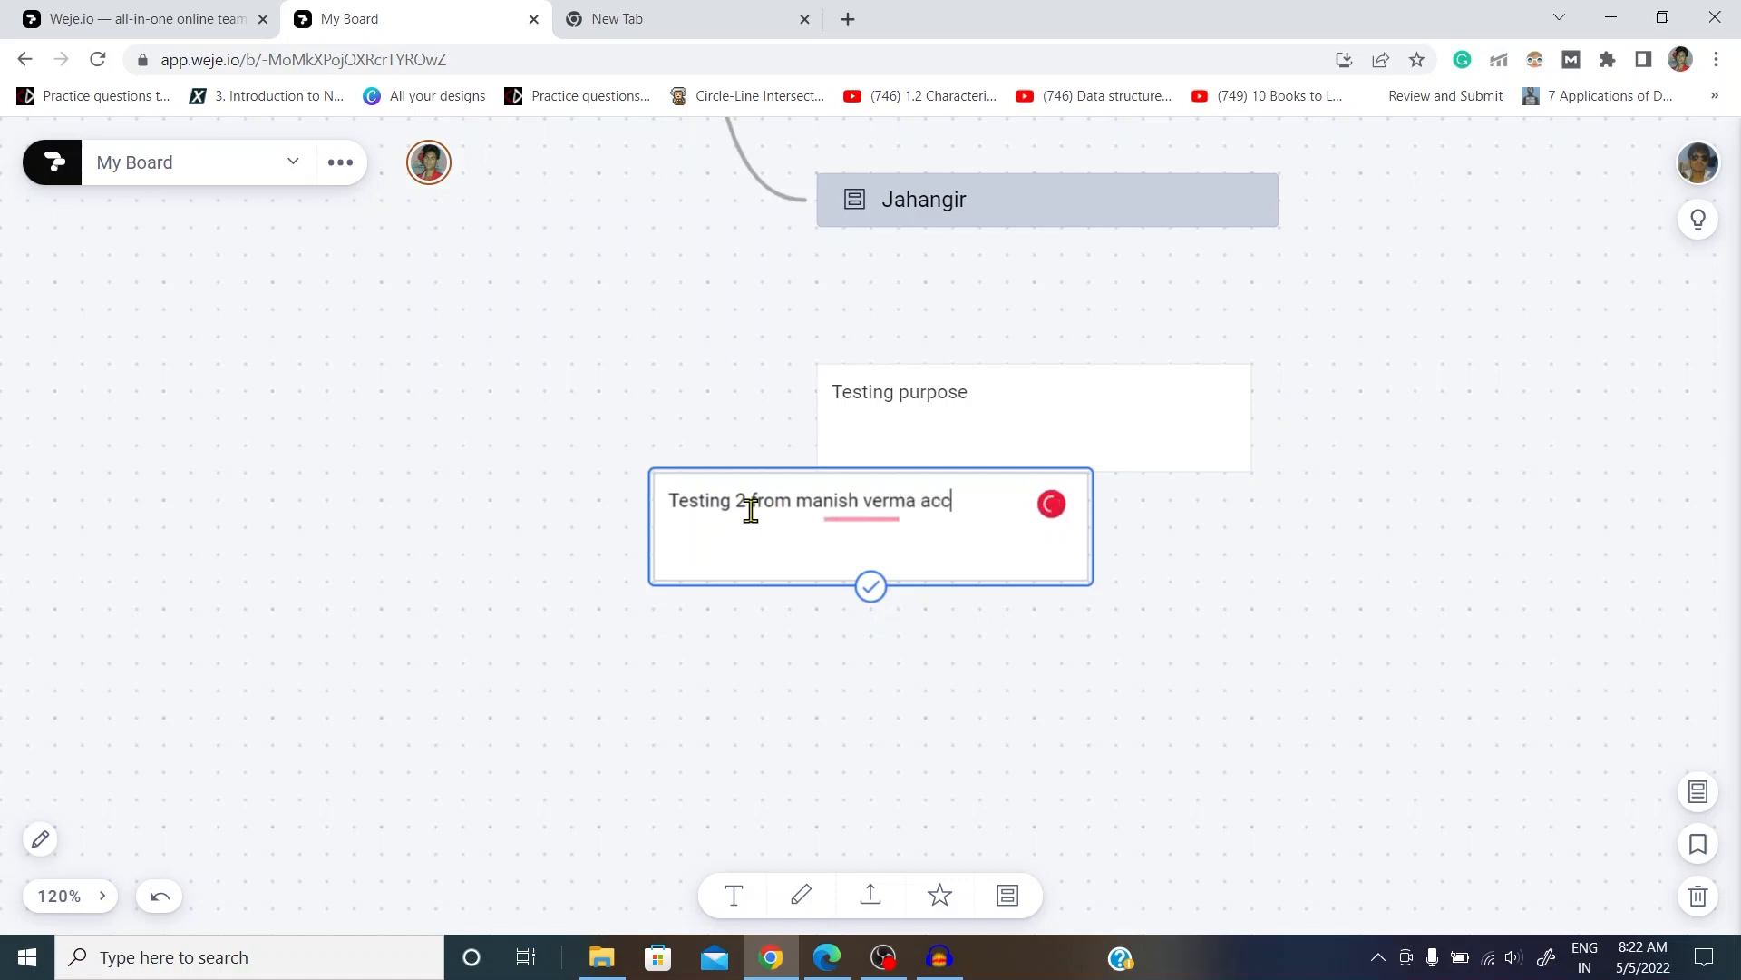
text(ount)
click(634, 668)
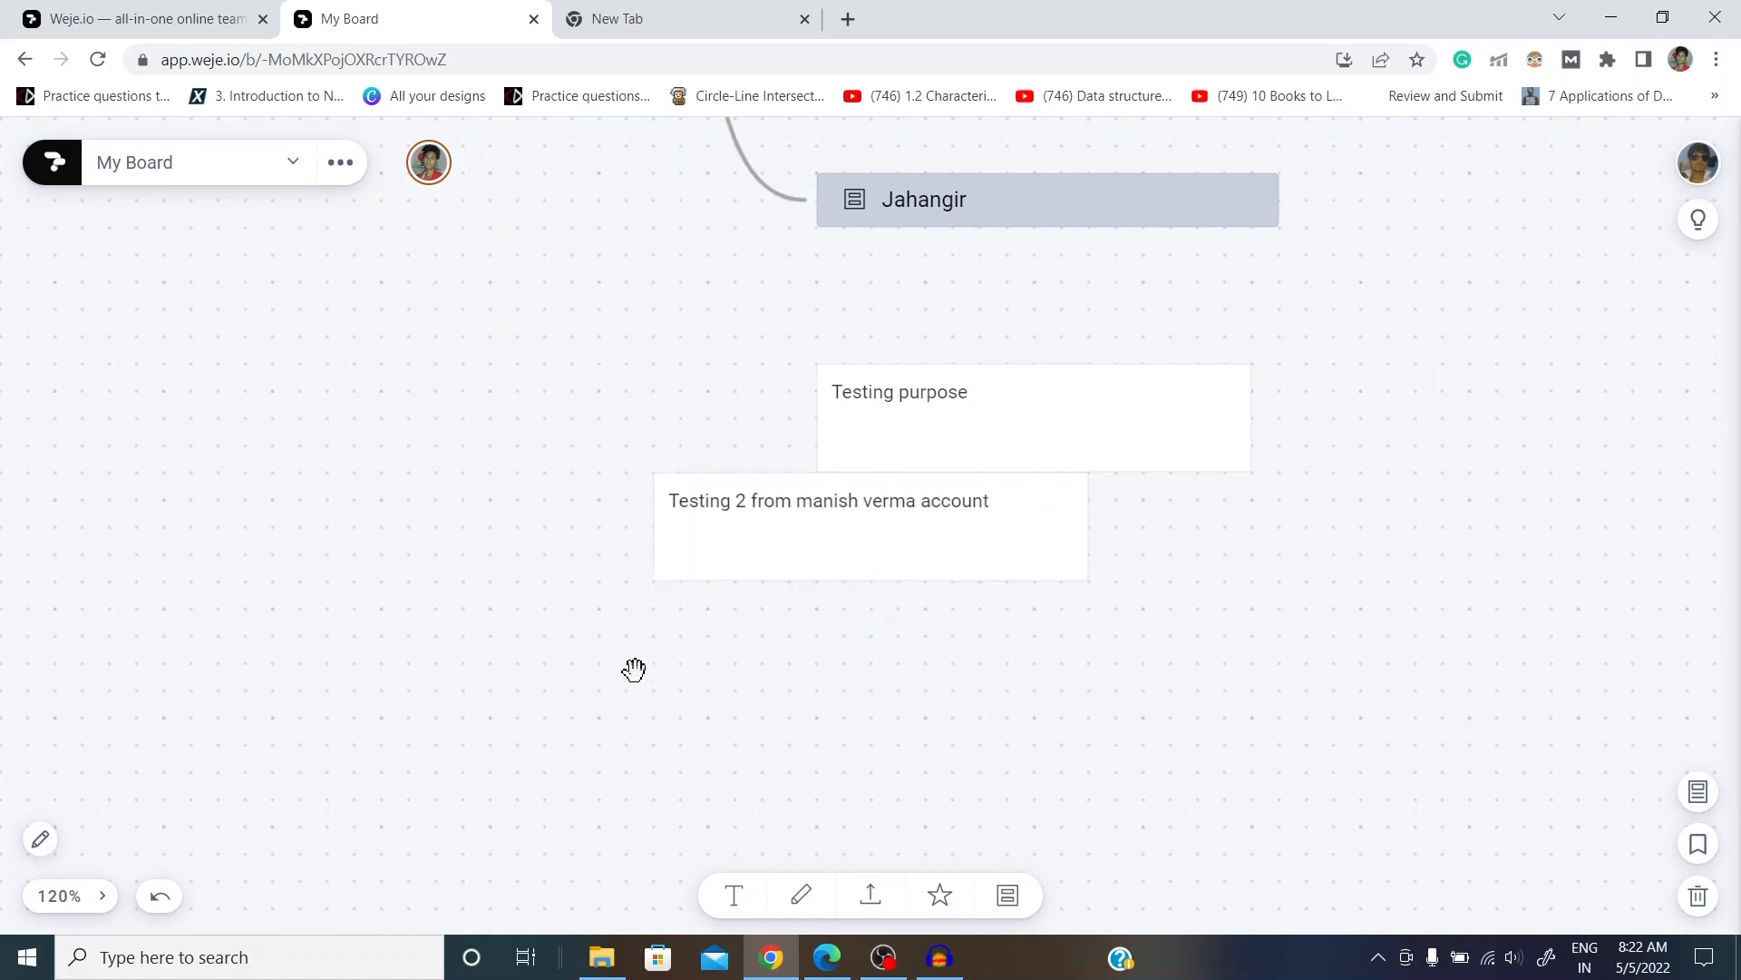
Step: Place the Testing 2 card directly below the Testing purpose card, left-aligned with it, and colour it red
drag(684, 493, 840, 556)
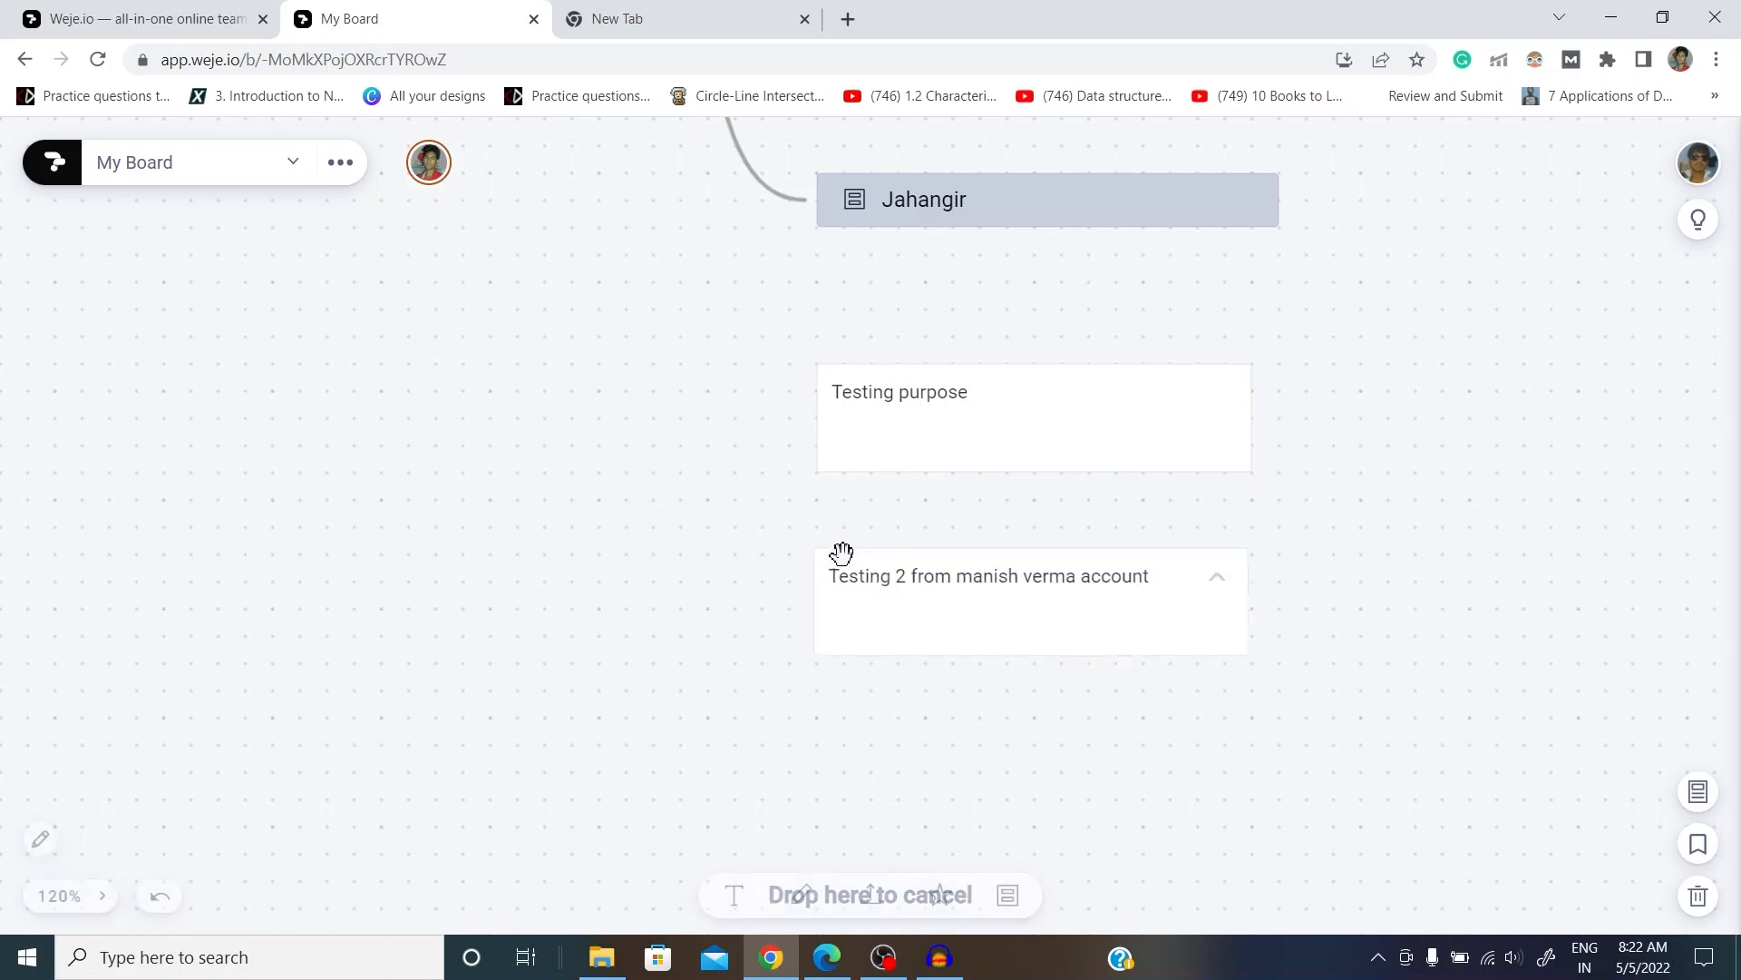
click(995, 622)
click(954, 739)
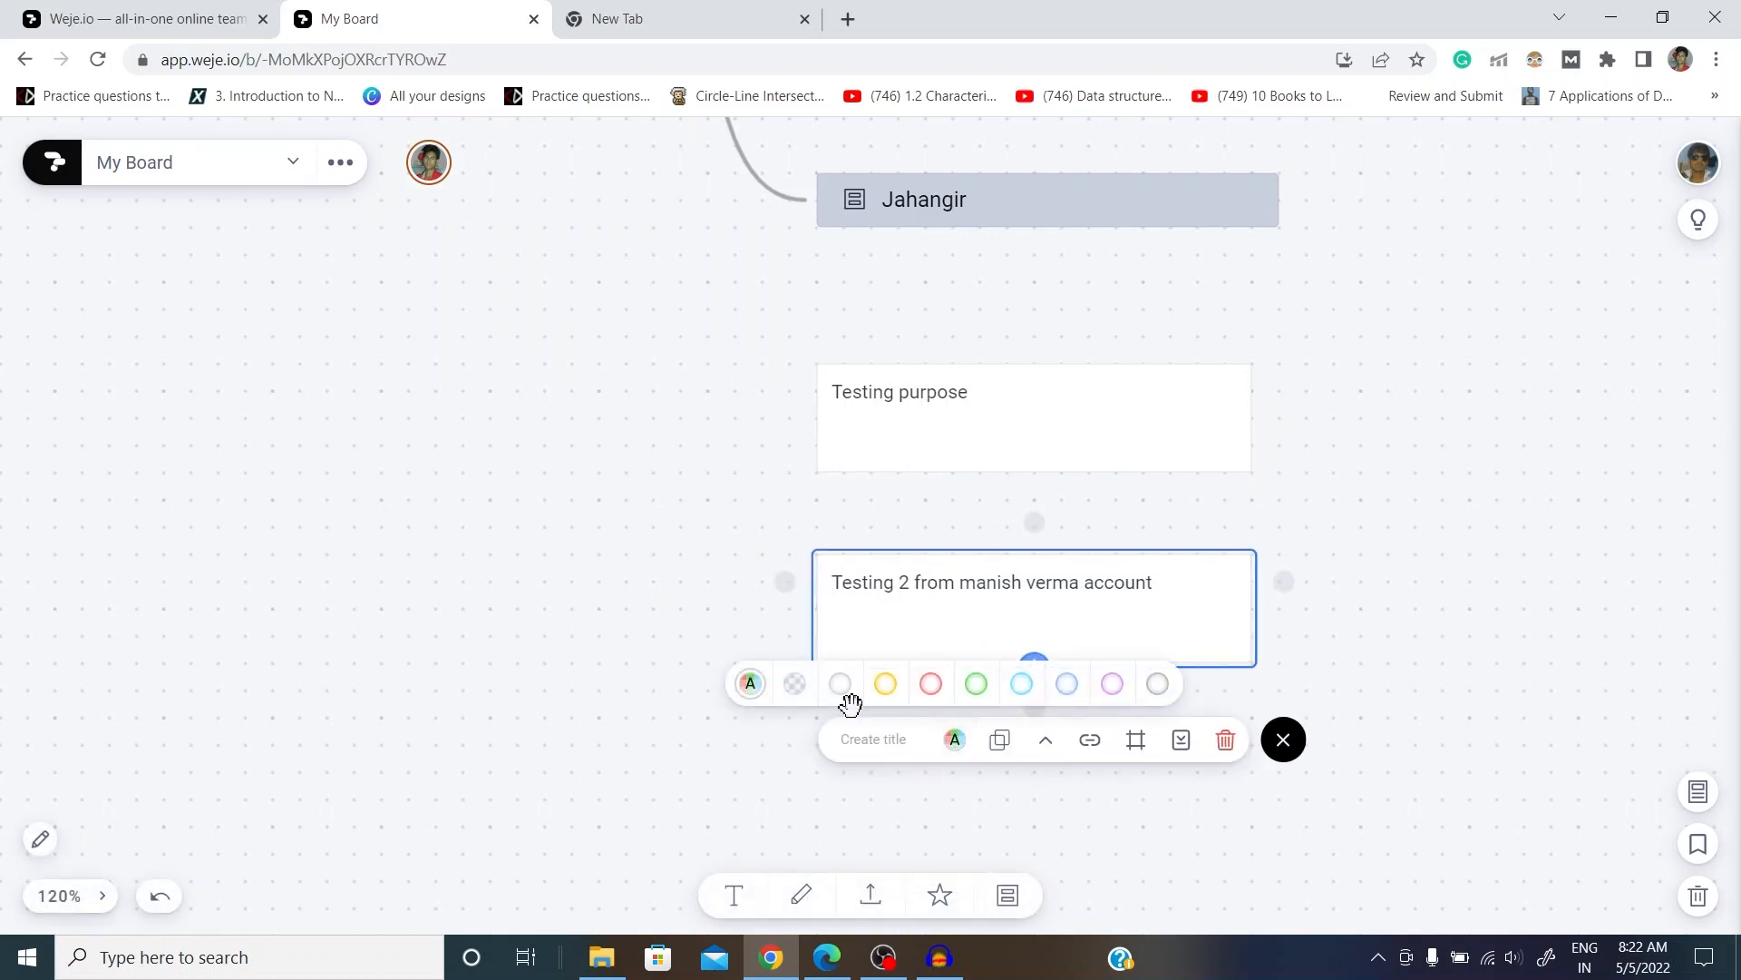
click(847, 686)
click(676, 580)
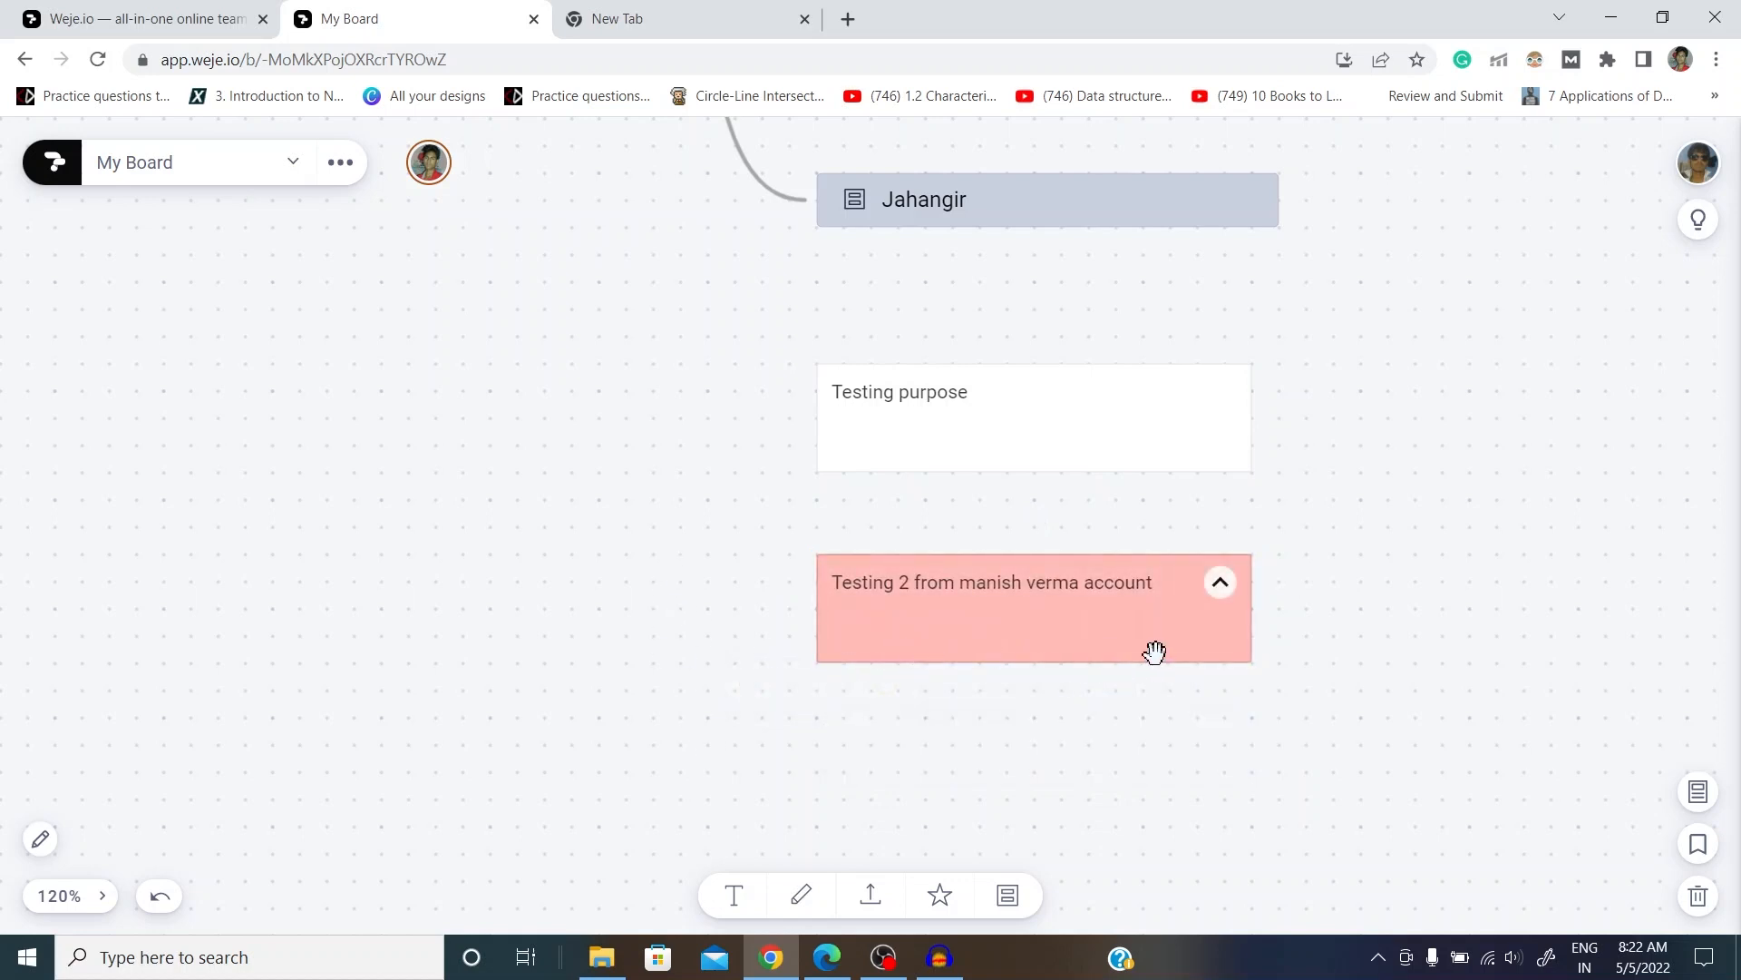
Step: Switch to the collaborator's account in Edge and check the shared board for the owner's red card
click(827, 956)
scroll(589, 680, down, 5)
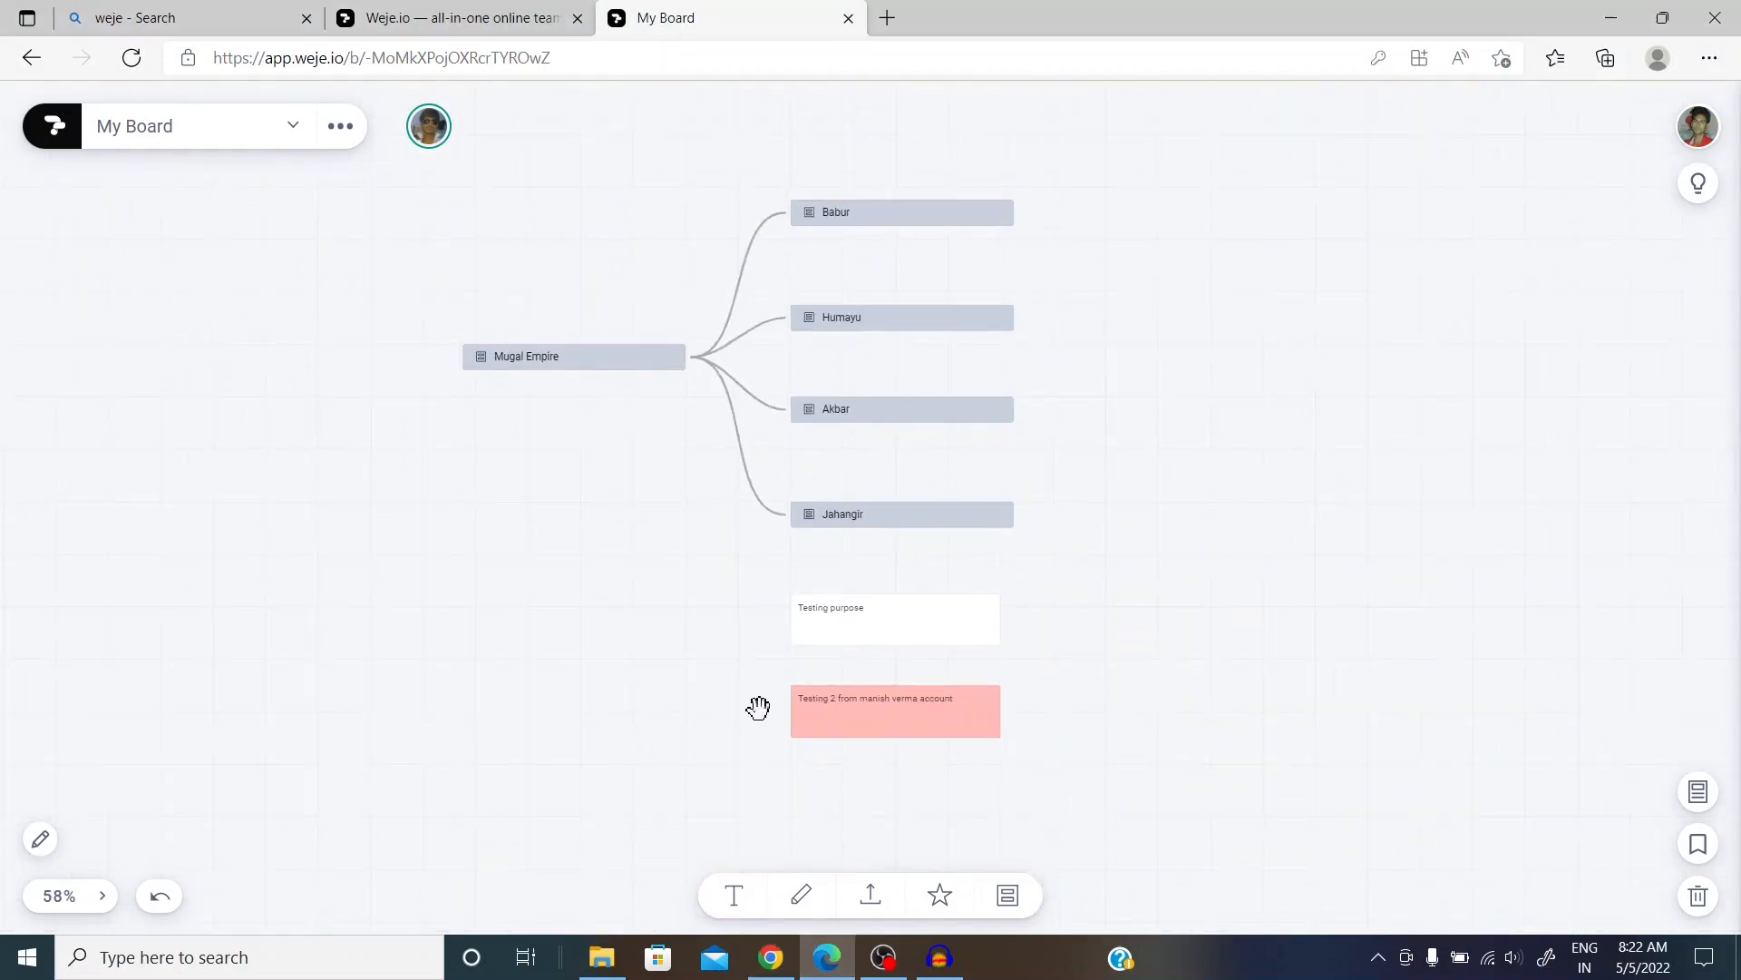
scroll(902, 731, up, 3)
scroll(1130, 775, up, 3)
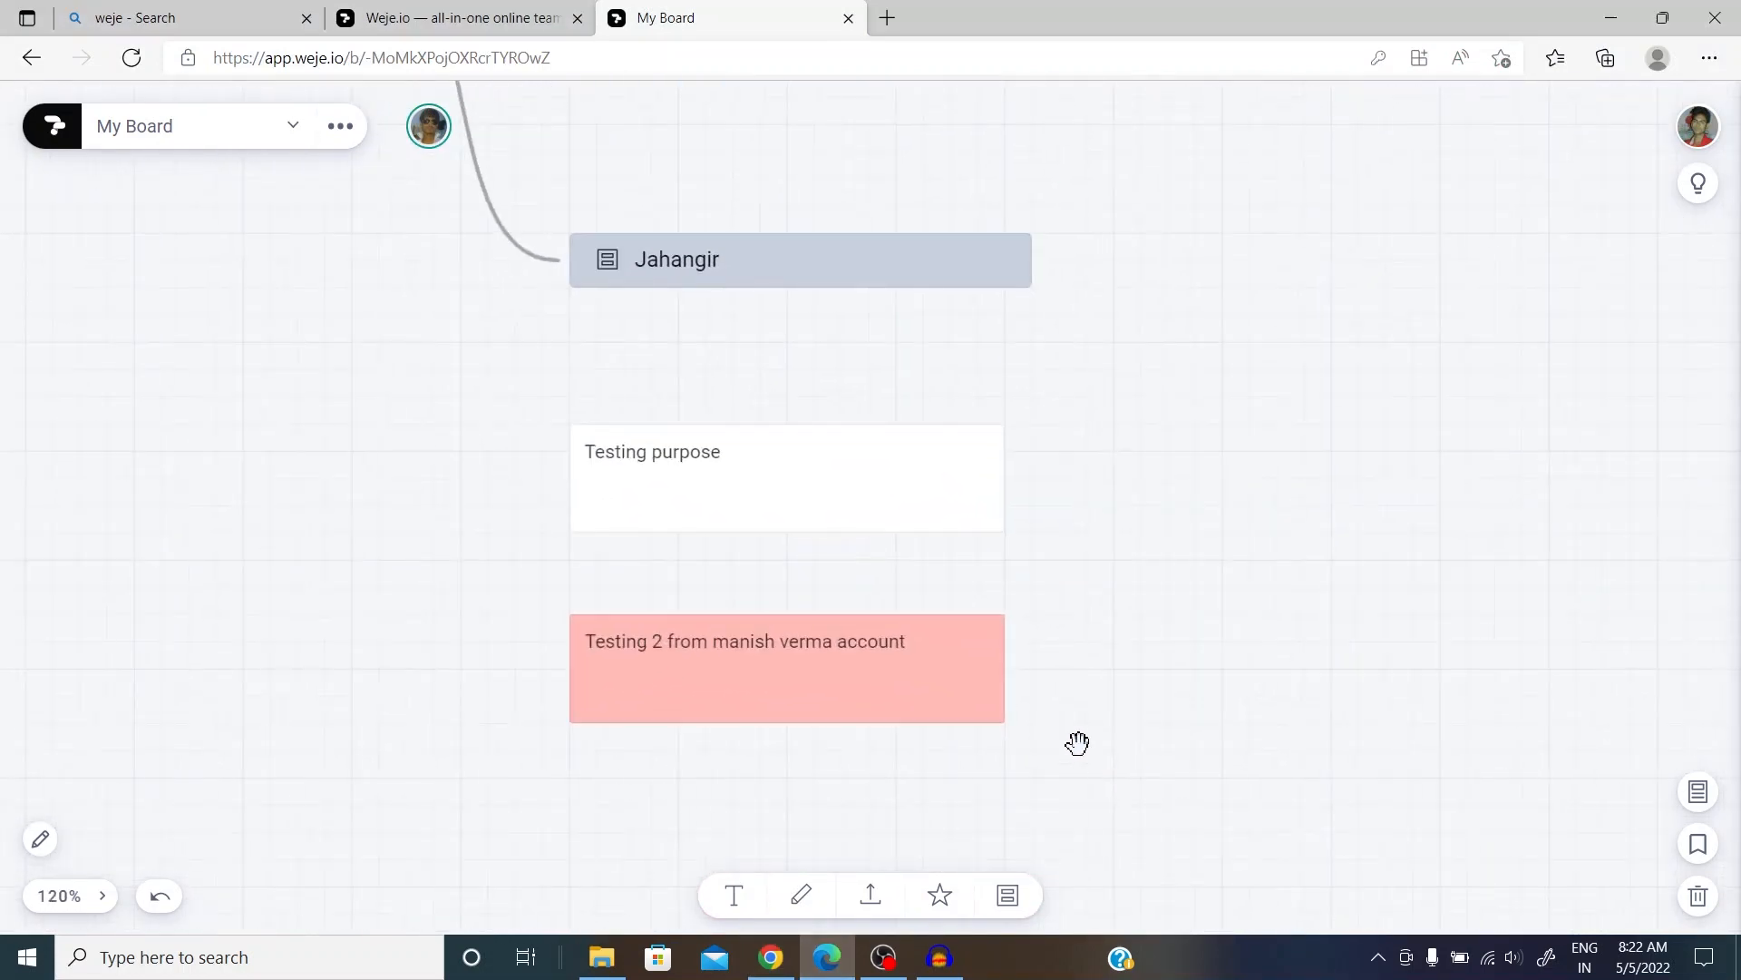
drag(1077, 739, 1177, 560)
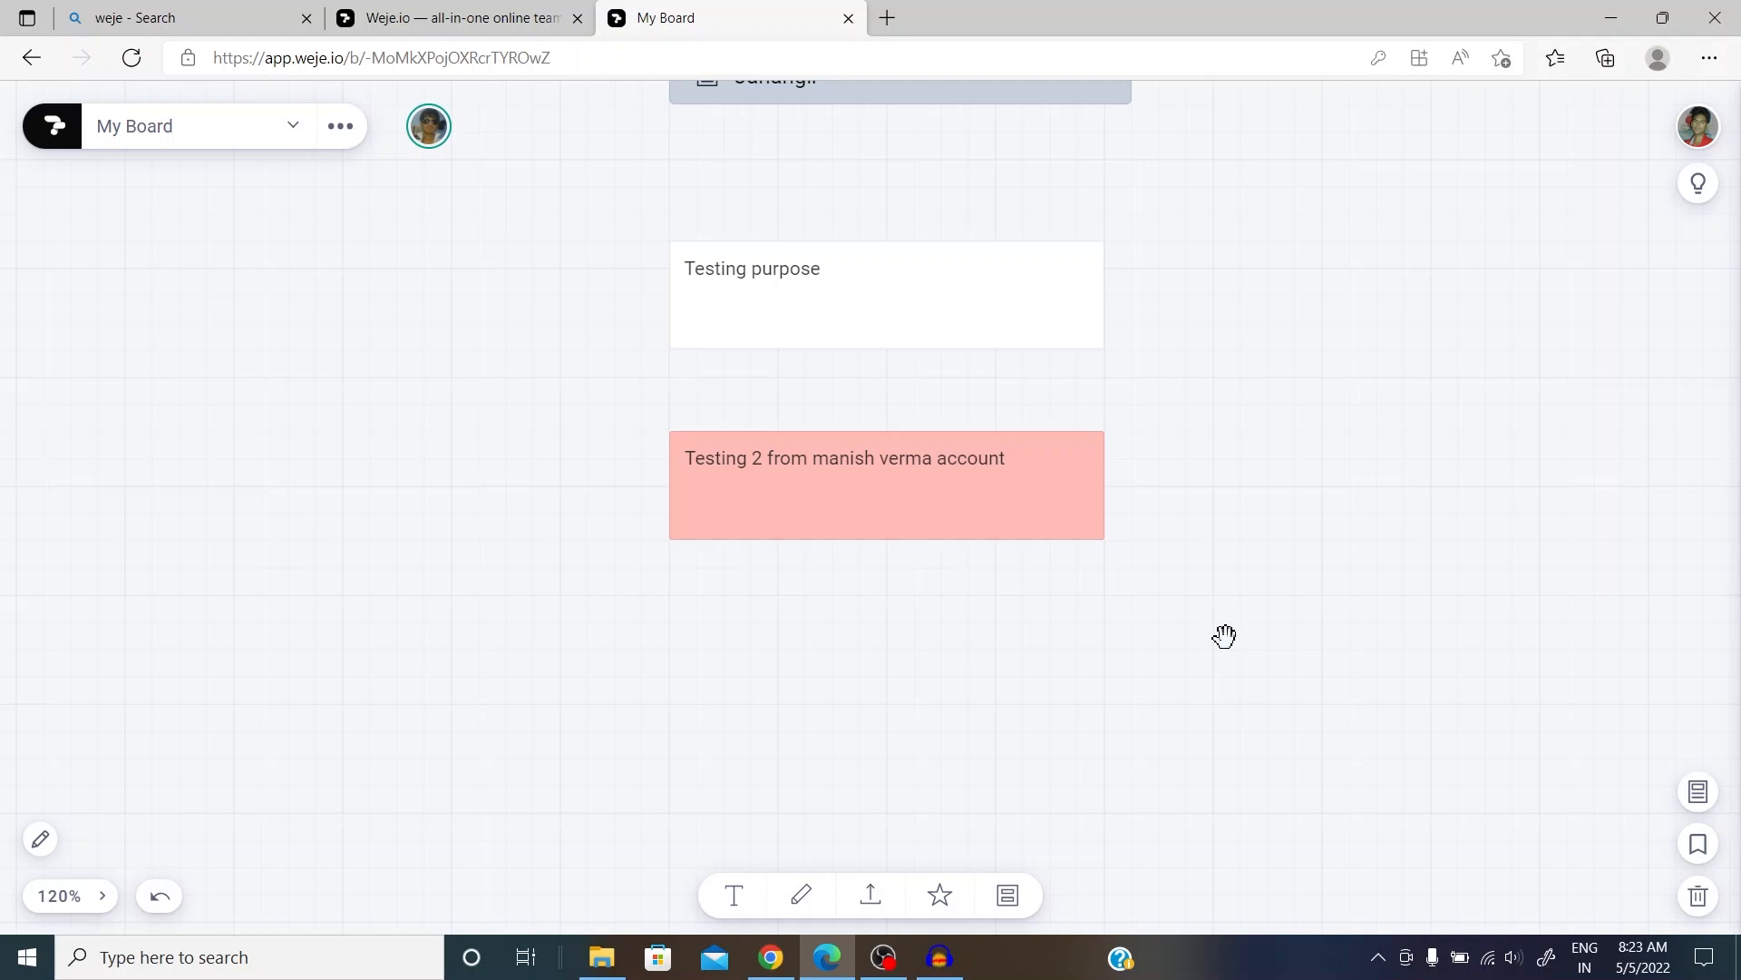
drag(1283, 334, 1319, 399)
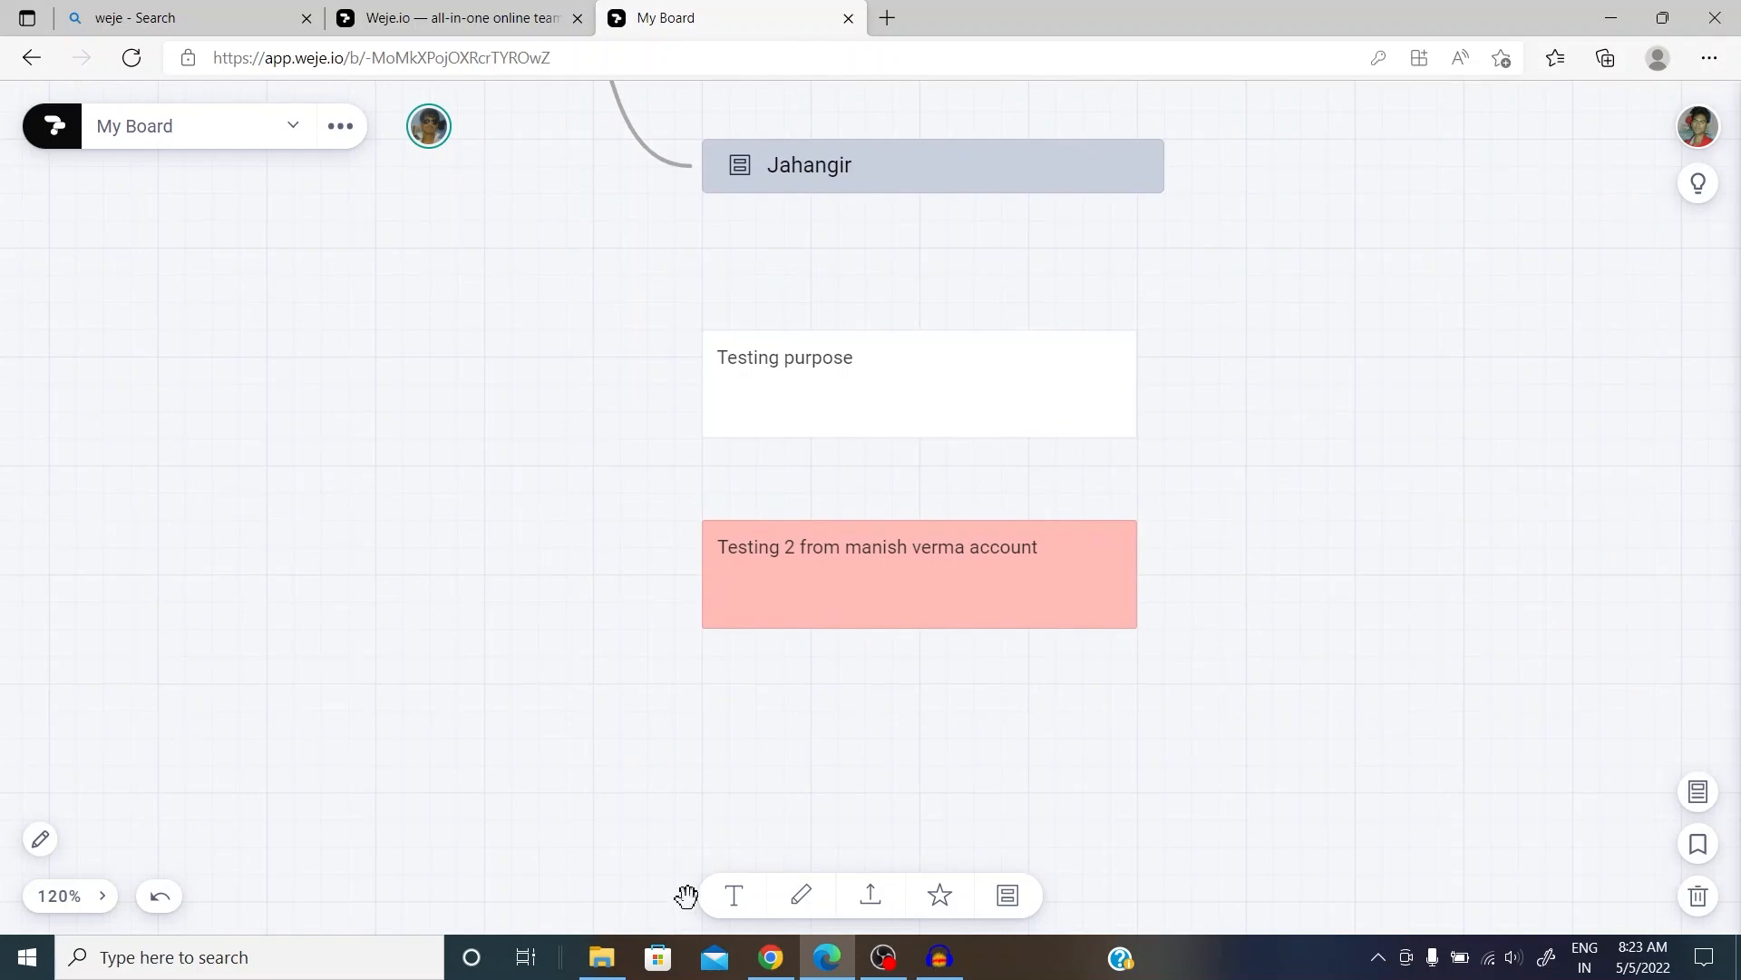
Step: Return to My Board in the owner's account in Chrome, at the Mugal Empire mind map
click(771, 957)
drag(562, 378, 501, 845)
drag(553, 441, 556, 615)
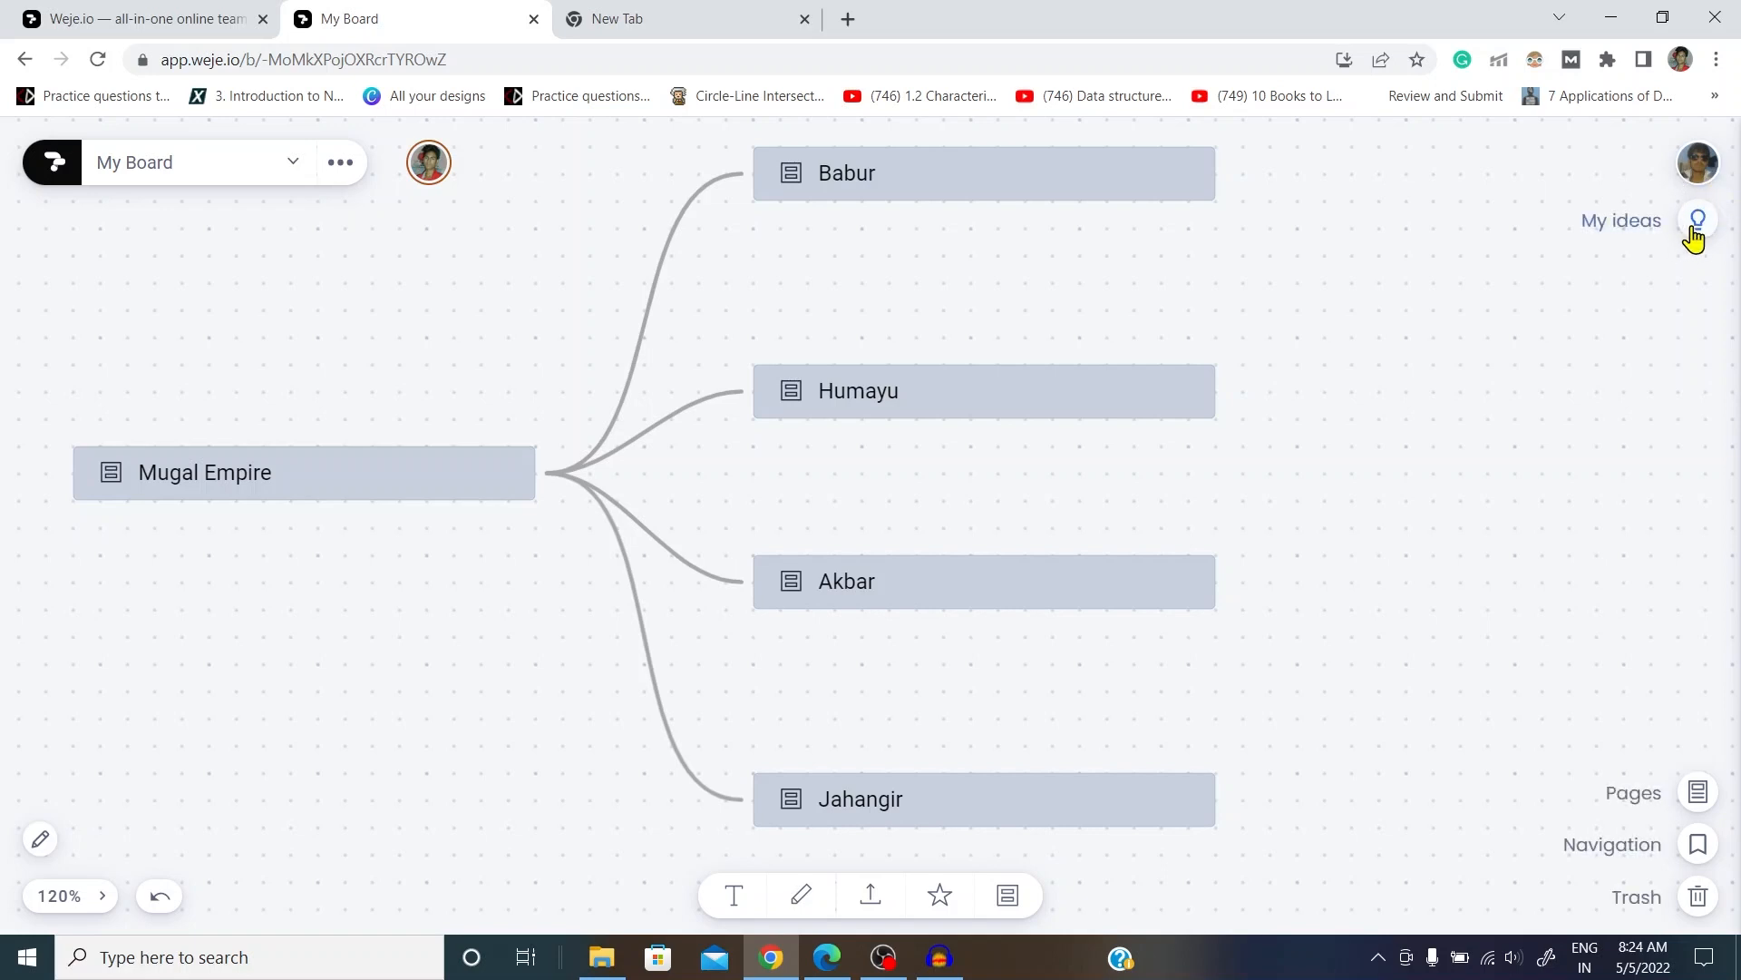
Step: Change the interface language of the owner's account to Hindi
click(1699, 166)
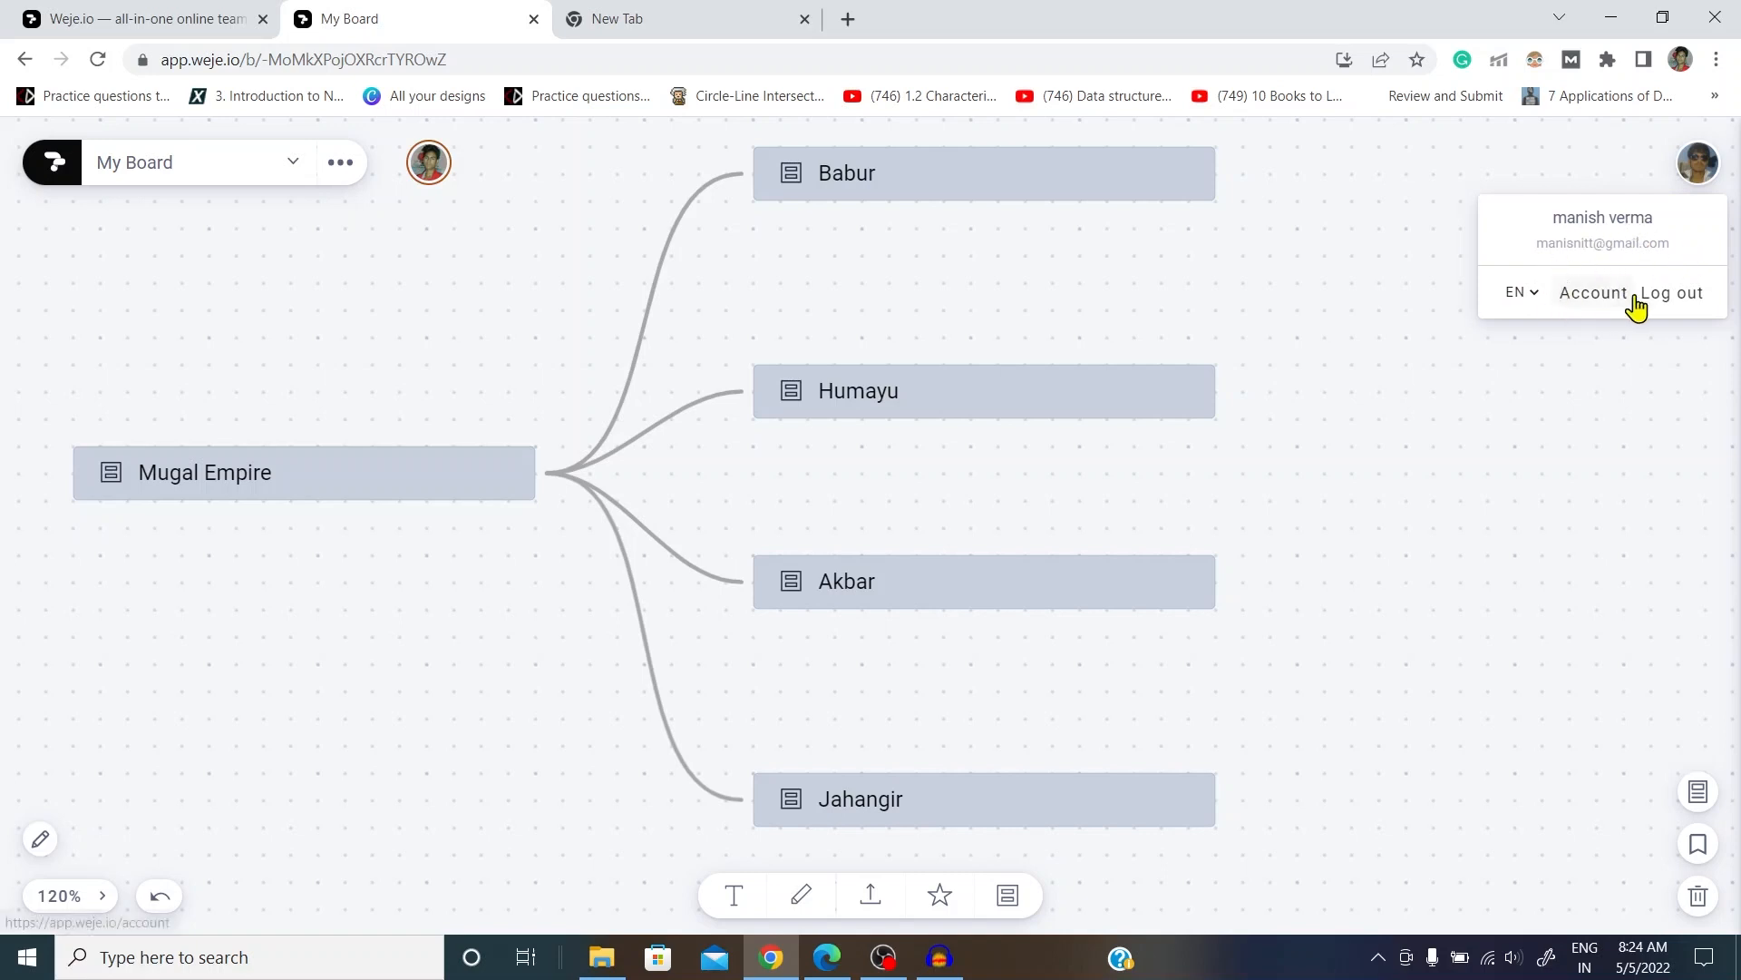
click(1530, 299)
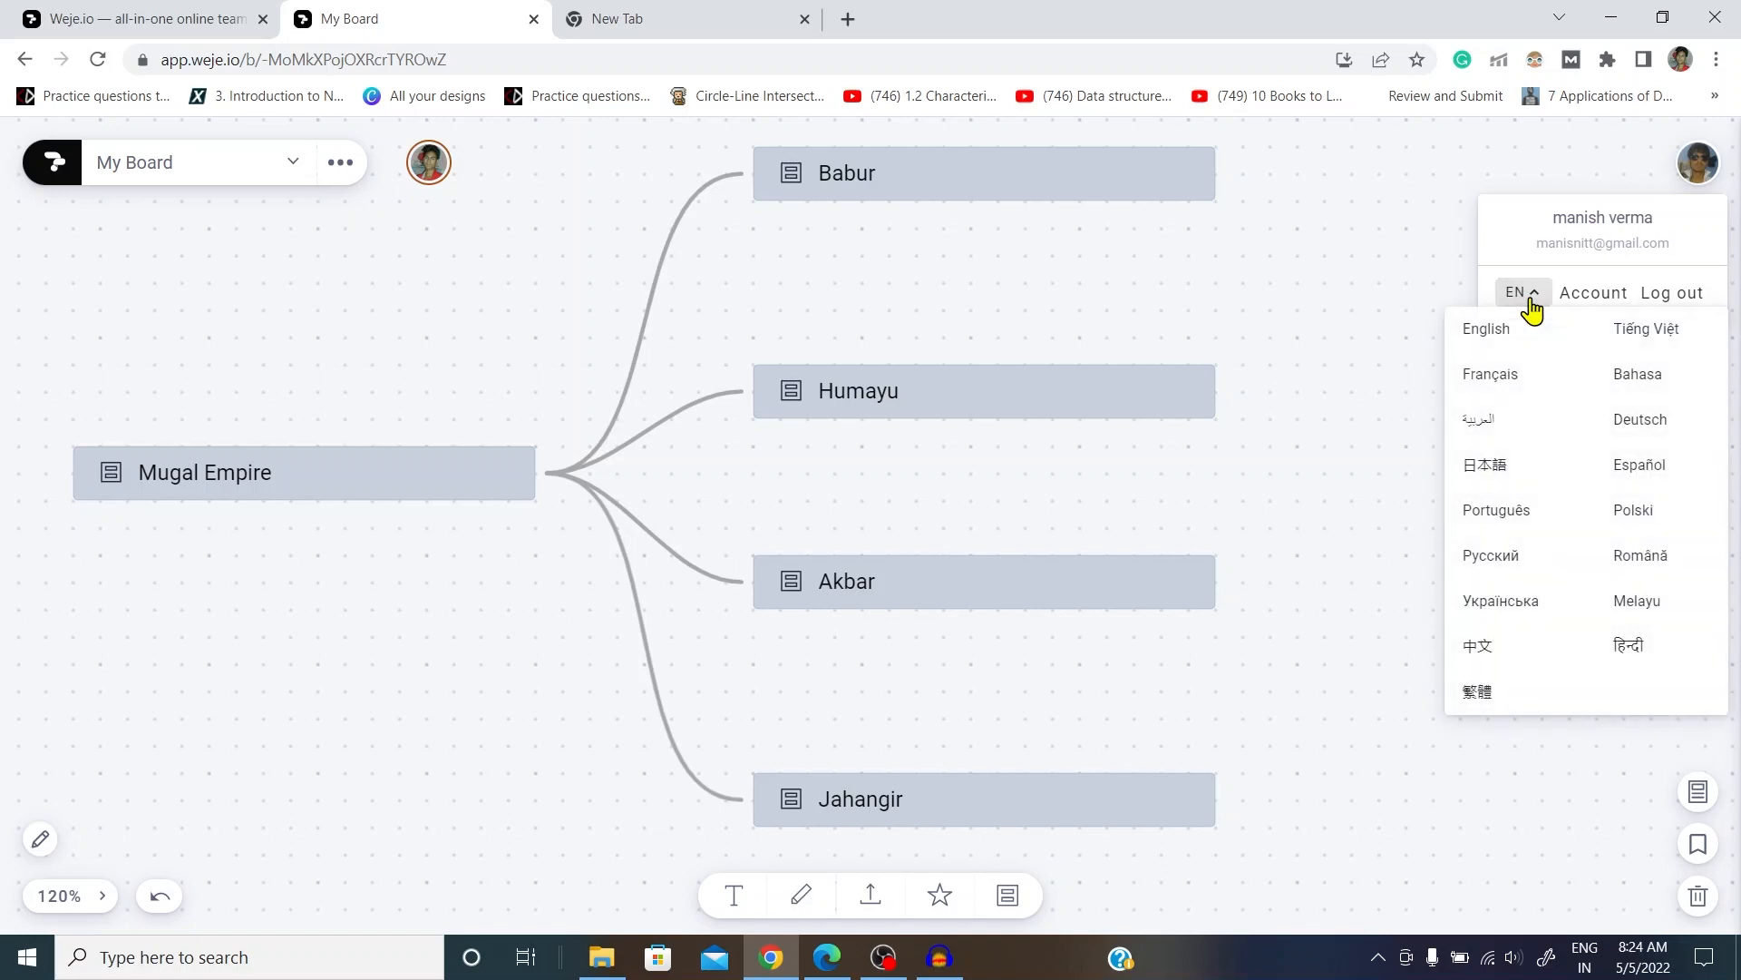
click(1629, 649)
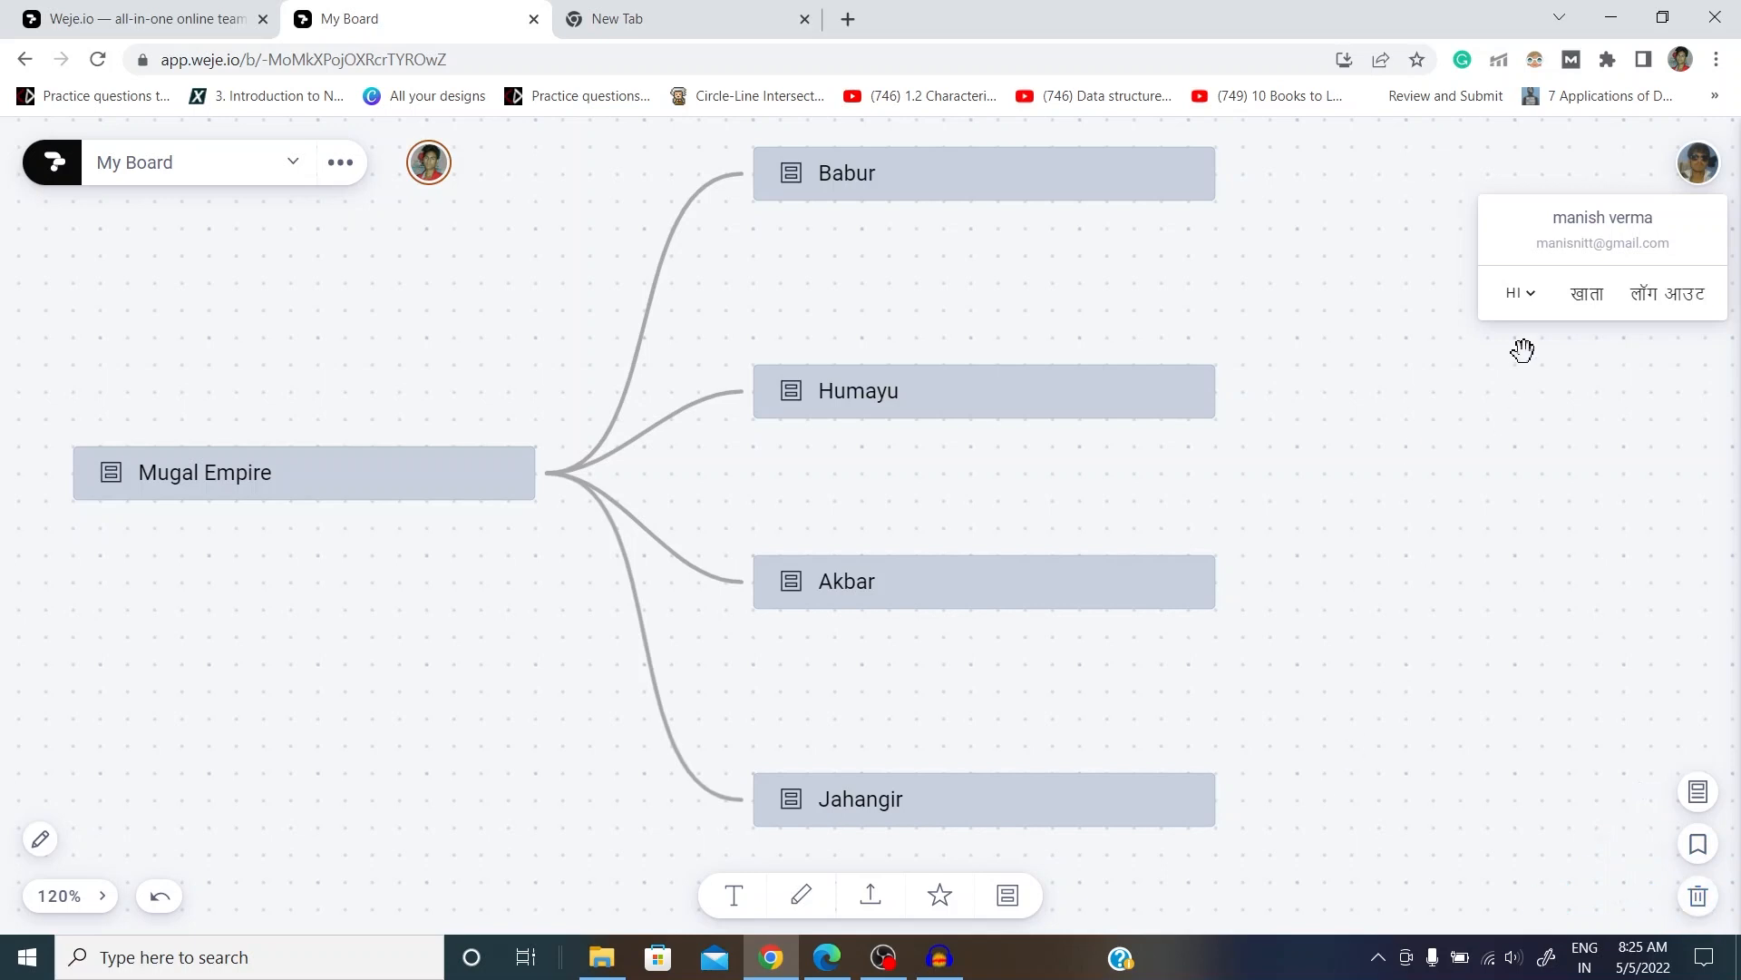
Step: Set the interface language back to English and close the account details
click(1531, 296)
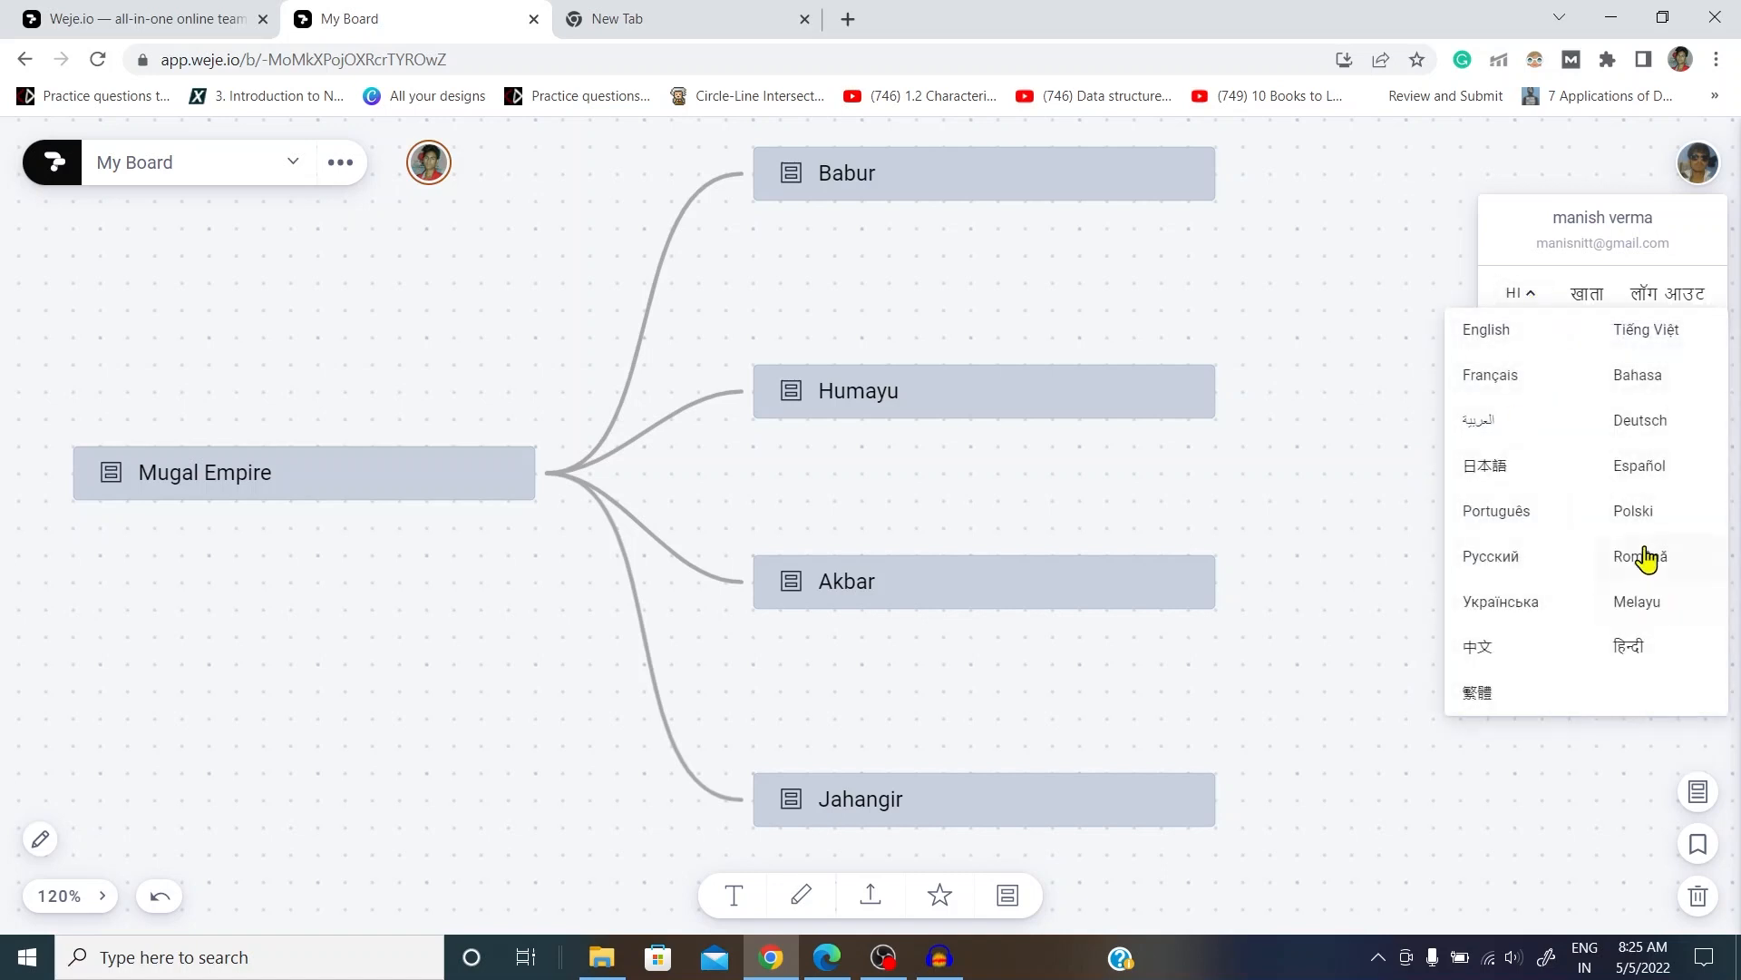
click(1483, 331)
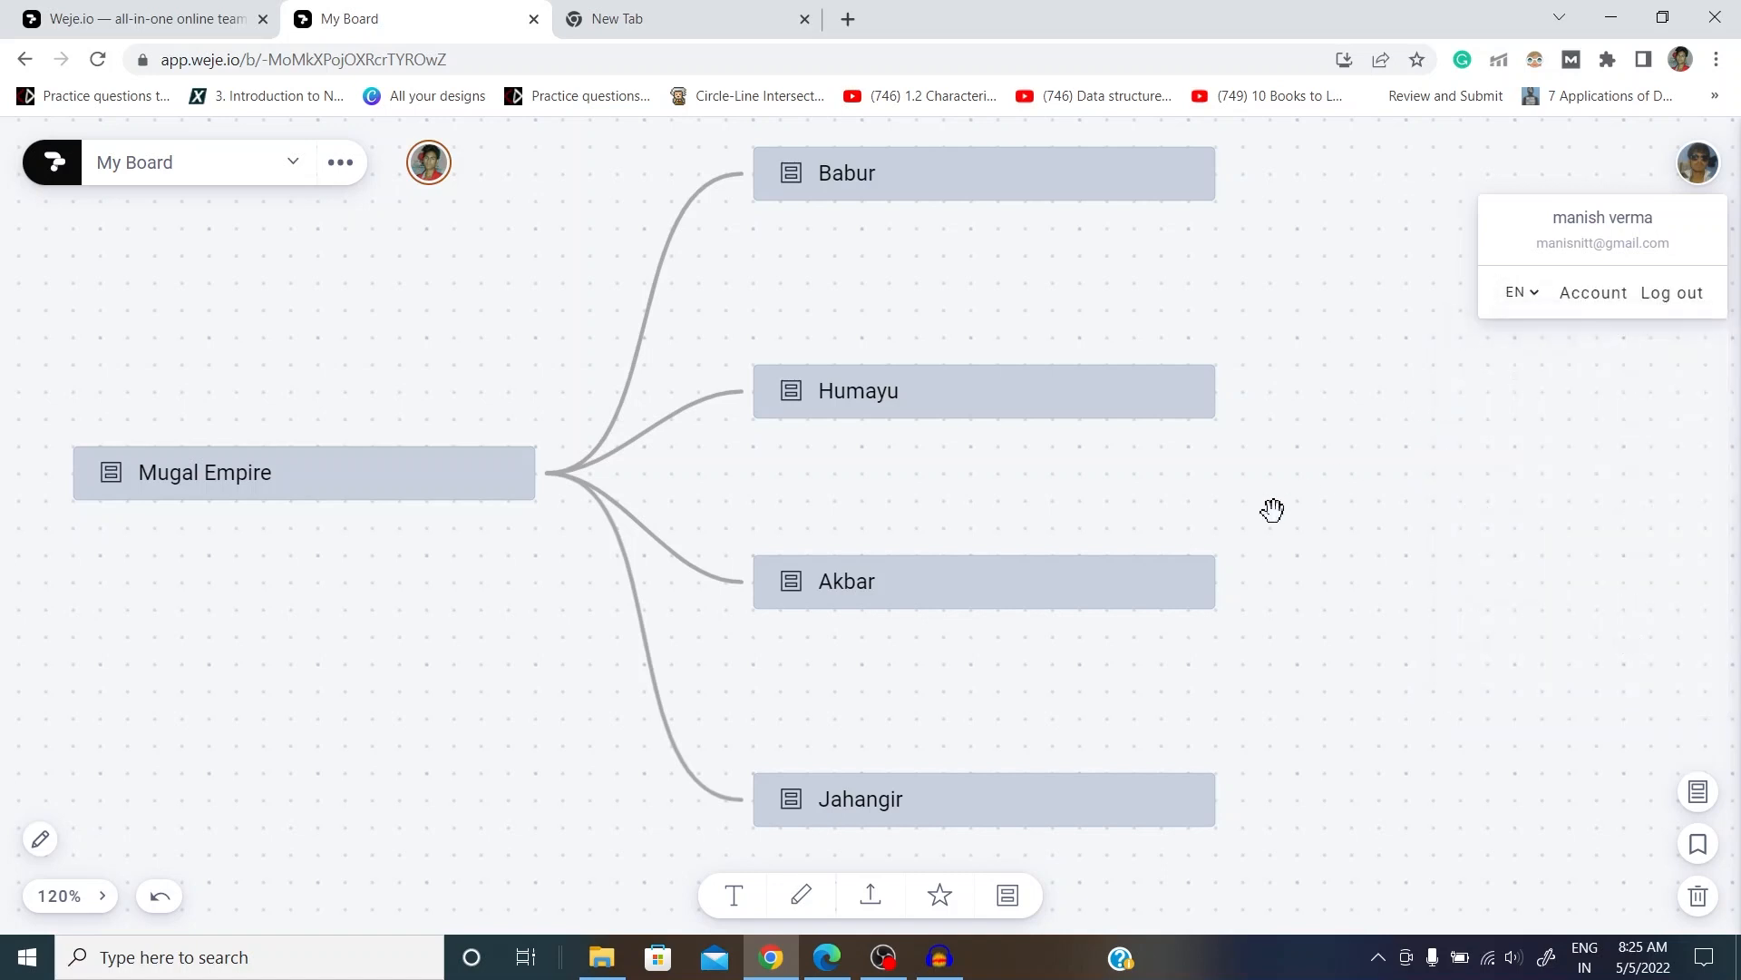
click(1448, 485)
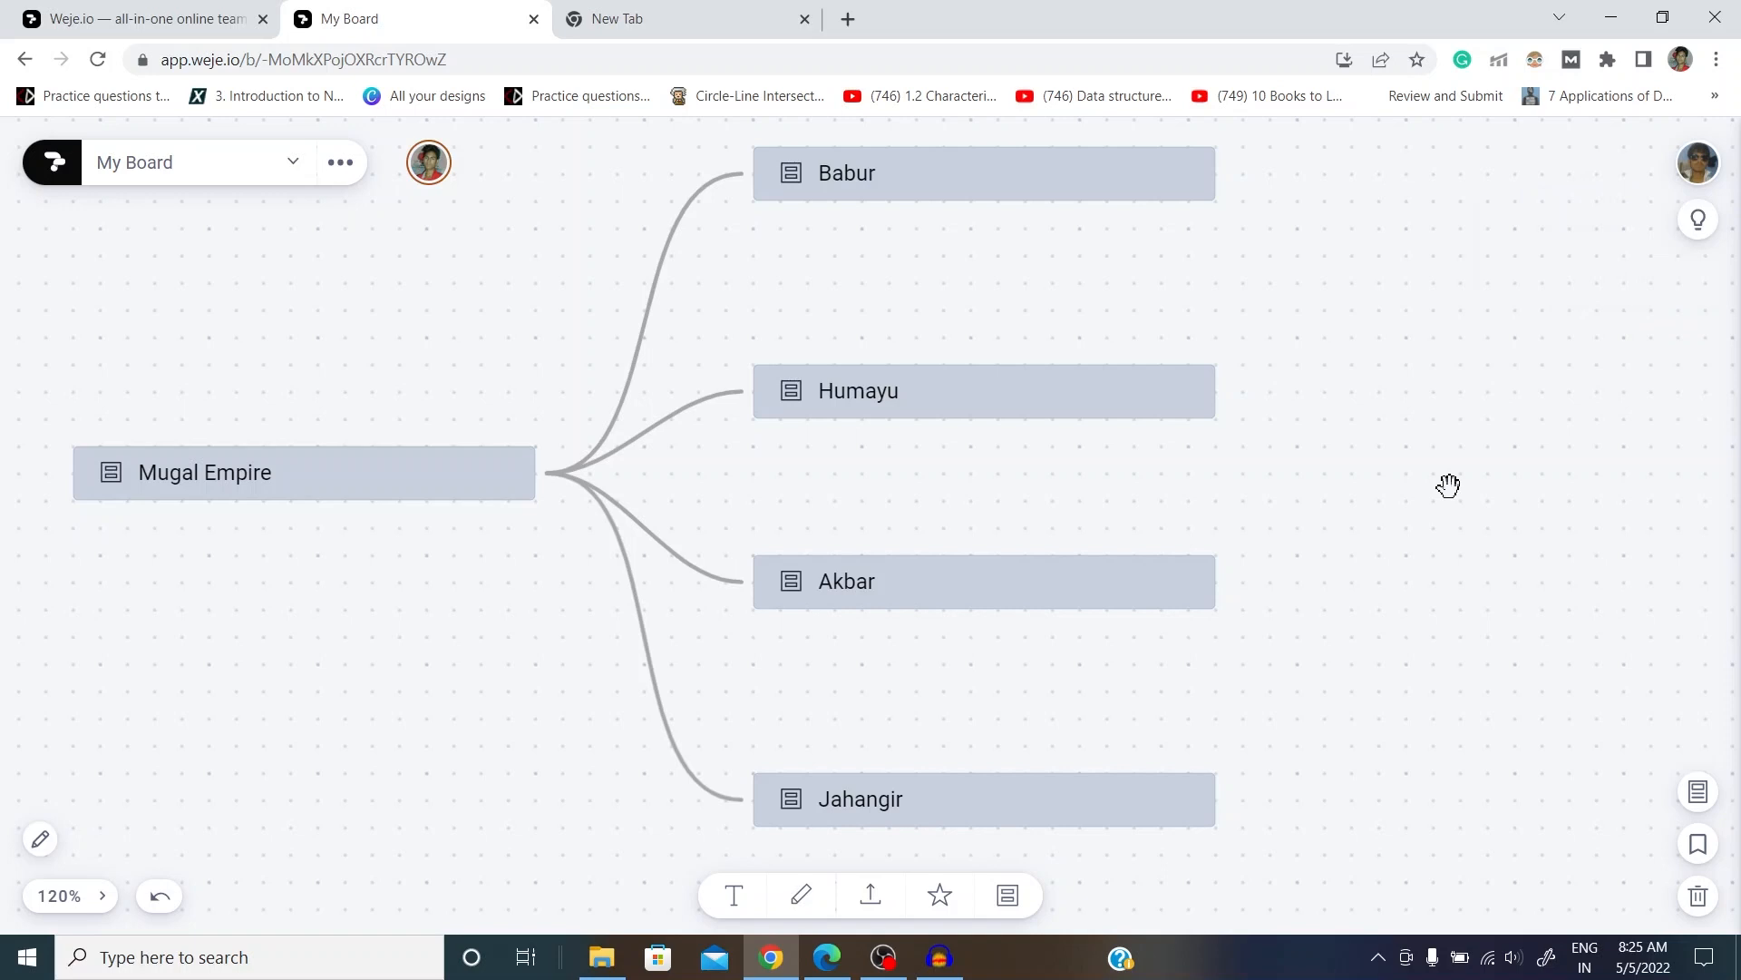
Step: Add a note reading "I will work later" to My ideas
click(1698, 222)
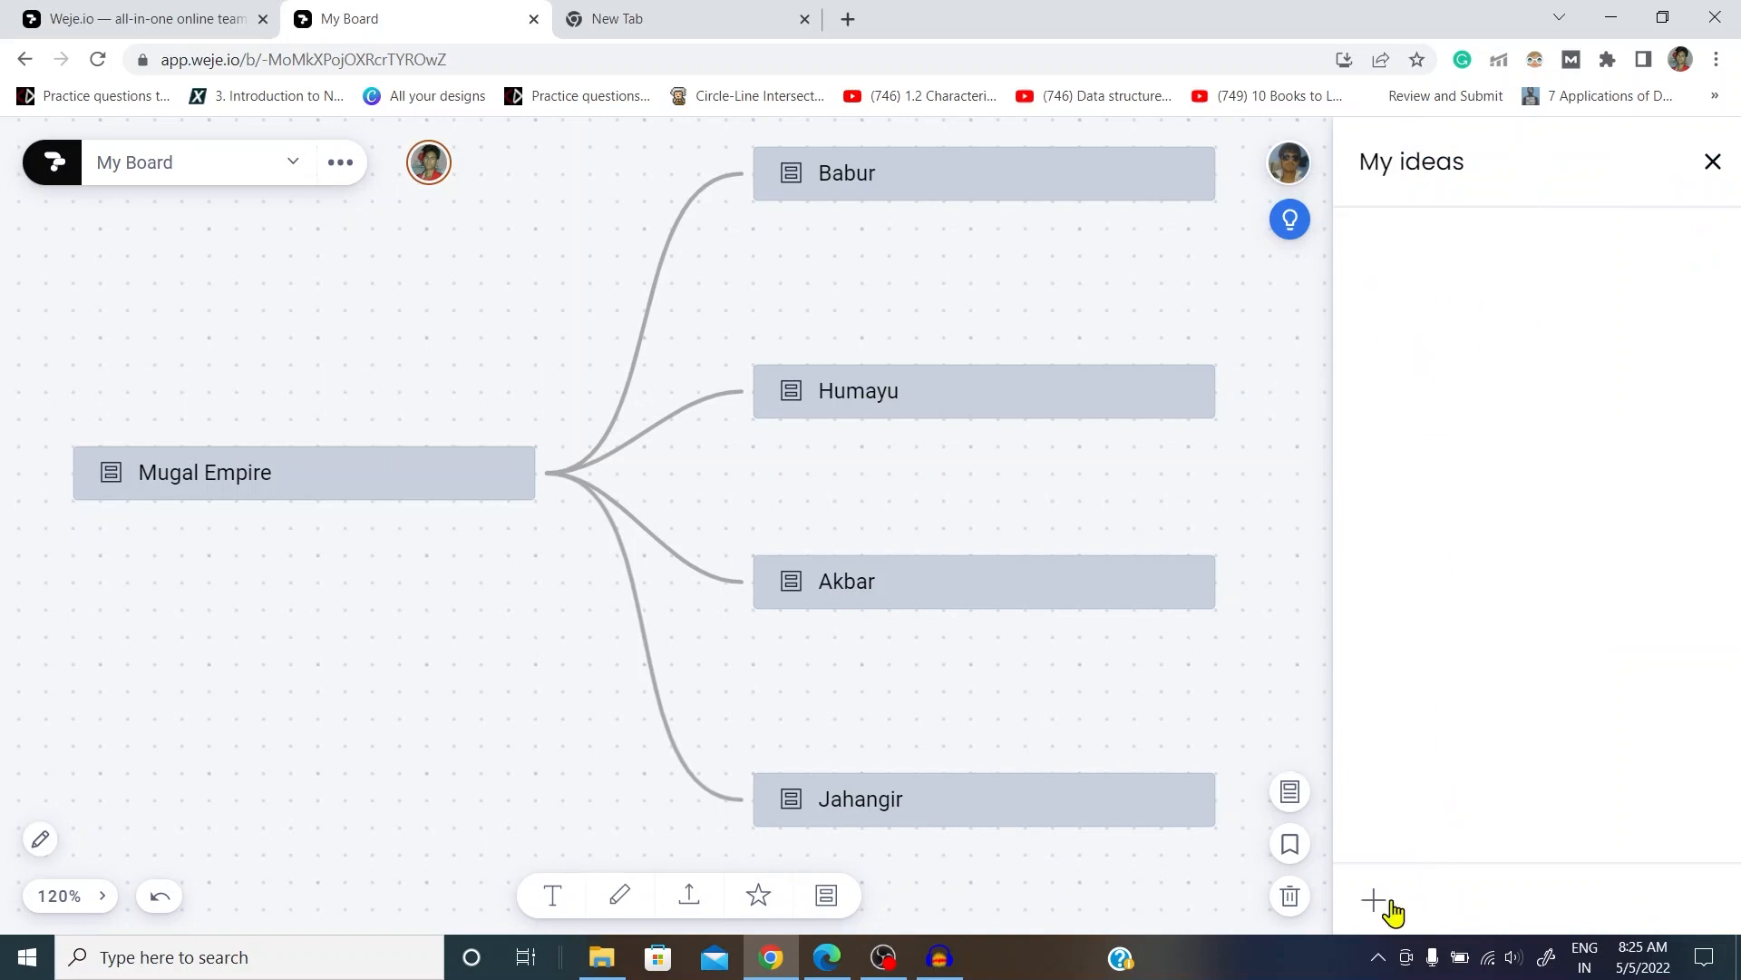
click(1374, 900)
click(1439, 691)
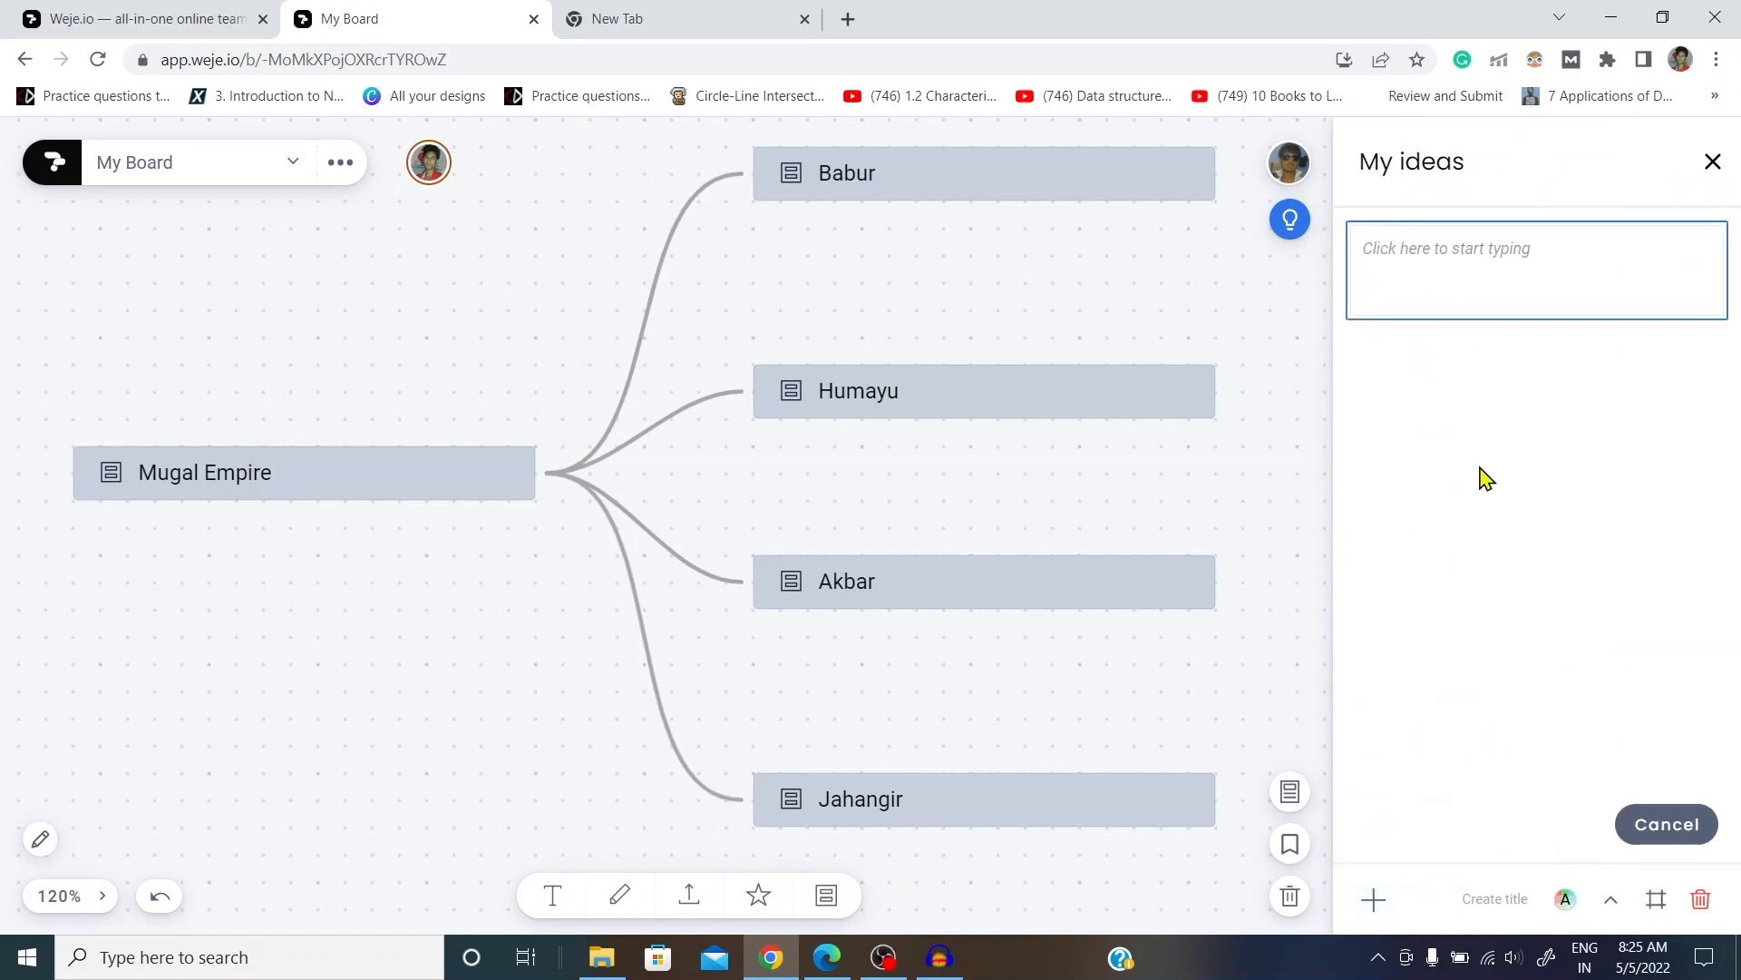
click(1415, 253)
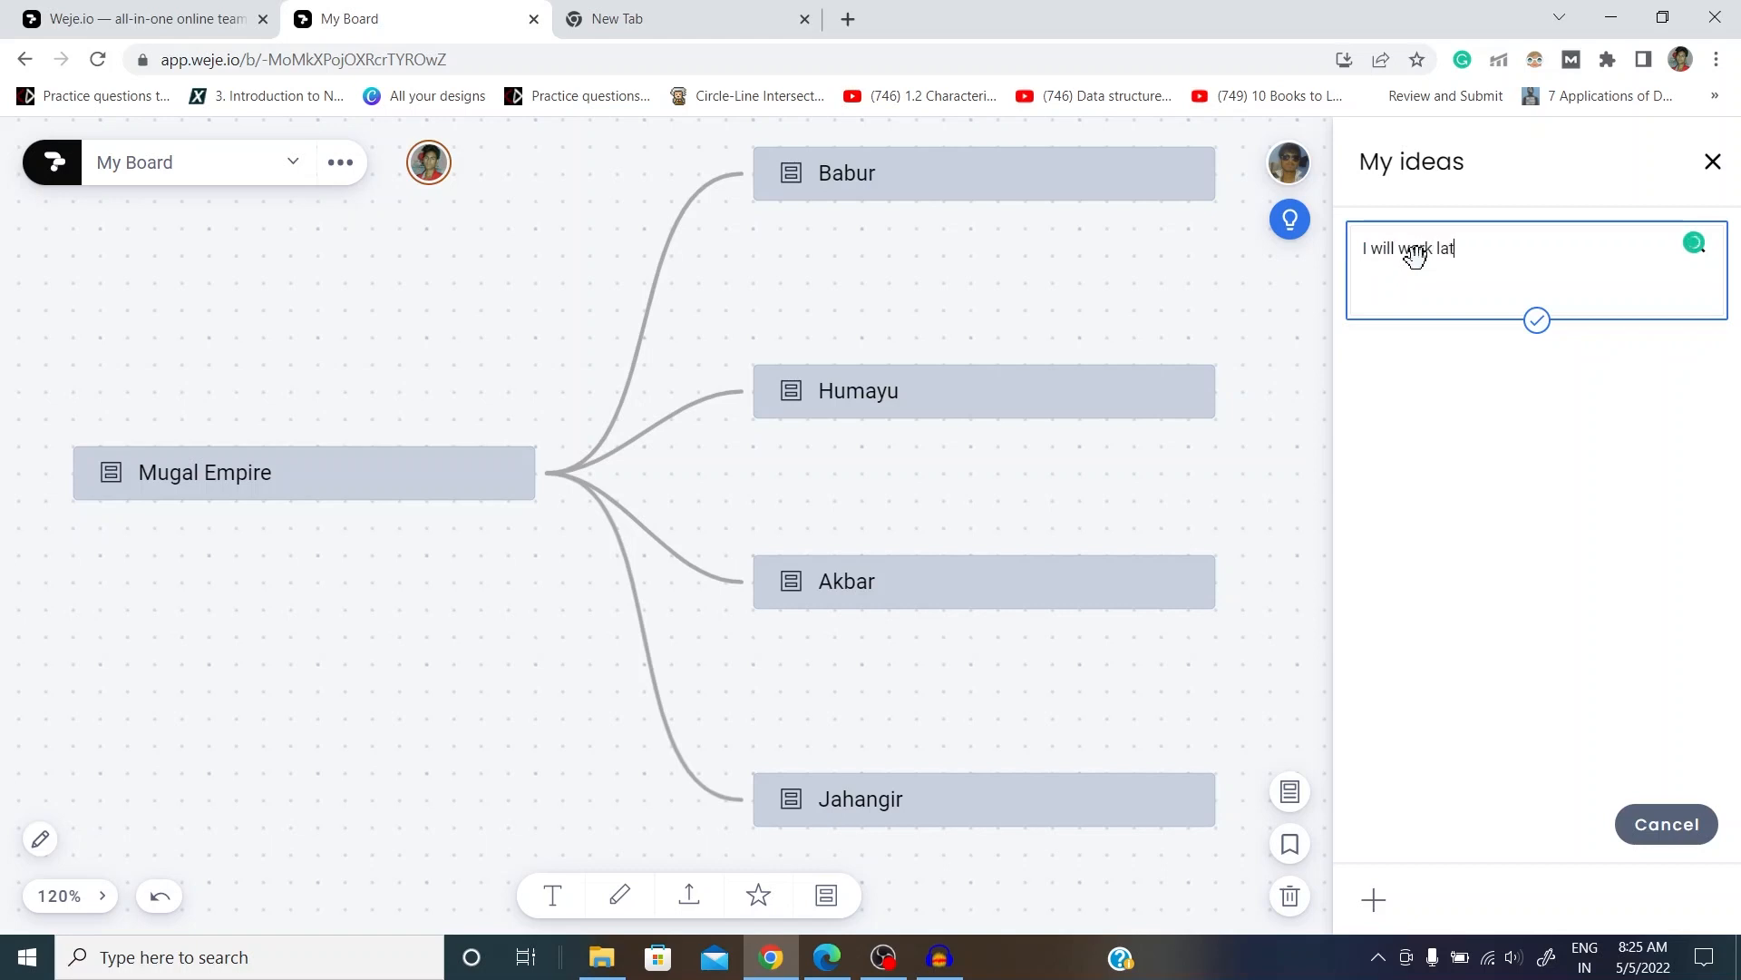
click(1256, 460)
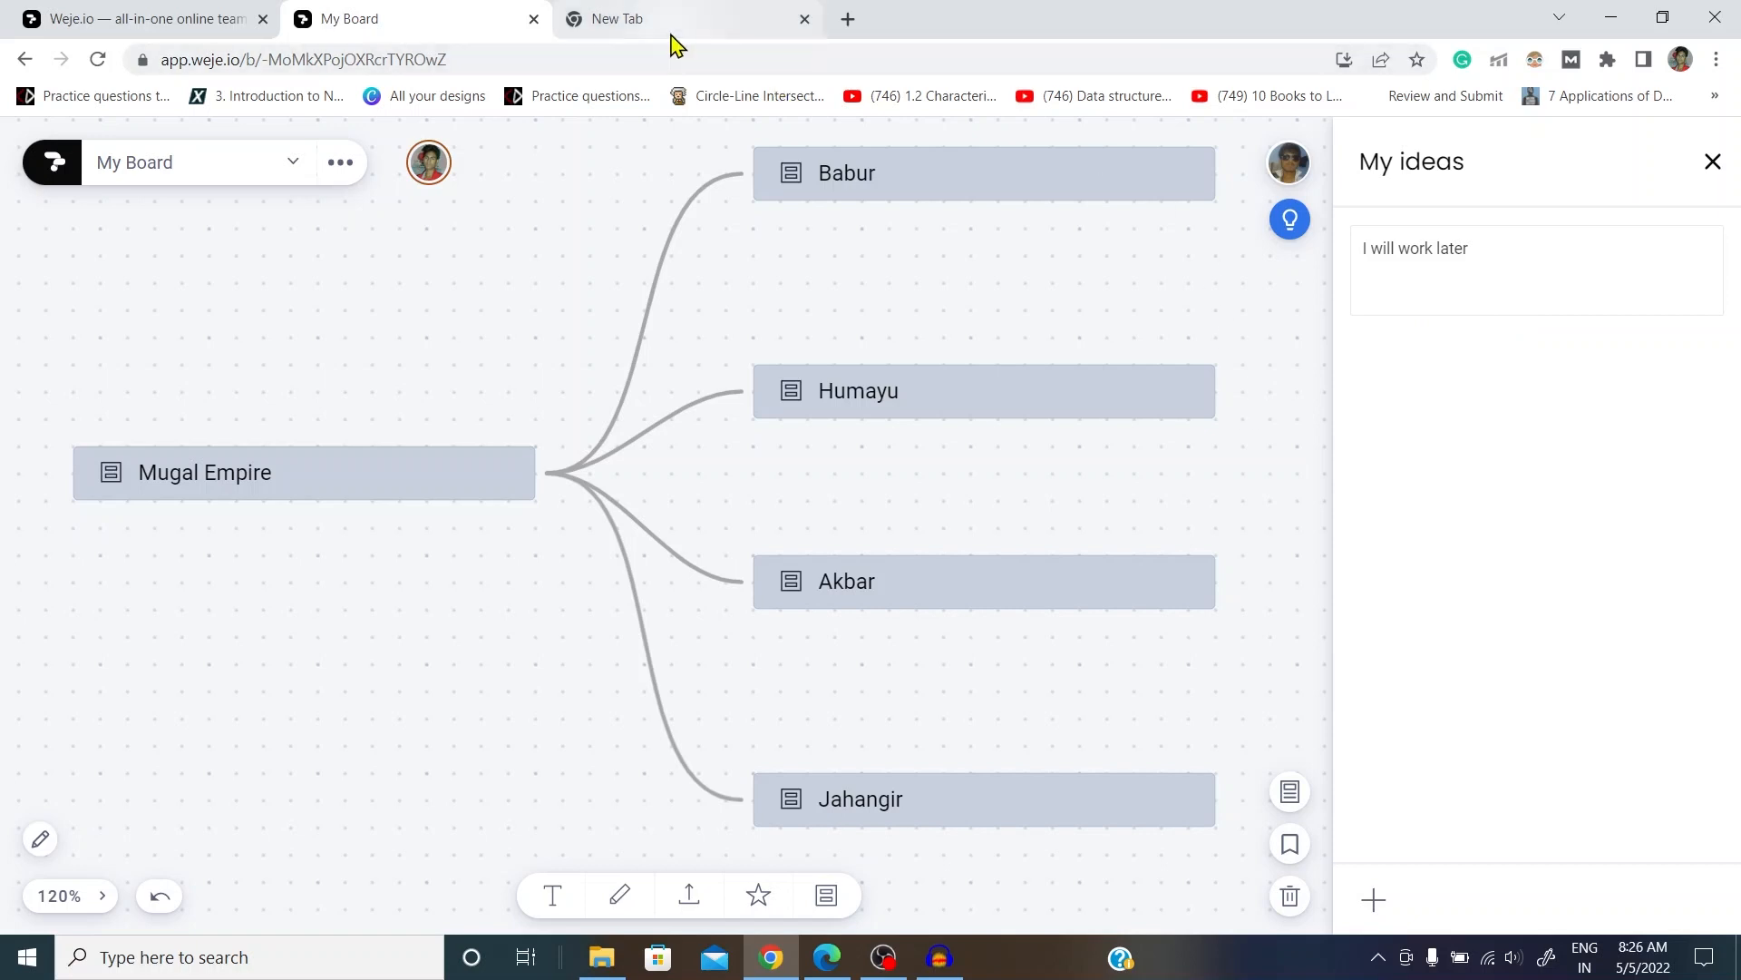
Step: Search Google for "chrome extensions" in the empty browser tab
click(716, 20)
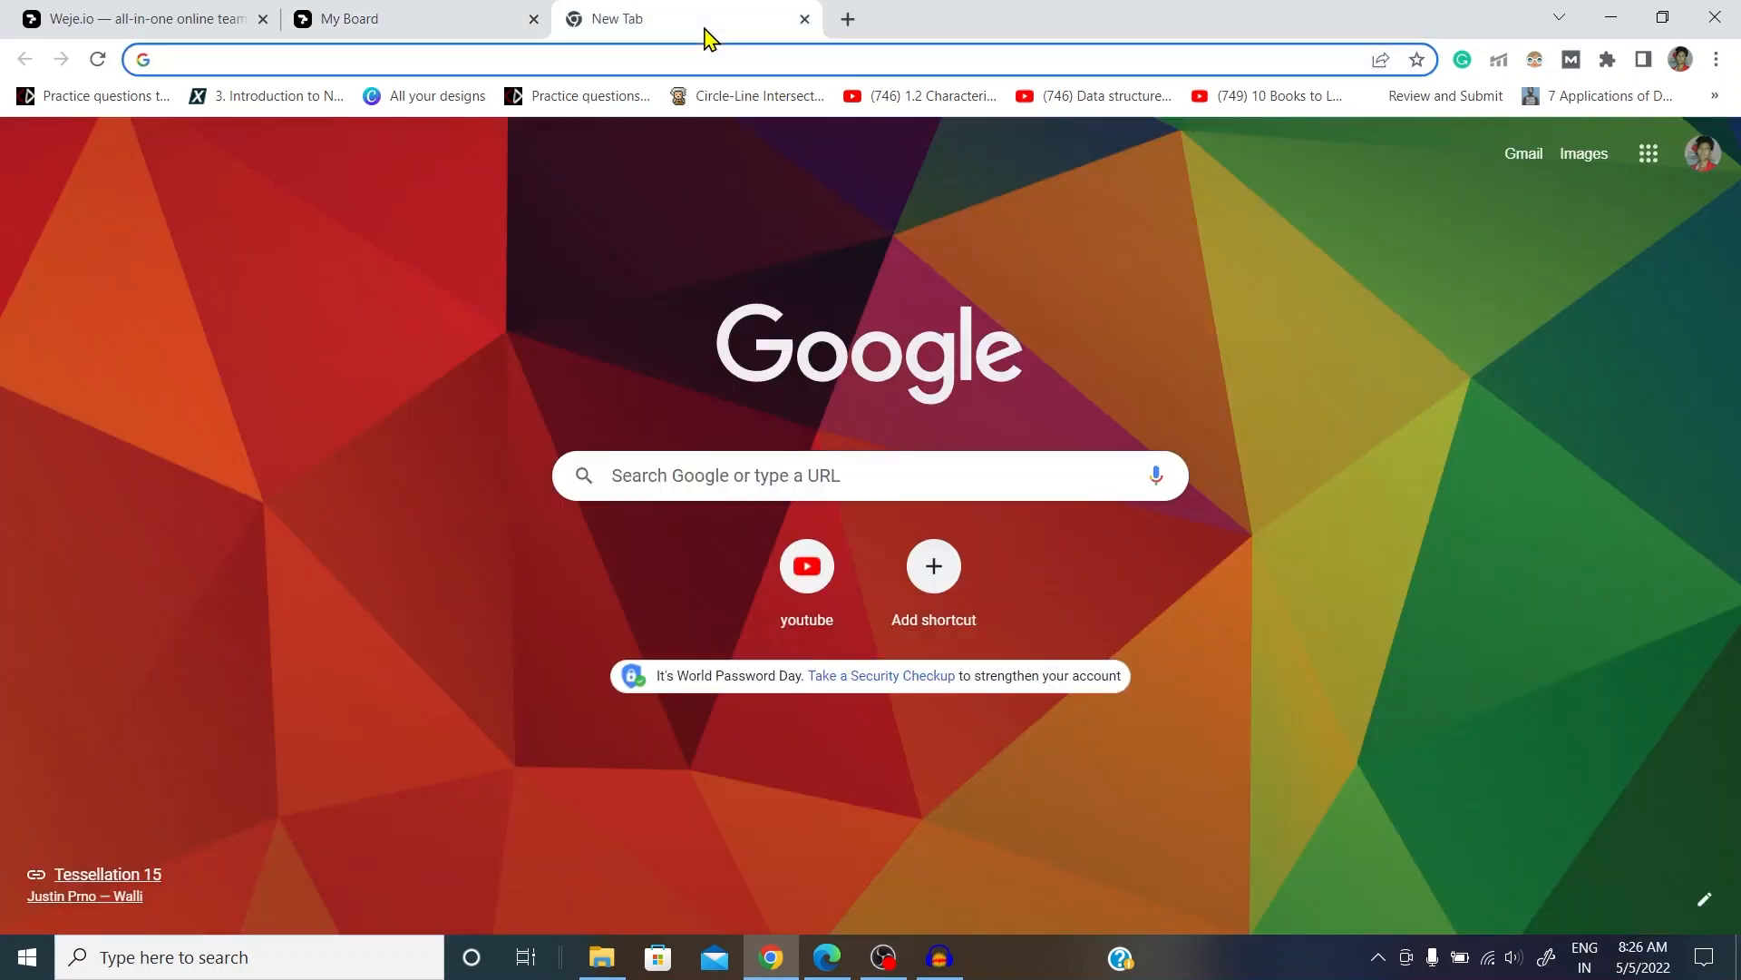
text(chrome)
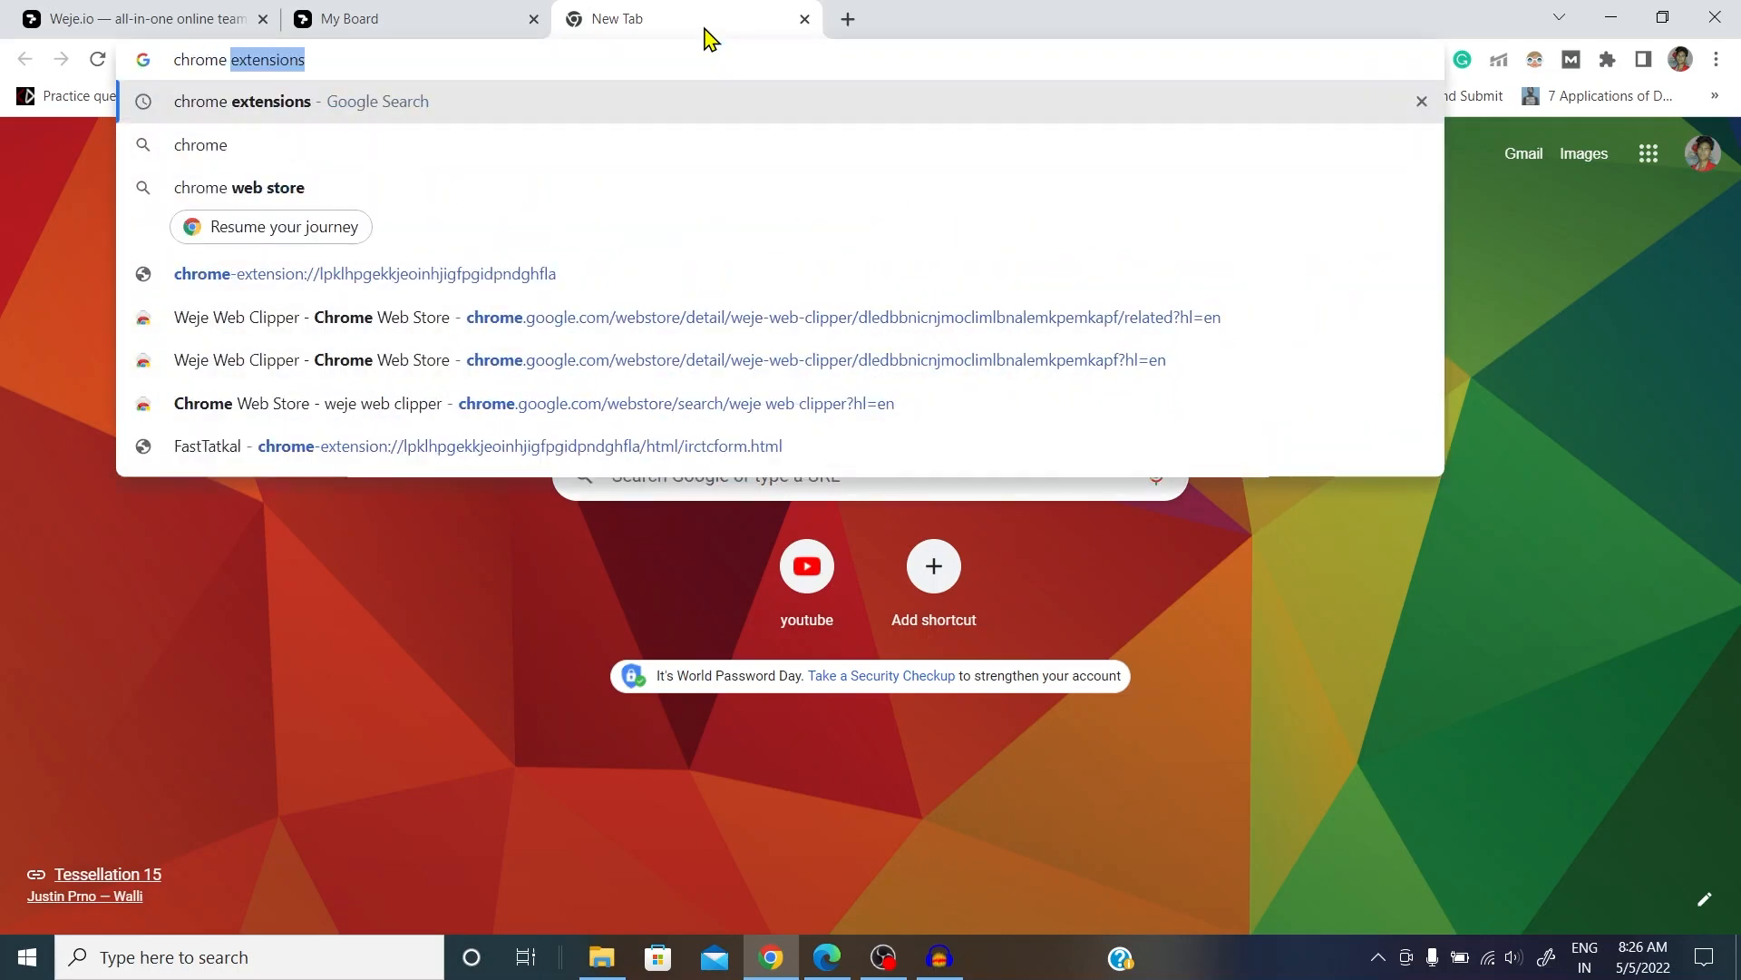
key(Return)
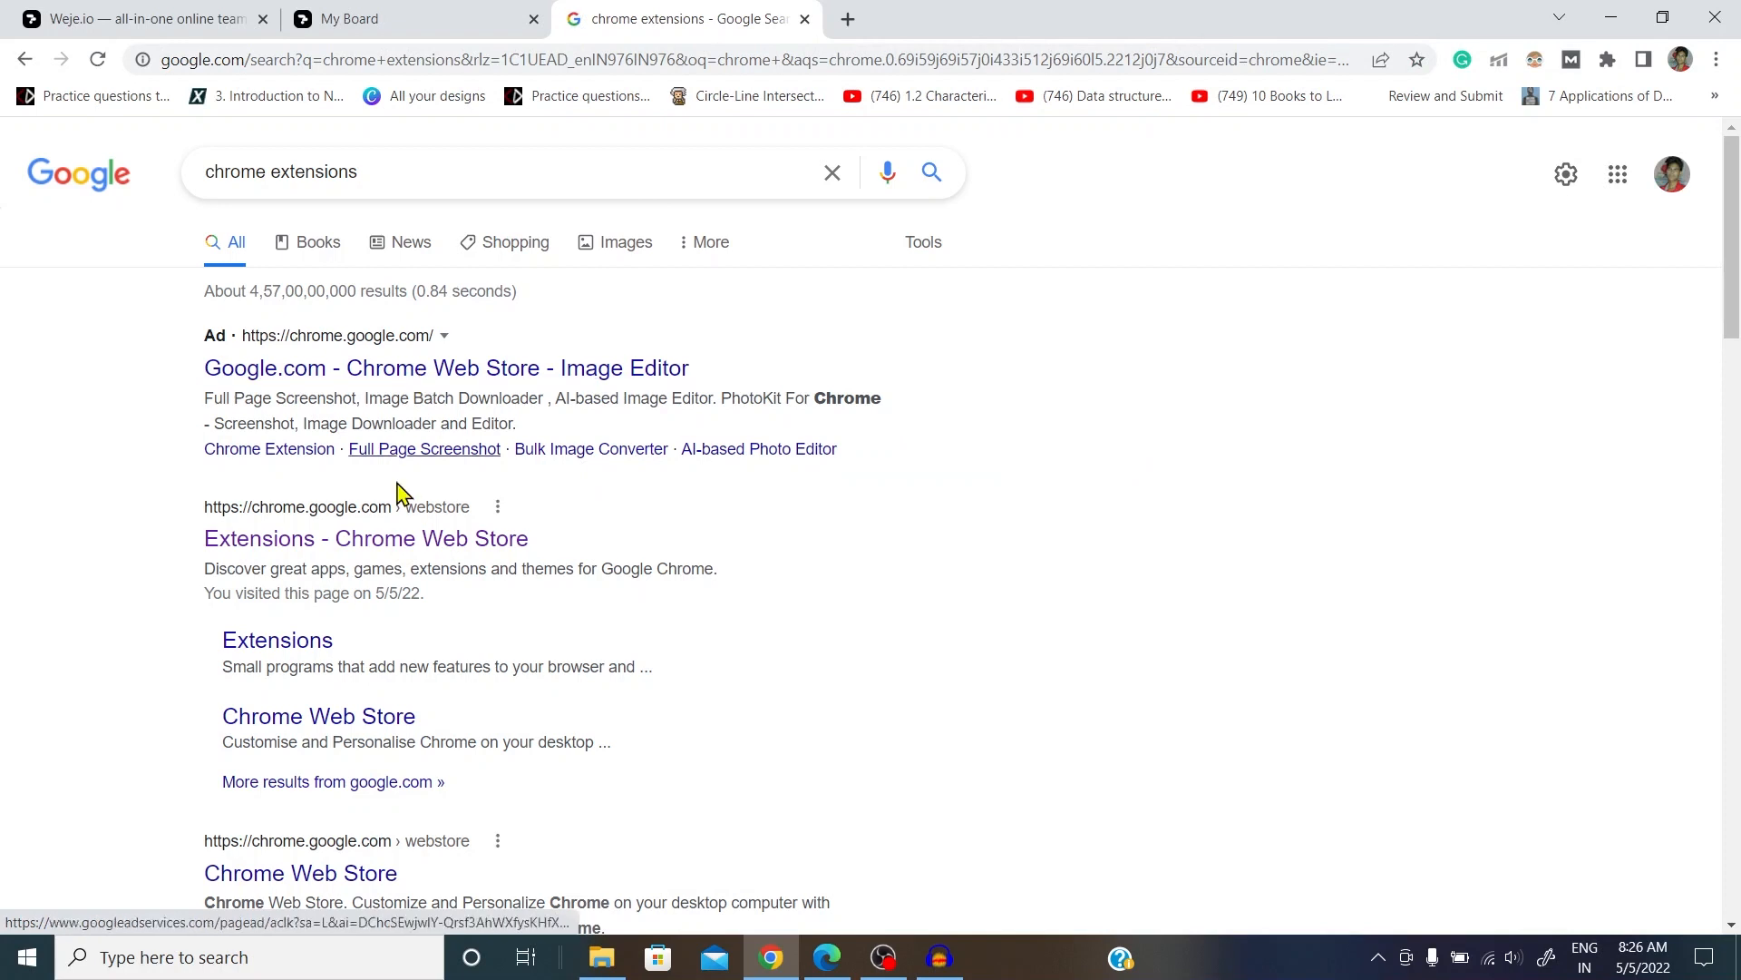
Step: Open the Chrome Web Store from the search results and find the Weje Web Clipper extension's page
click(386, 544)
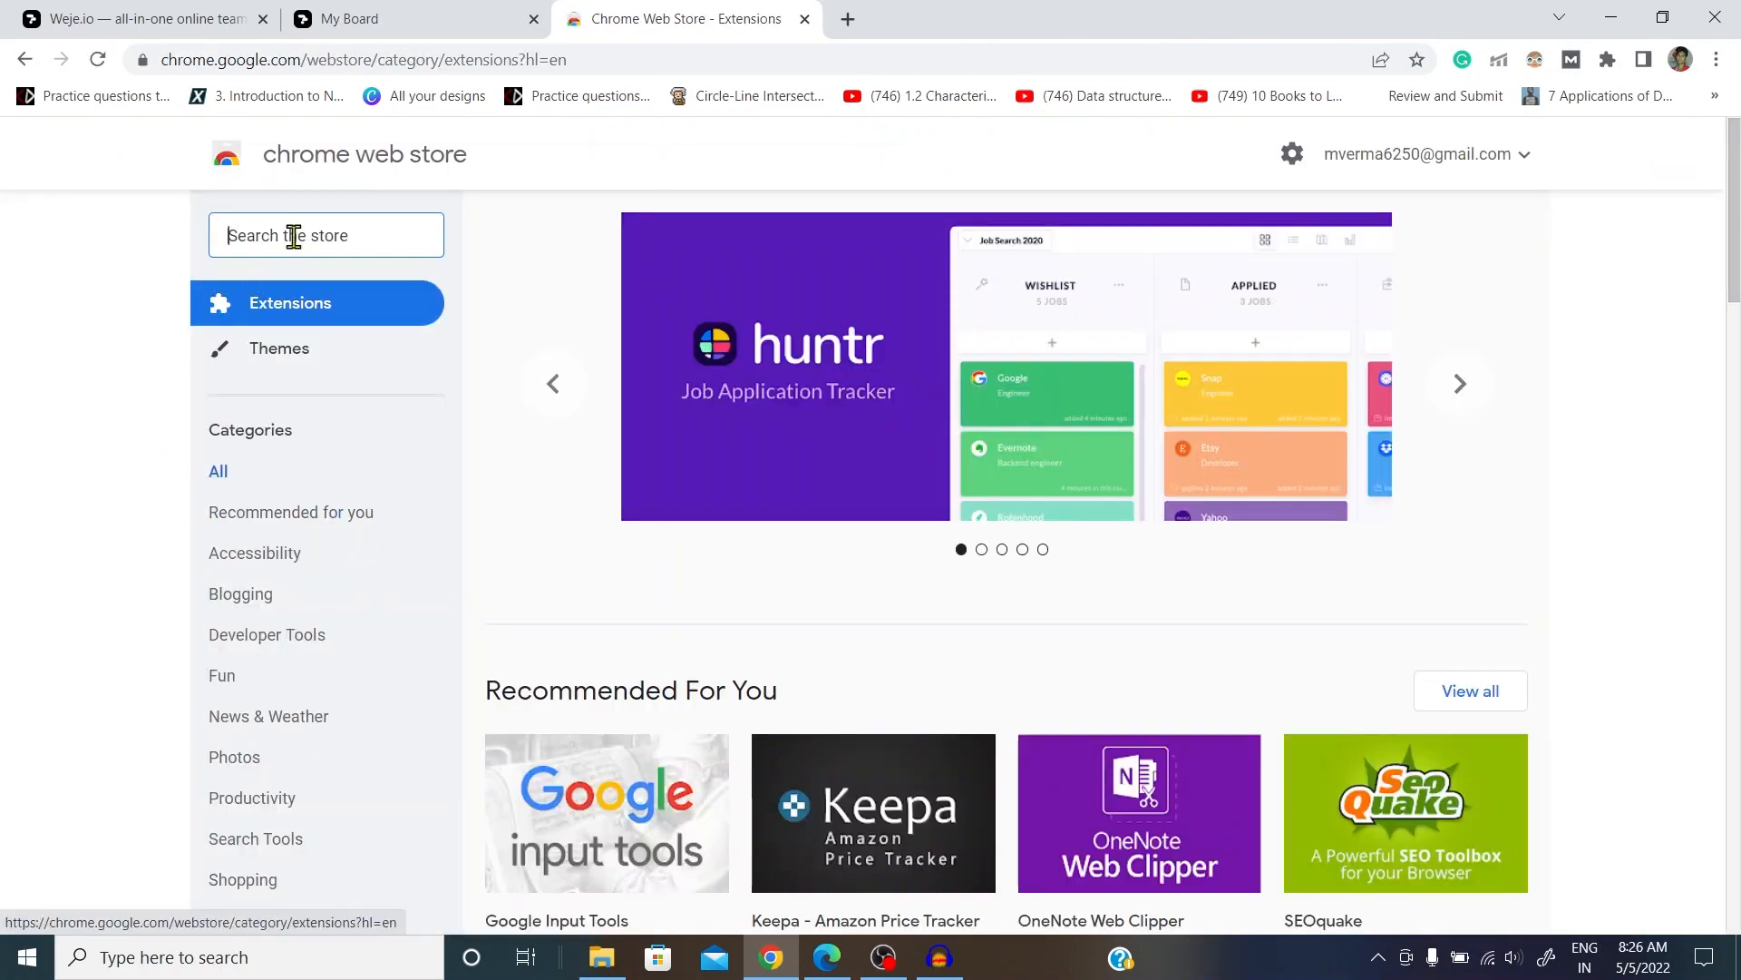
text(weje)
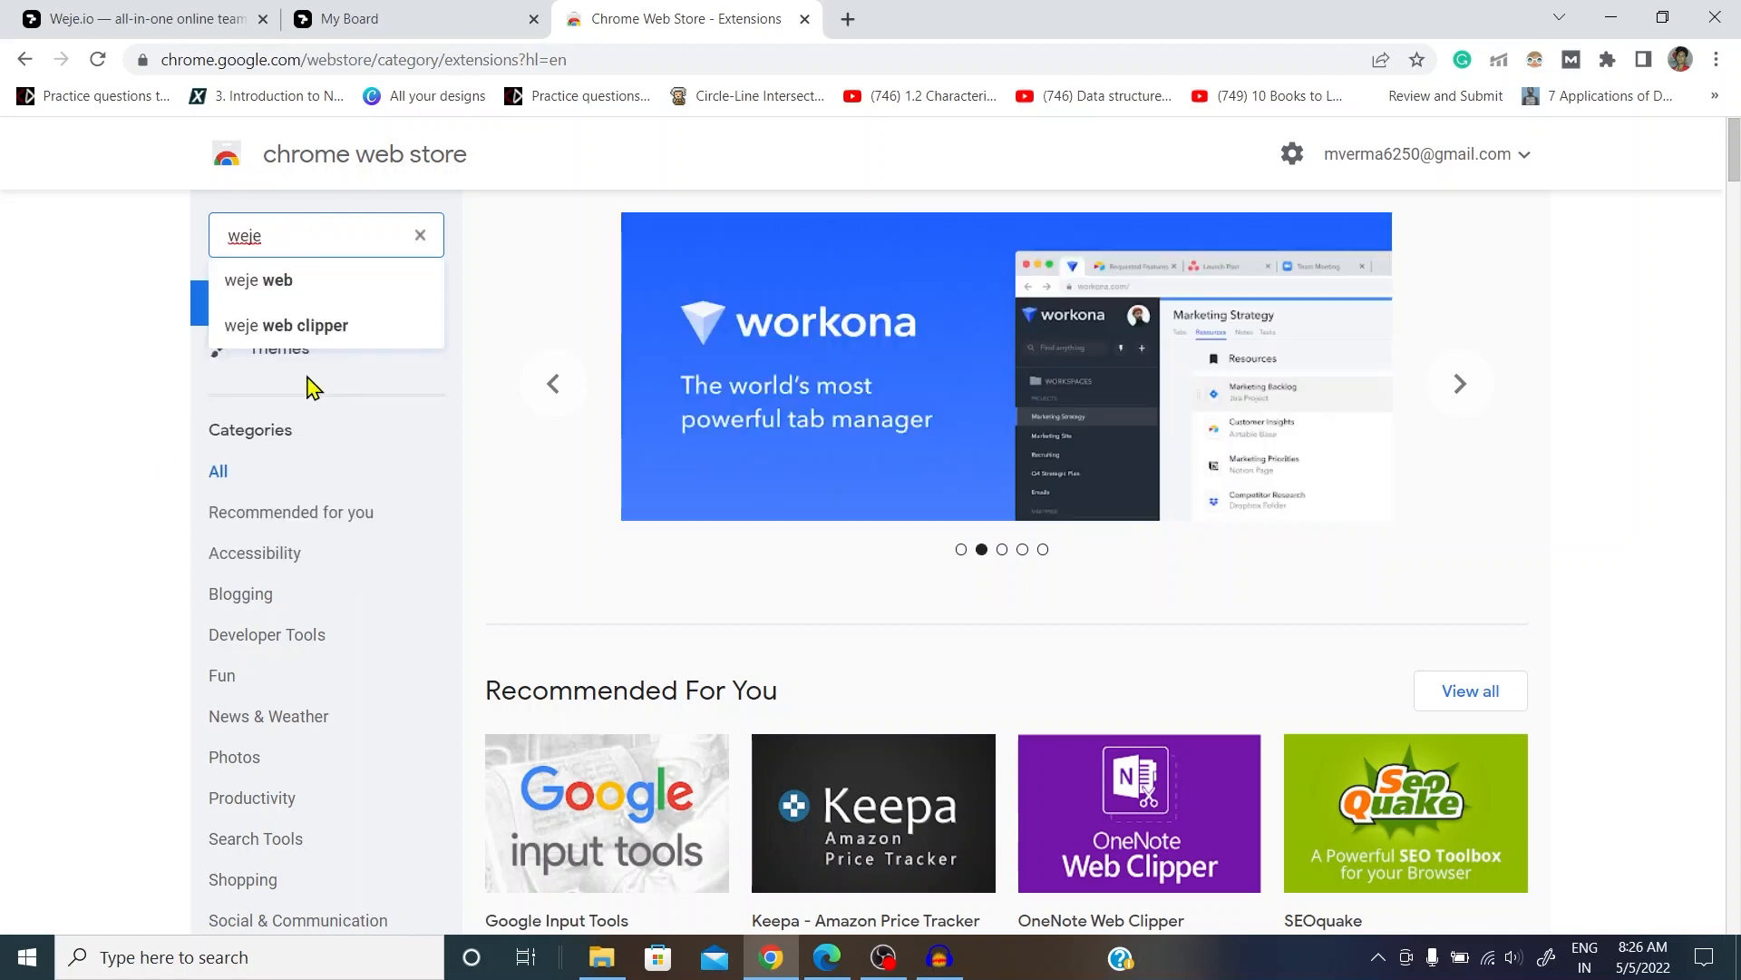
click(308, 330)
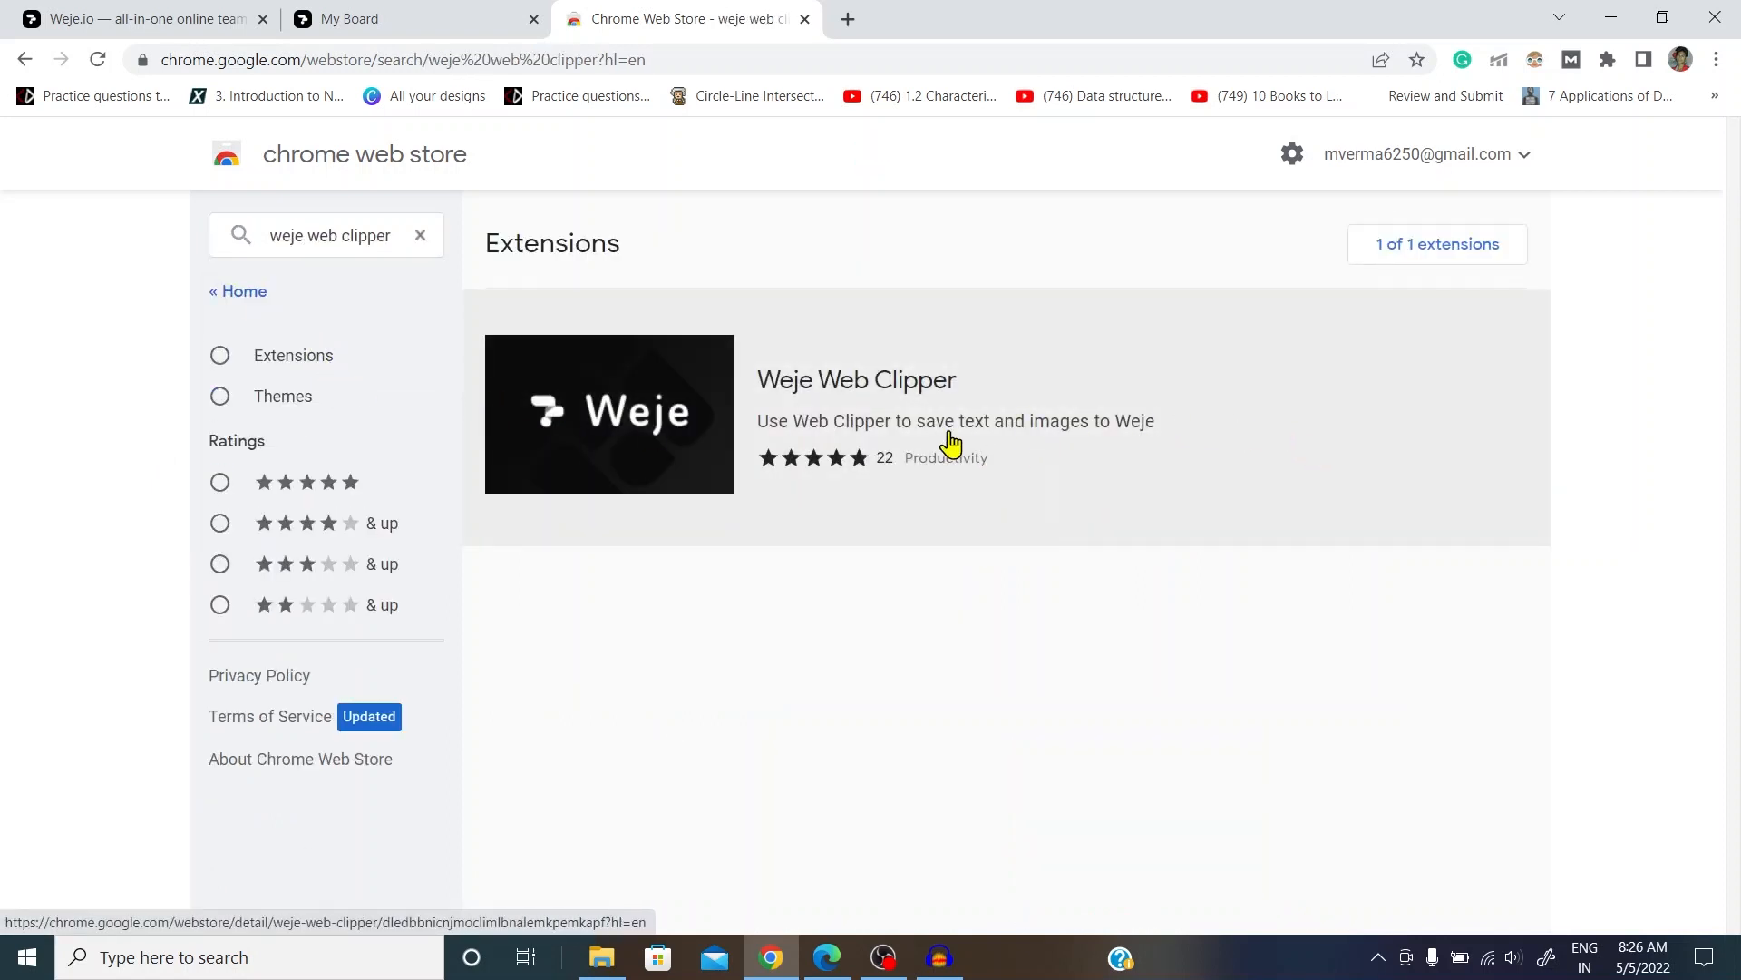
click(908, 384)
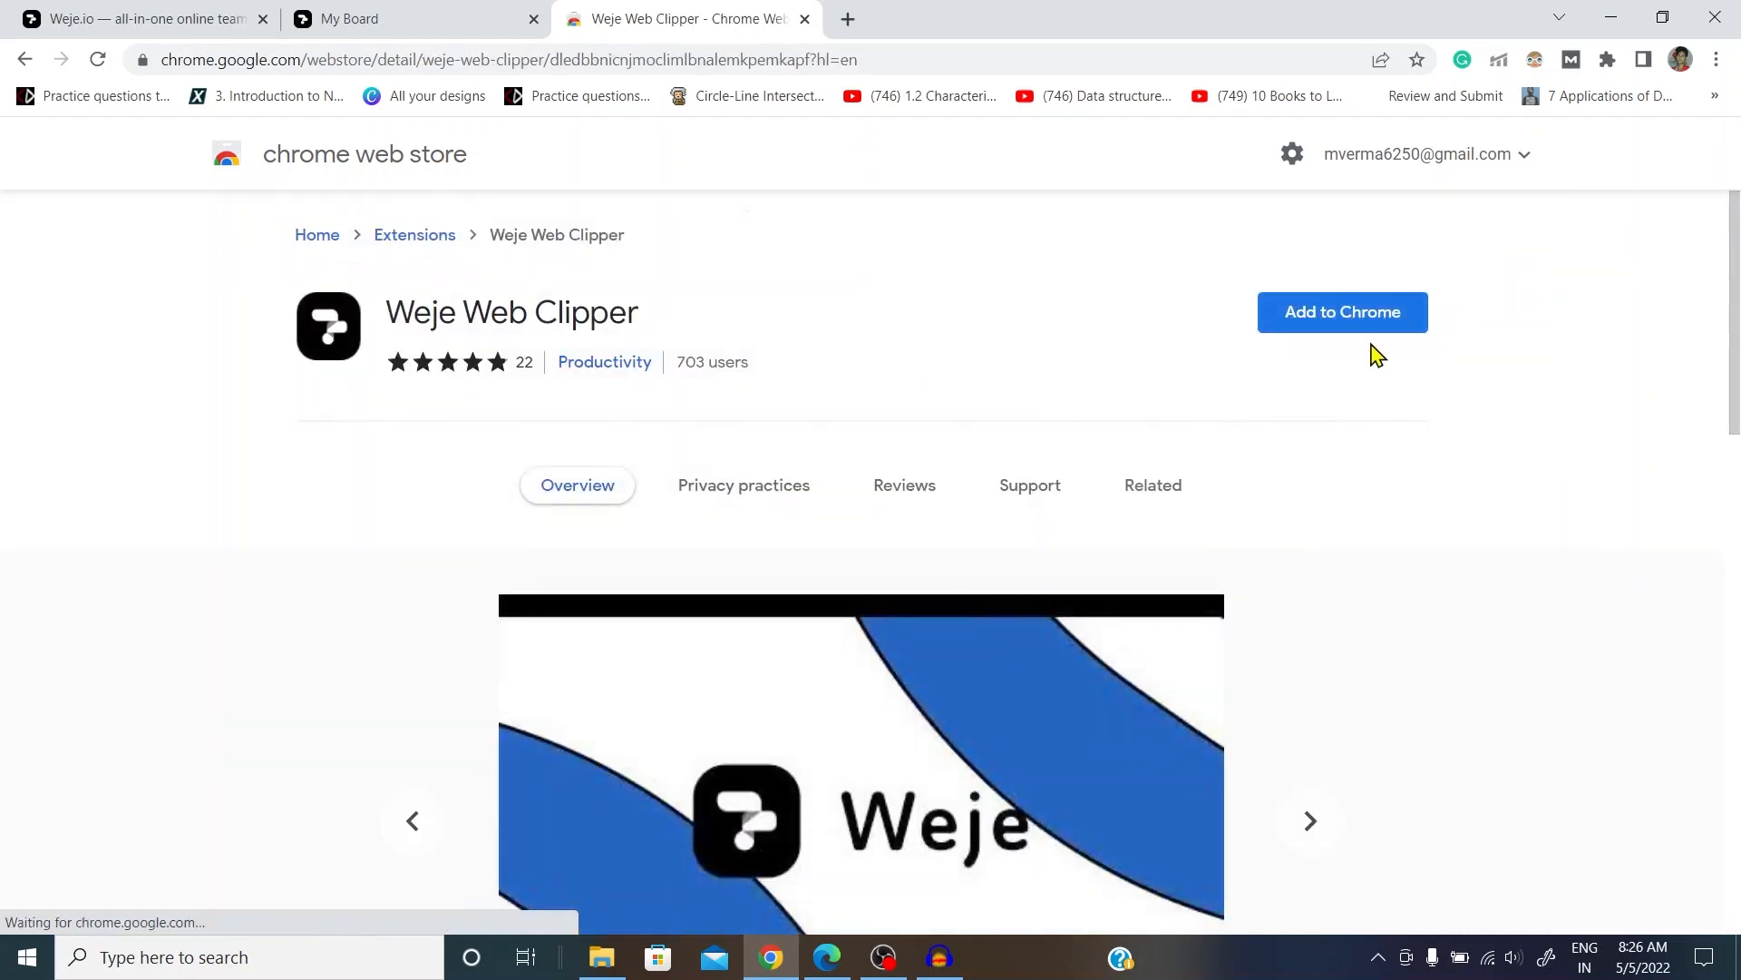
Step: Add the Weje Web Clipper extension to Chrome and pin it to the browser
click(1339, 335)
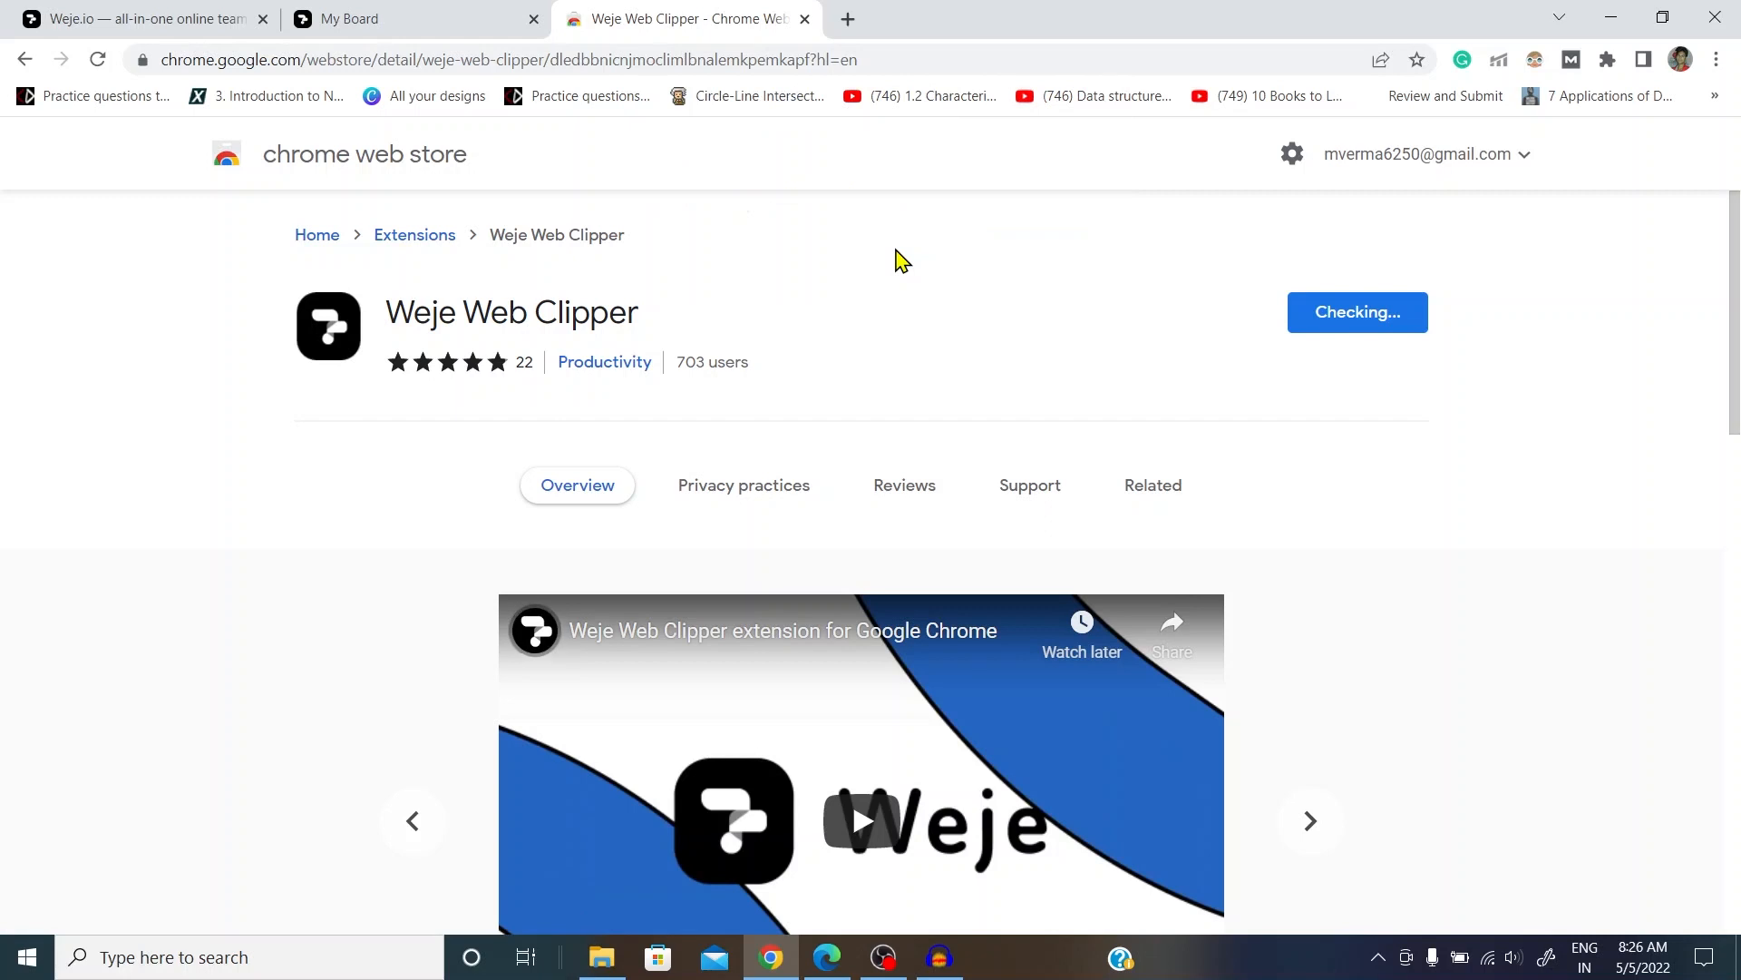
click(1607, 60)
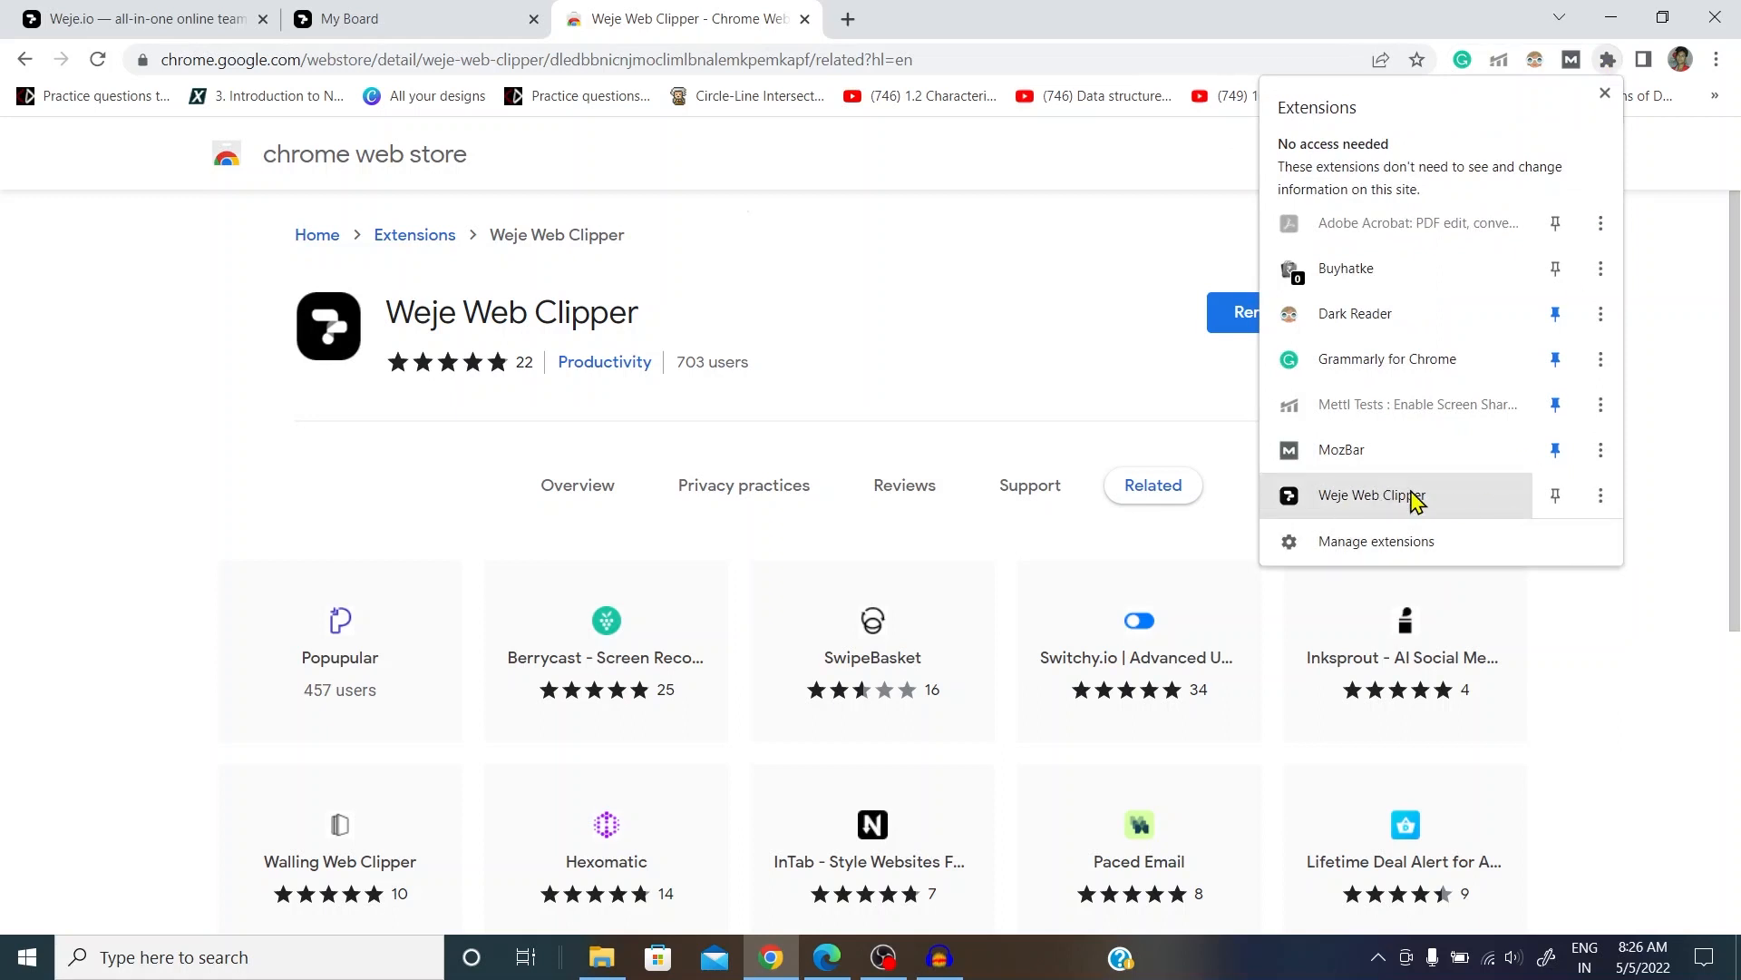
click(1556, 495)
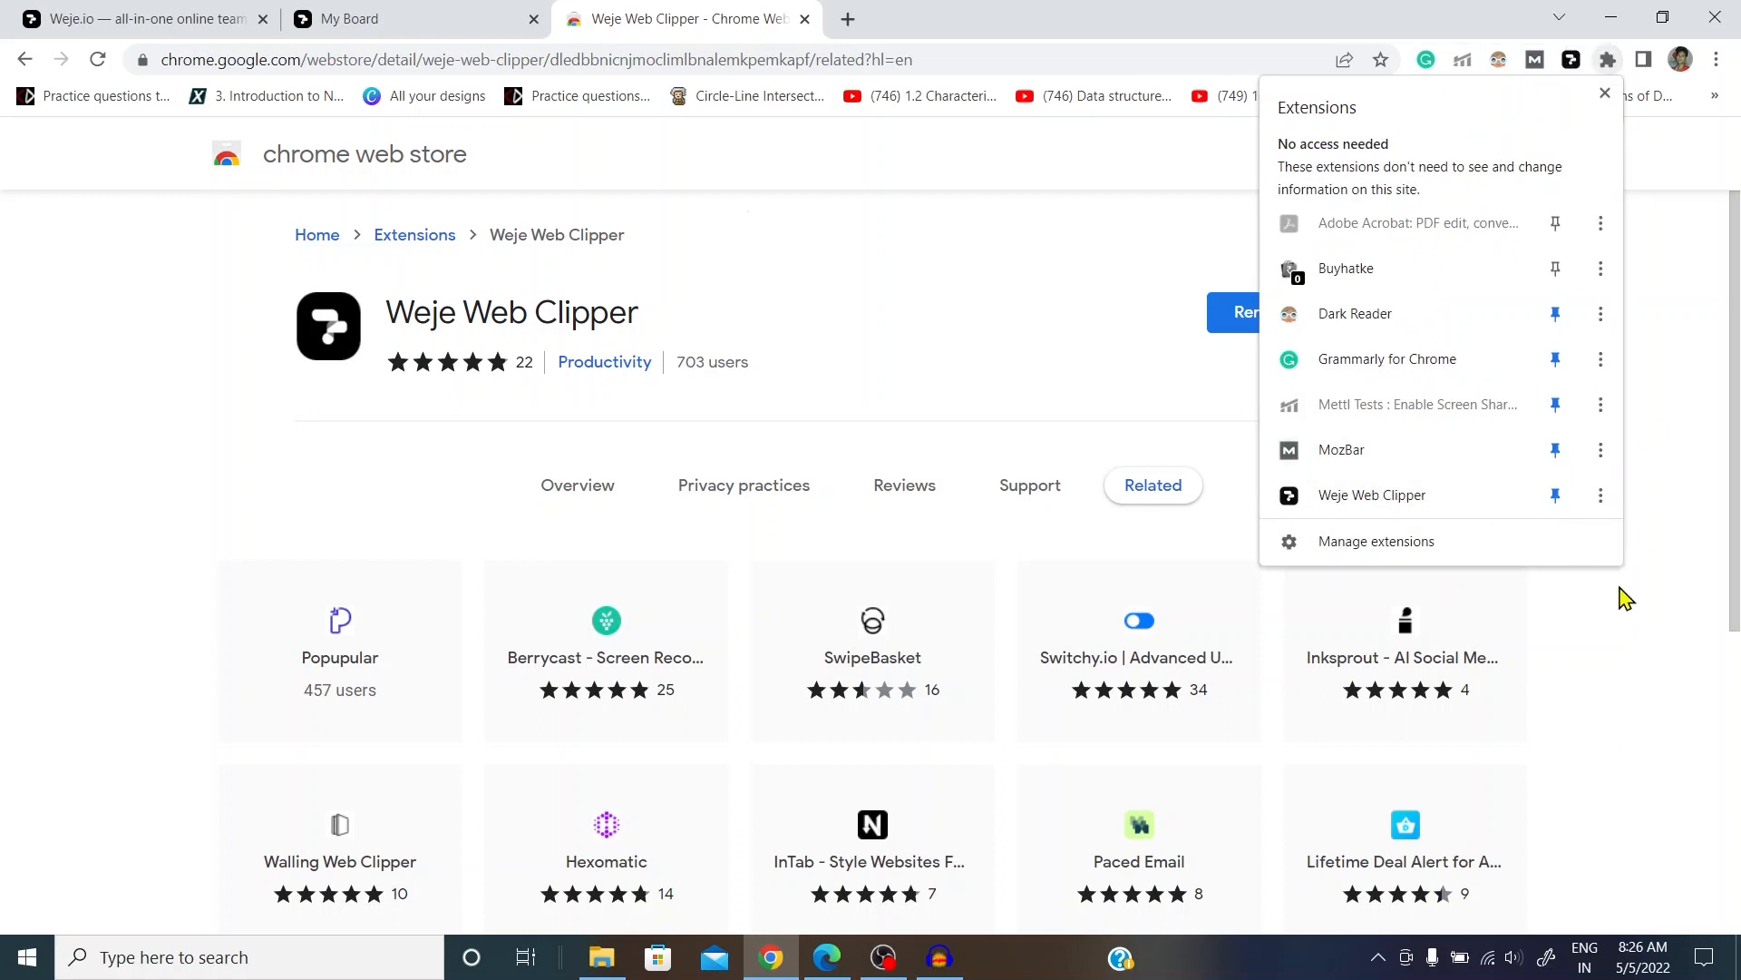
click(1601, 646)
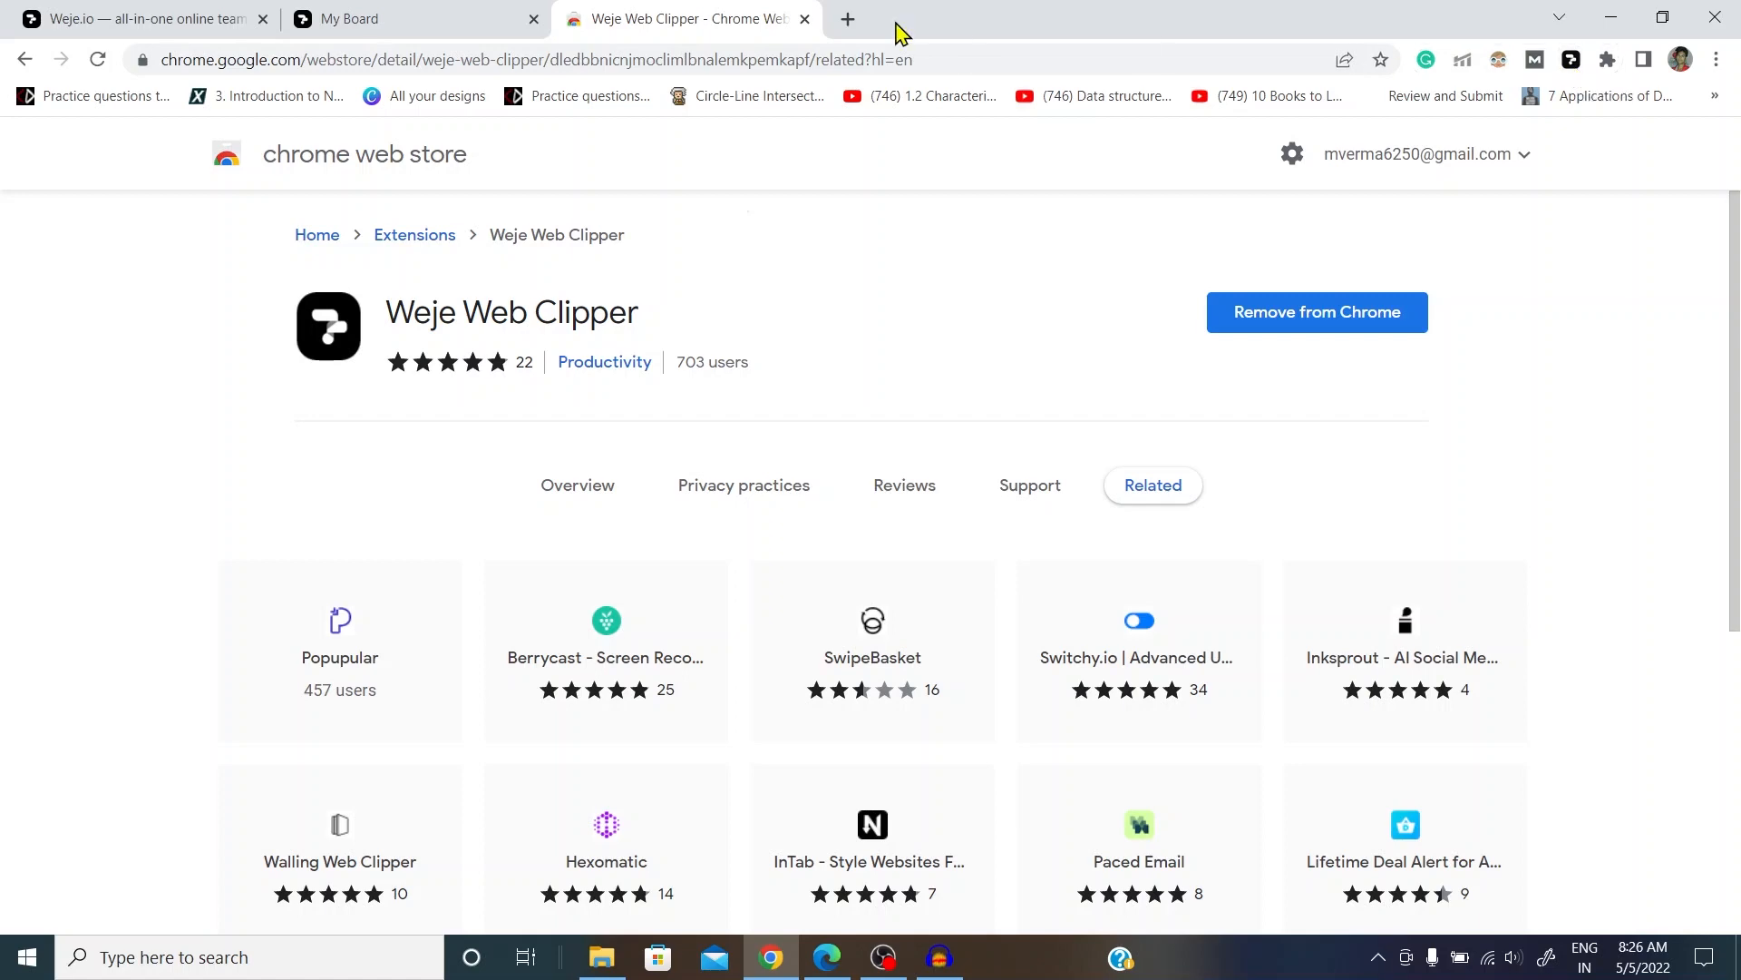
Step: Open Britannica's Mughal dynasty article (britannica.com/topic/Mughal-dynasty) in a new browser tab
click(848, 19)
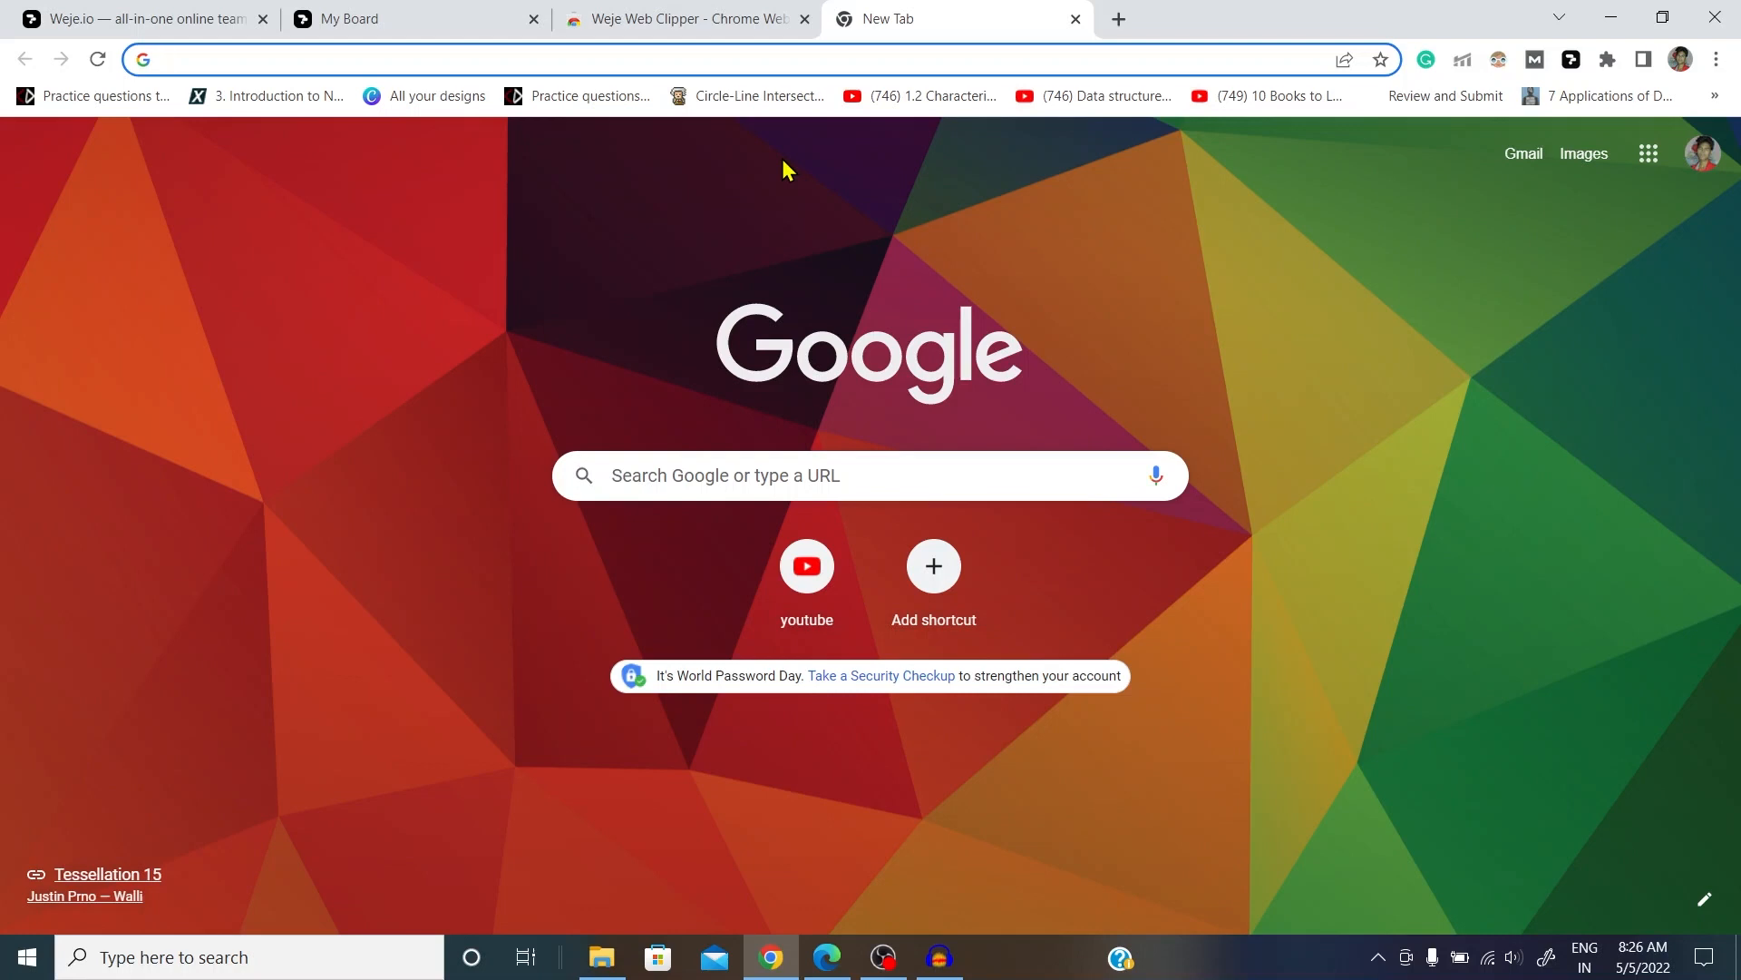
click(366, 16)
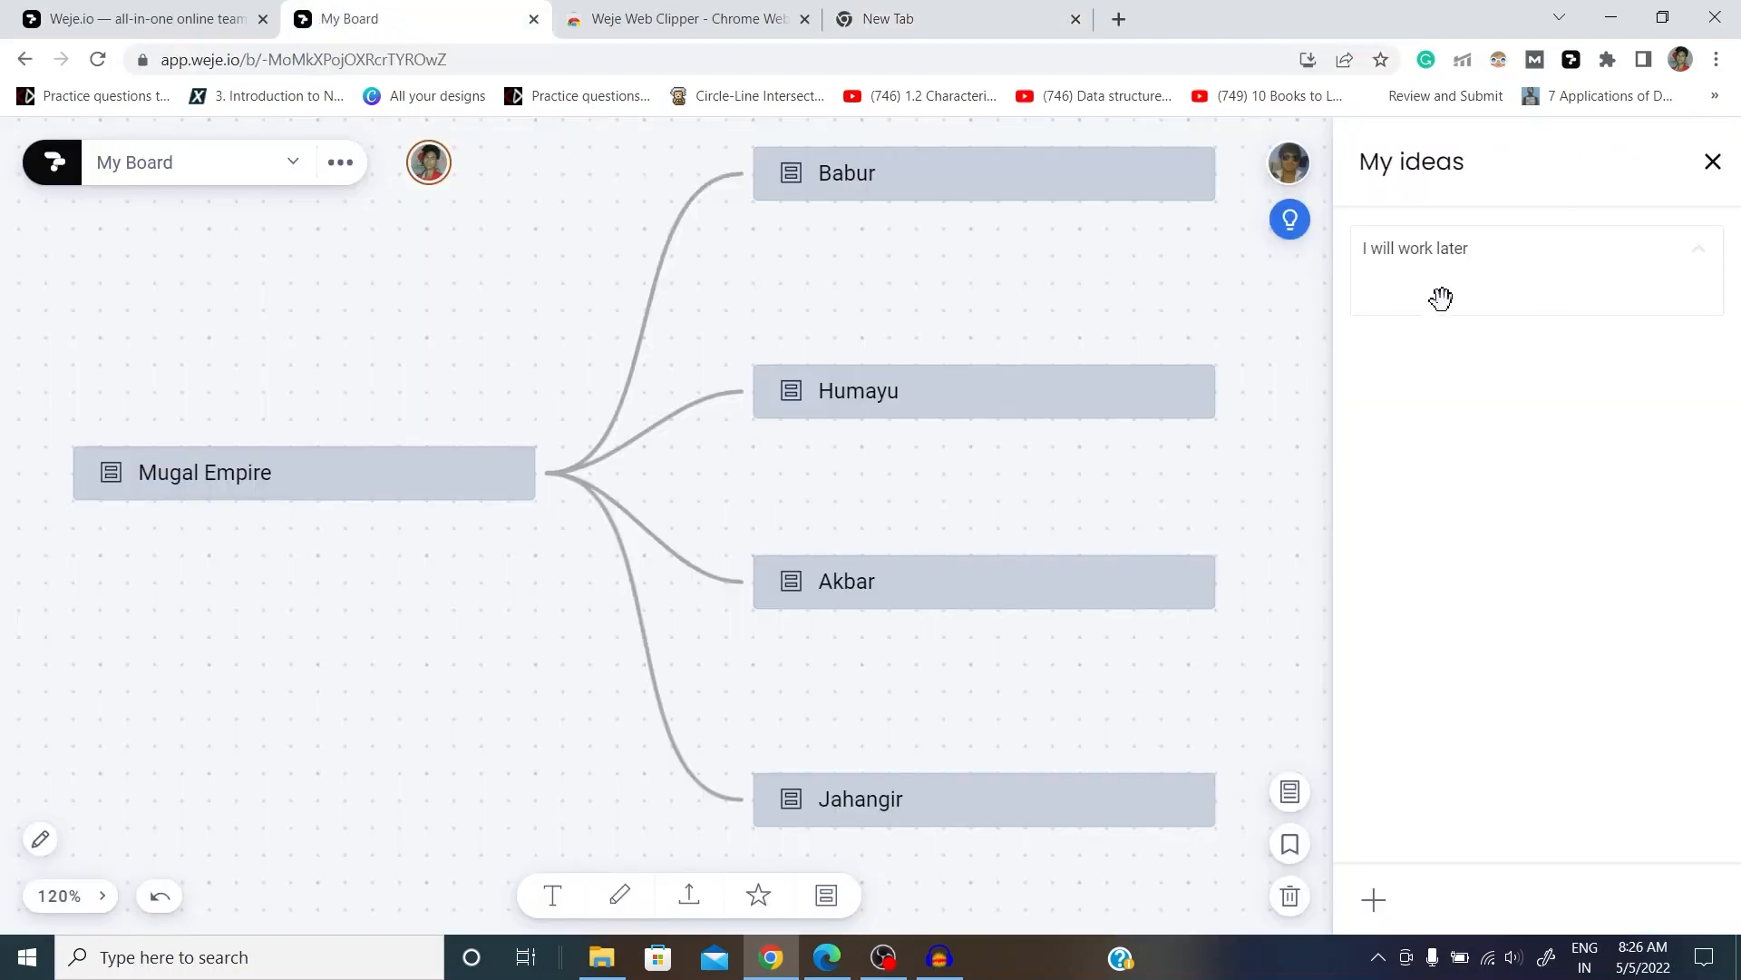
click(912, 23)
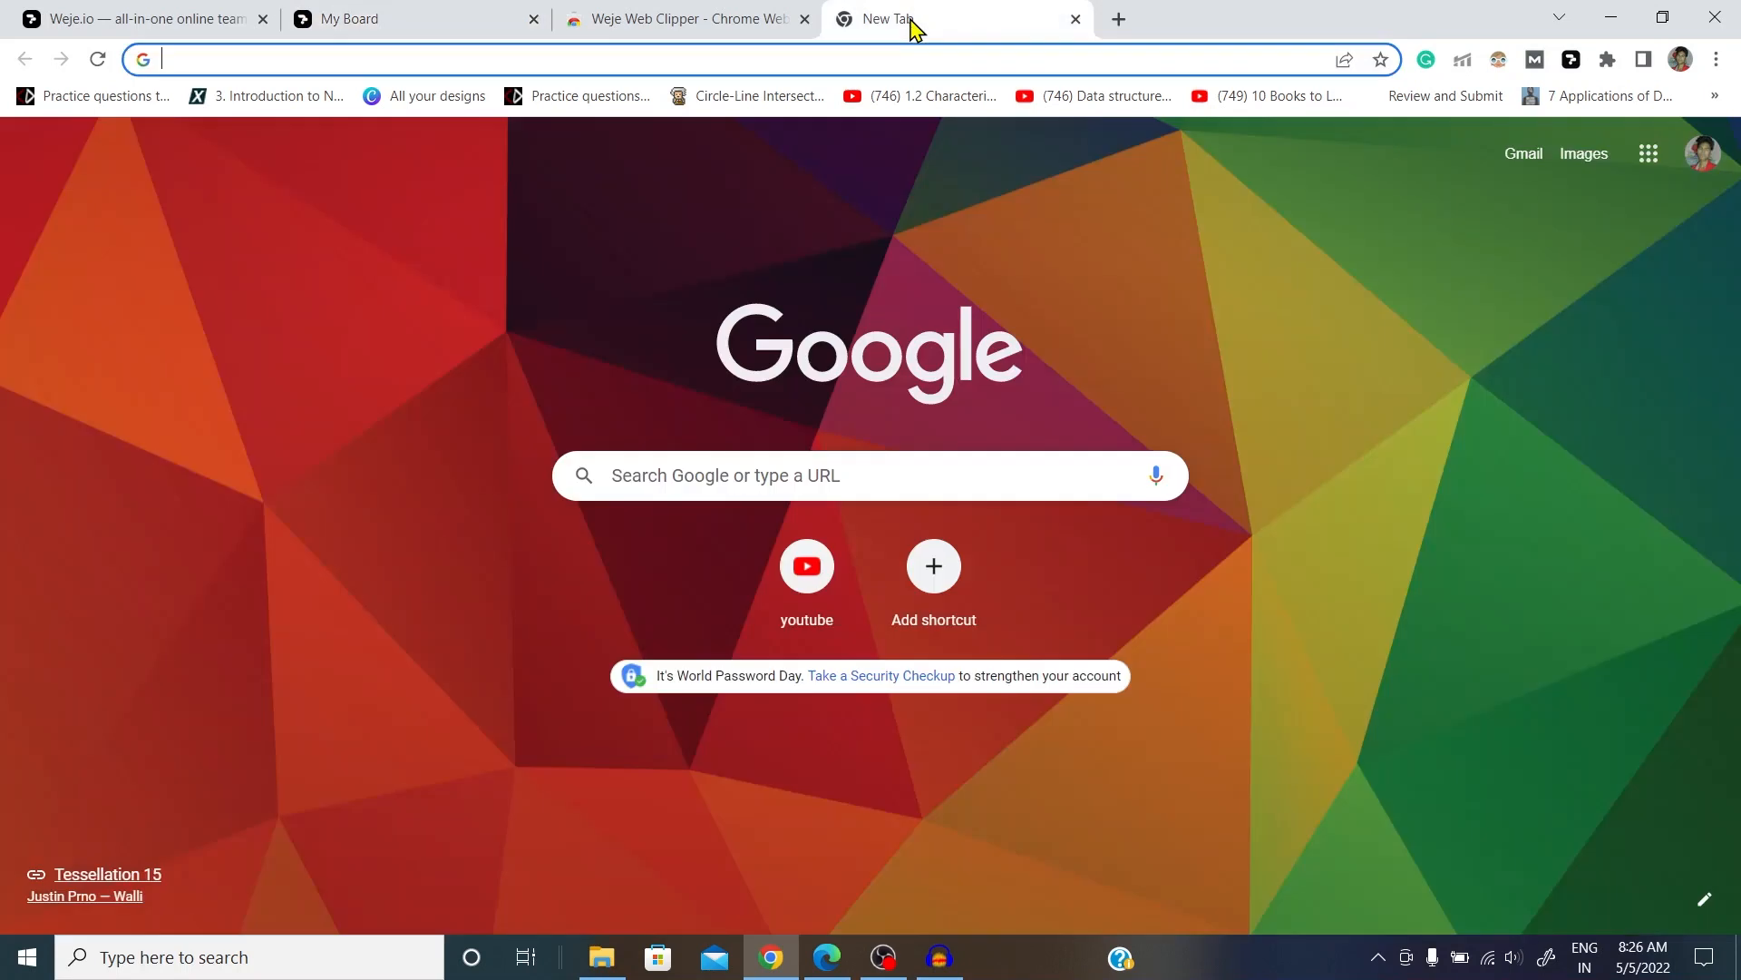
click(601, 55)
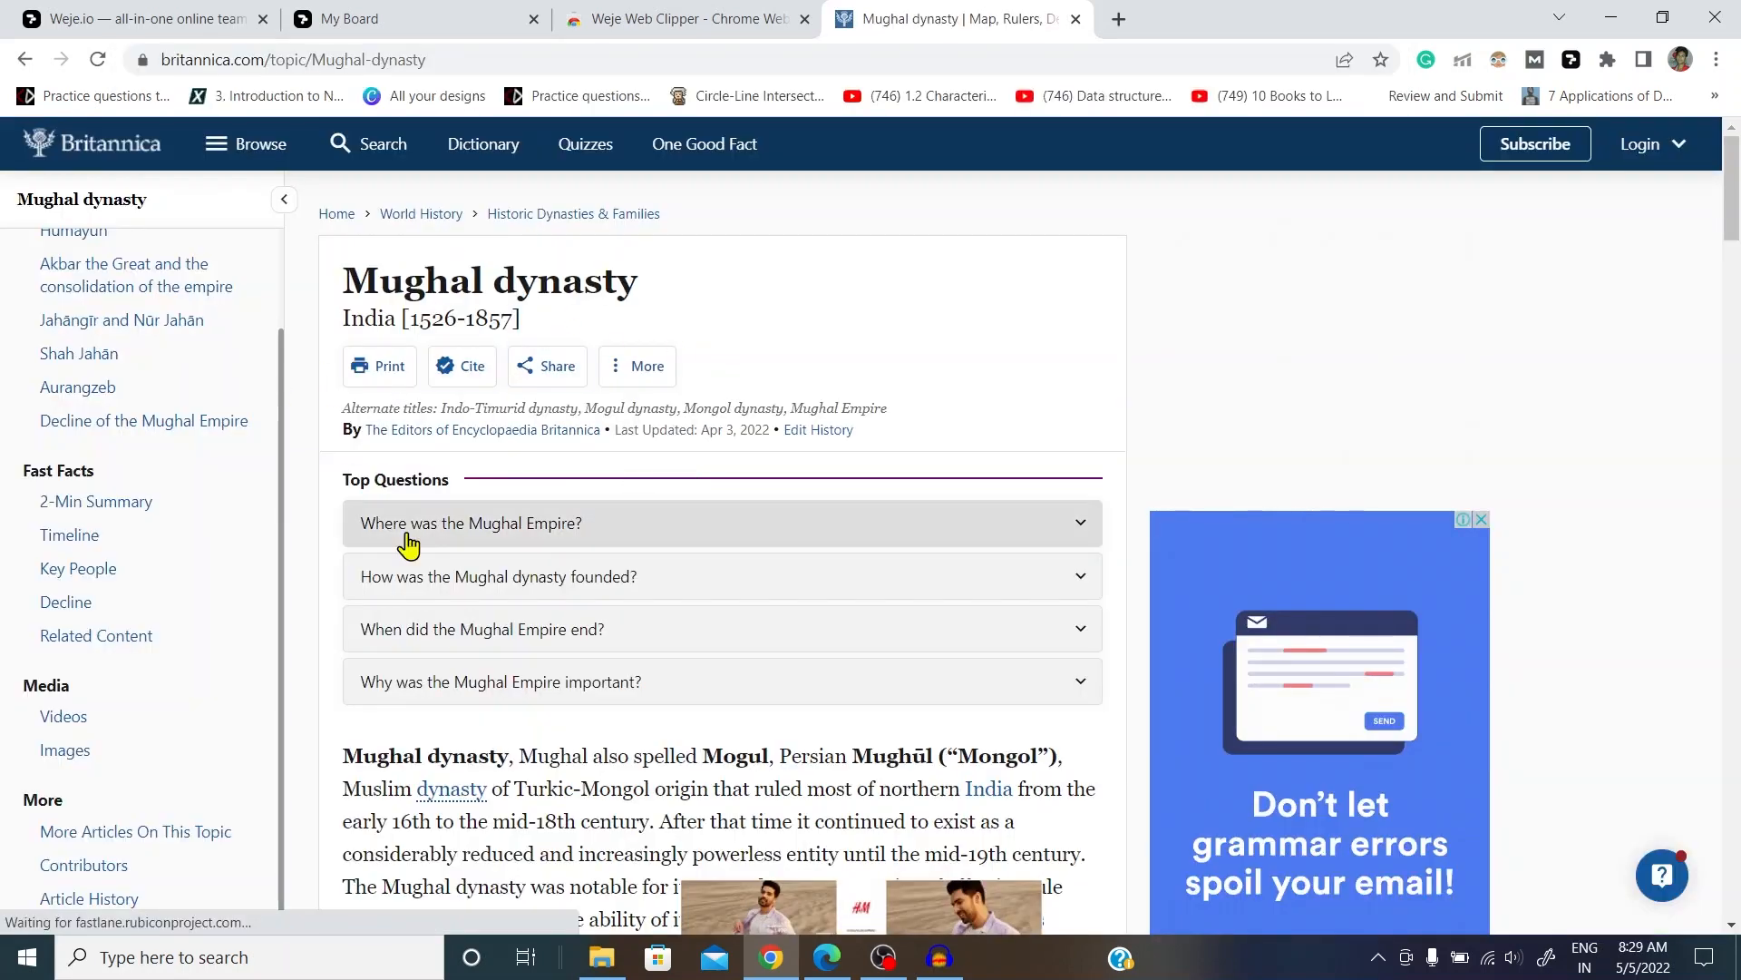
Step: Select the article's introductory paragraph on the Mughal dynasty and send it to Weje with the web clipper
scroll(316, 623, down, 5)
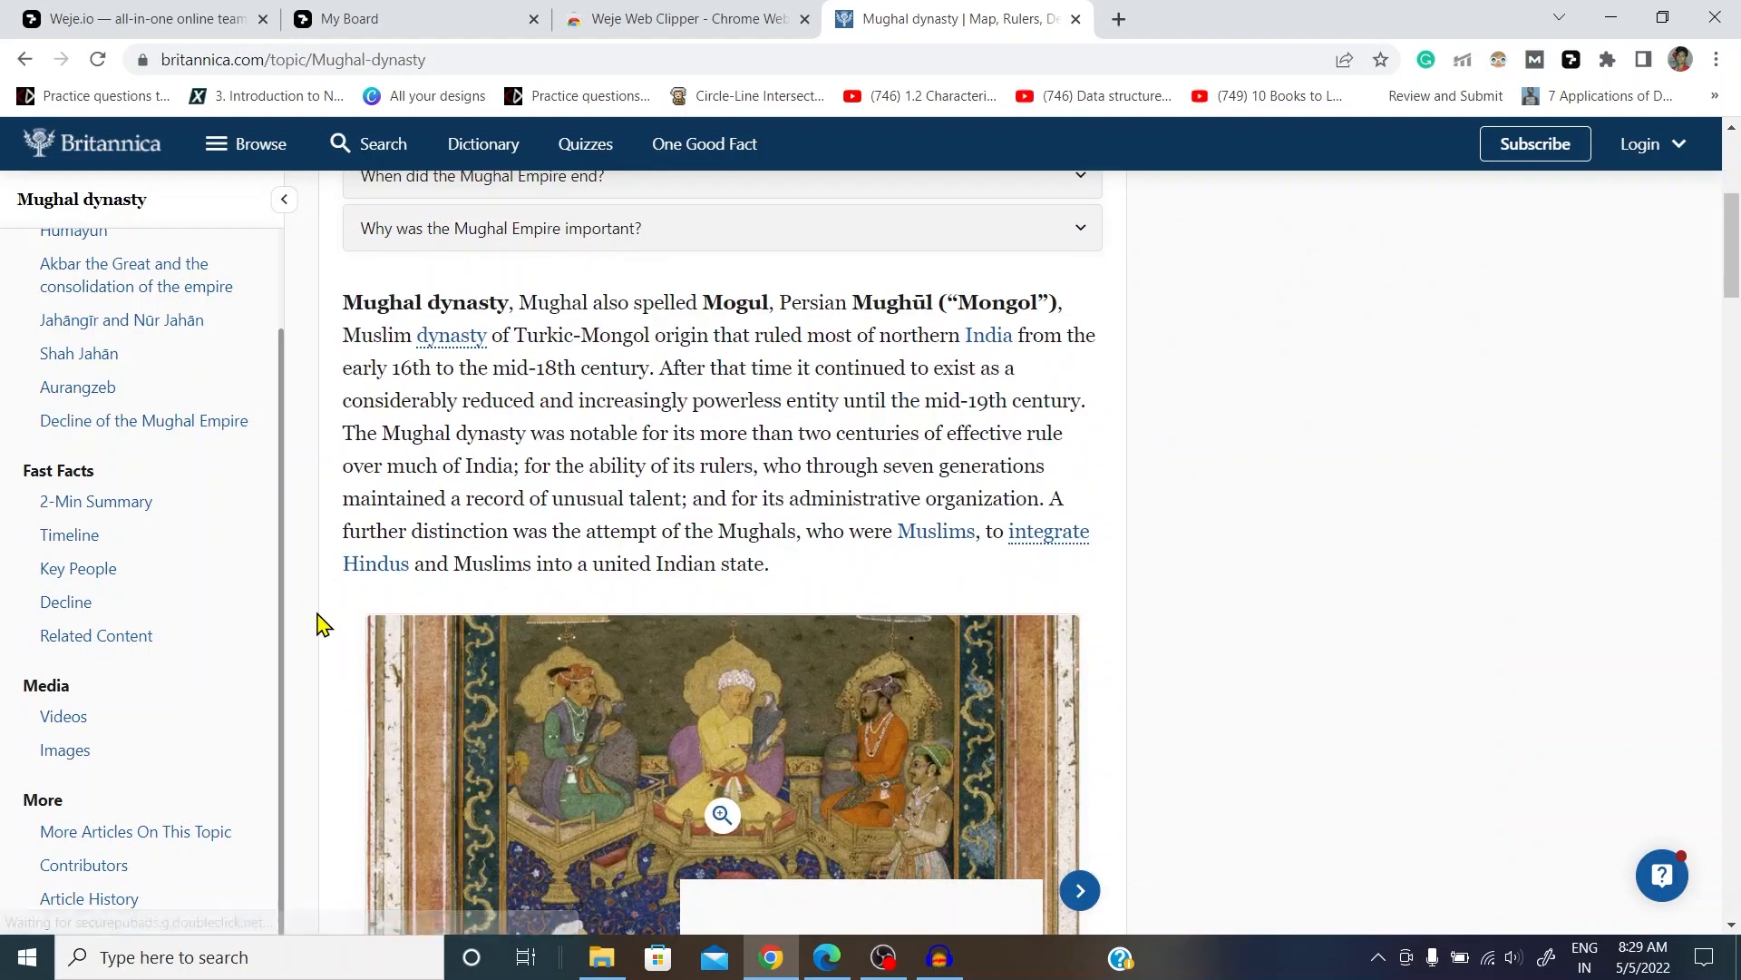
scroll(320, 622, down, 1)
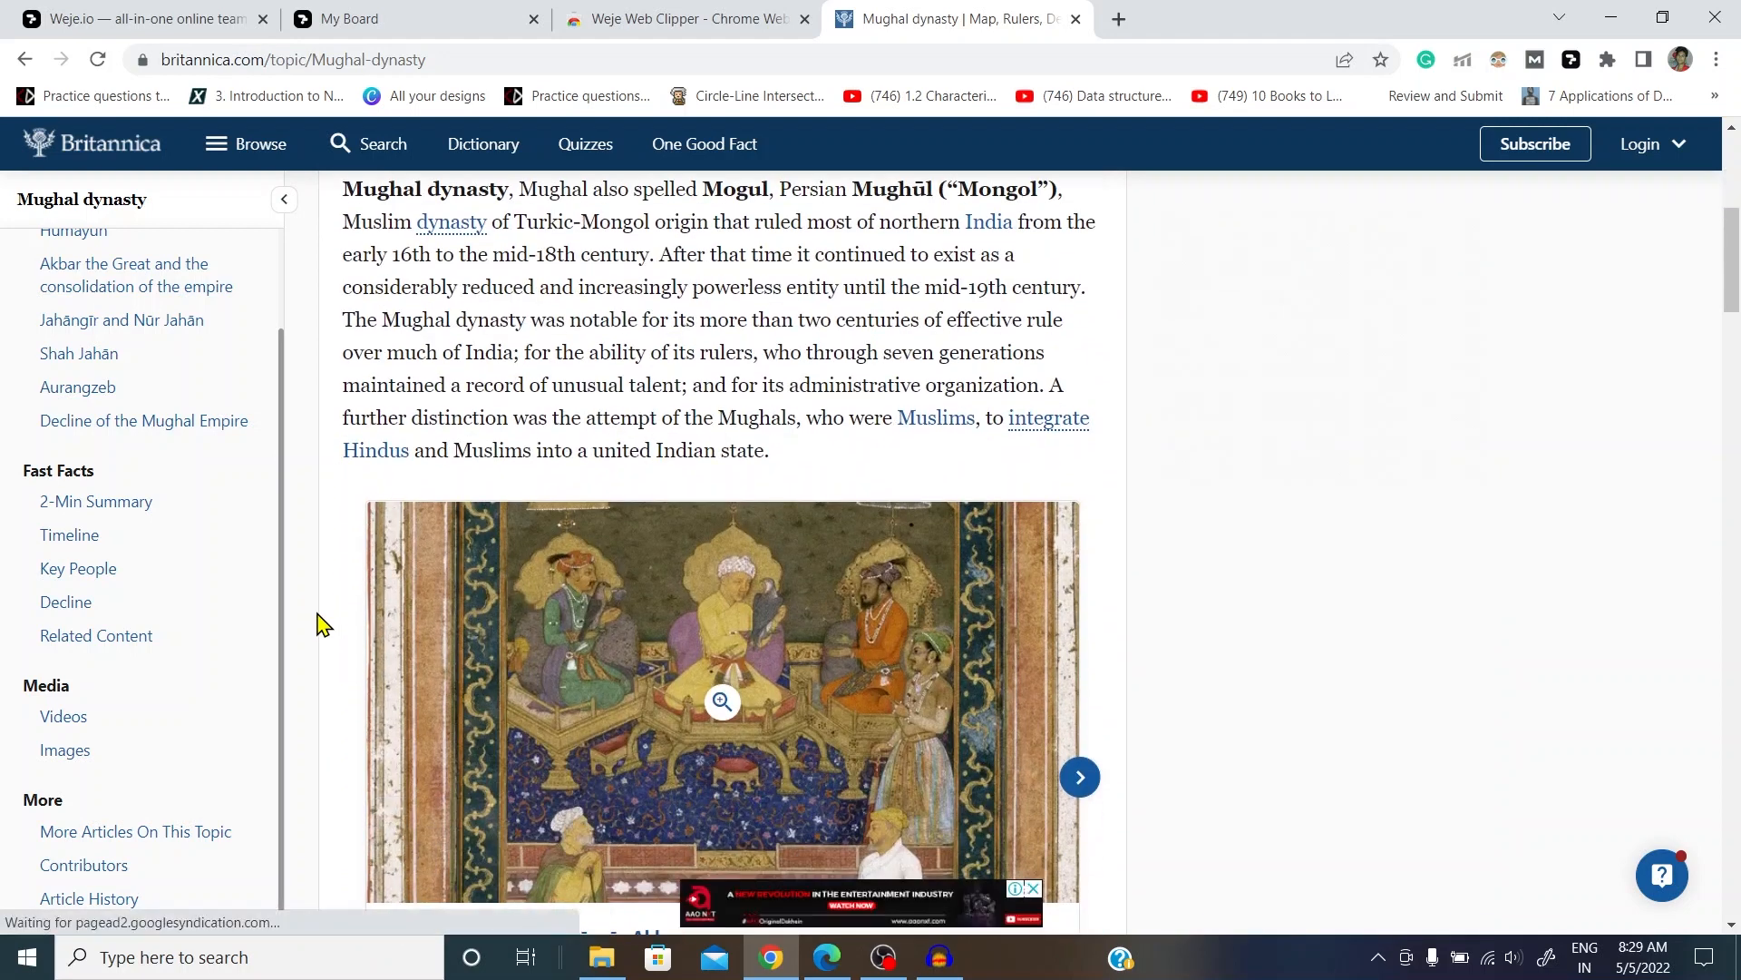
scroll(319, 622, up, 1)
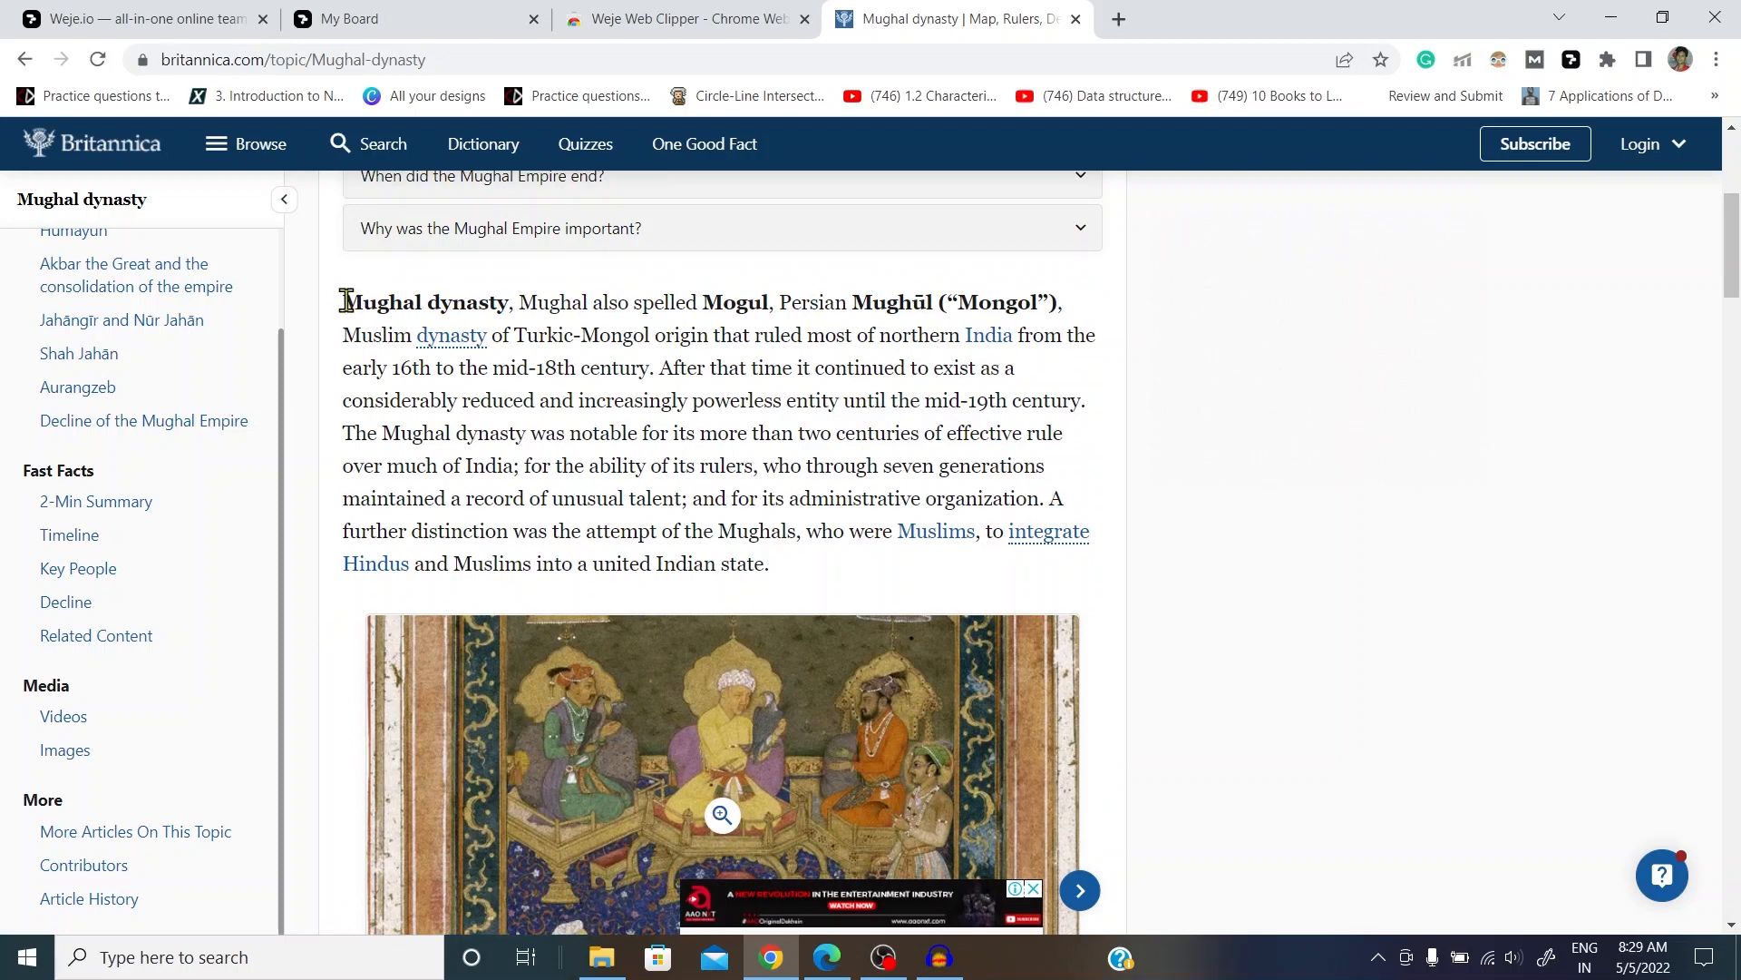
drag(346, 301, 764, 562)
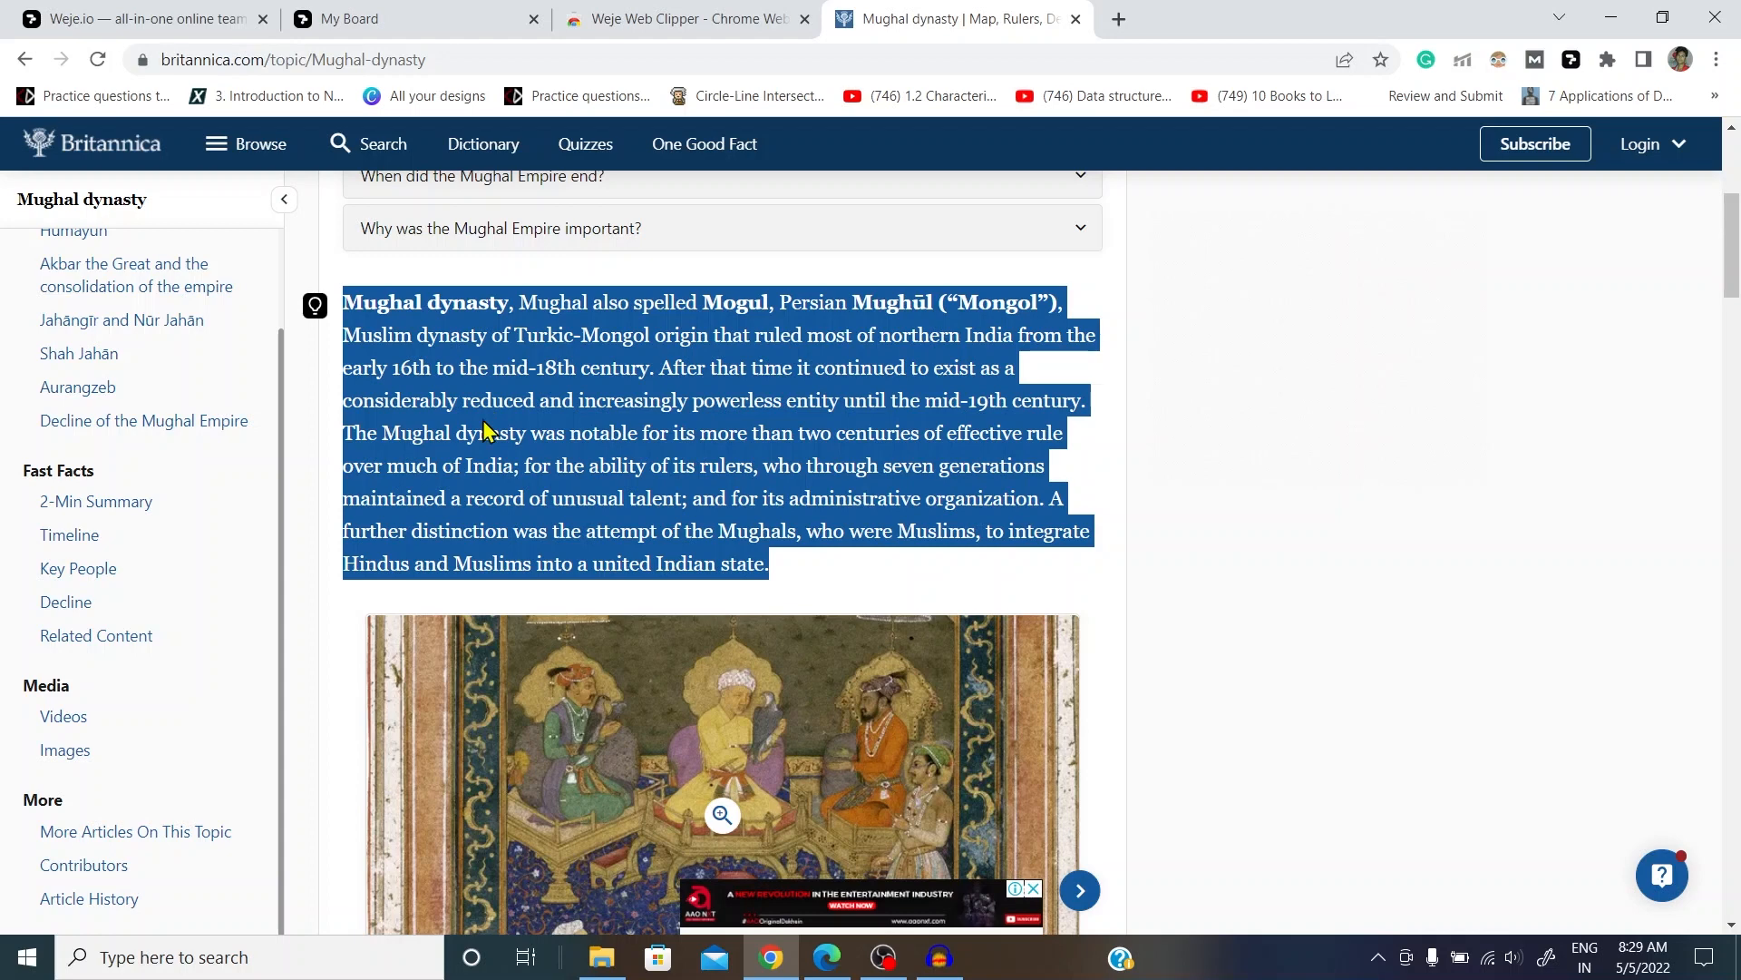
click(315, 307)
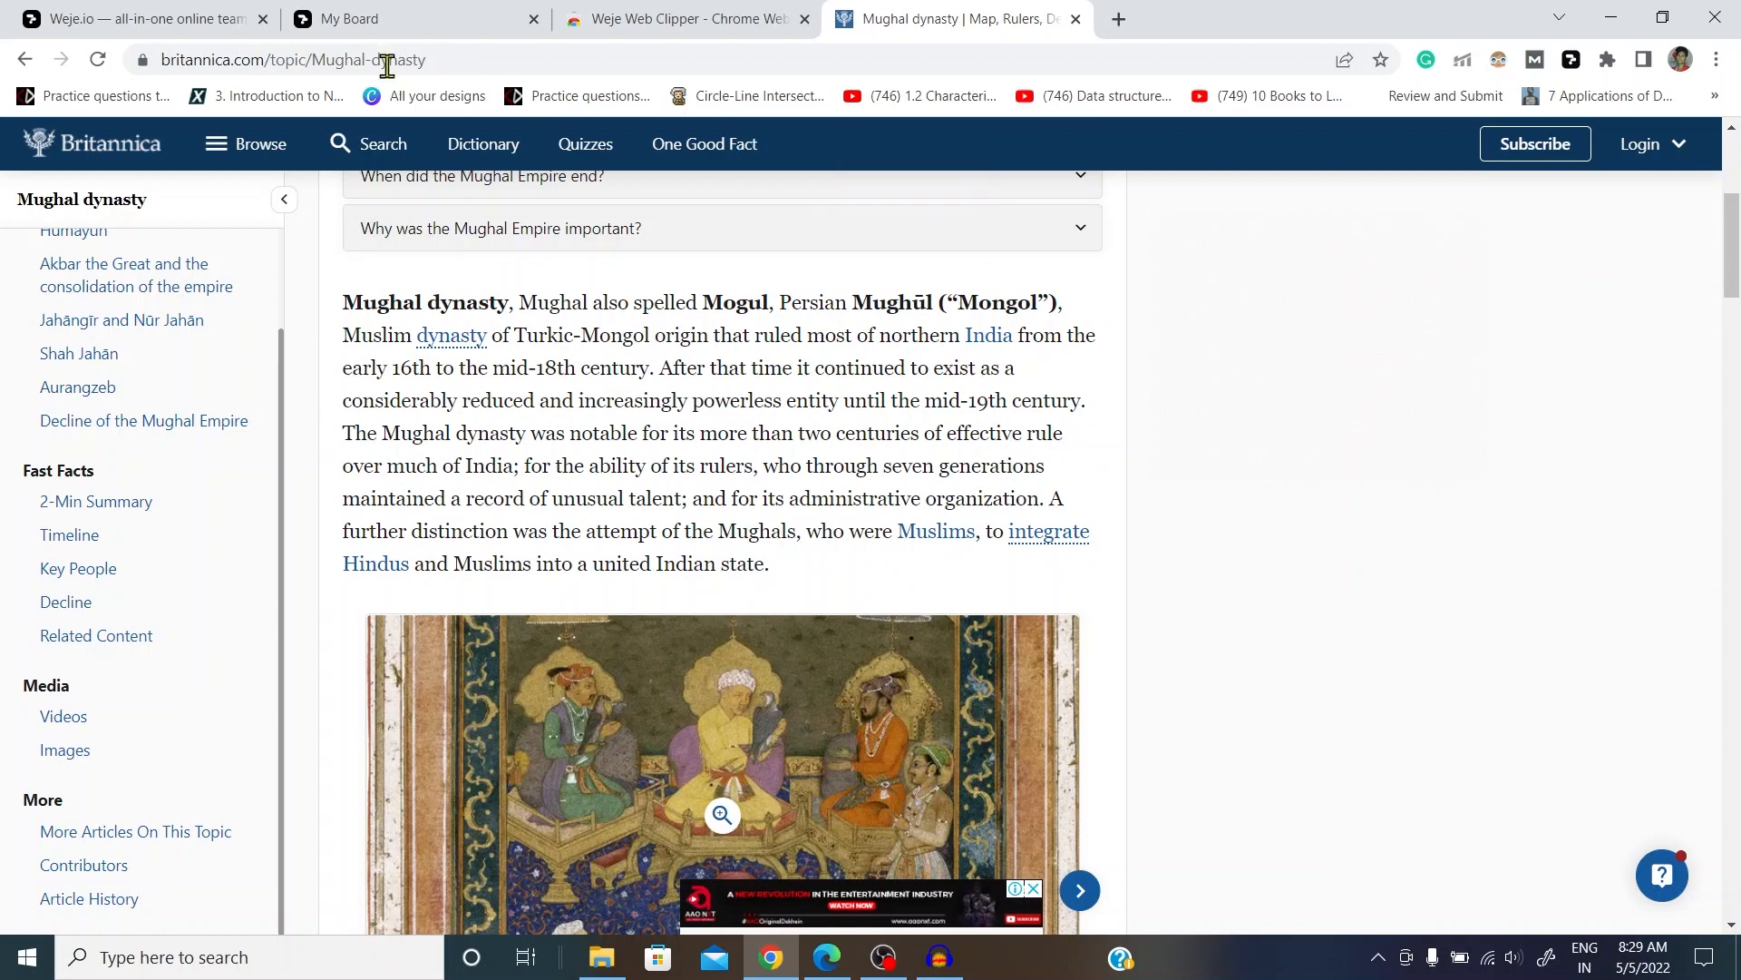
Step: Place the clipped Mughal dynasty note from My ideas on an empty area of the Weje board
click(351, 14)
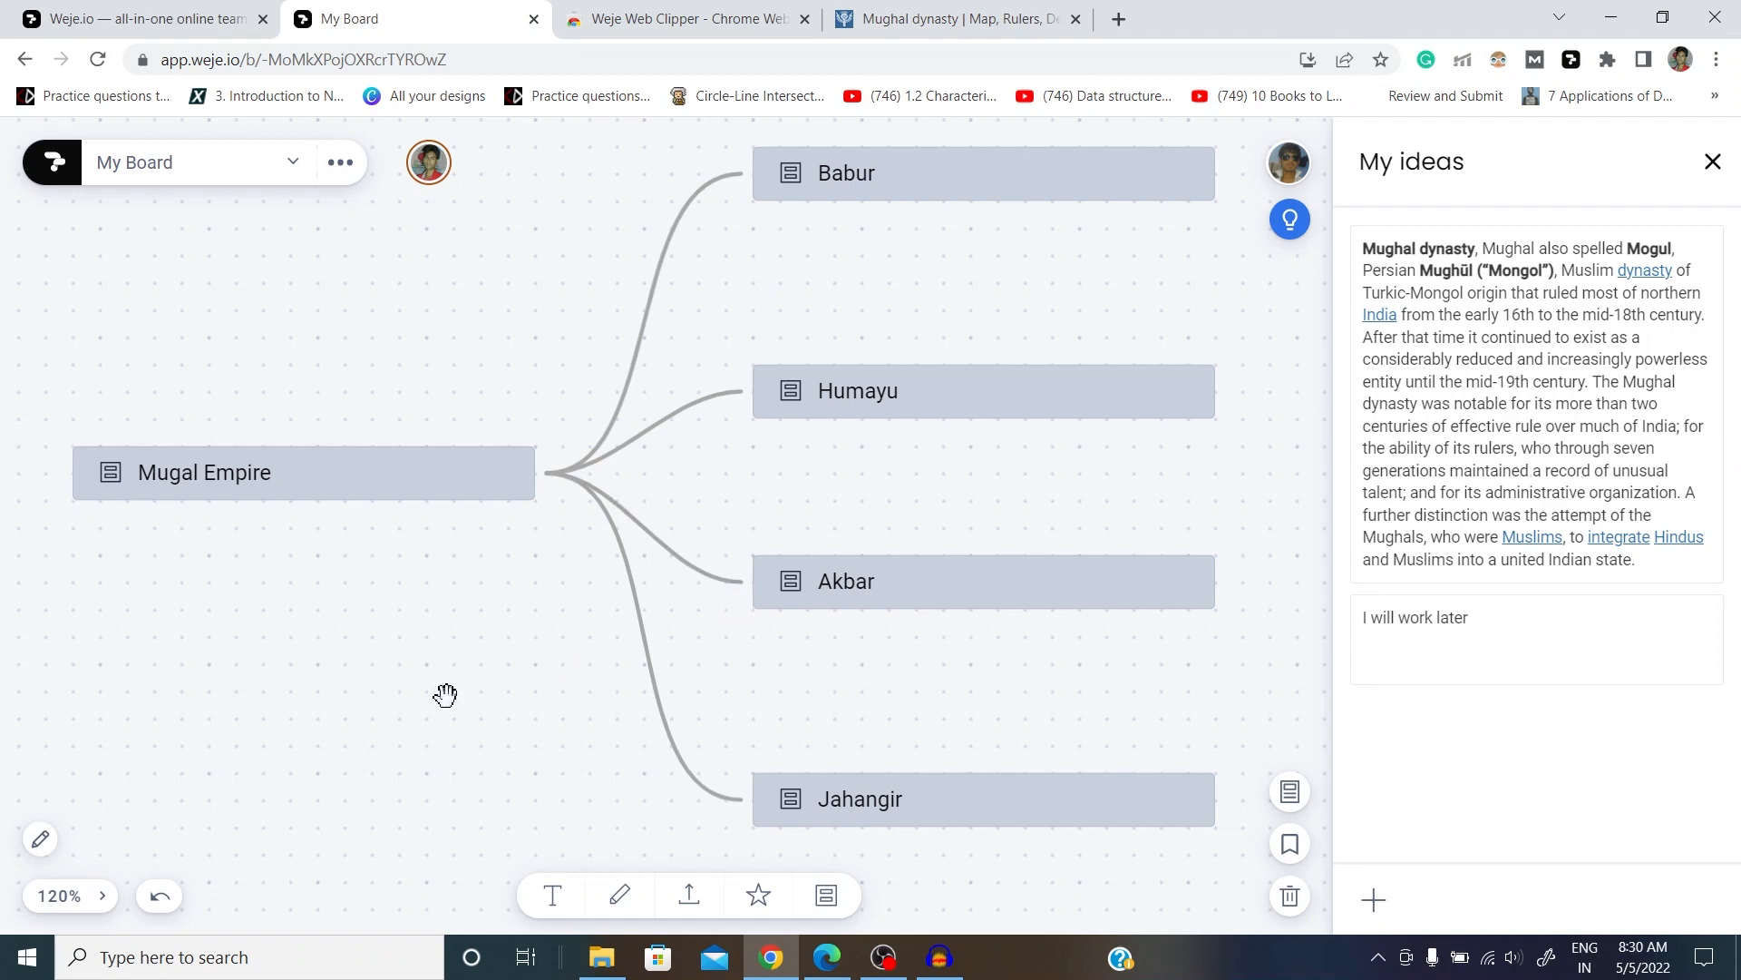
mouse_move(447, 696)
mouse_down()
mouse_move(467, 323)
mouse_move(438, 248)
mouse_up()
drag(459, 649, 508, 286)
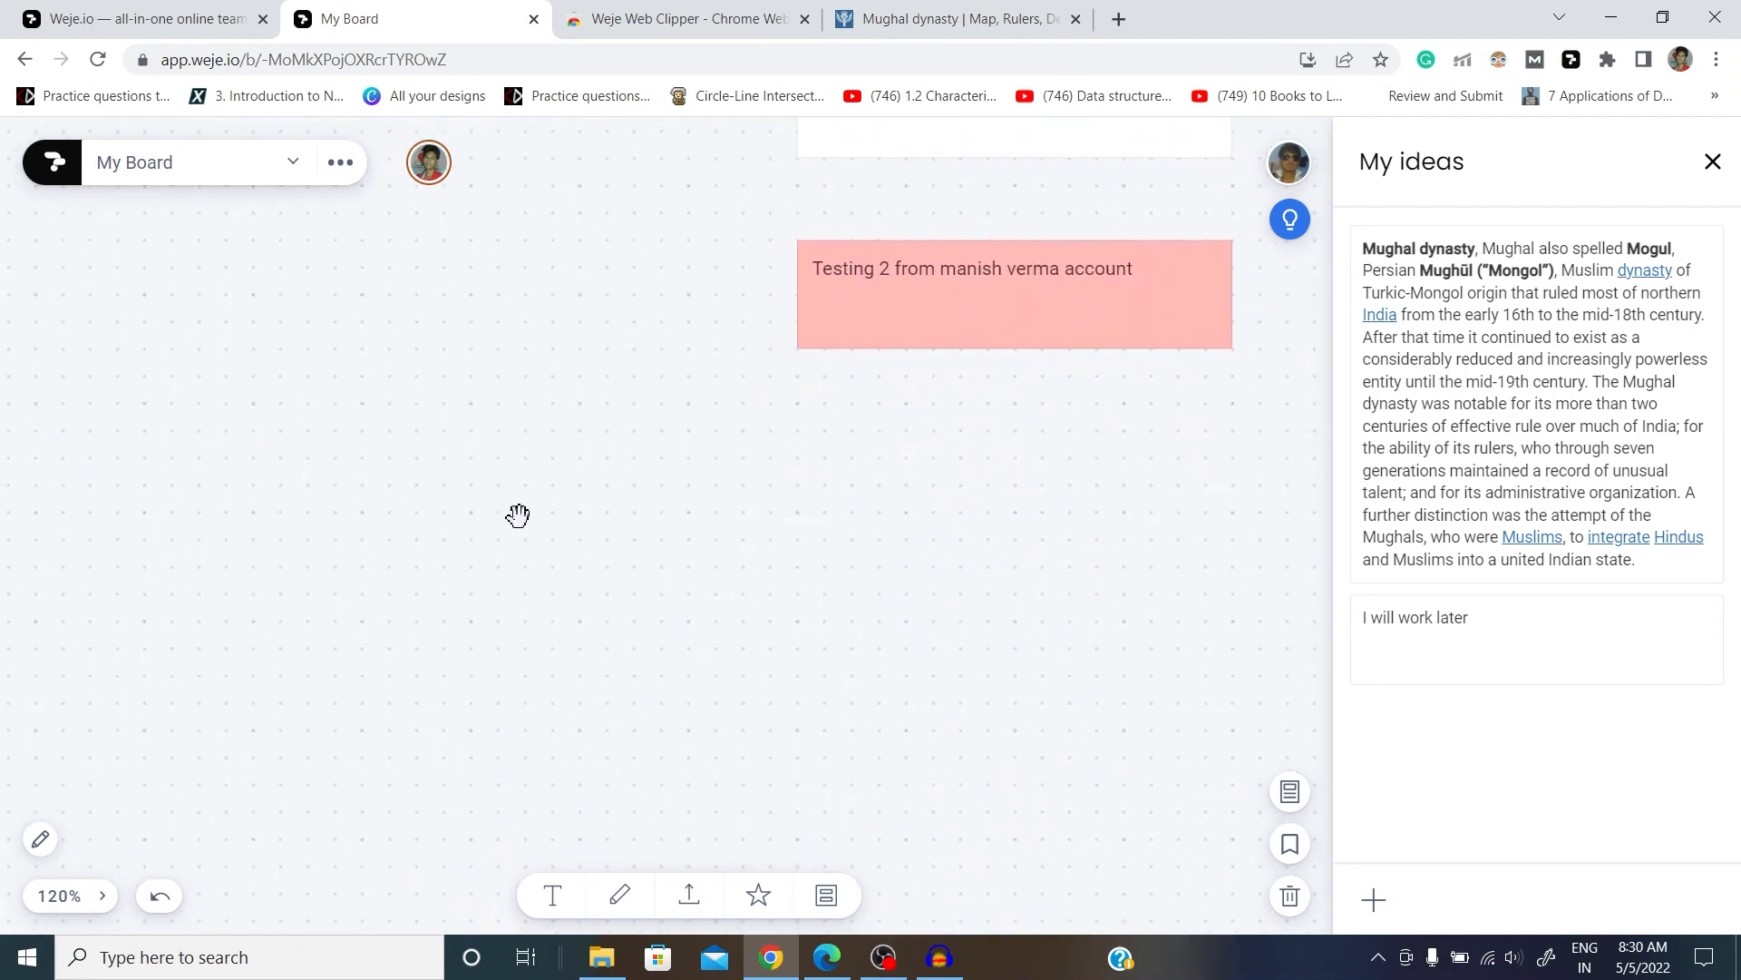
drag(538, 605, 558, 345)
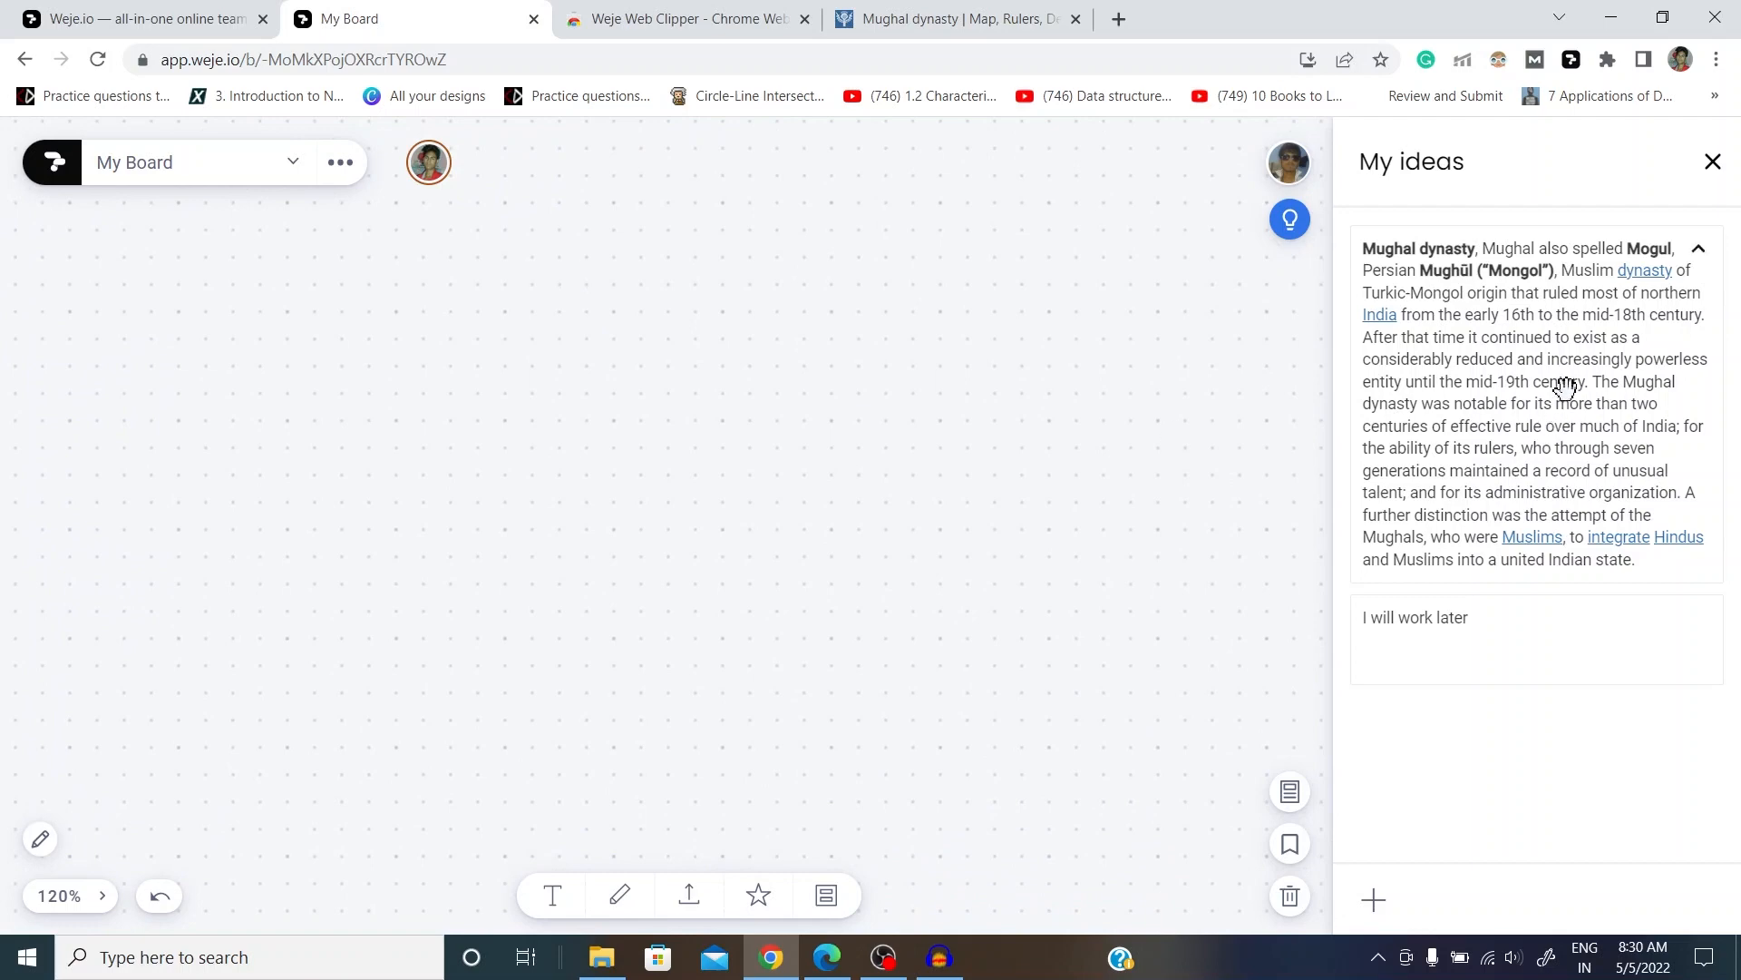
drag(1567, 388, 397, 460)
click(502, 500)
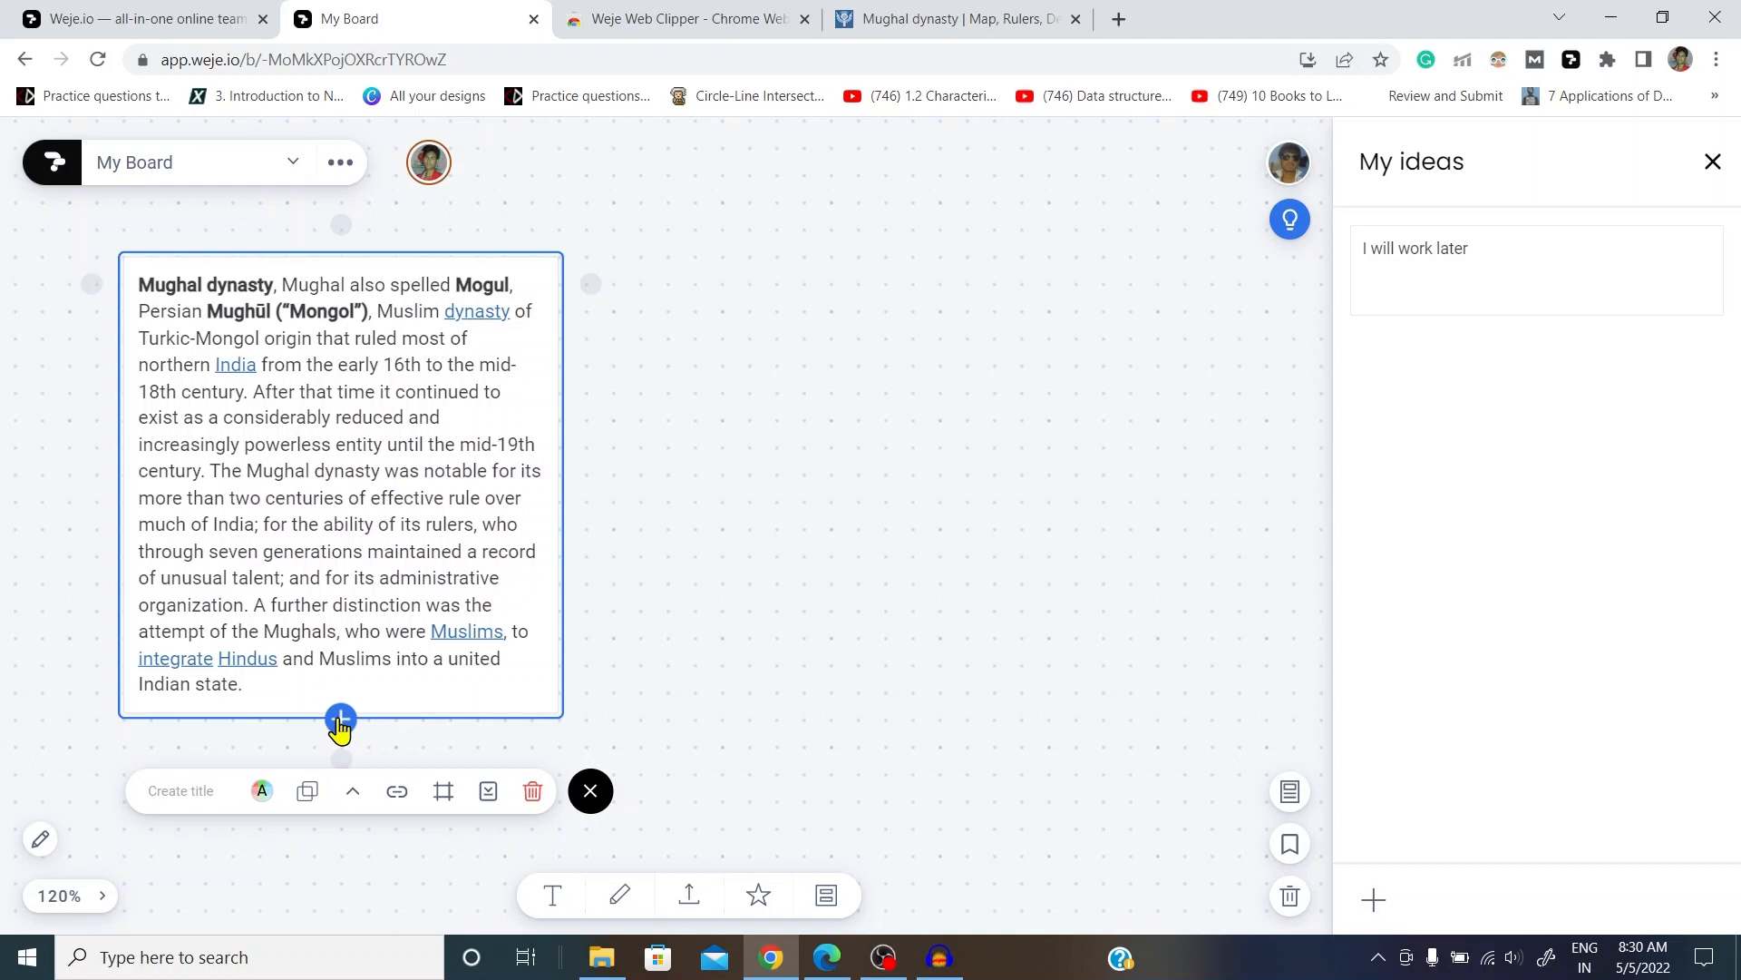
Step: Delete the final sentence, from "A further distinction" to "Indian state.", from the Mughal dynasty card and finish editing
double_click(295, 419)
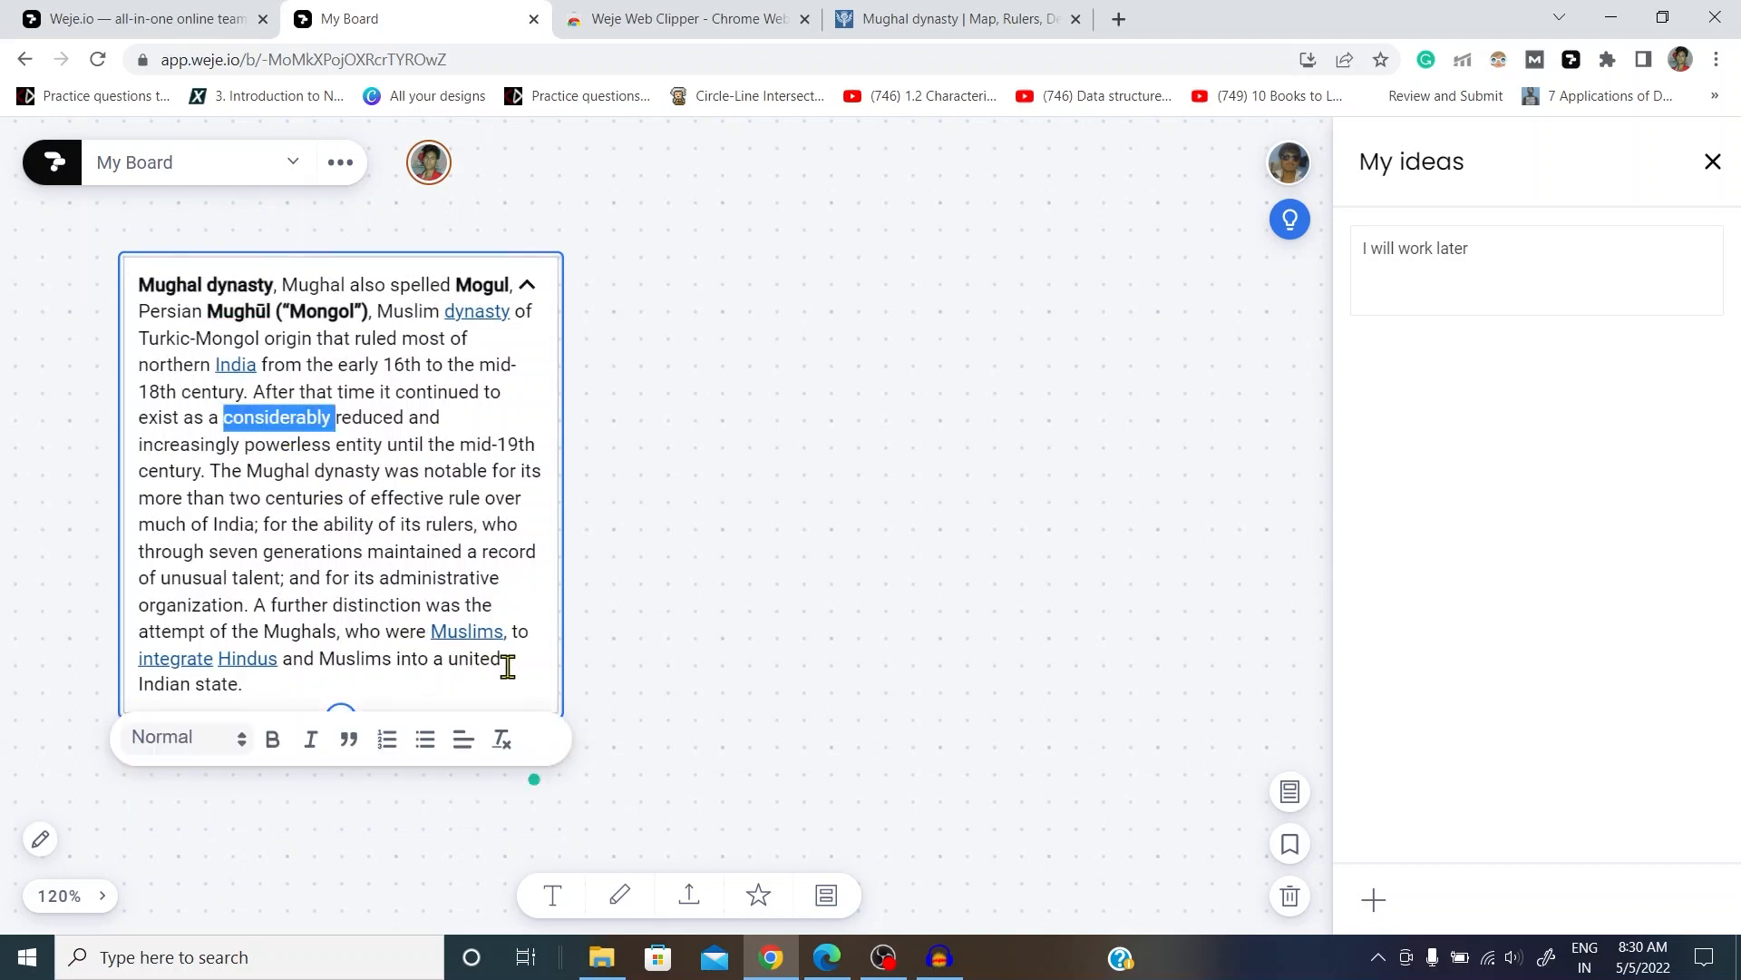
drag(507, 667, 261, 612)
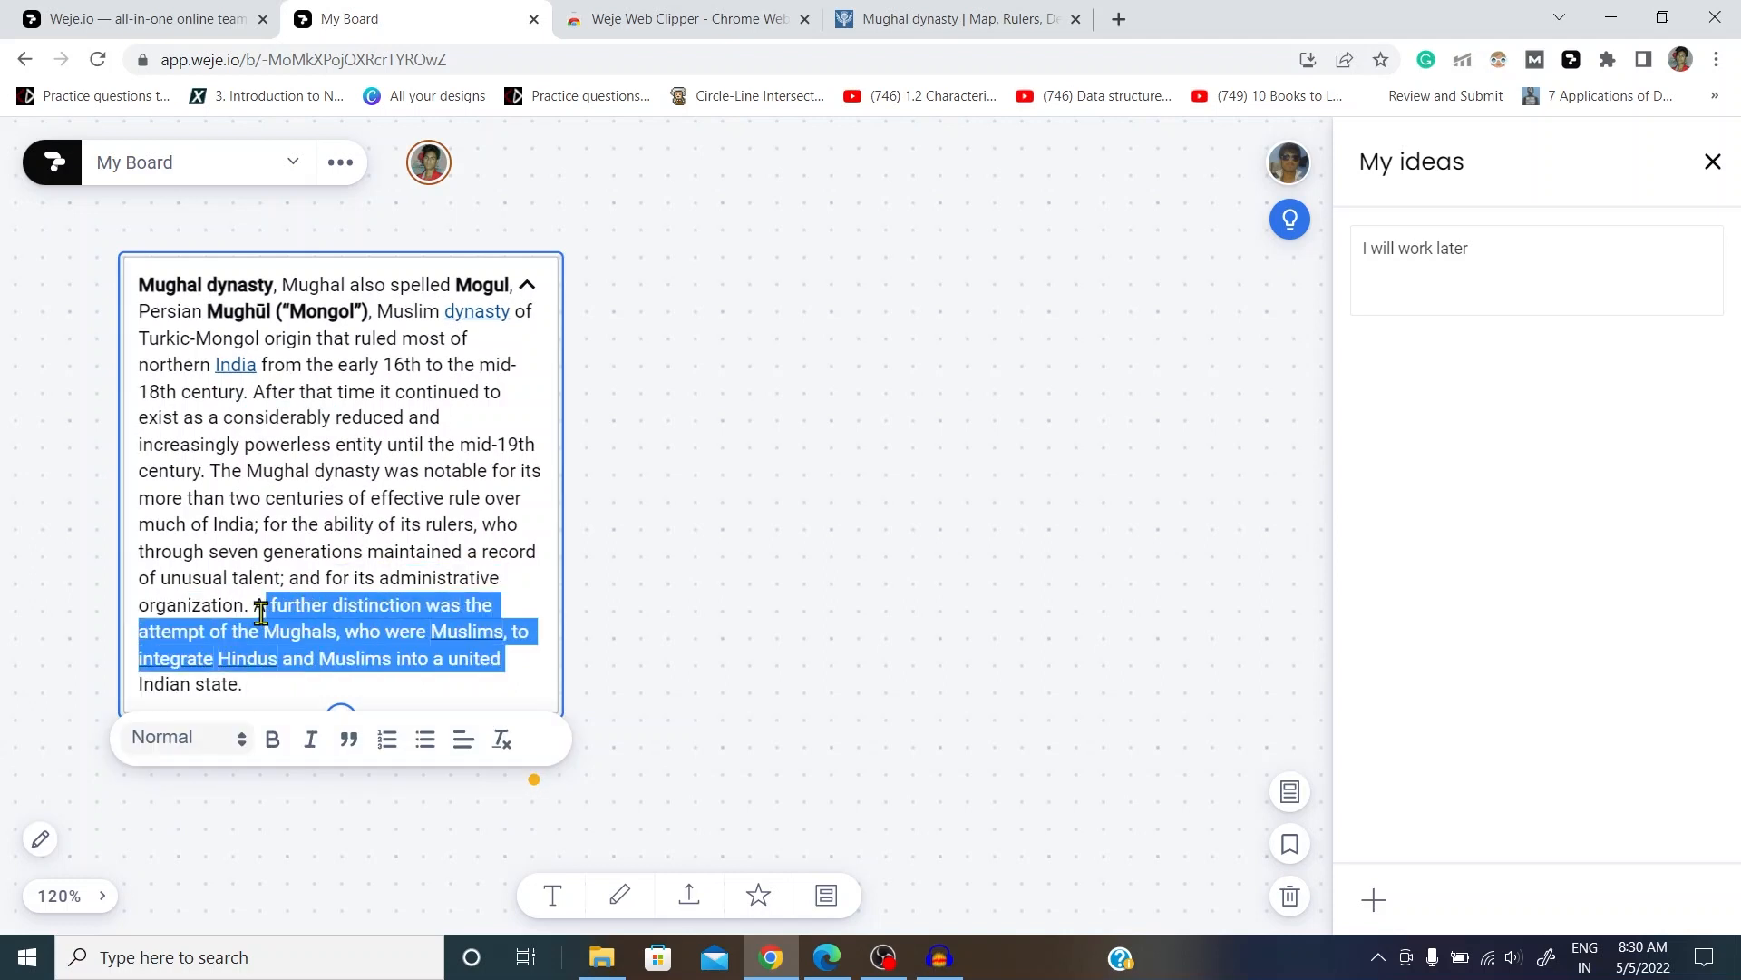
key(BackSpace)
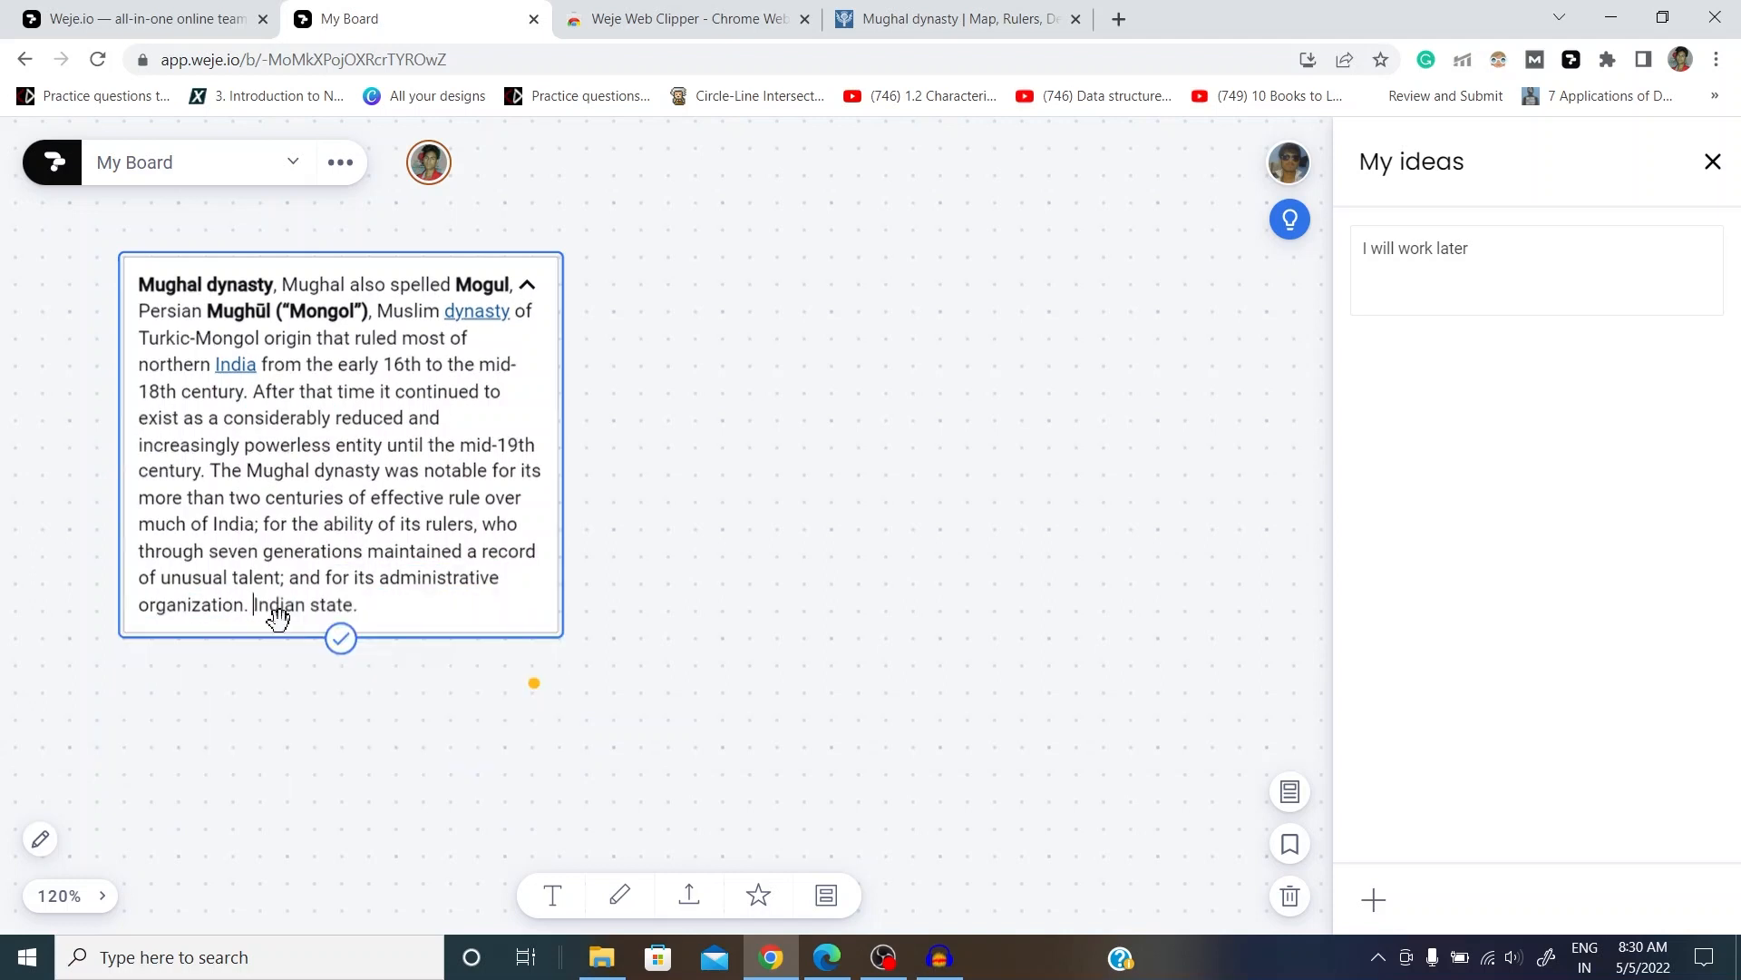
drag(392, 614, 272, 605)
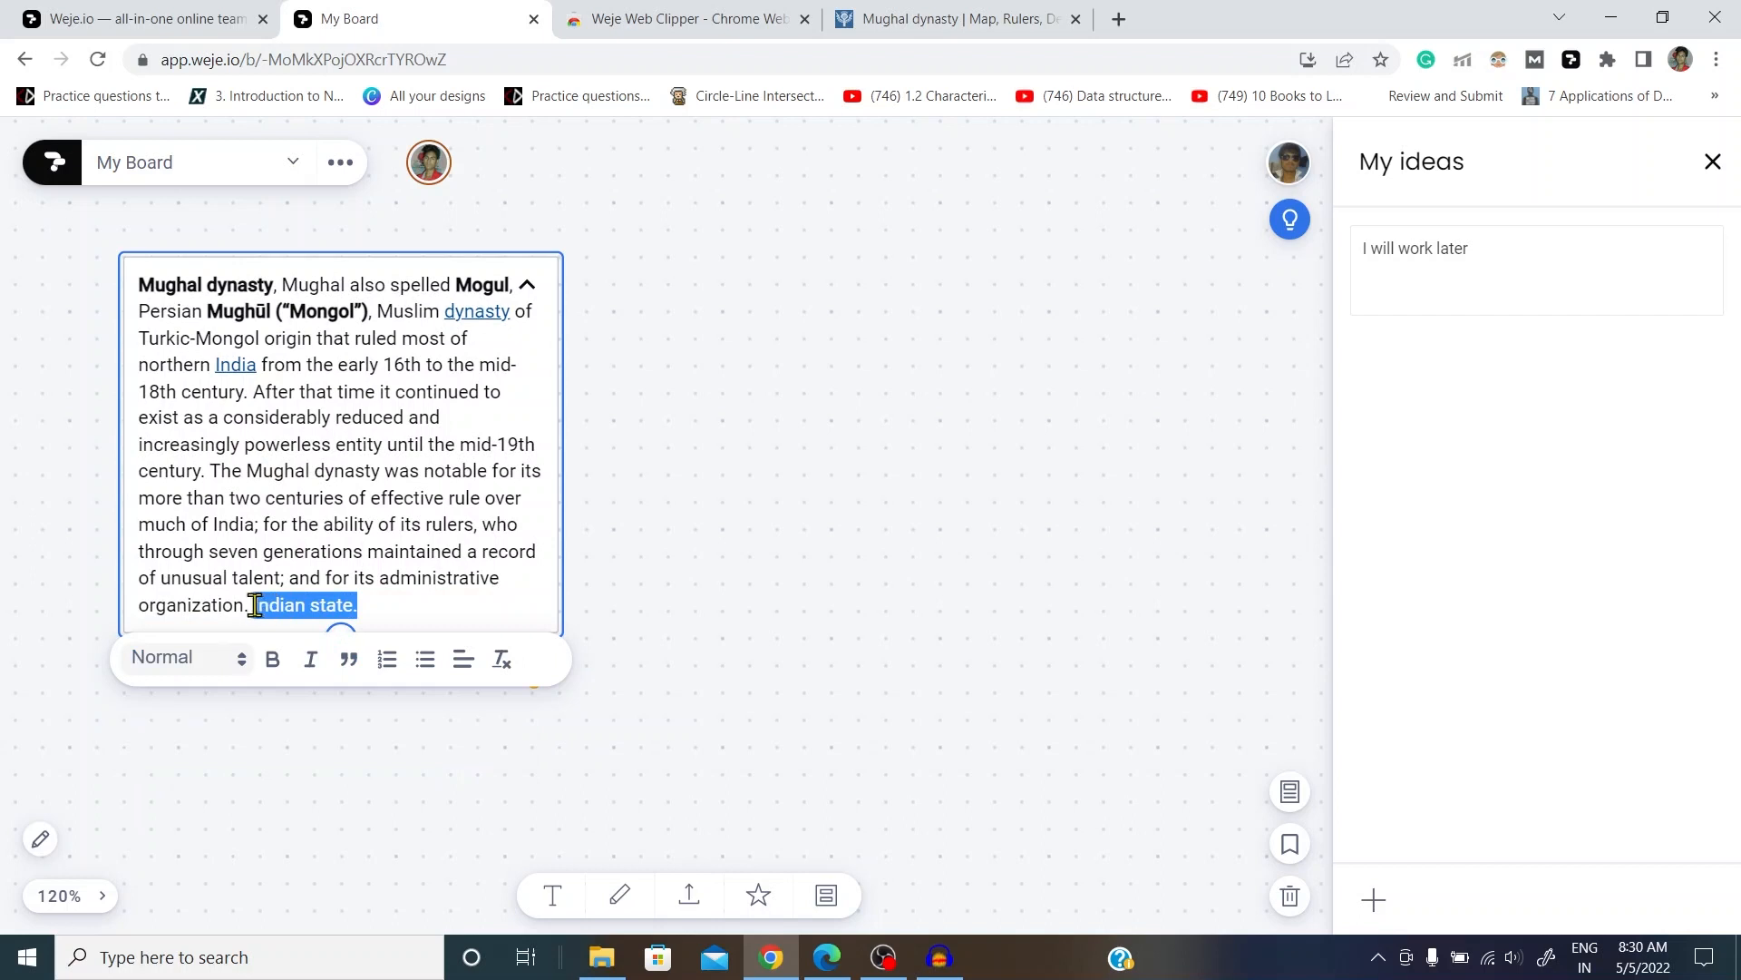
key(BackSpace)
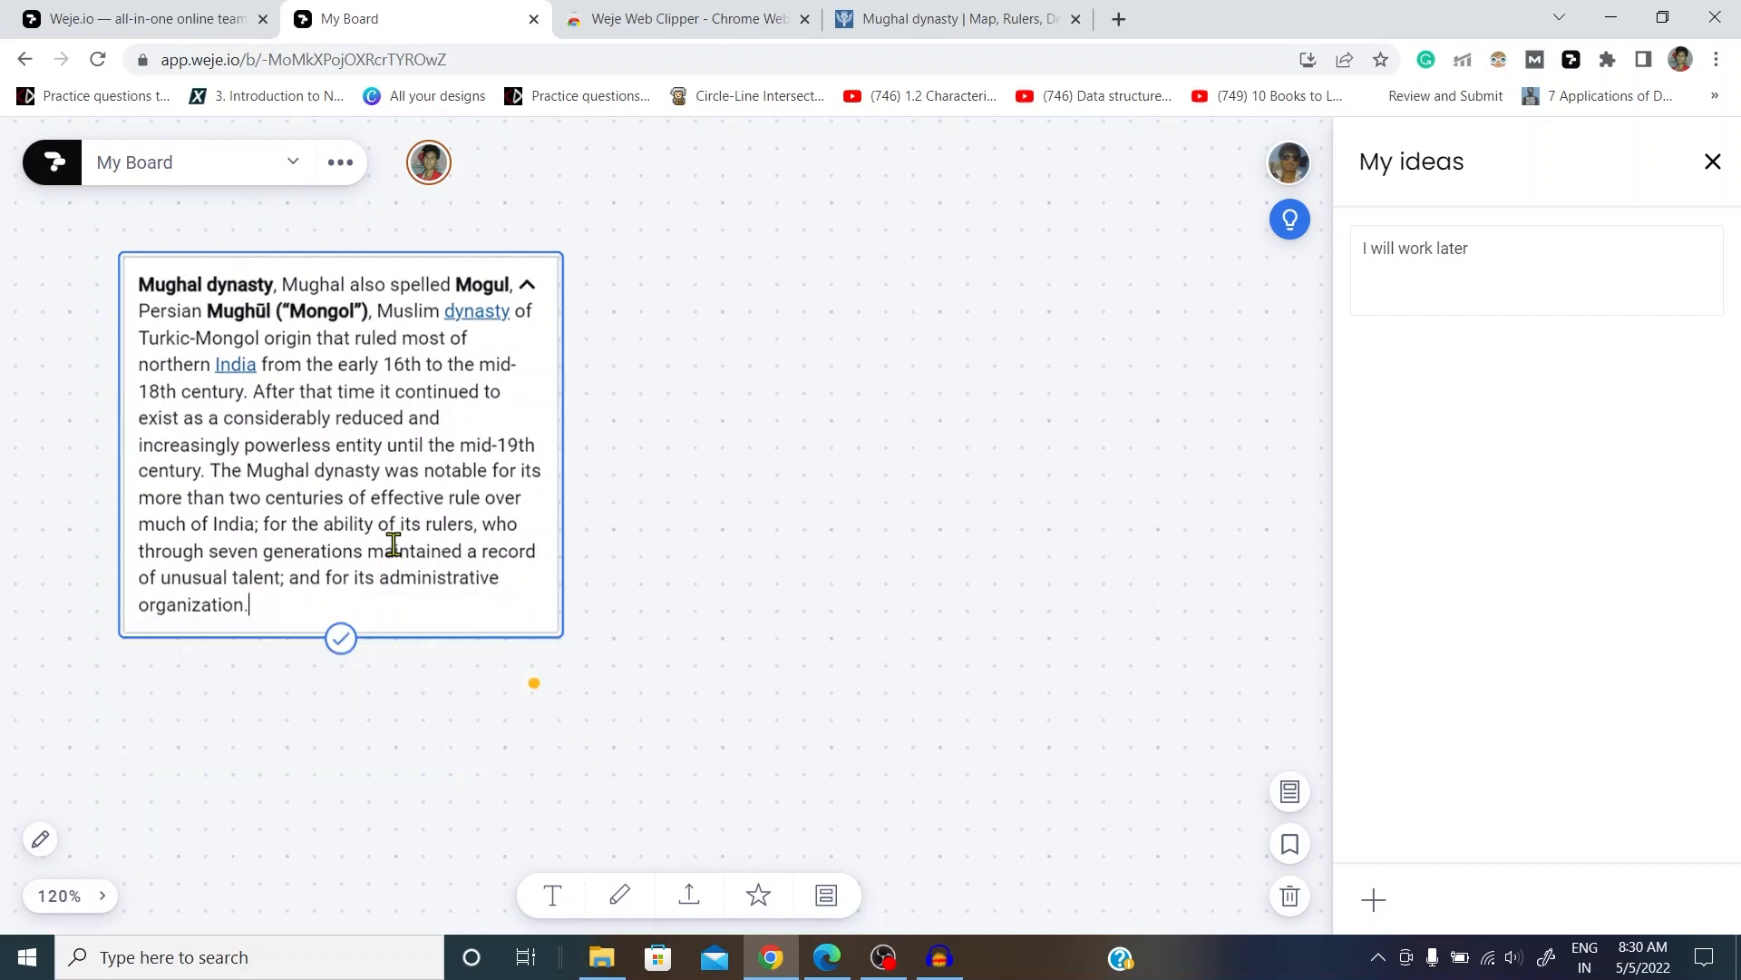
click(435, 754)
Step: Collapse the Mughal dynasty card to its title and expand it again
click(524, 322)
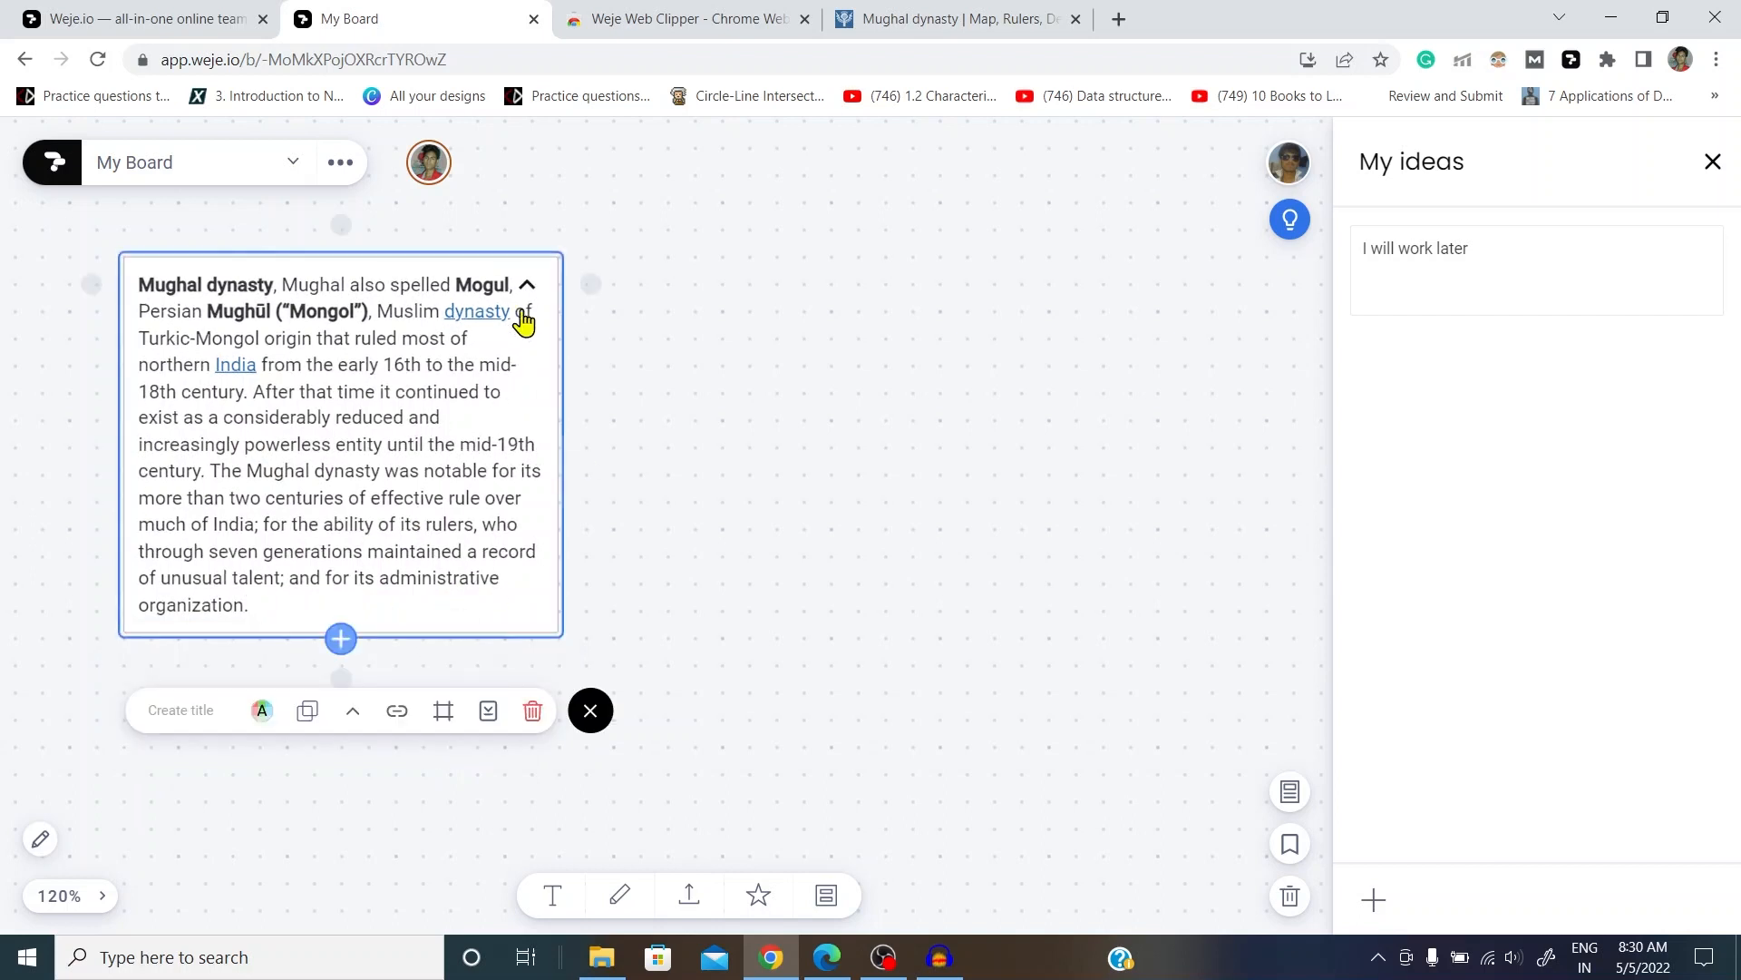
click(525, 287)
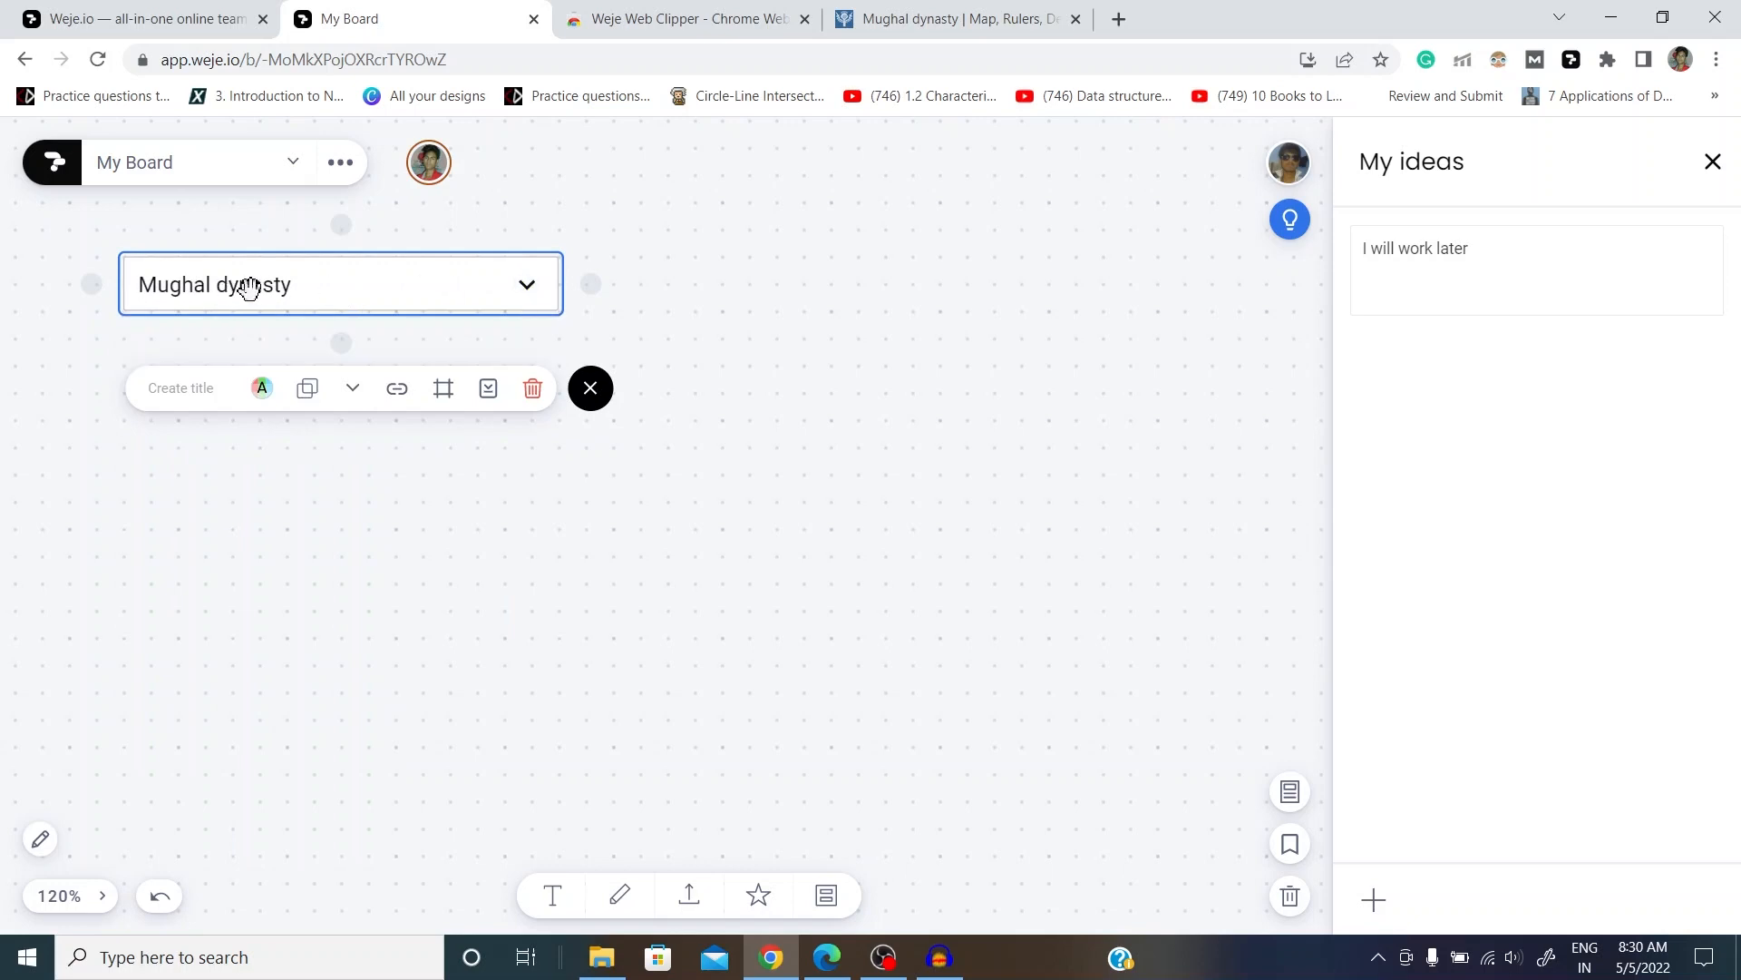
click(578, 601)
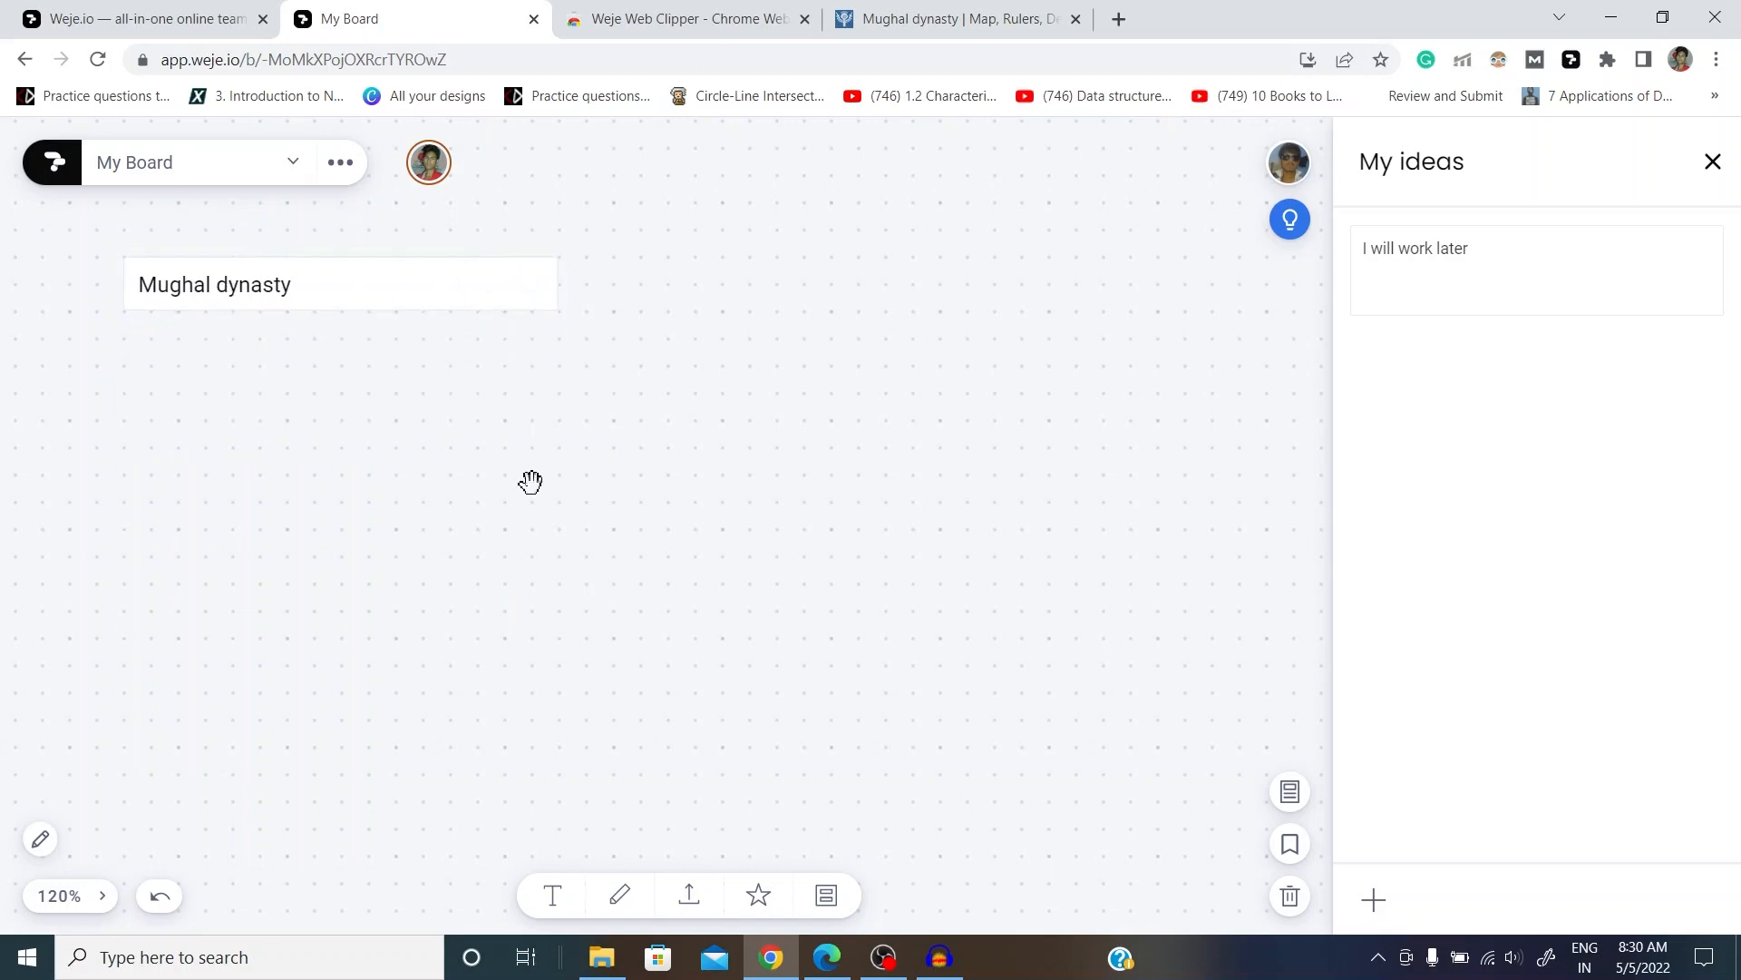
click(481, 301)
click(529, 292)
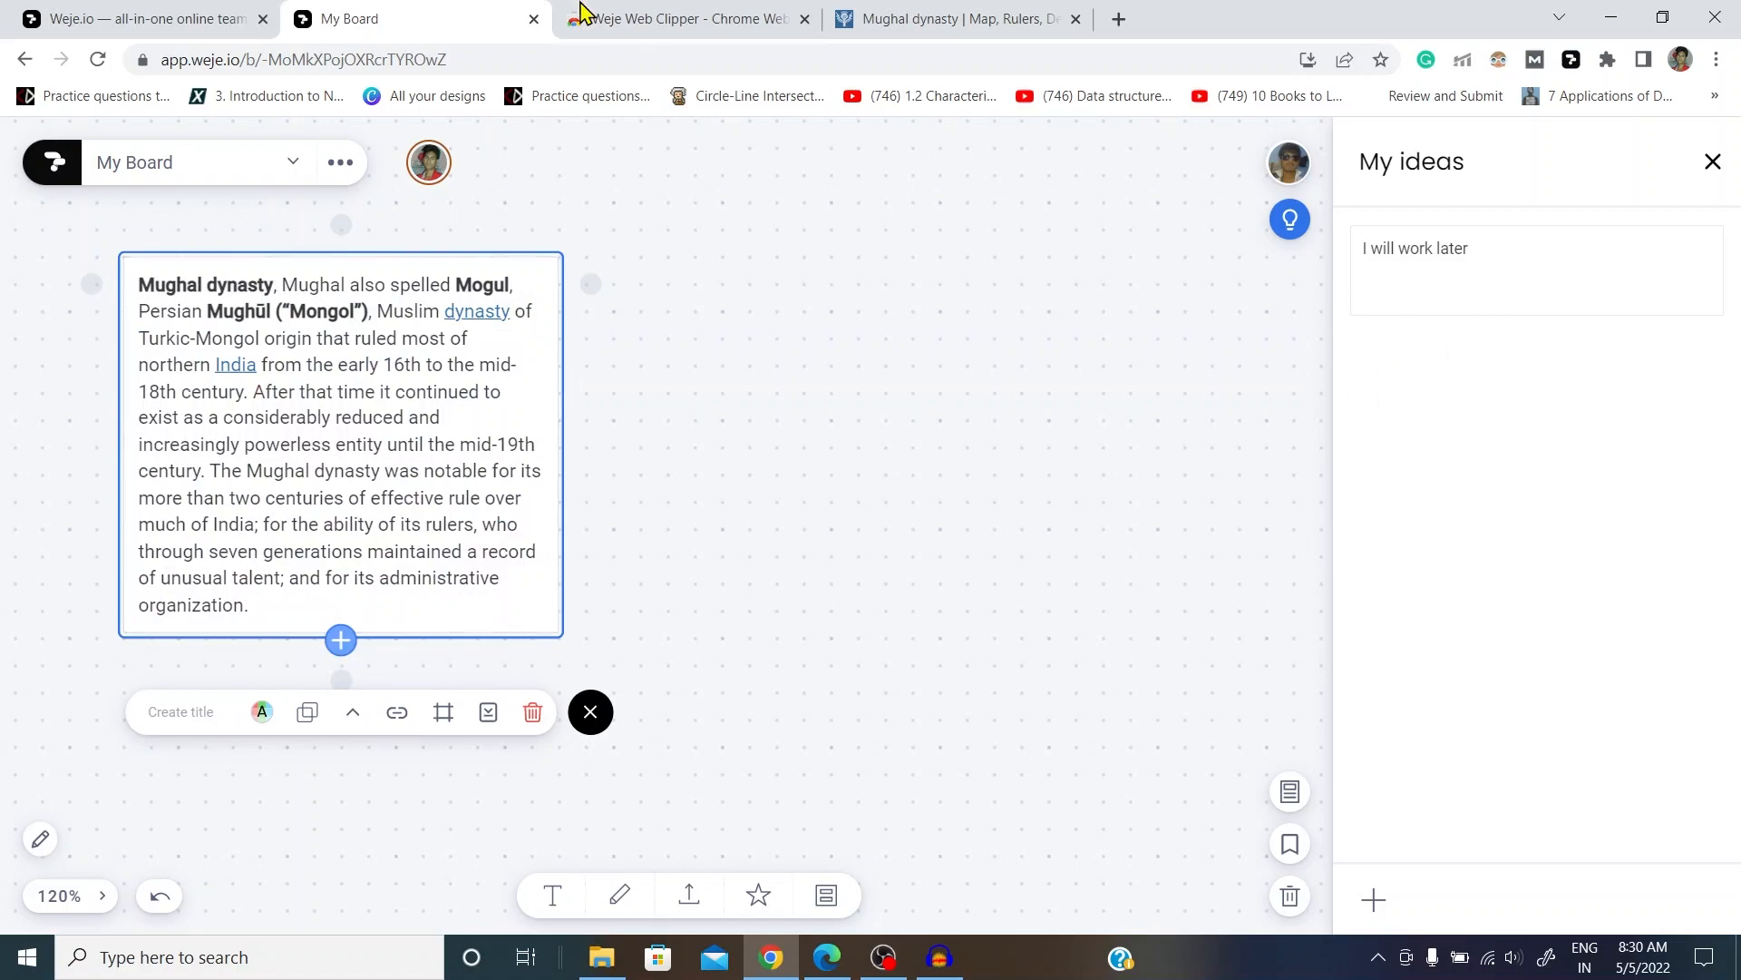
Step: Clip the first paragraph under "Bābur and the establishment of the Mughals" in the Britannica article to Weje
click(886, 18)
scroll(338, 494, down, 6)
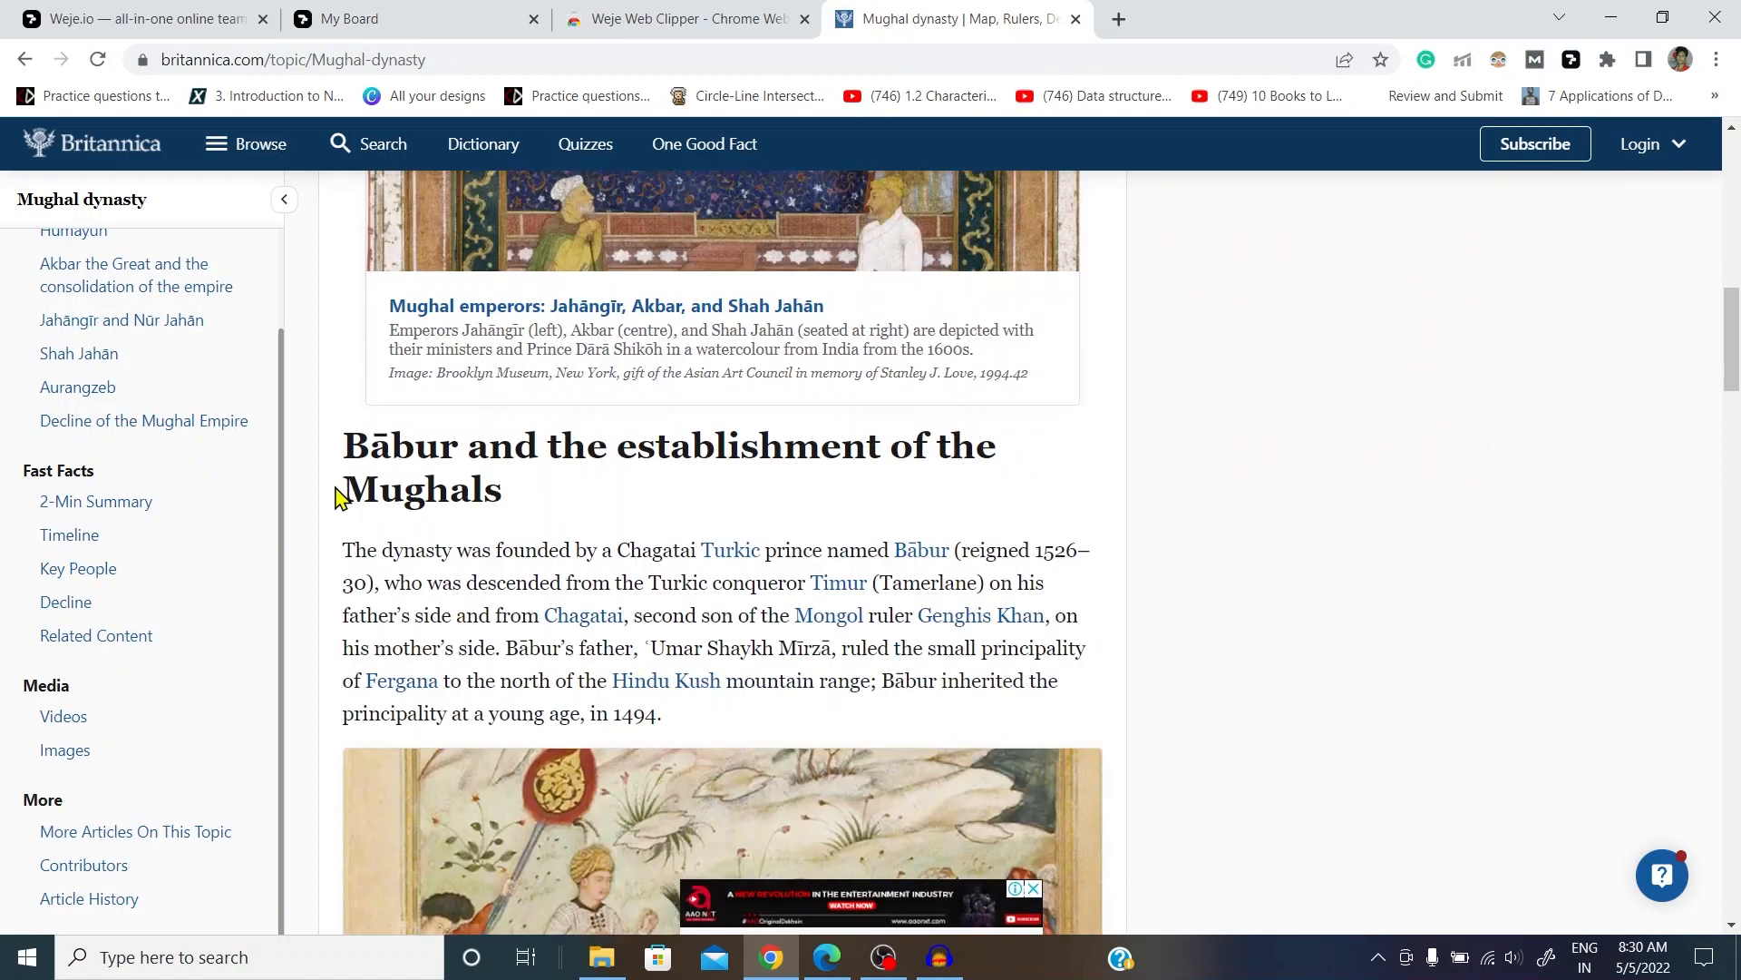
scroll(340, 490, down, 2)
drag(348, 387, 667, 554)
click(317, 395)
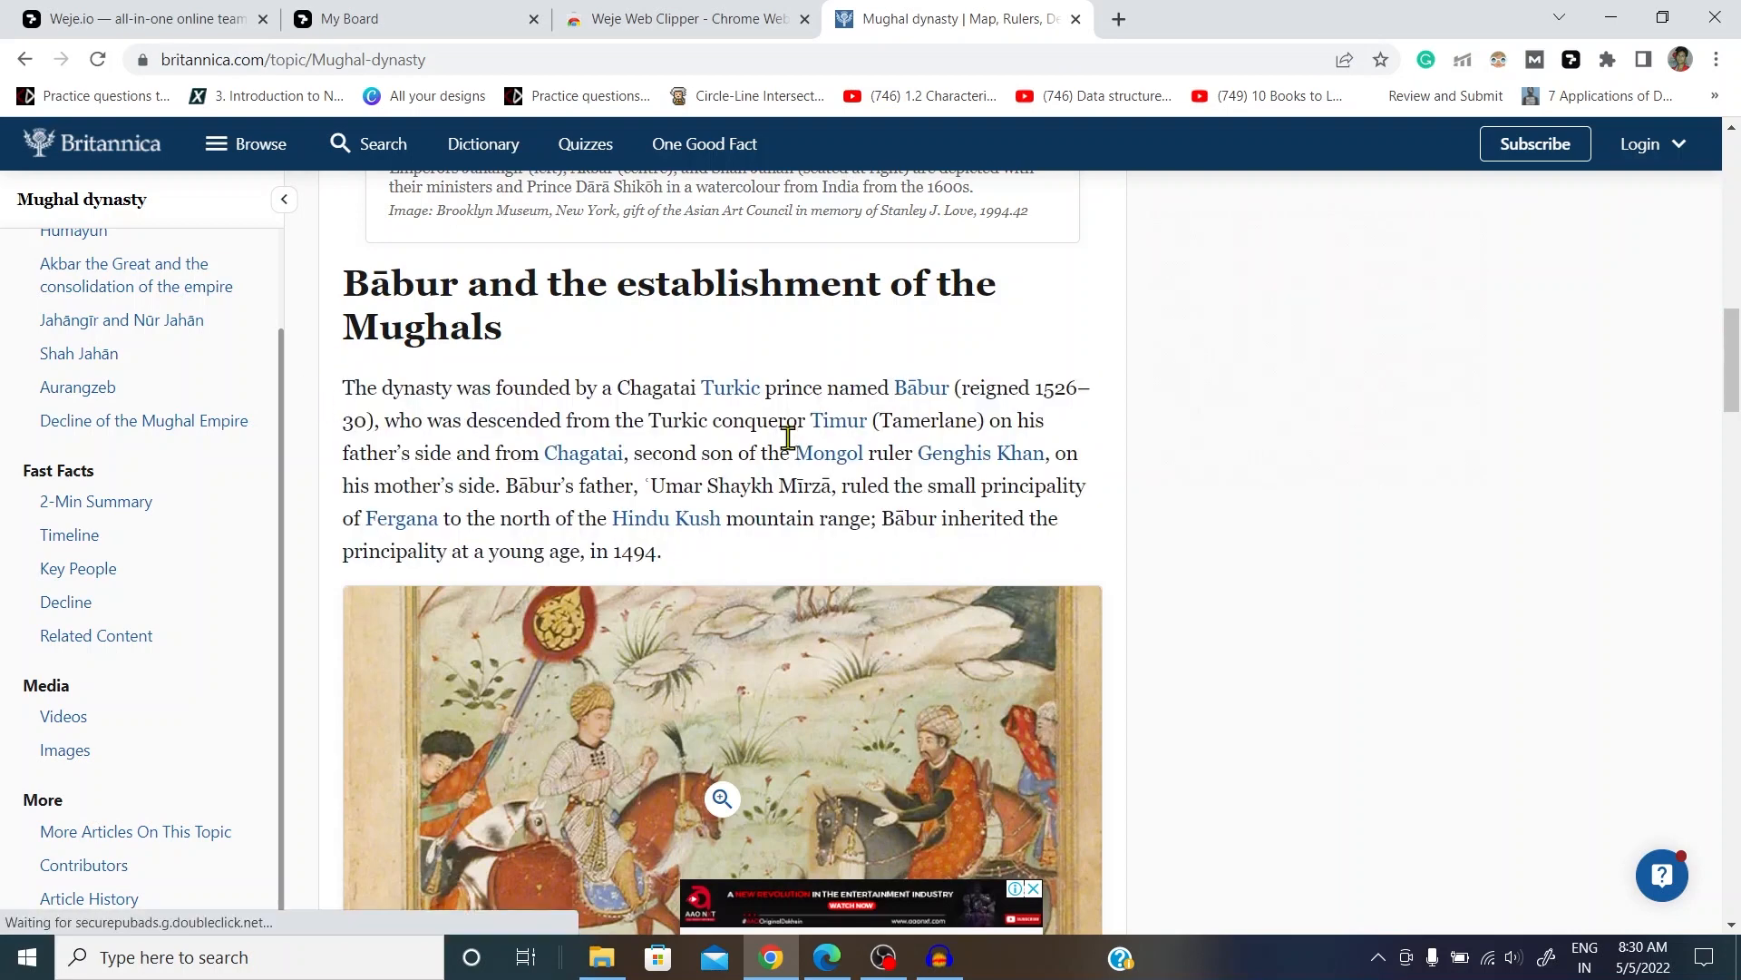
Step: Send the Bābur illustration below that paragraph to Weje with the clipper and open its enlarged view
scroll(803, 443, down, 4)
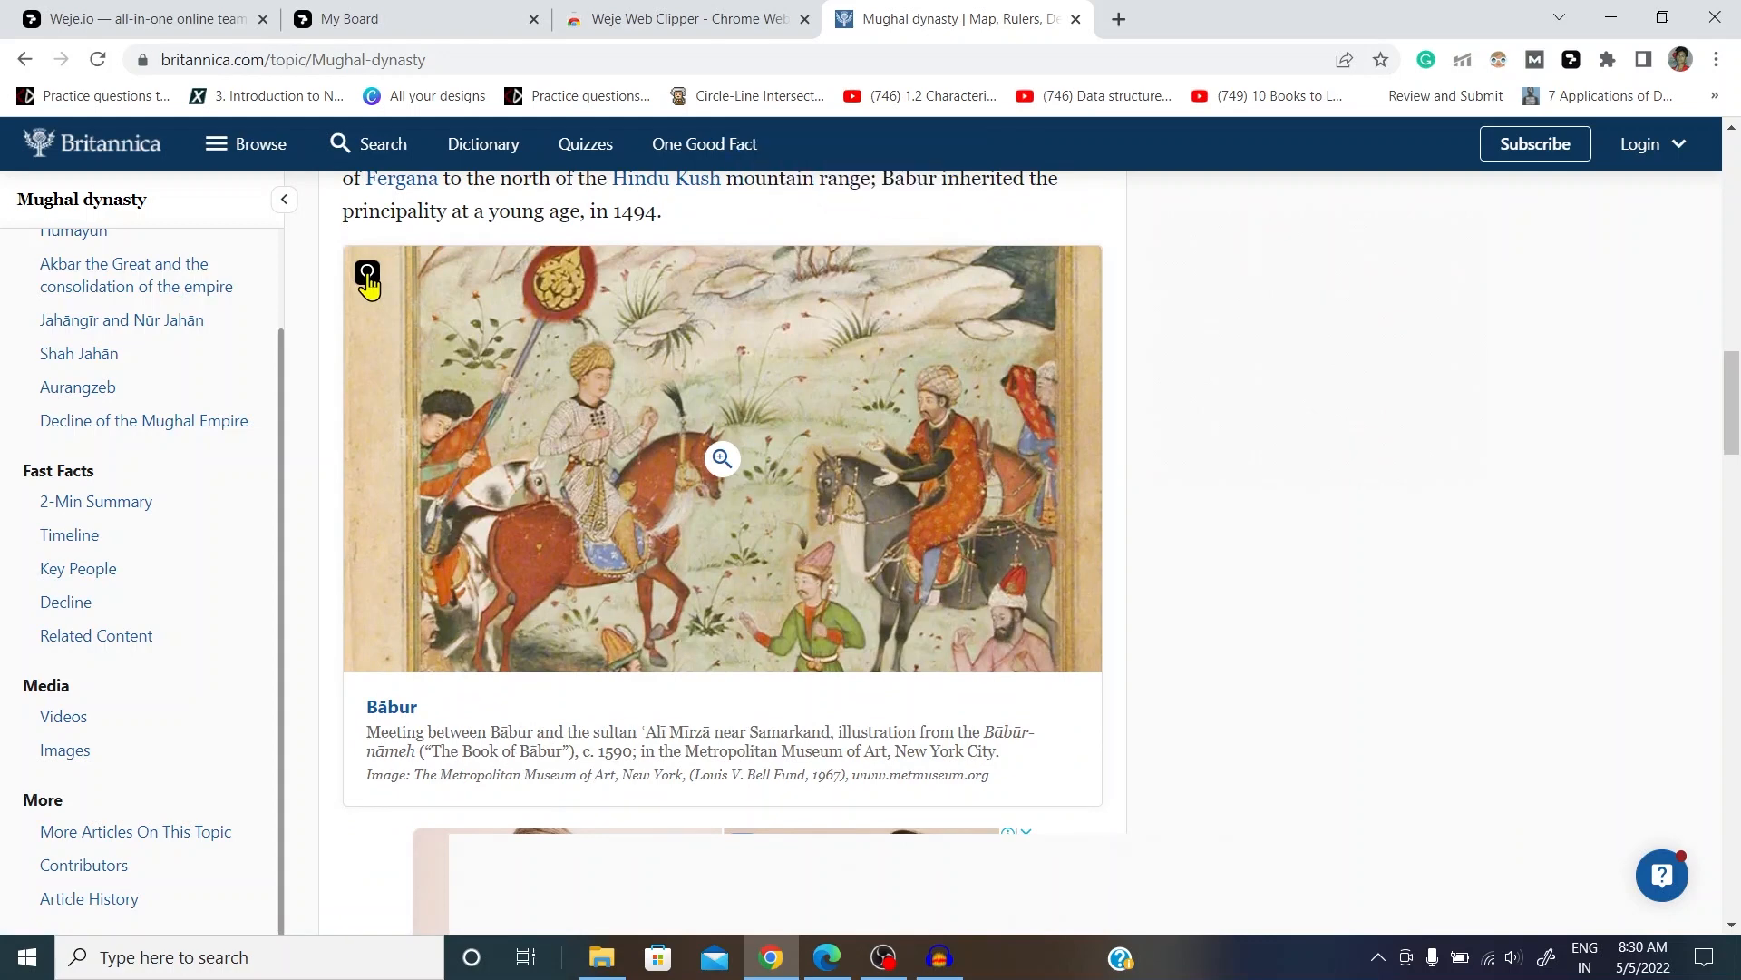
click(367, 274)
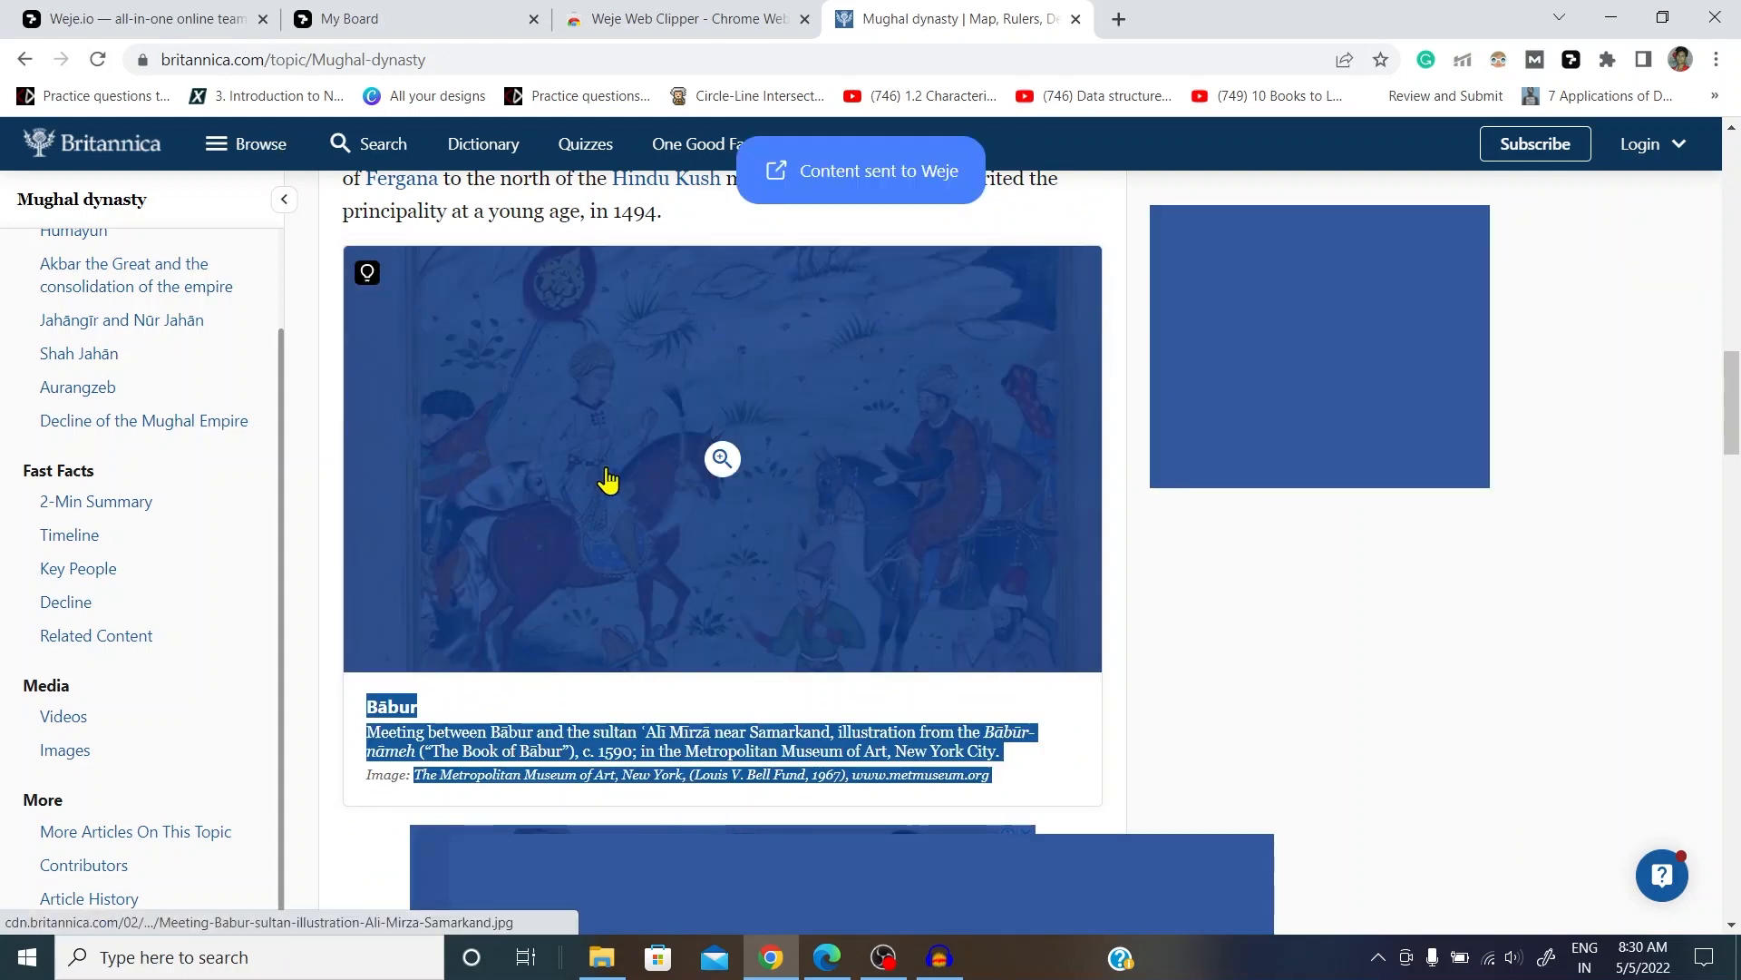
click(480, 459)
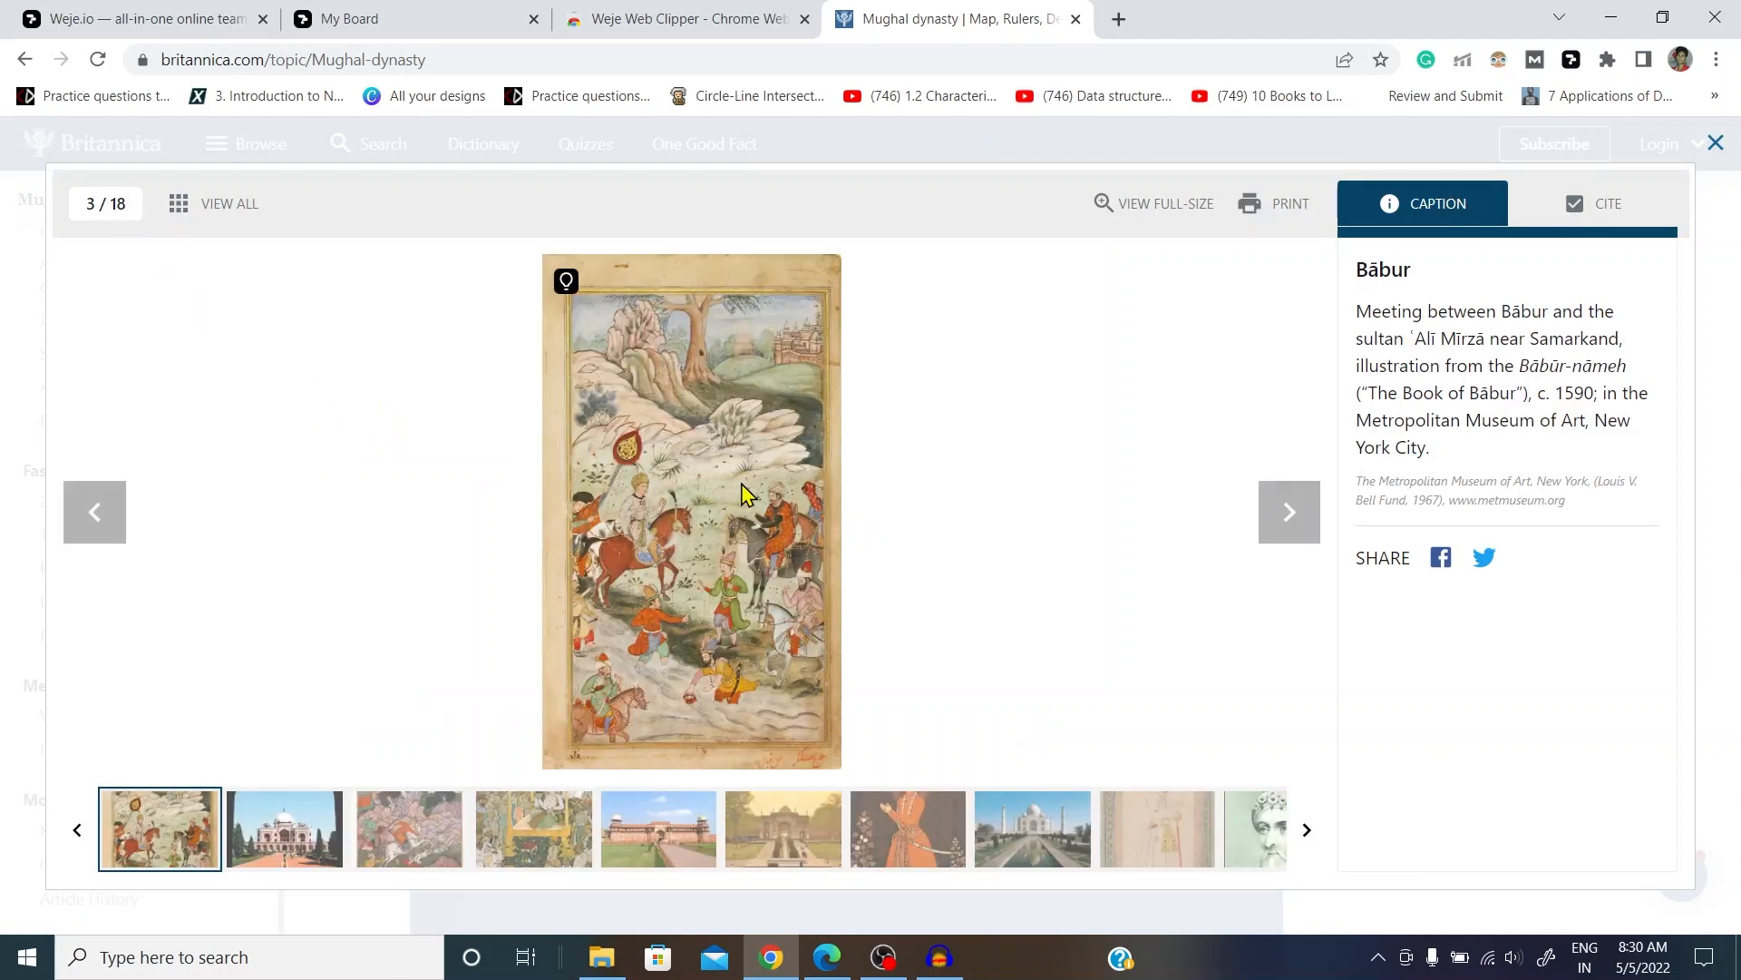
Step: Clip the enlarged Bābur illustration to Weje, then return to My Board and review the clipped items in My ideas
click(565, 280)
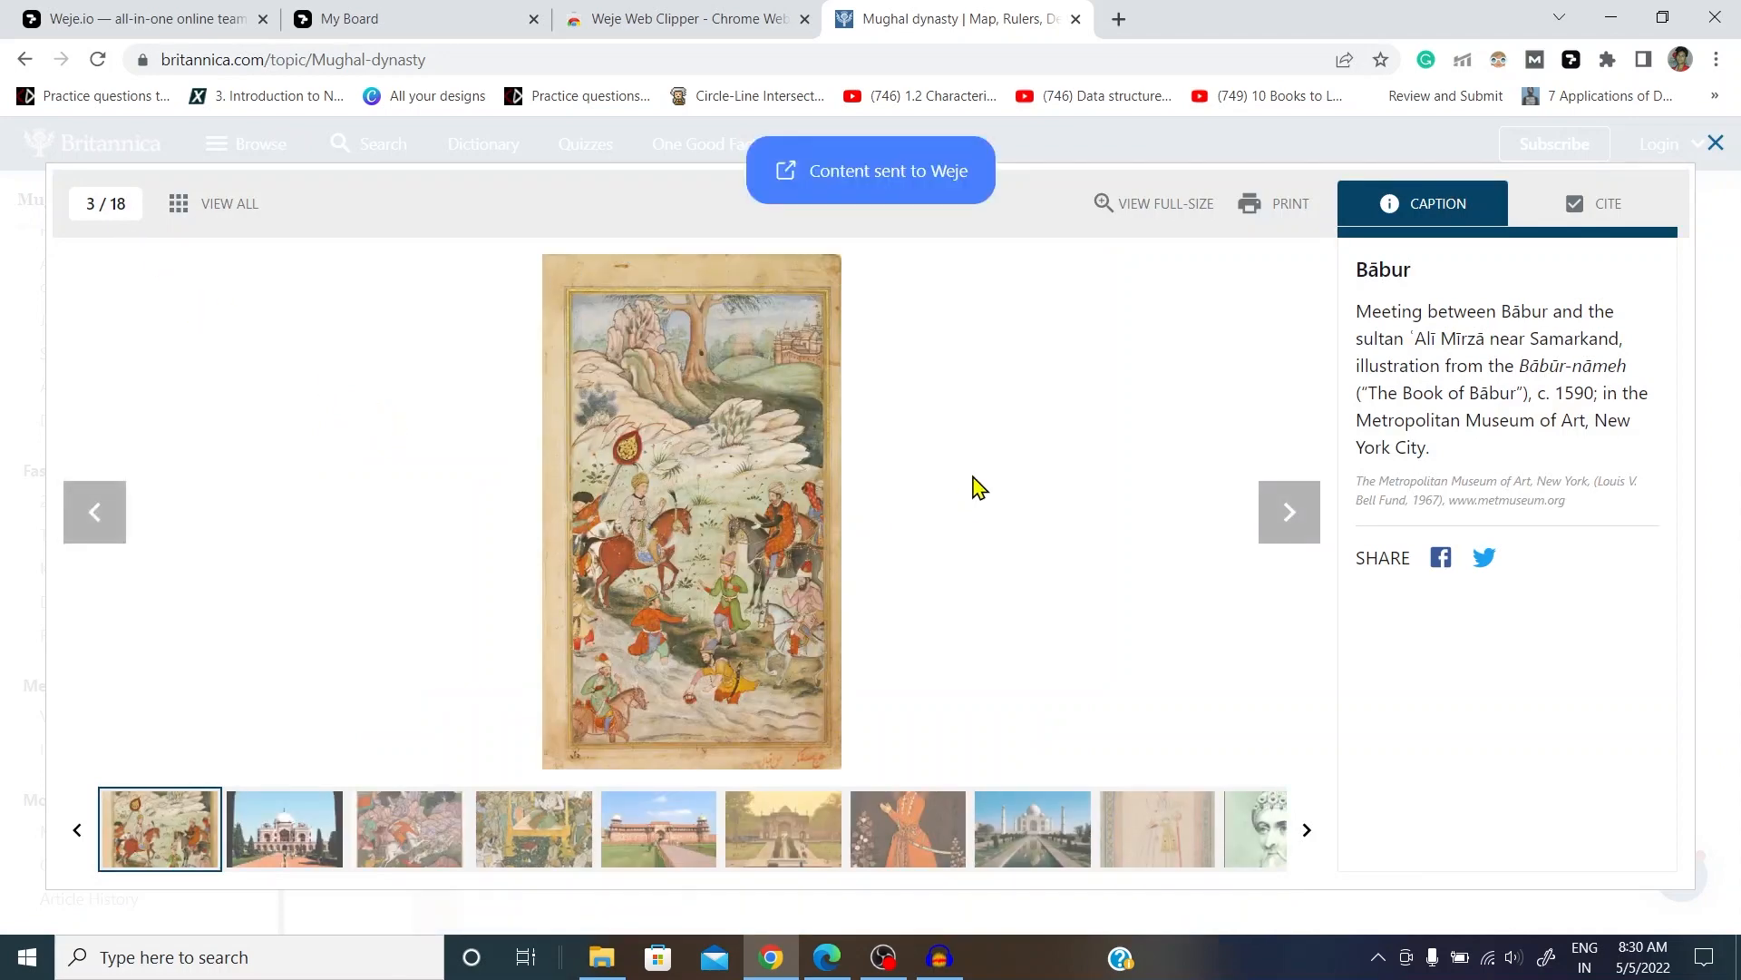
click(693, 20)
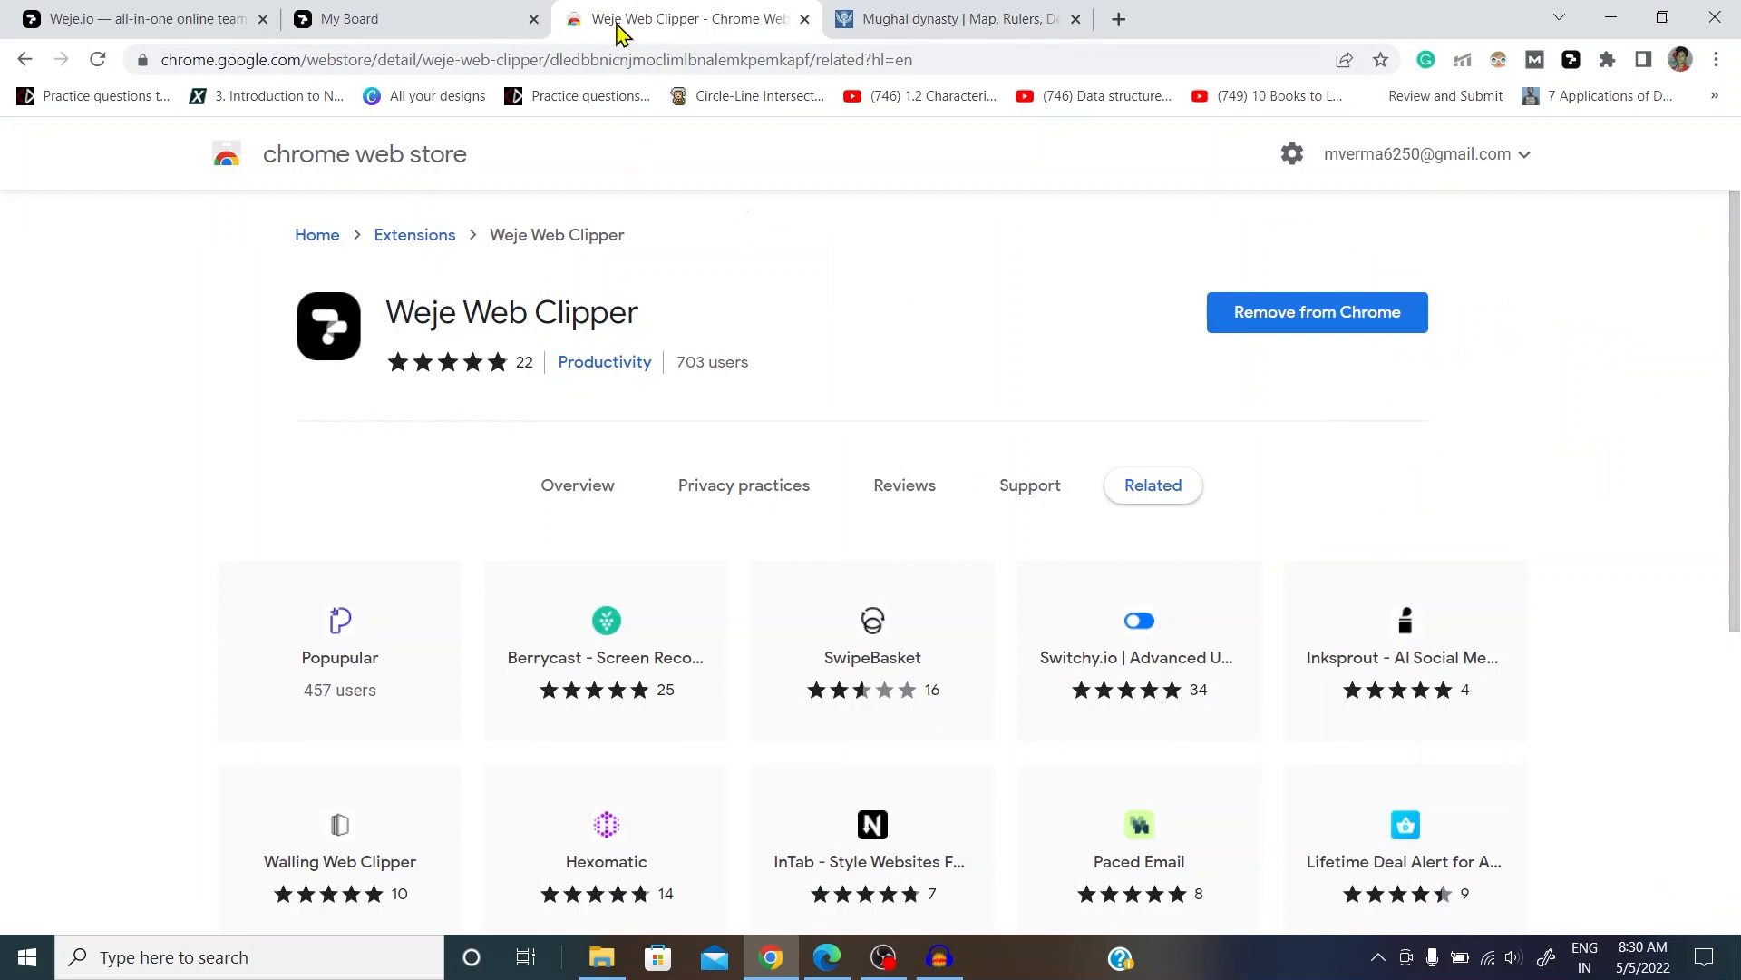
click(421, 27)
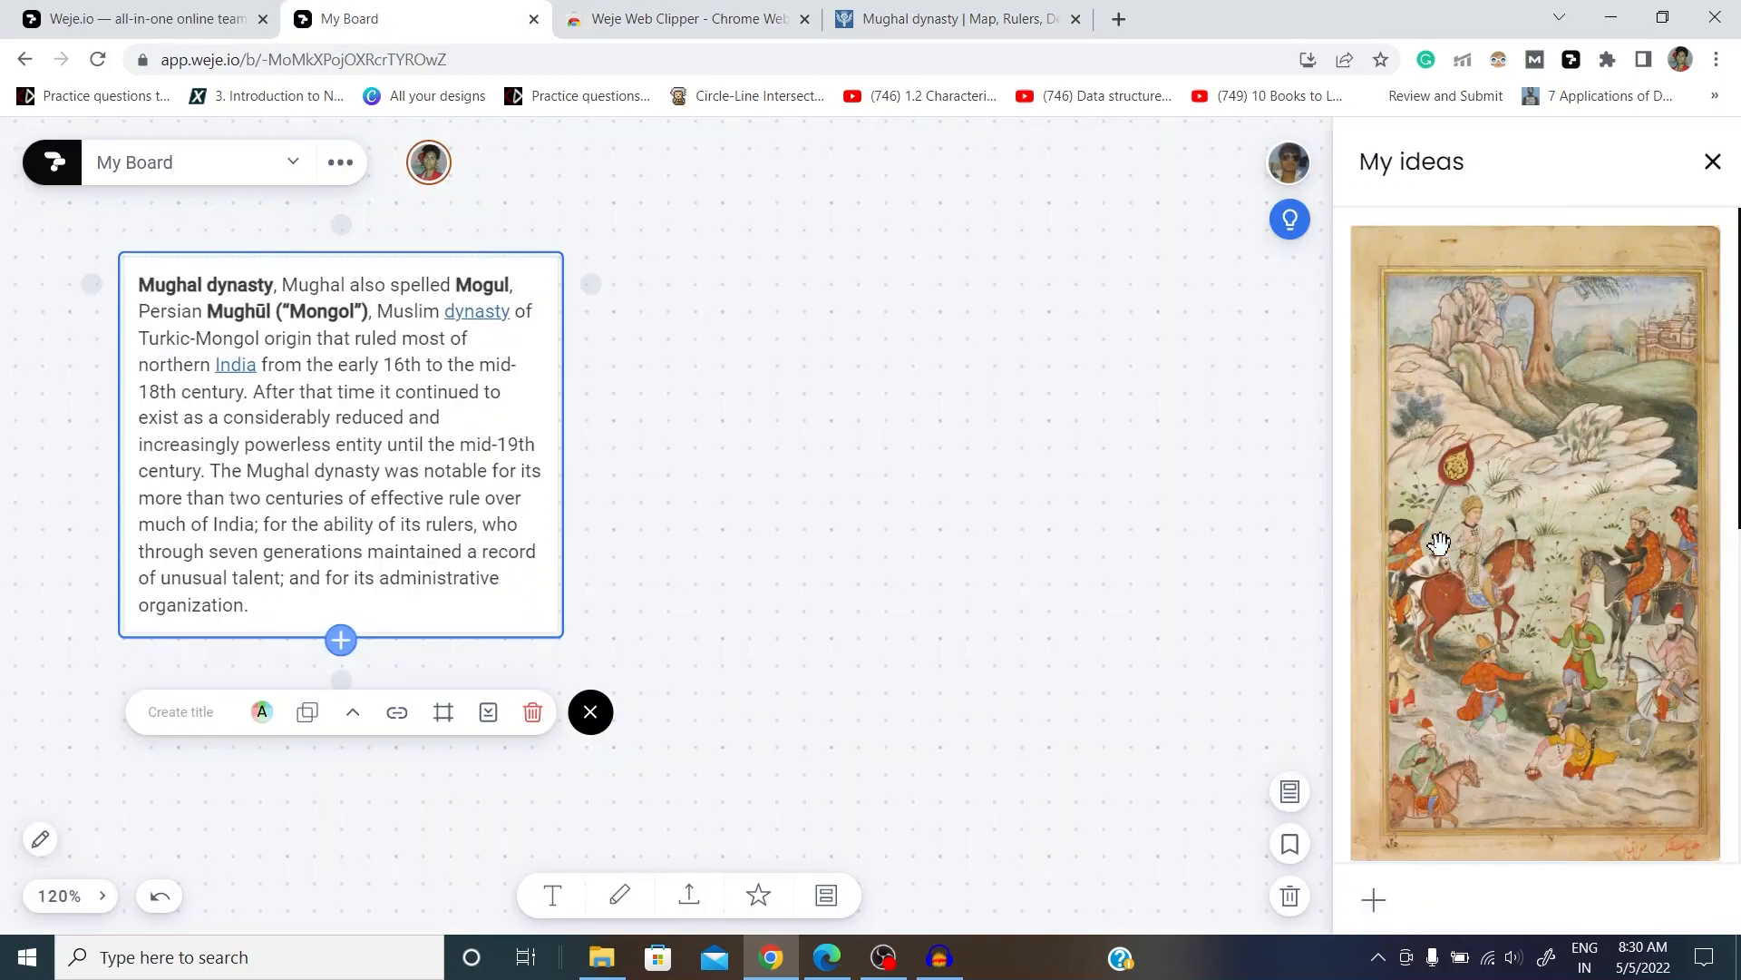
mouse_move(1519, 544)
scroll(1520, 544, down, 3)
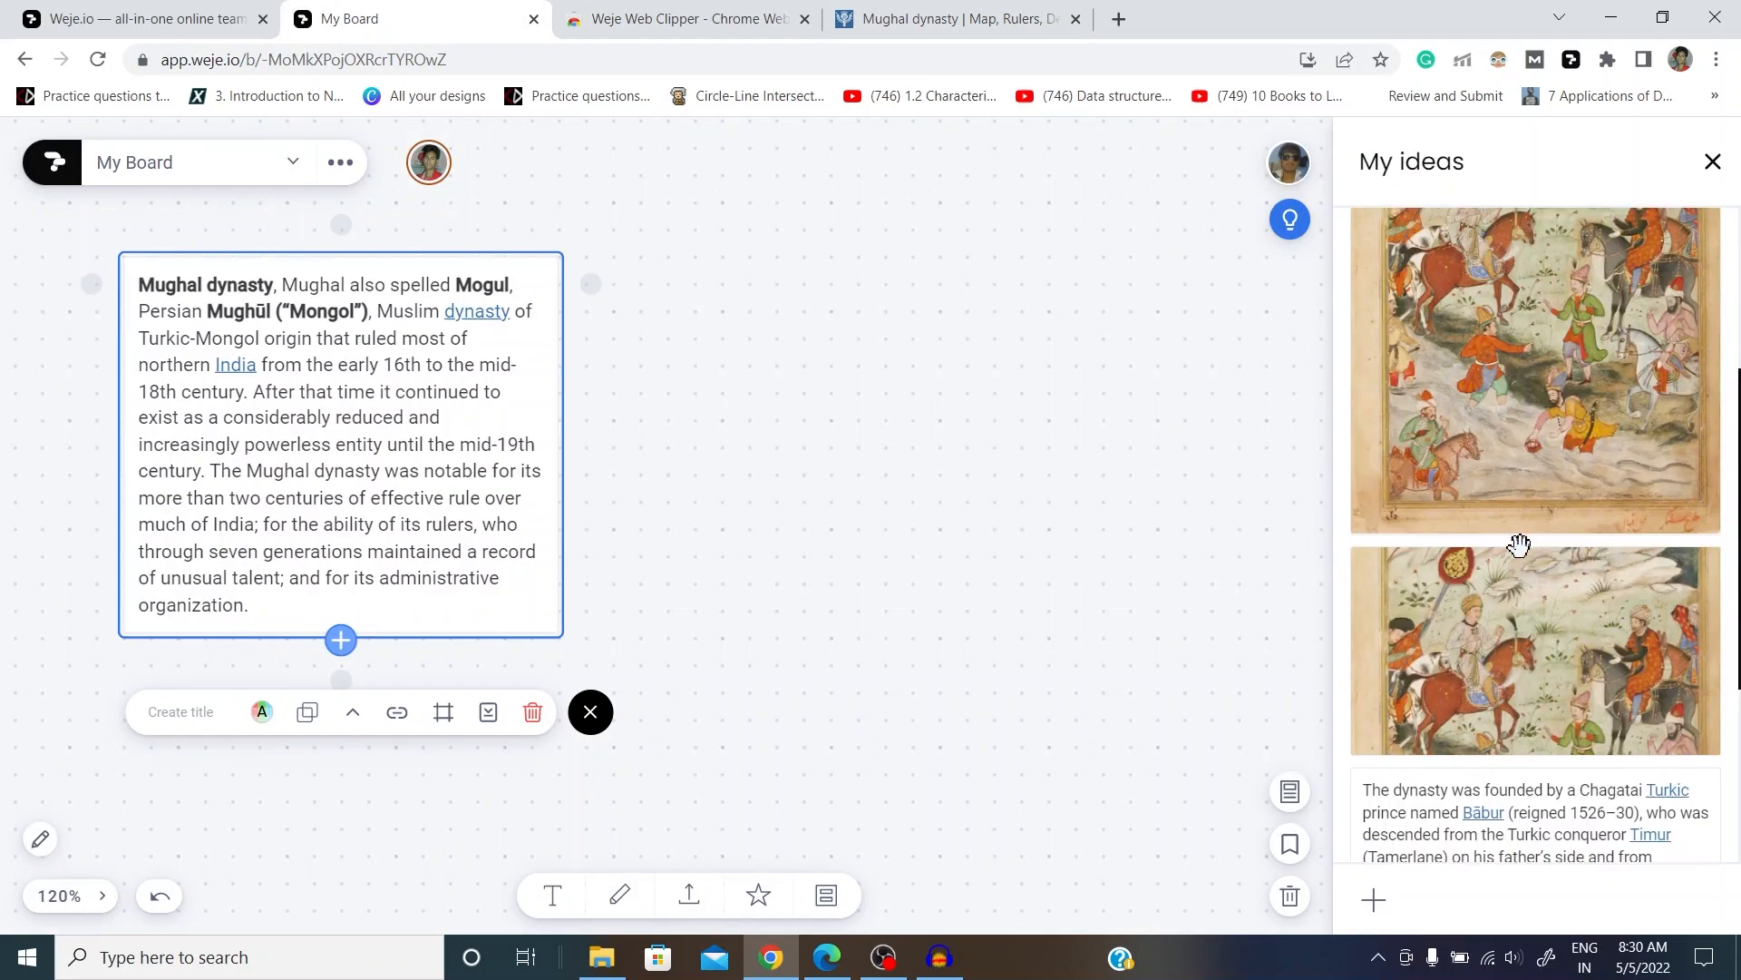
scroll(1519, 544, down, 3)
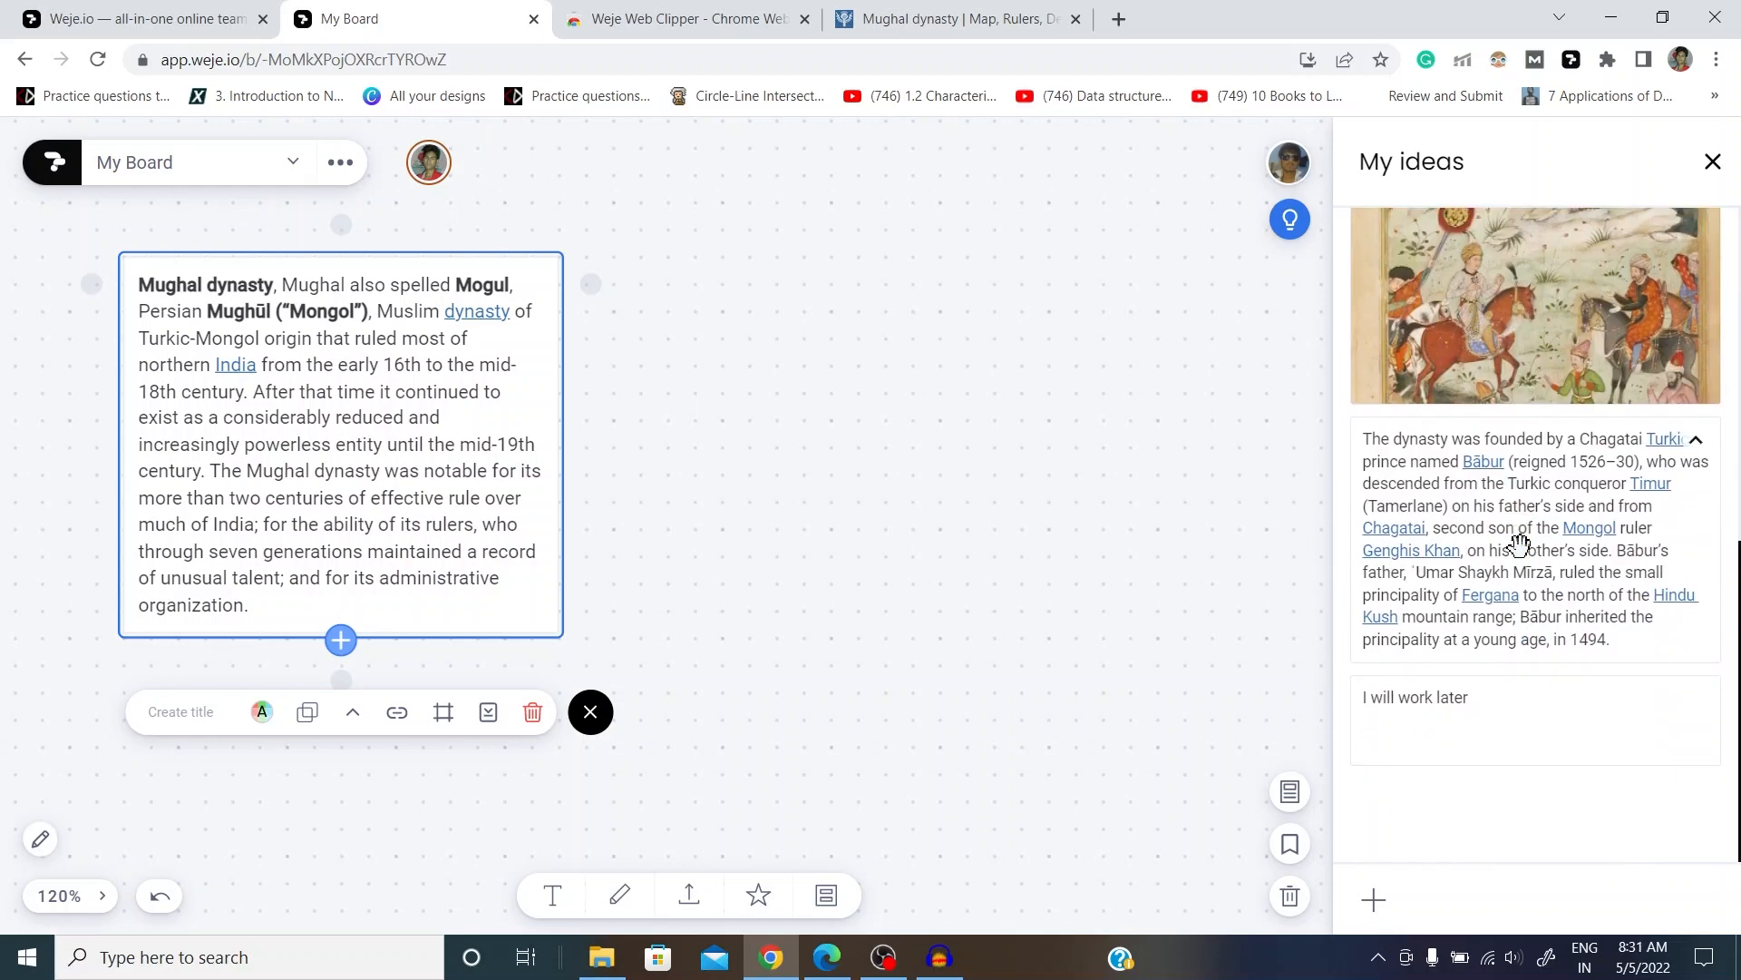
scroll(1520, 544, up, 3)
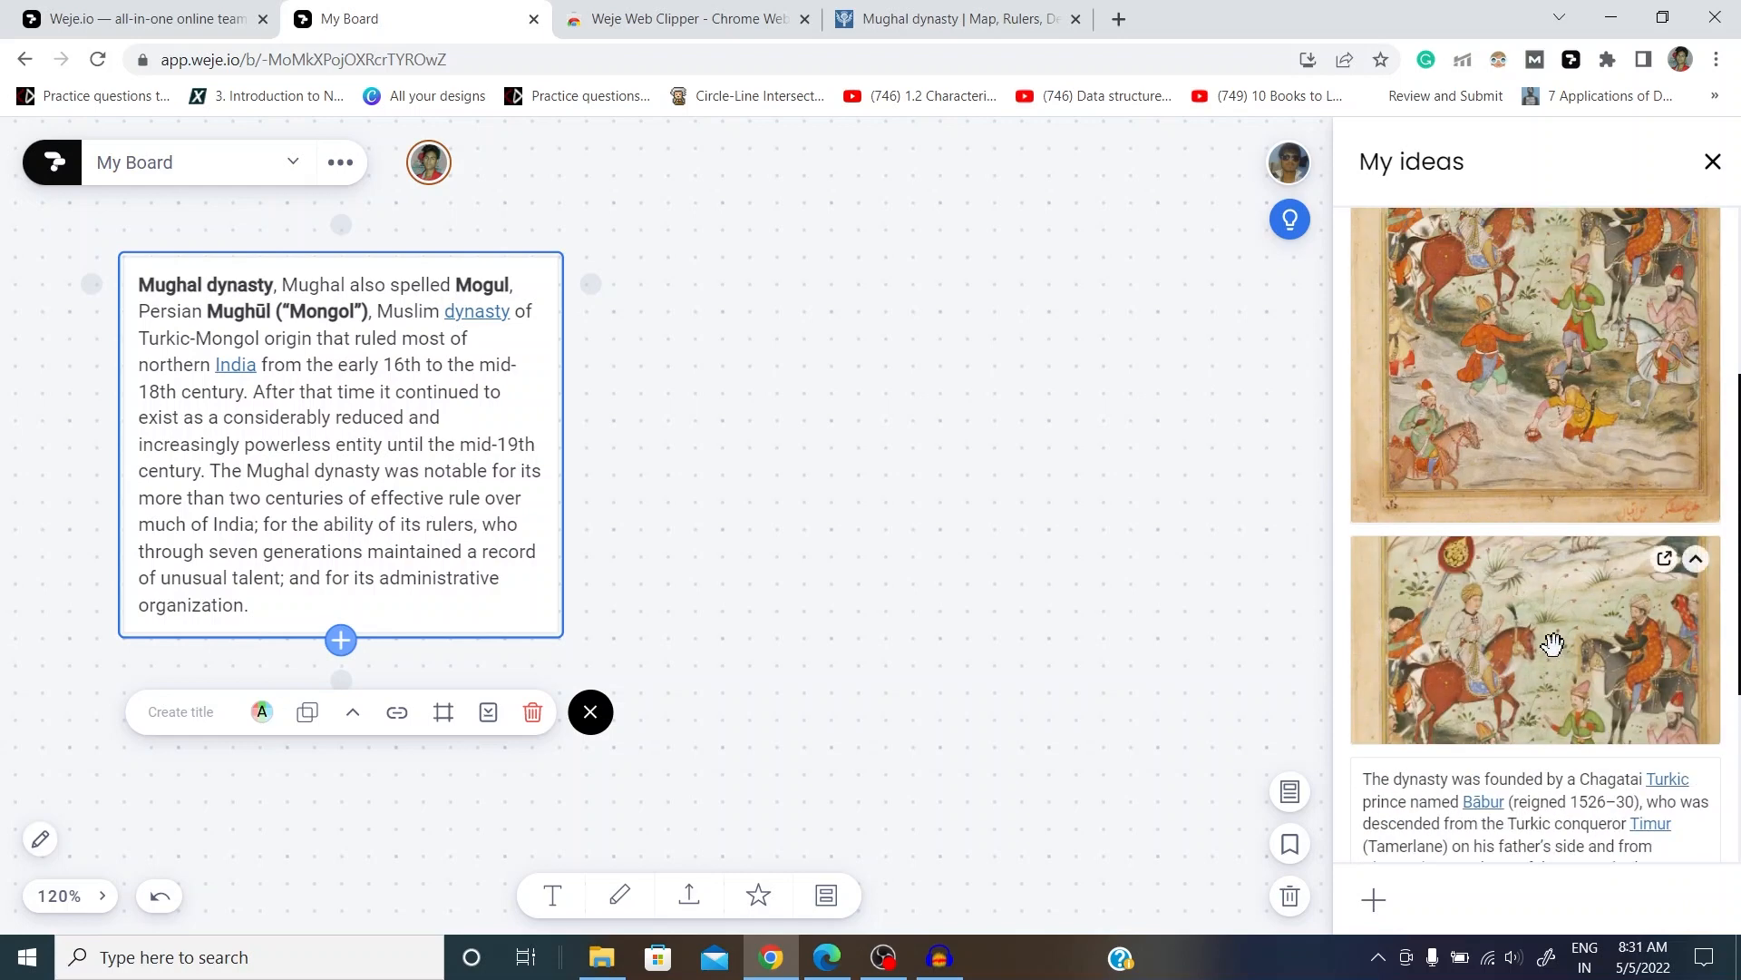
scroll(1552, 644, up, 3)
Step: Return to the Britannica article, close the enlarged illustration and clip the paragraph beginning "In 1504 he conquered Kabul" to Weje
click(961, 18)
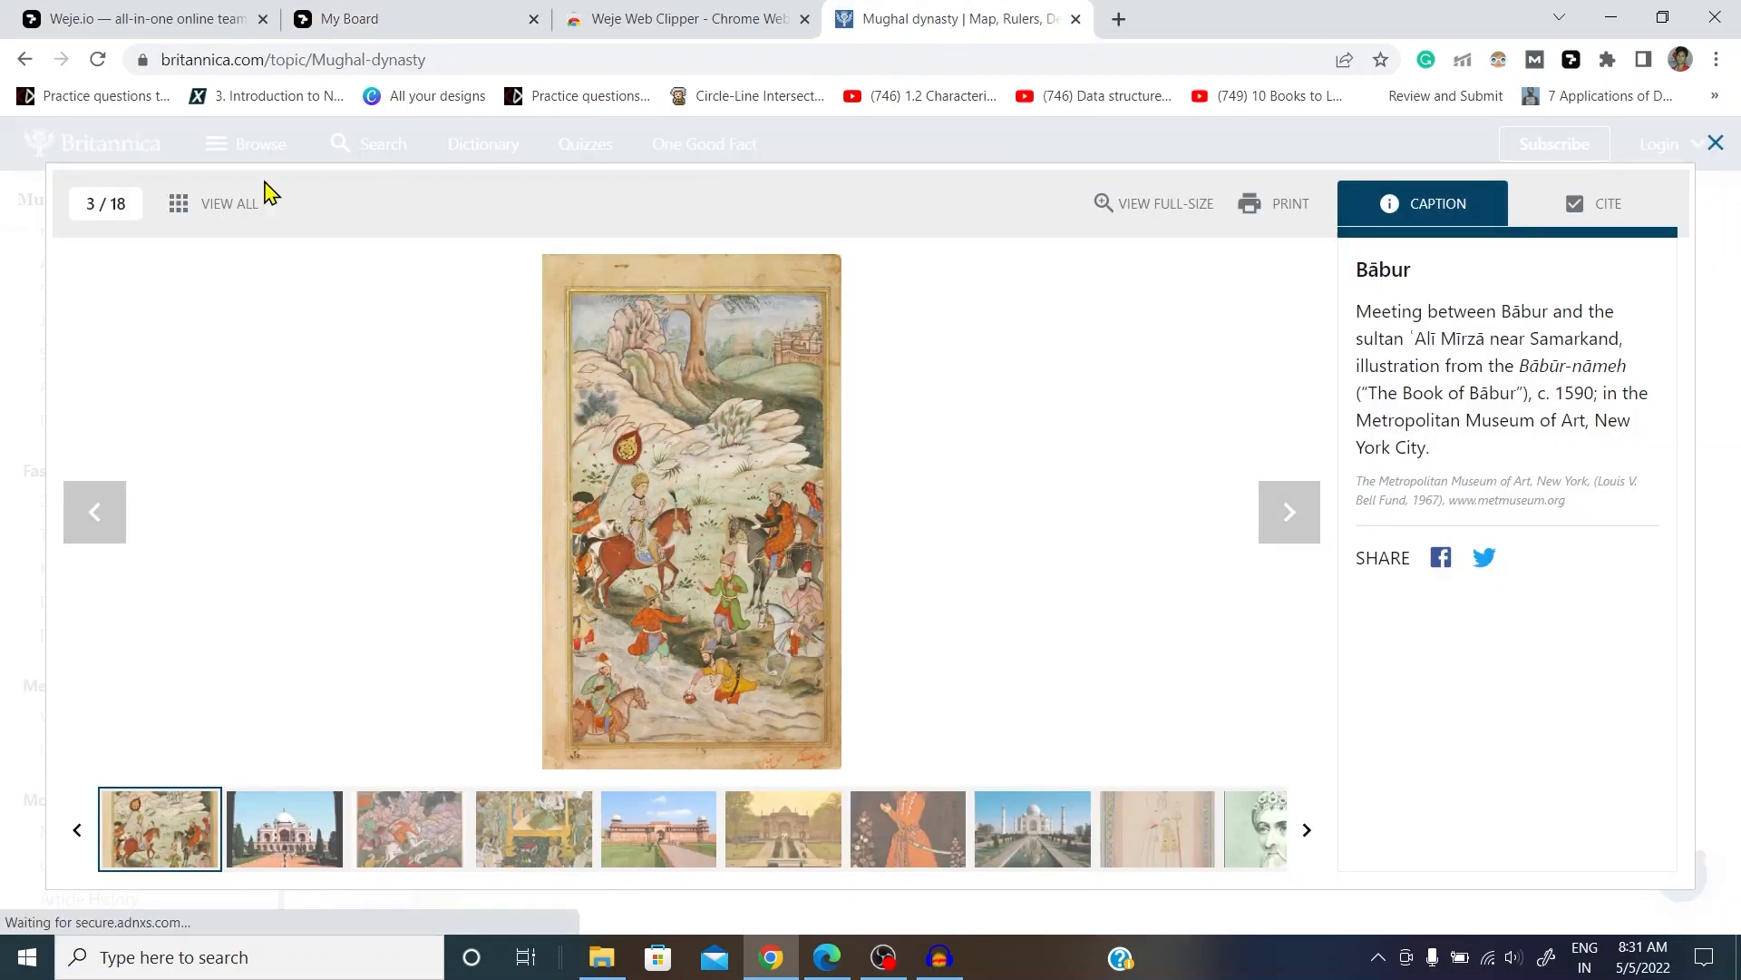
click(1715, 143)
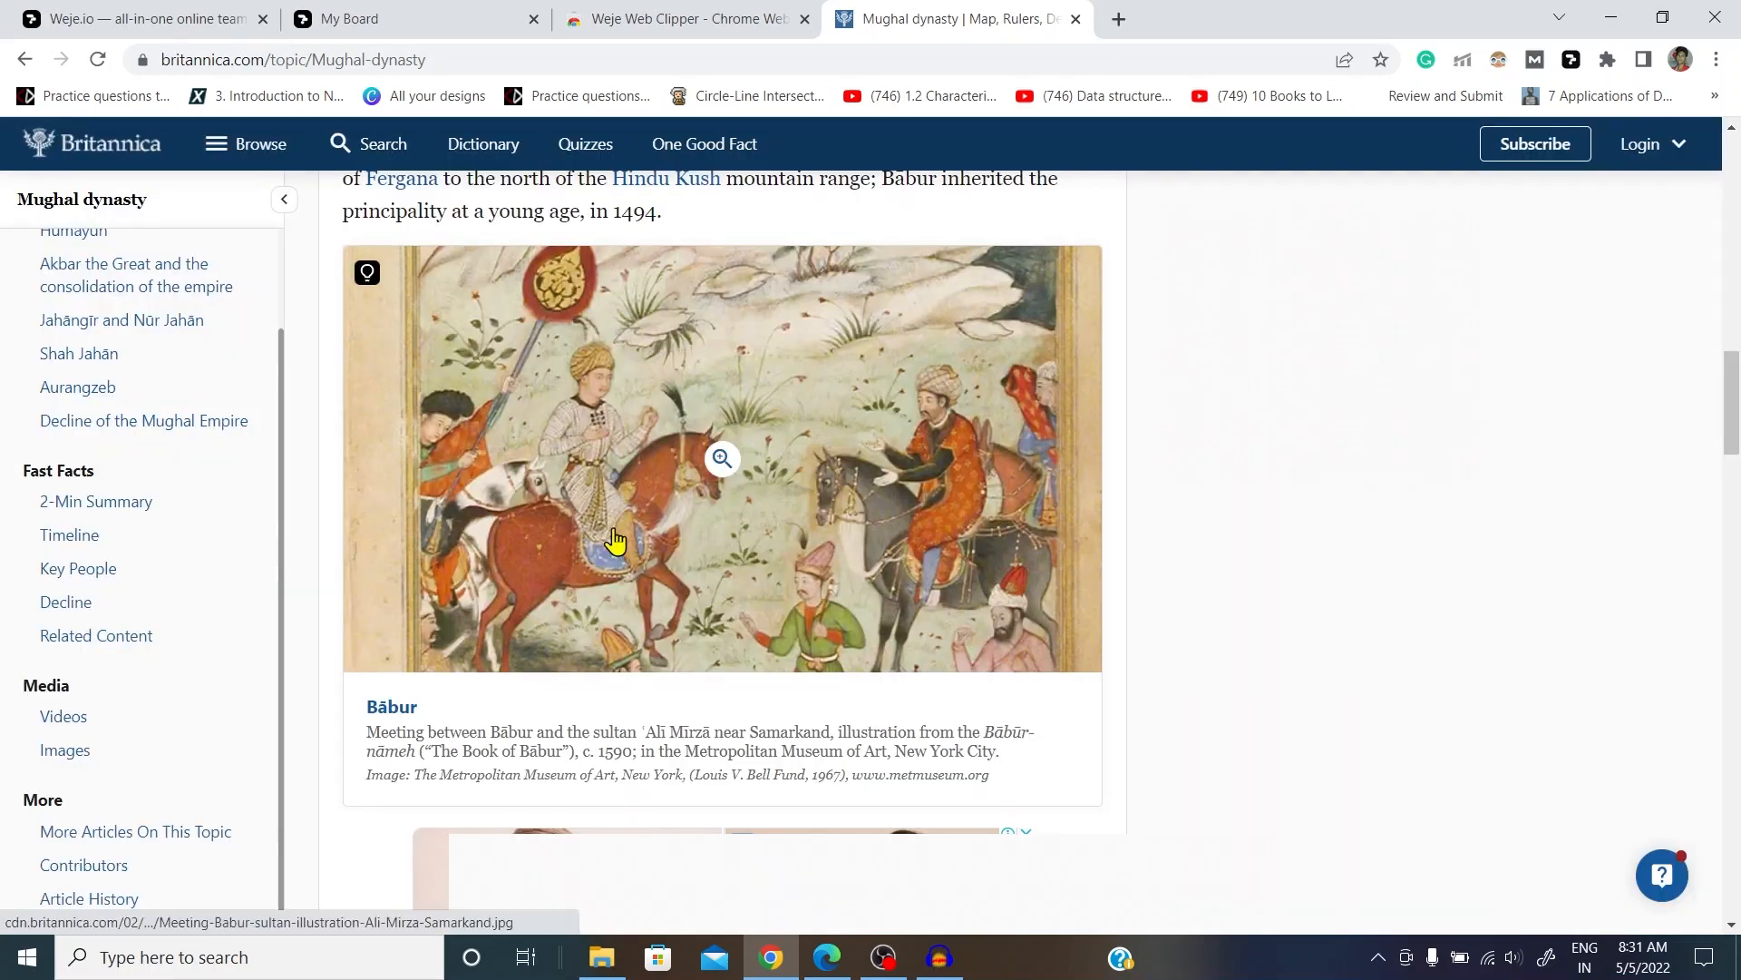
scroll(615, 541, down, 2)
scroll(615, 542, down, 10)
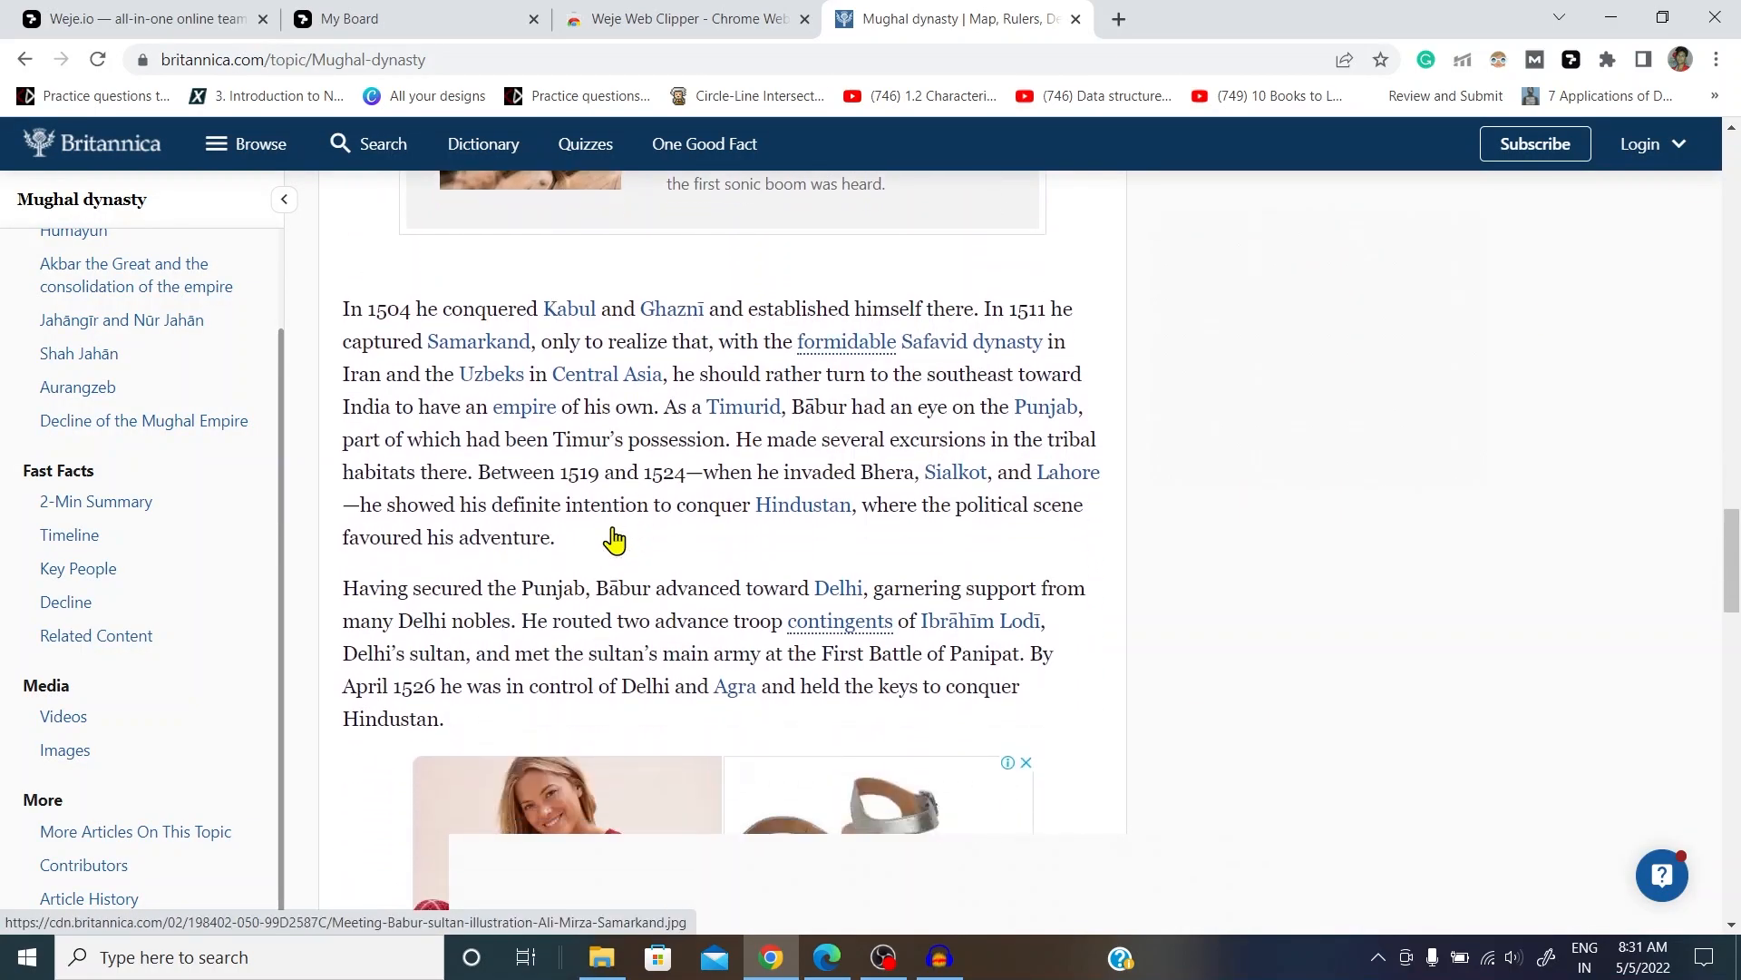
drag(343, 309, 694, 511)
click(313, 317)
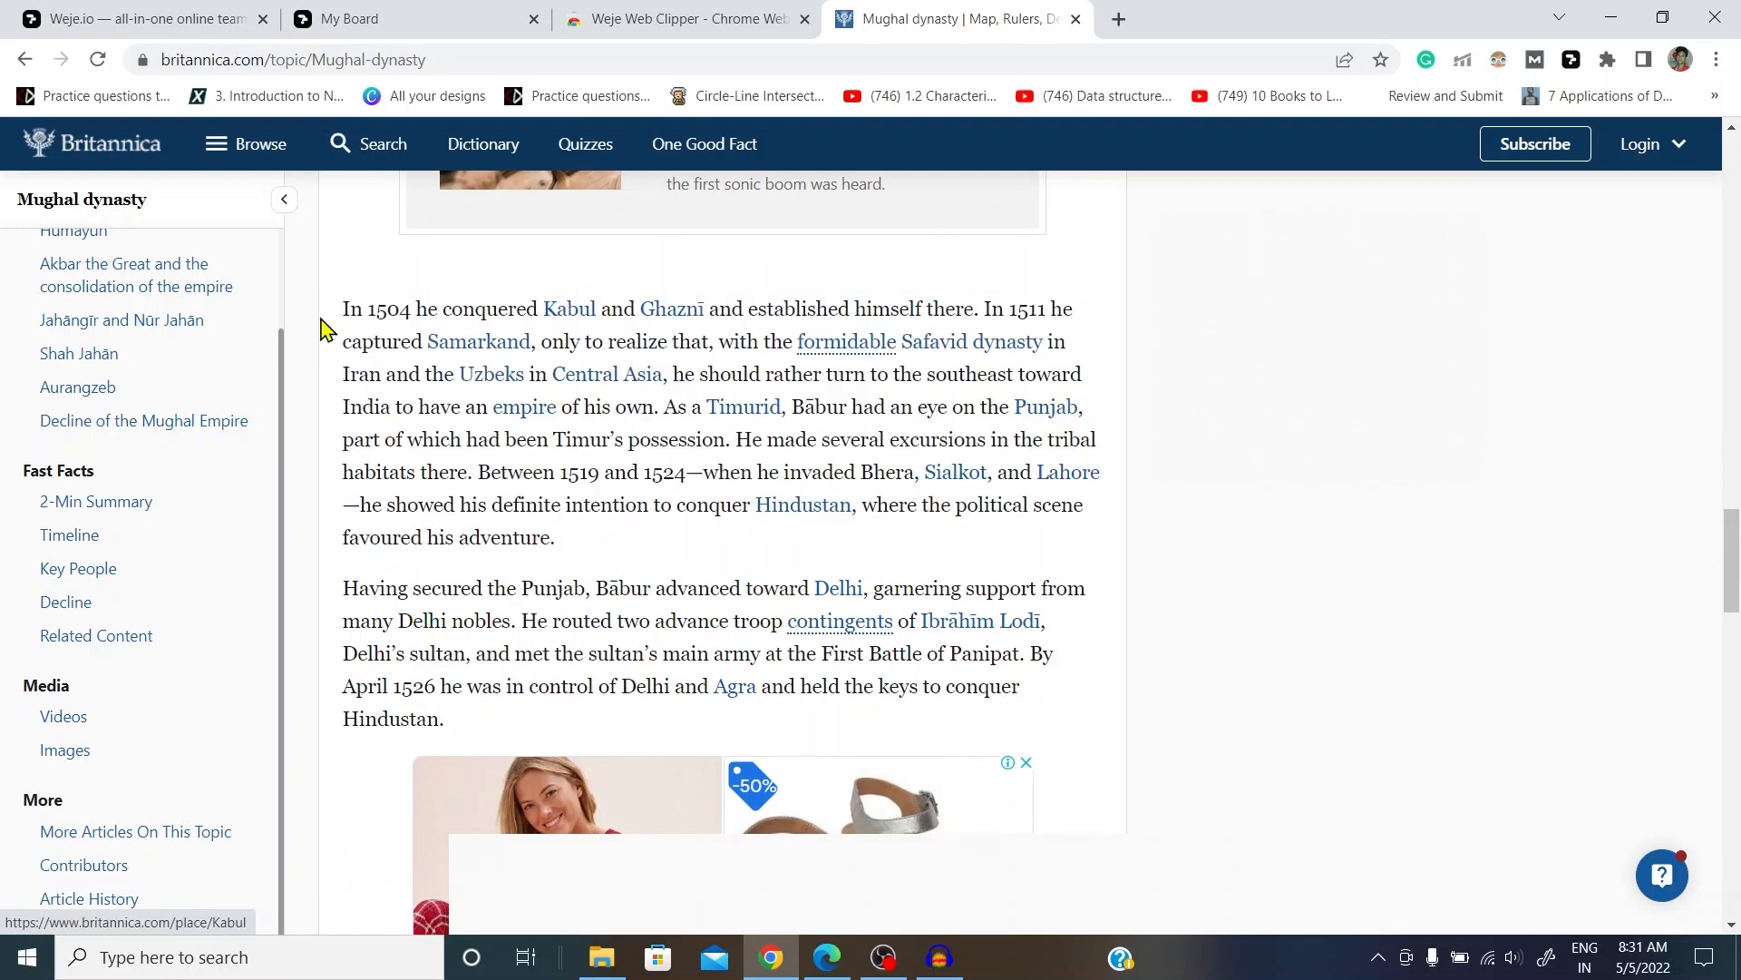
Step: Place the 1504 paragraph and the full Bābur illustration from My ideas side by side on My Board, without overlap
click(406, 22)
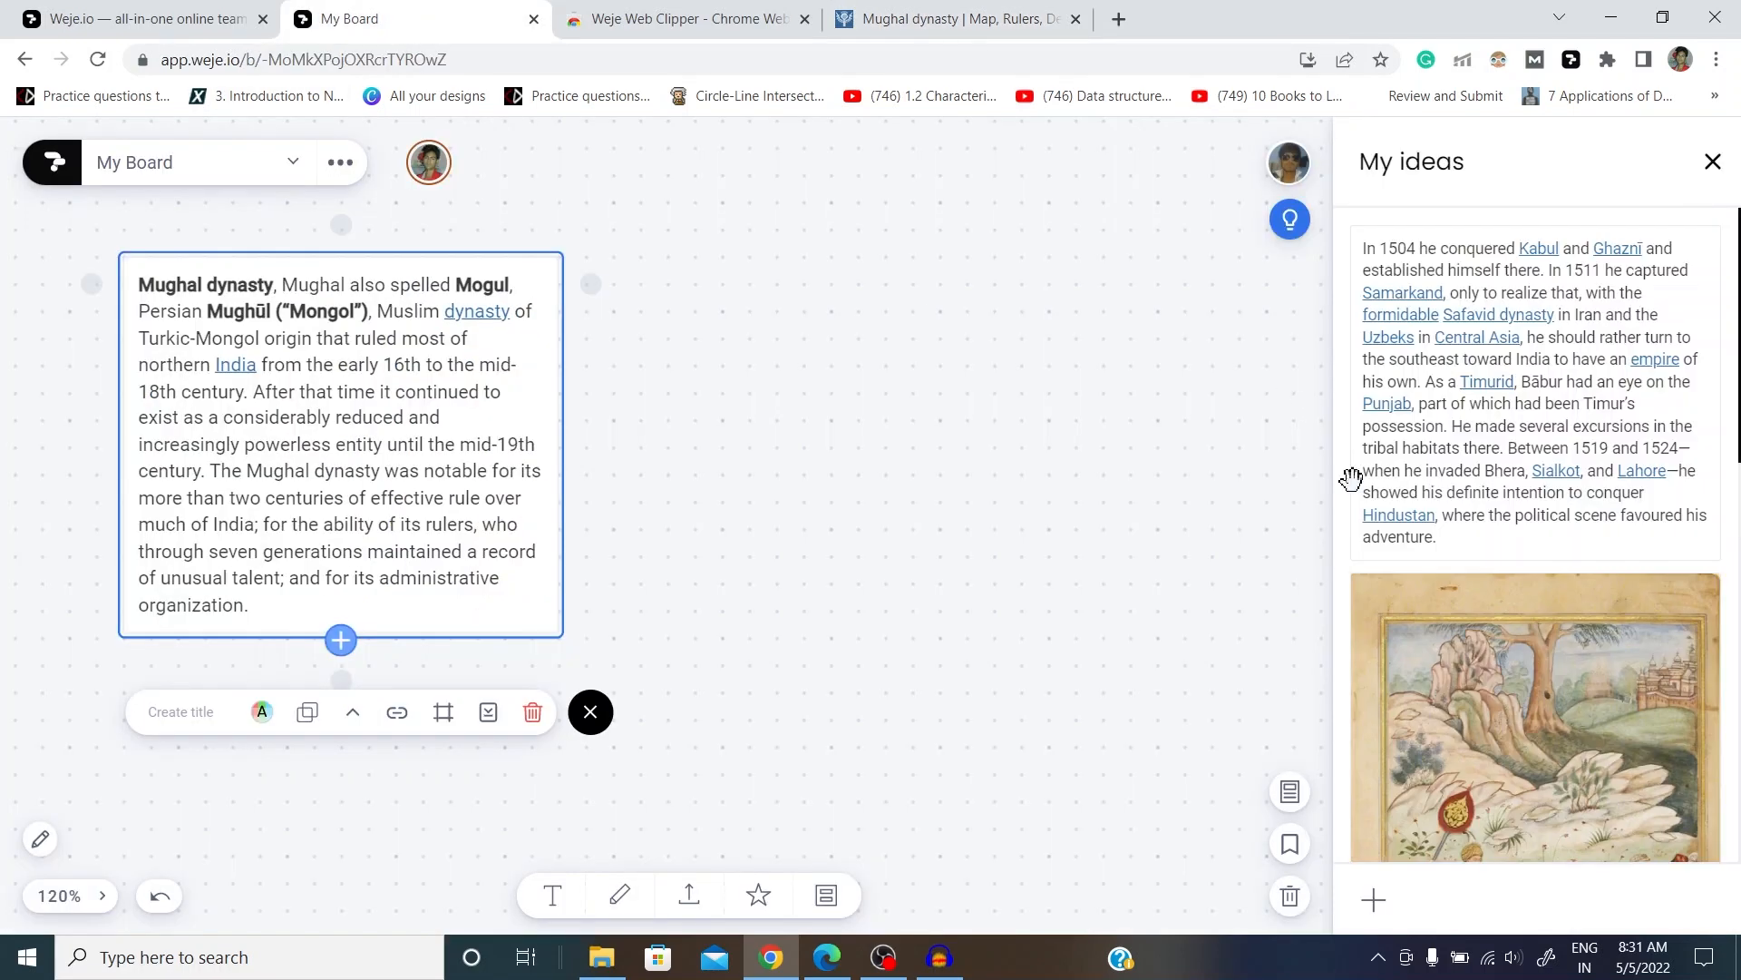
mouse_move(1496, 359)
mouse_down()
mouse_move(787, 445)
mouse_move(785, 397)
mouse_up()
mouse_move(1497, 453)
mouse_down()
mouse_move(1118, 494)
mouse_move(1167, 486)
mouse_up()
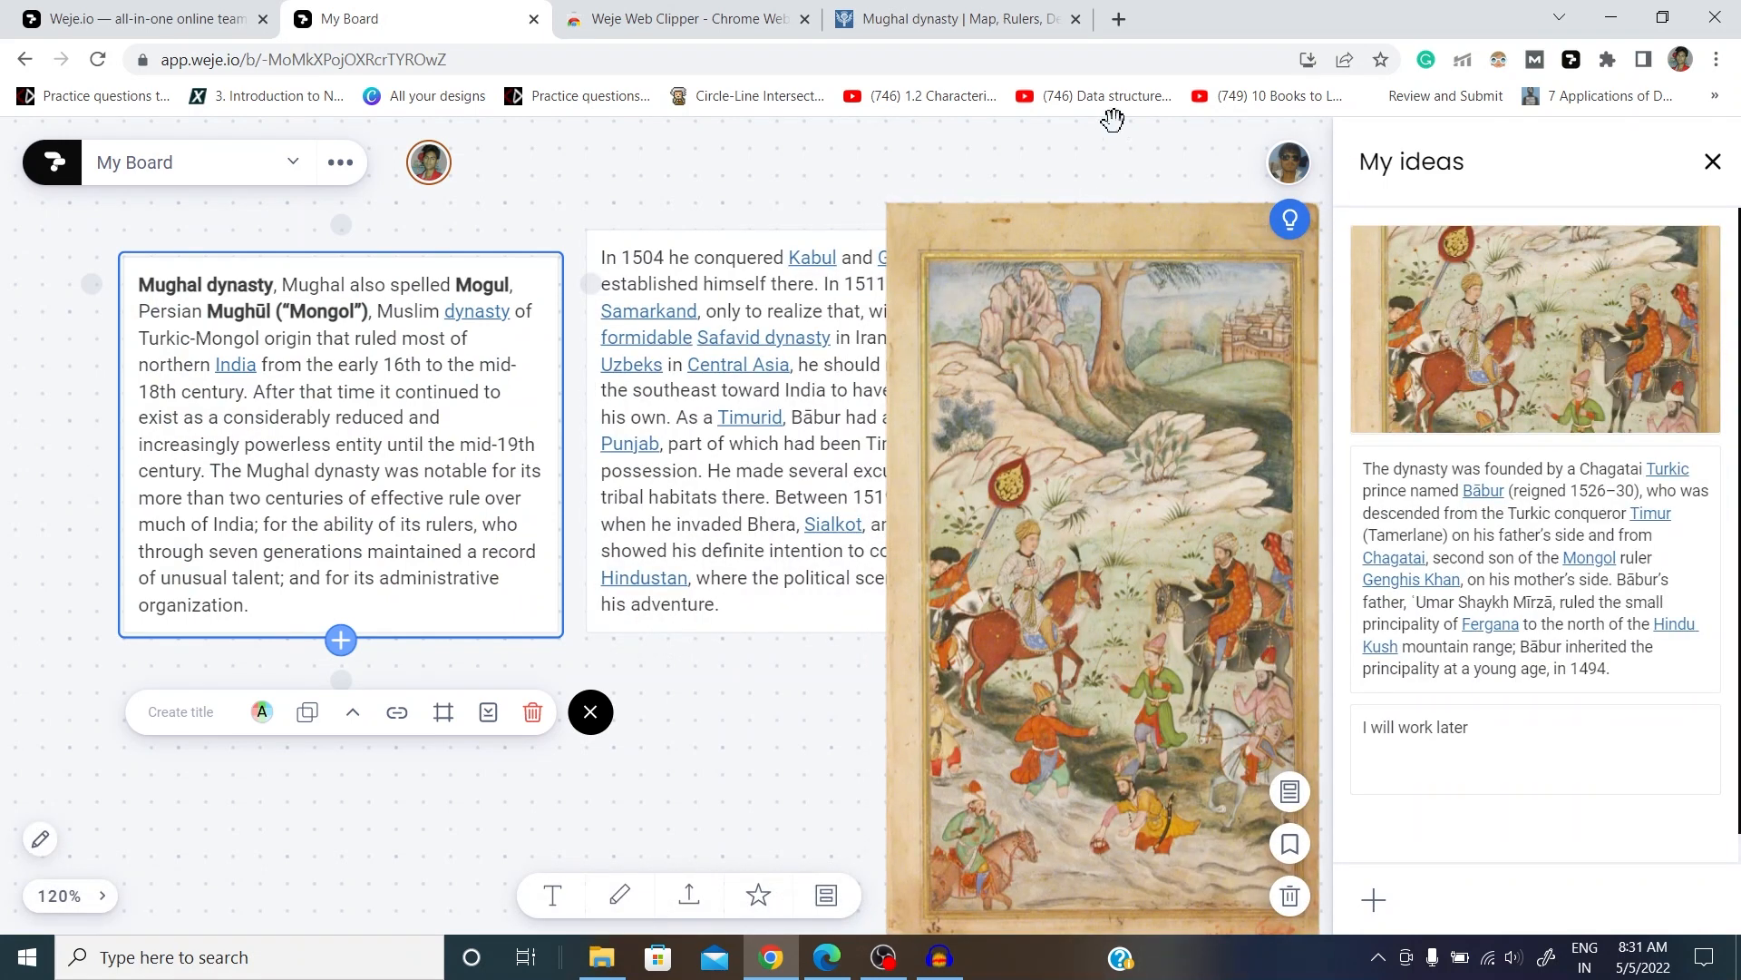
click(1713, 166)
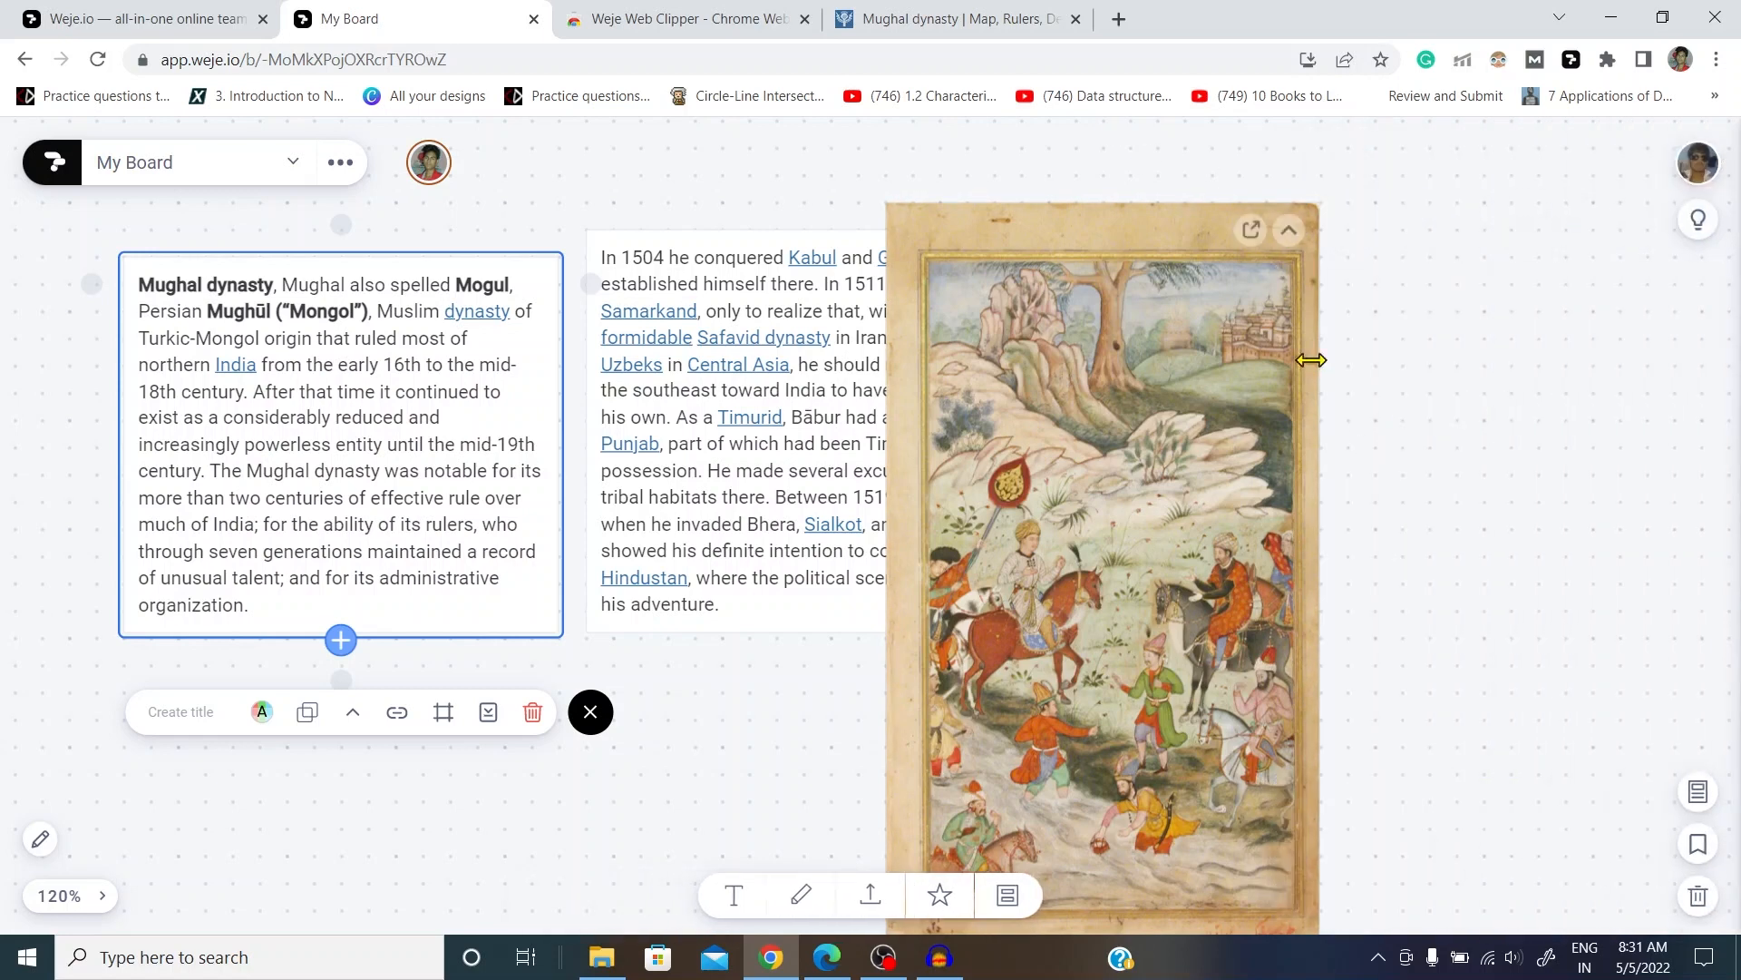
drag(1201, 472, 1362, 464)
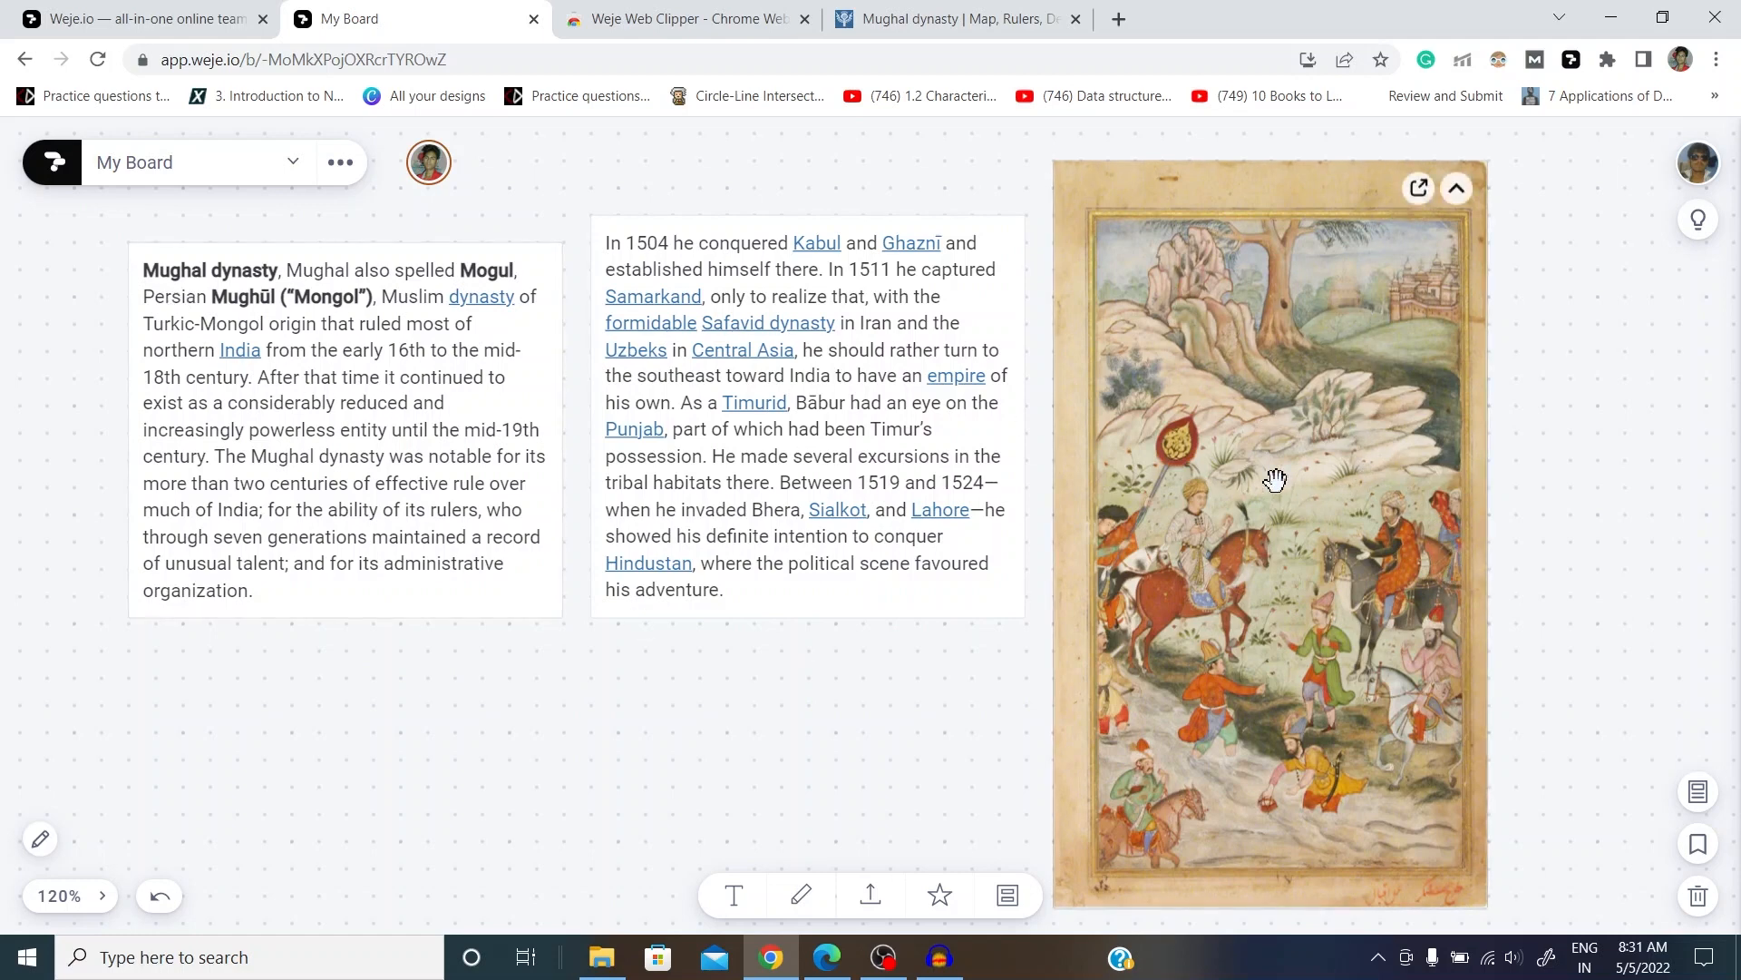
Step: Nest the full Bābur illustration inside the Mughal dynasty card and collapse the image to its title
mouse_move(1274, 480)
mouse_down()
mouse_move(590, 620)
mouse_move(455, 553)
mouse_up()
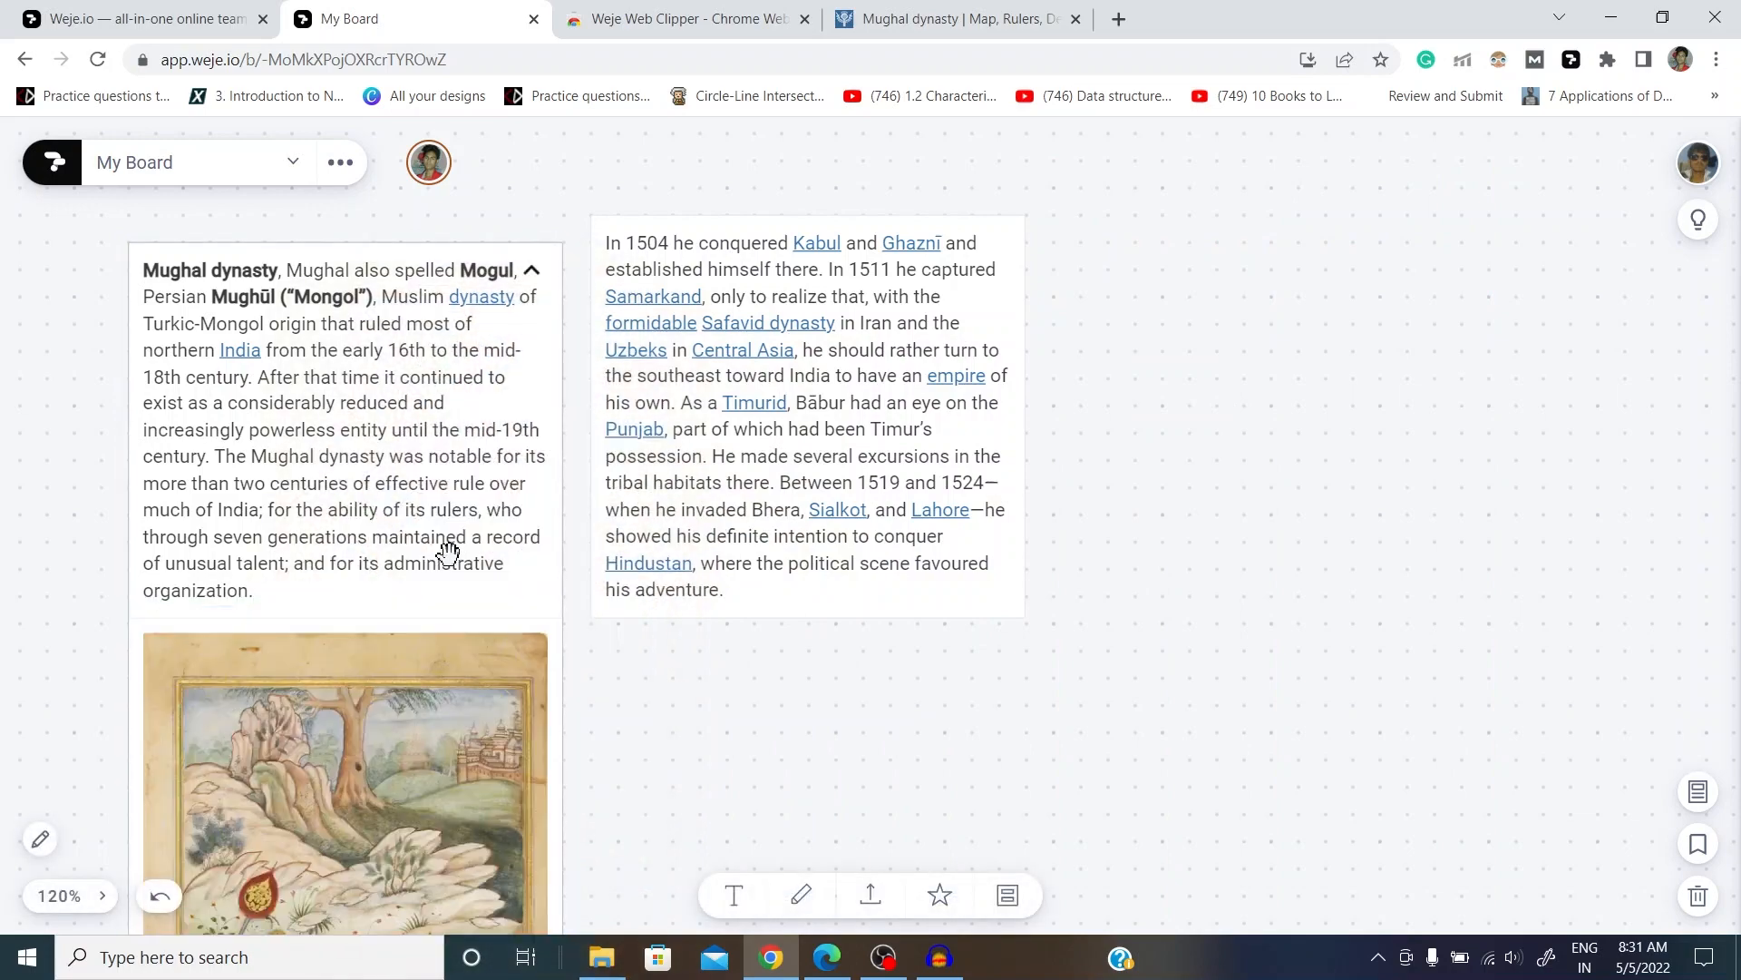
scroll(328, 662, down, 5)
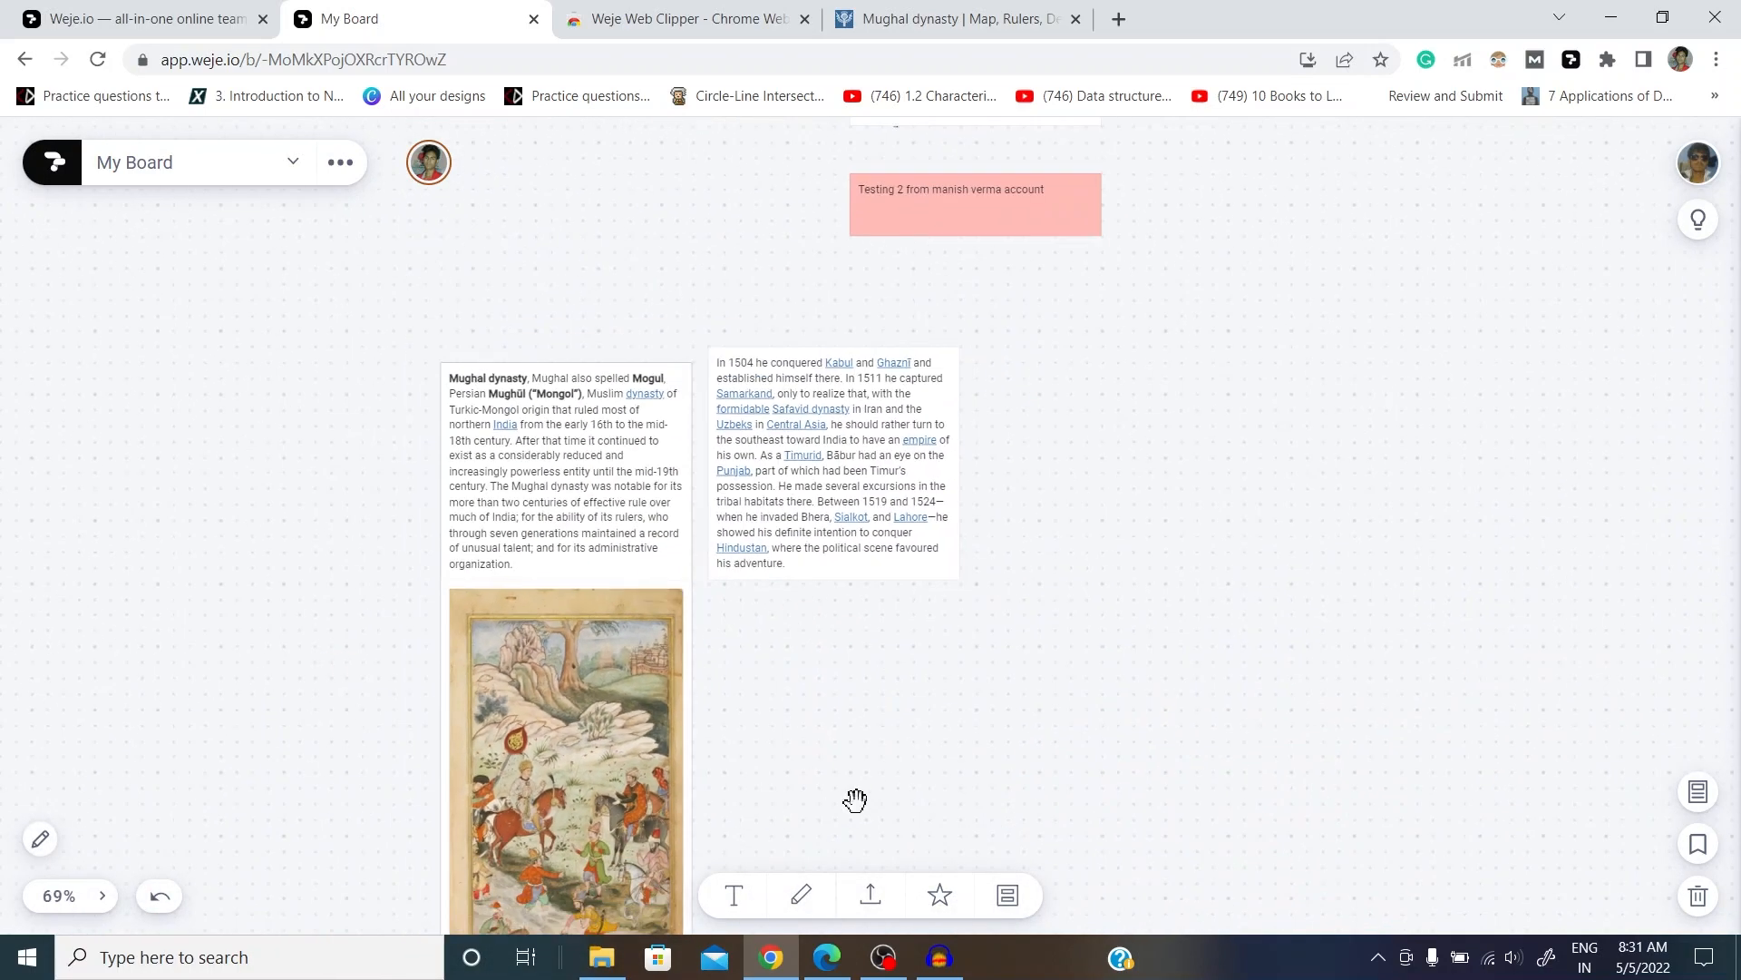
scroll(622, 417, up, 4)
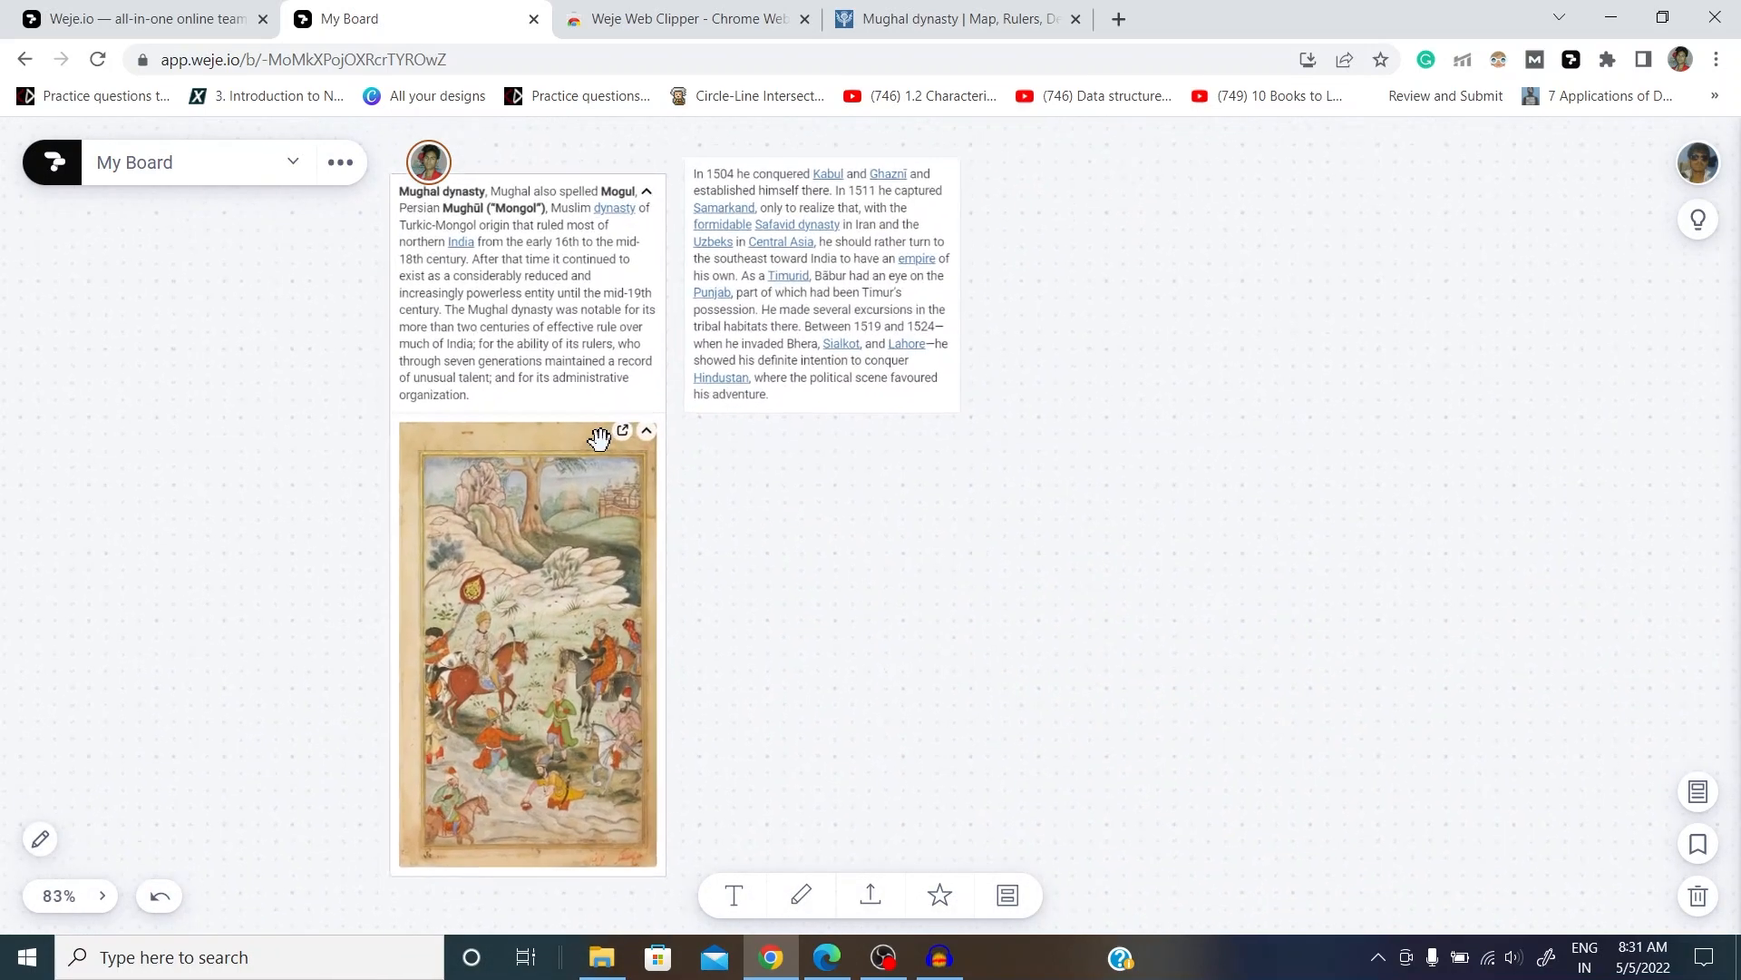
mouse_move(527, 496)
mouse_down()
mouse_move(513, 639)
mouse_move(515, 499)
mouse_move(535, 494)
mouse_up()
click(657, 434)
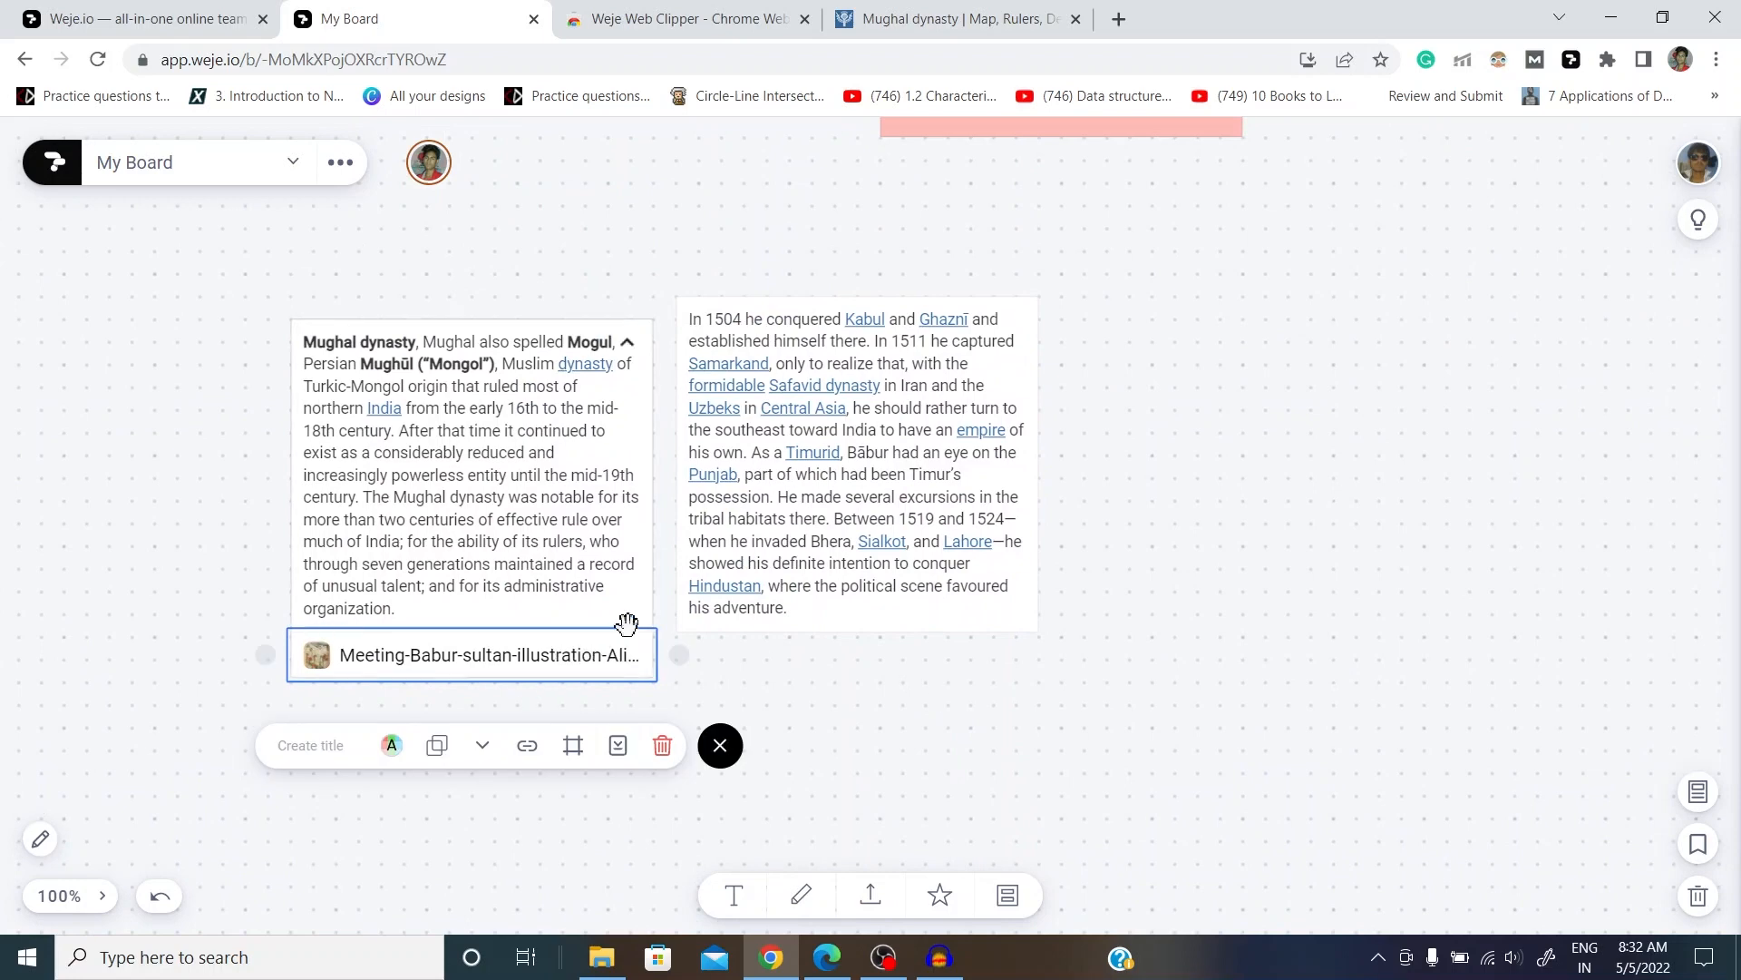
Step: Shift the 1504 card slightly away from the Mughal dynasty card and place the cropped Bābur illustration from My ideas beside it
mouse_move(901, 457)
mouse_down()
mouse_move(918, 522)
mouse_move(916, 463)
mouse_up()
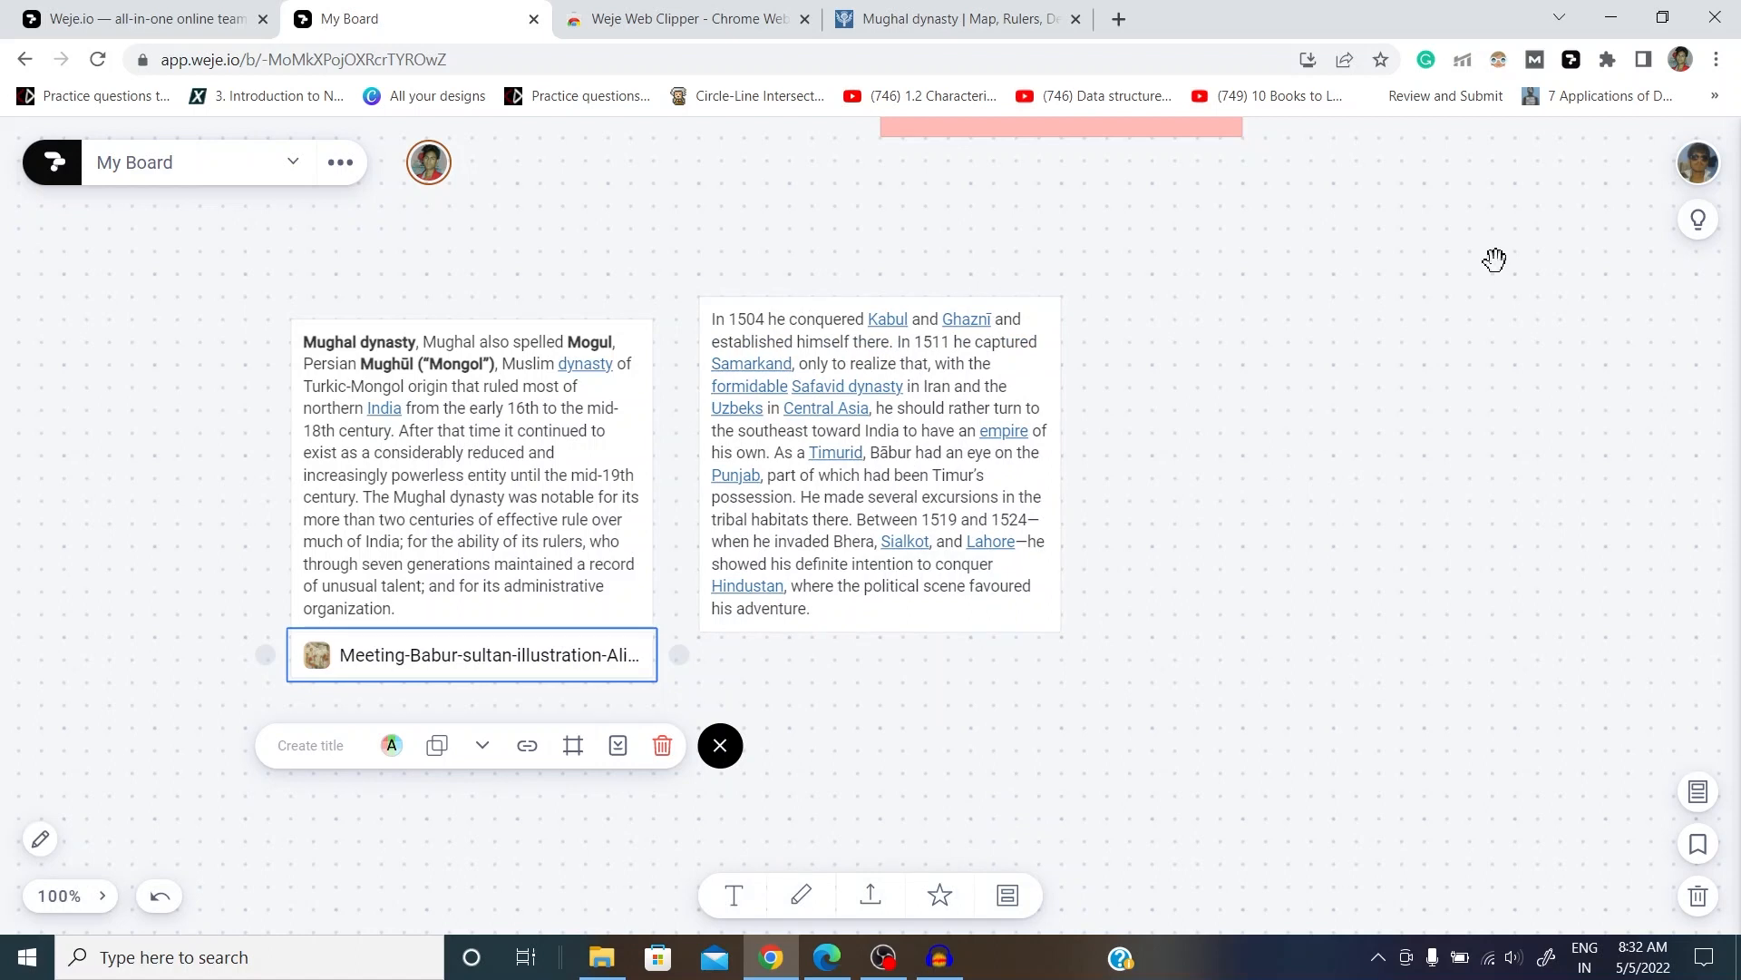
click(1697, 220)
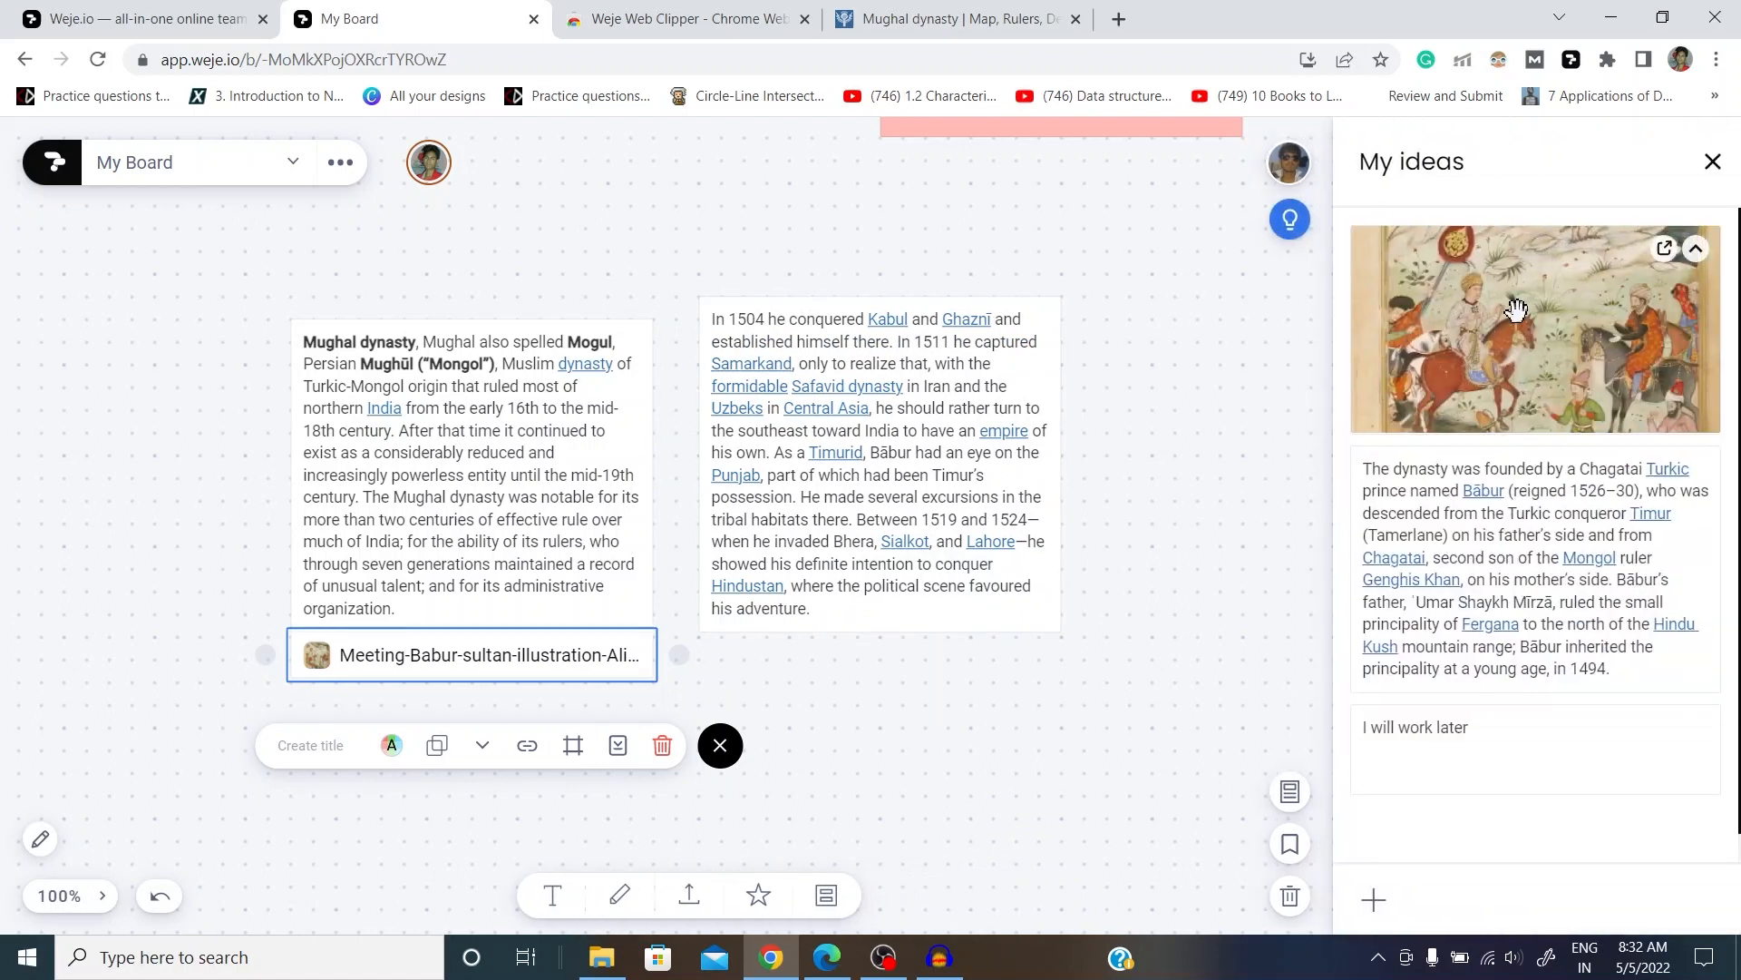
drag(1520, 306, 1088, 717)
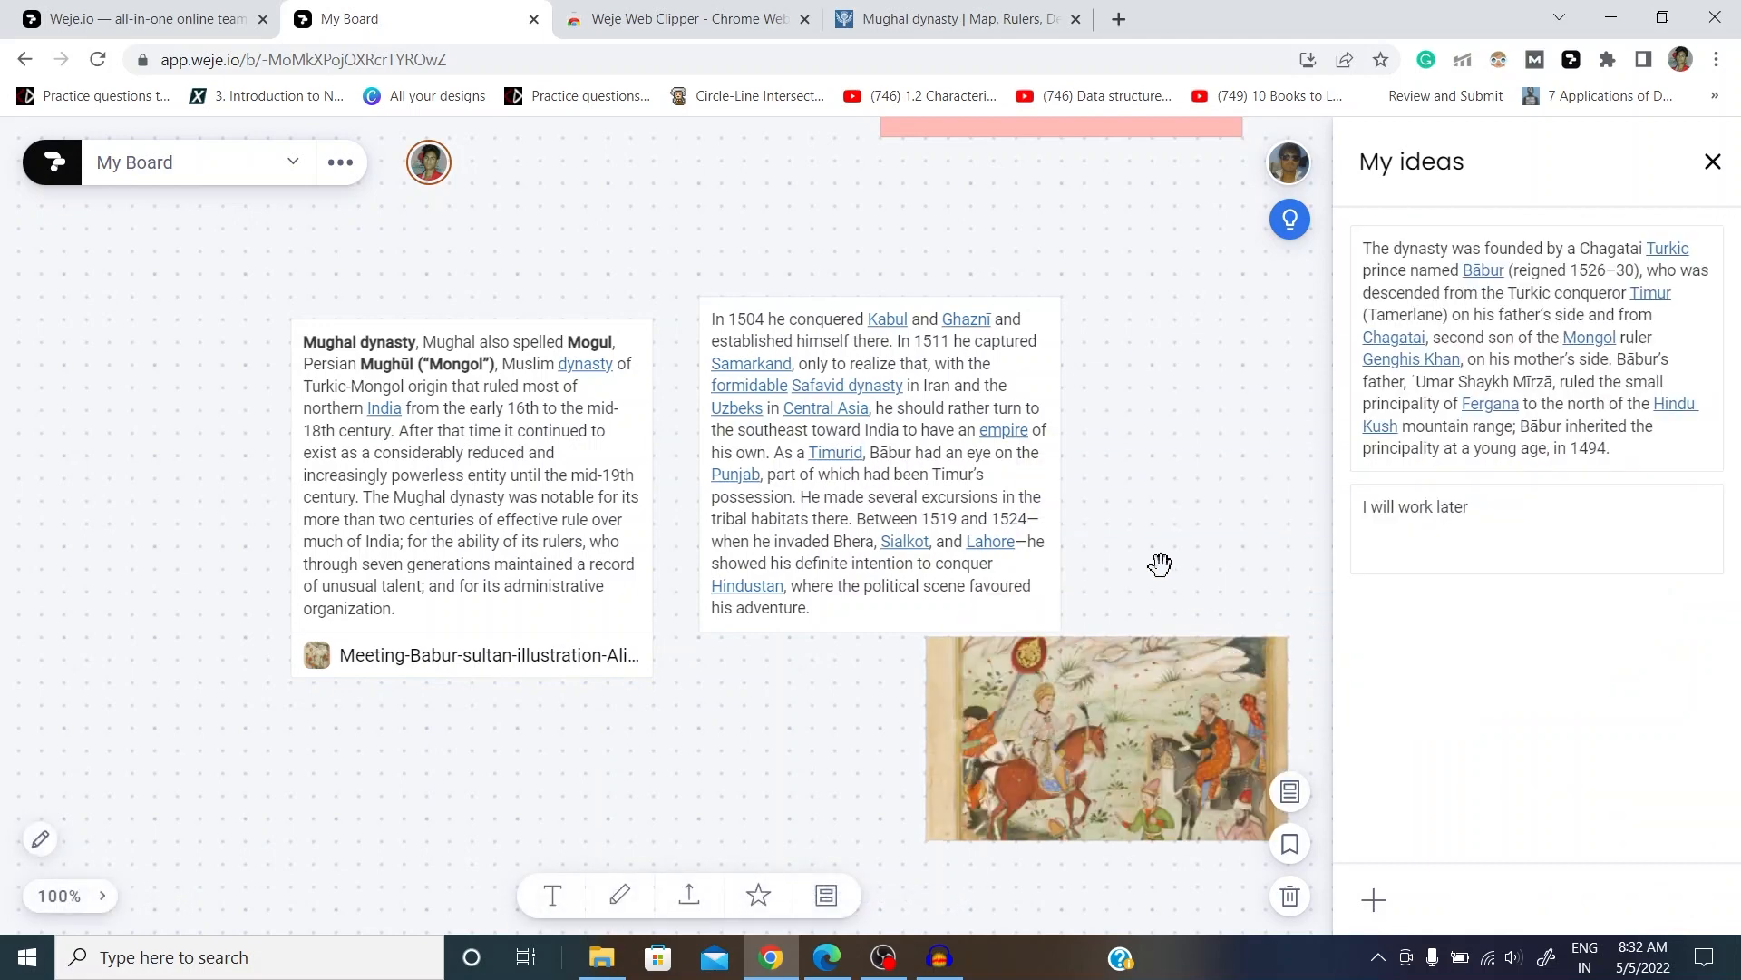
click(1713, 161)
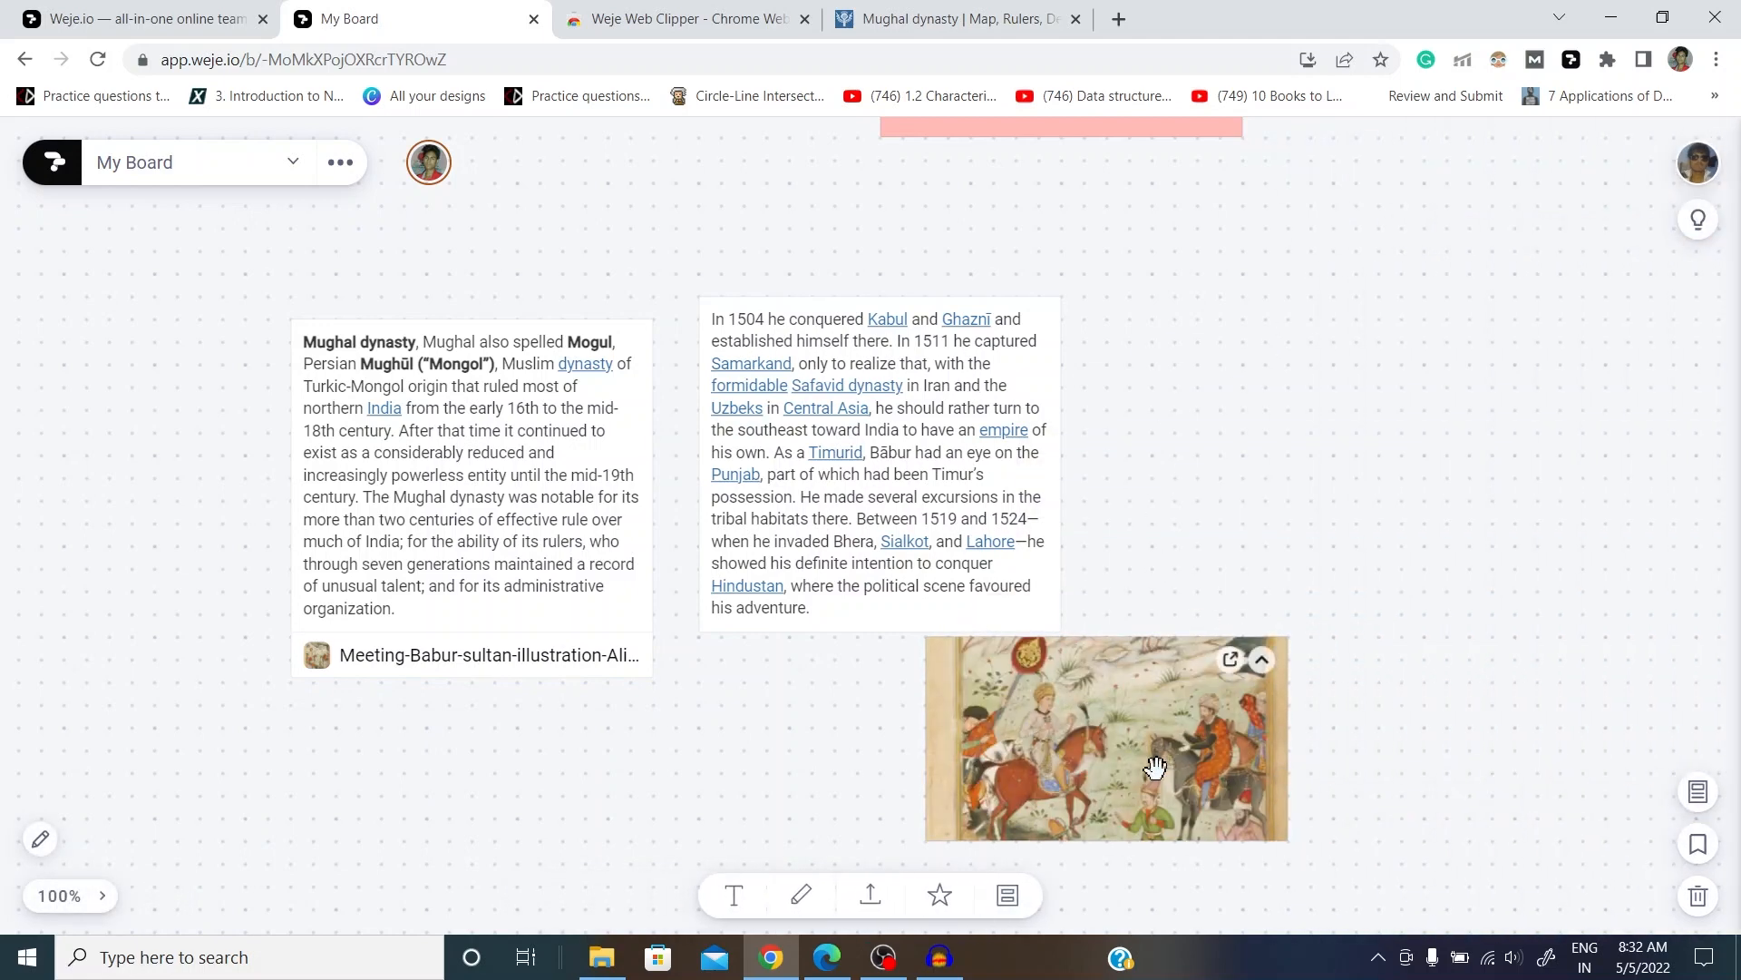
drag(1148, 762, 1225, 346)
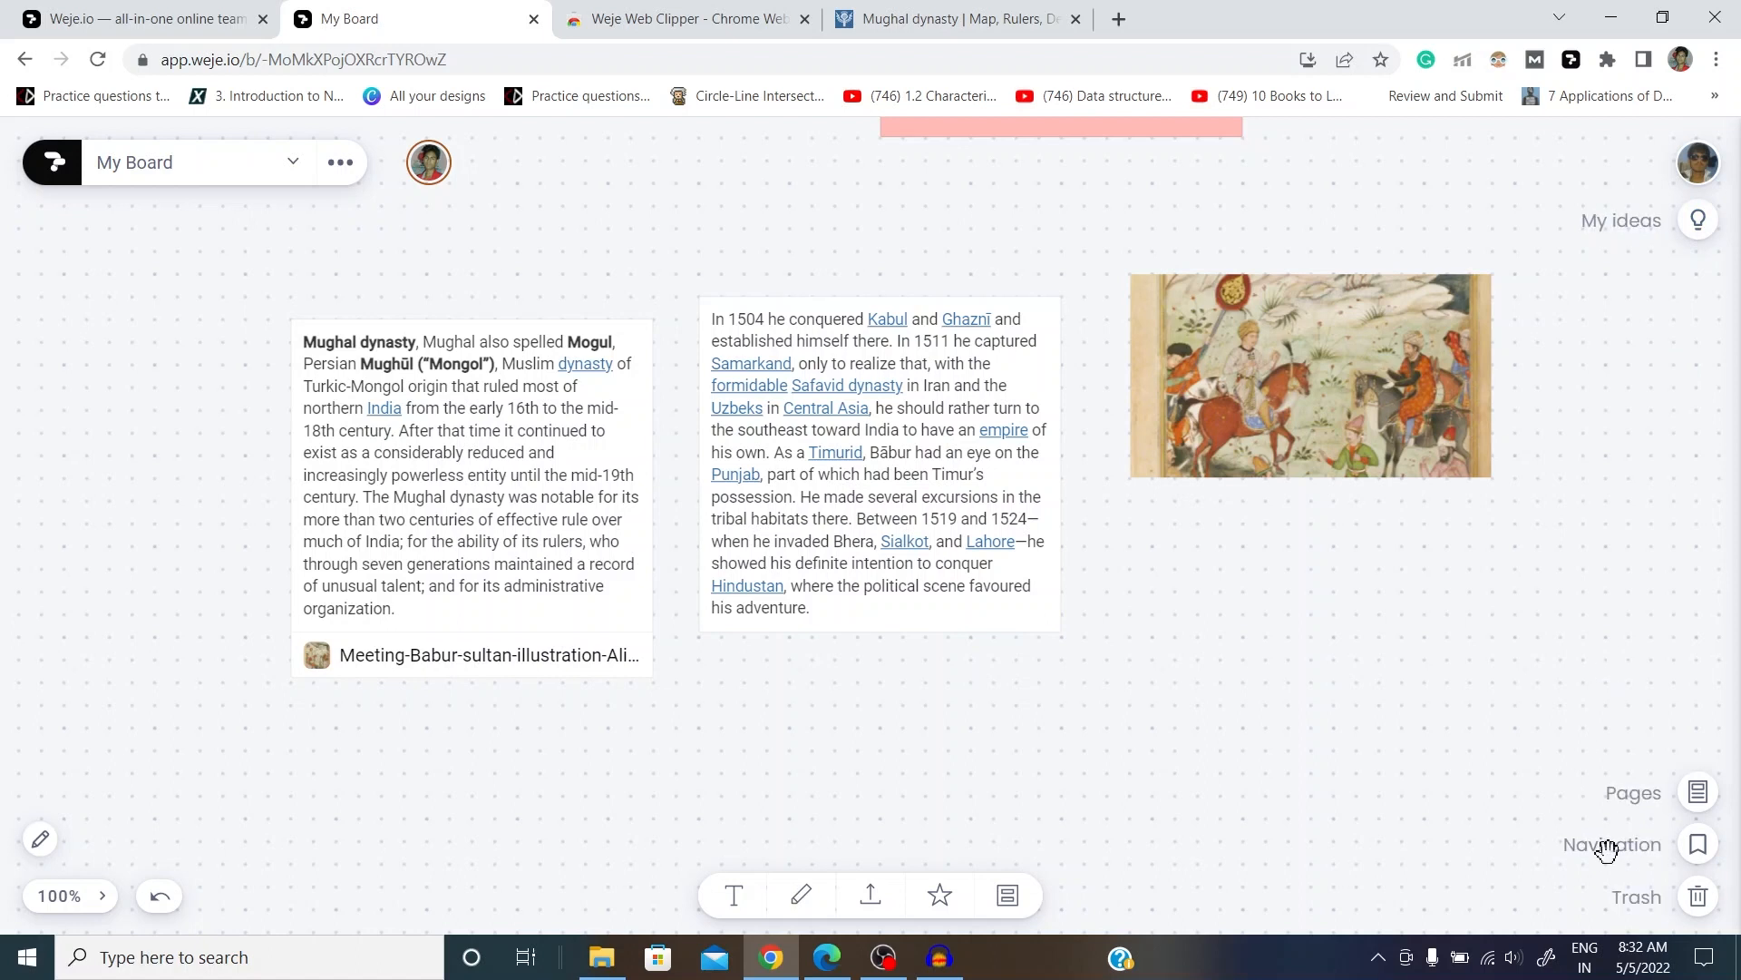
Step: Align the Mughal dynasty card, the 1504 card and the cropped illustration in one evenly spaced row
drag(1337, 388, 1297, 372)
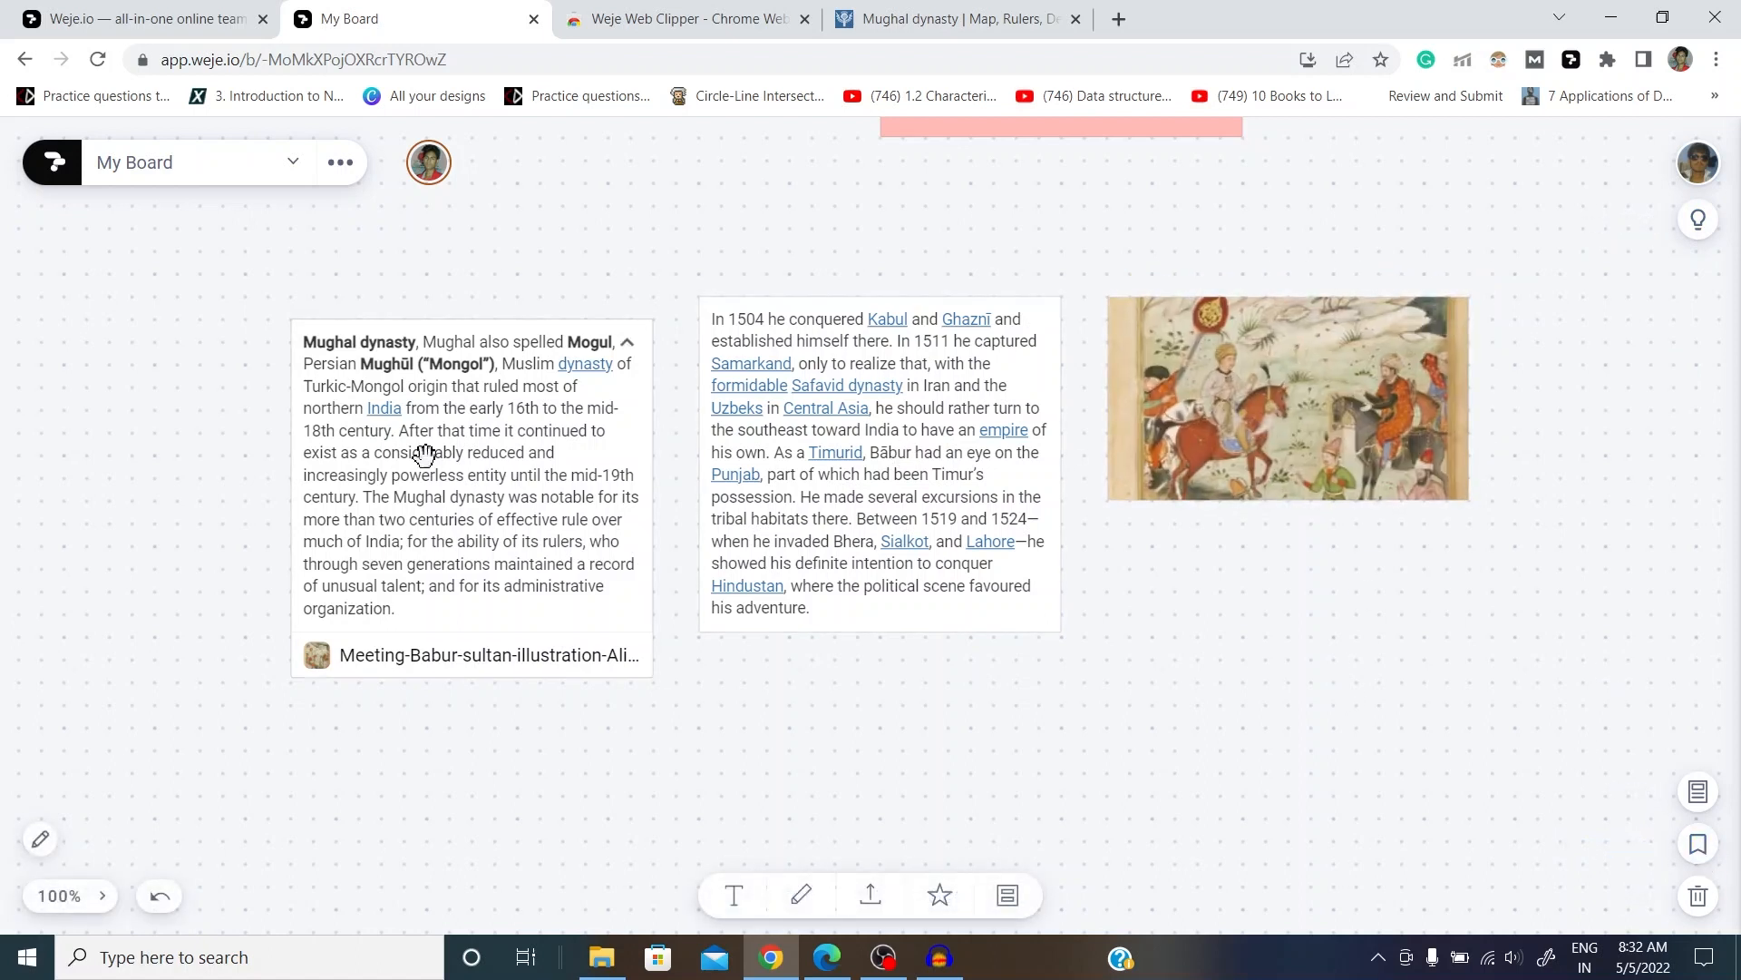
drag(427, 455, 455, 426)
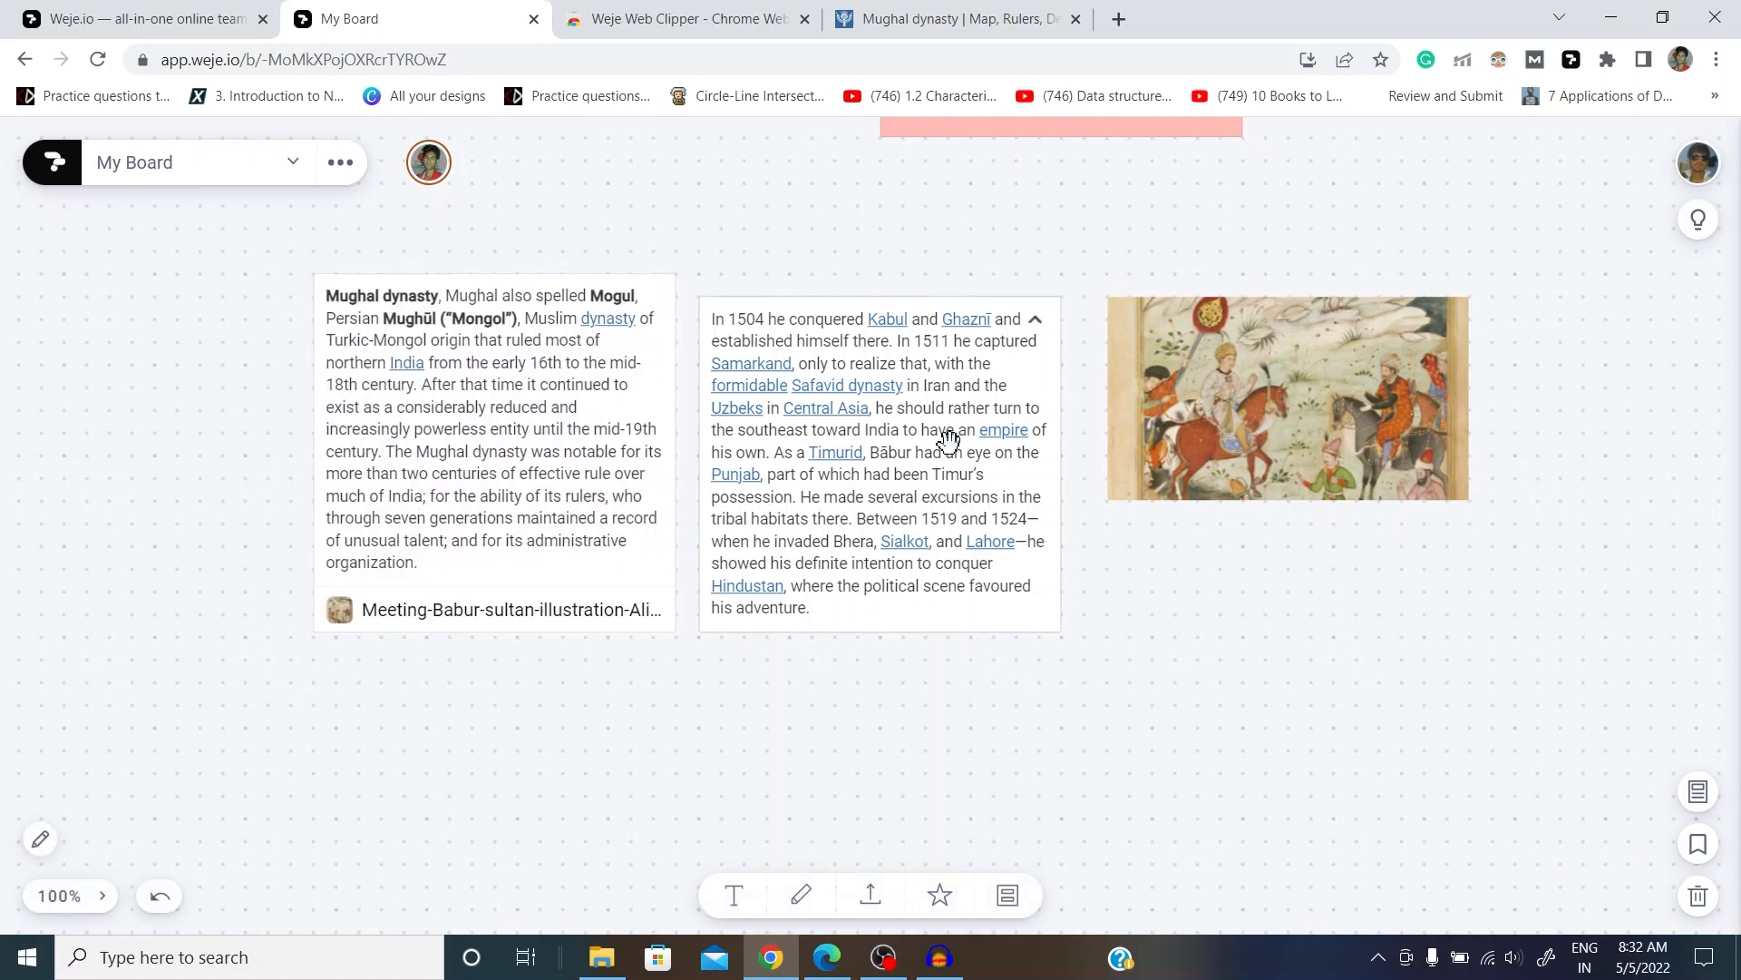
drag(914, 435, 921, 392)
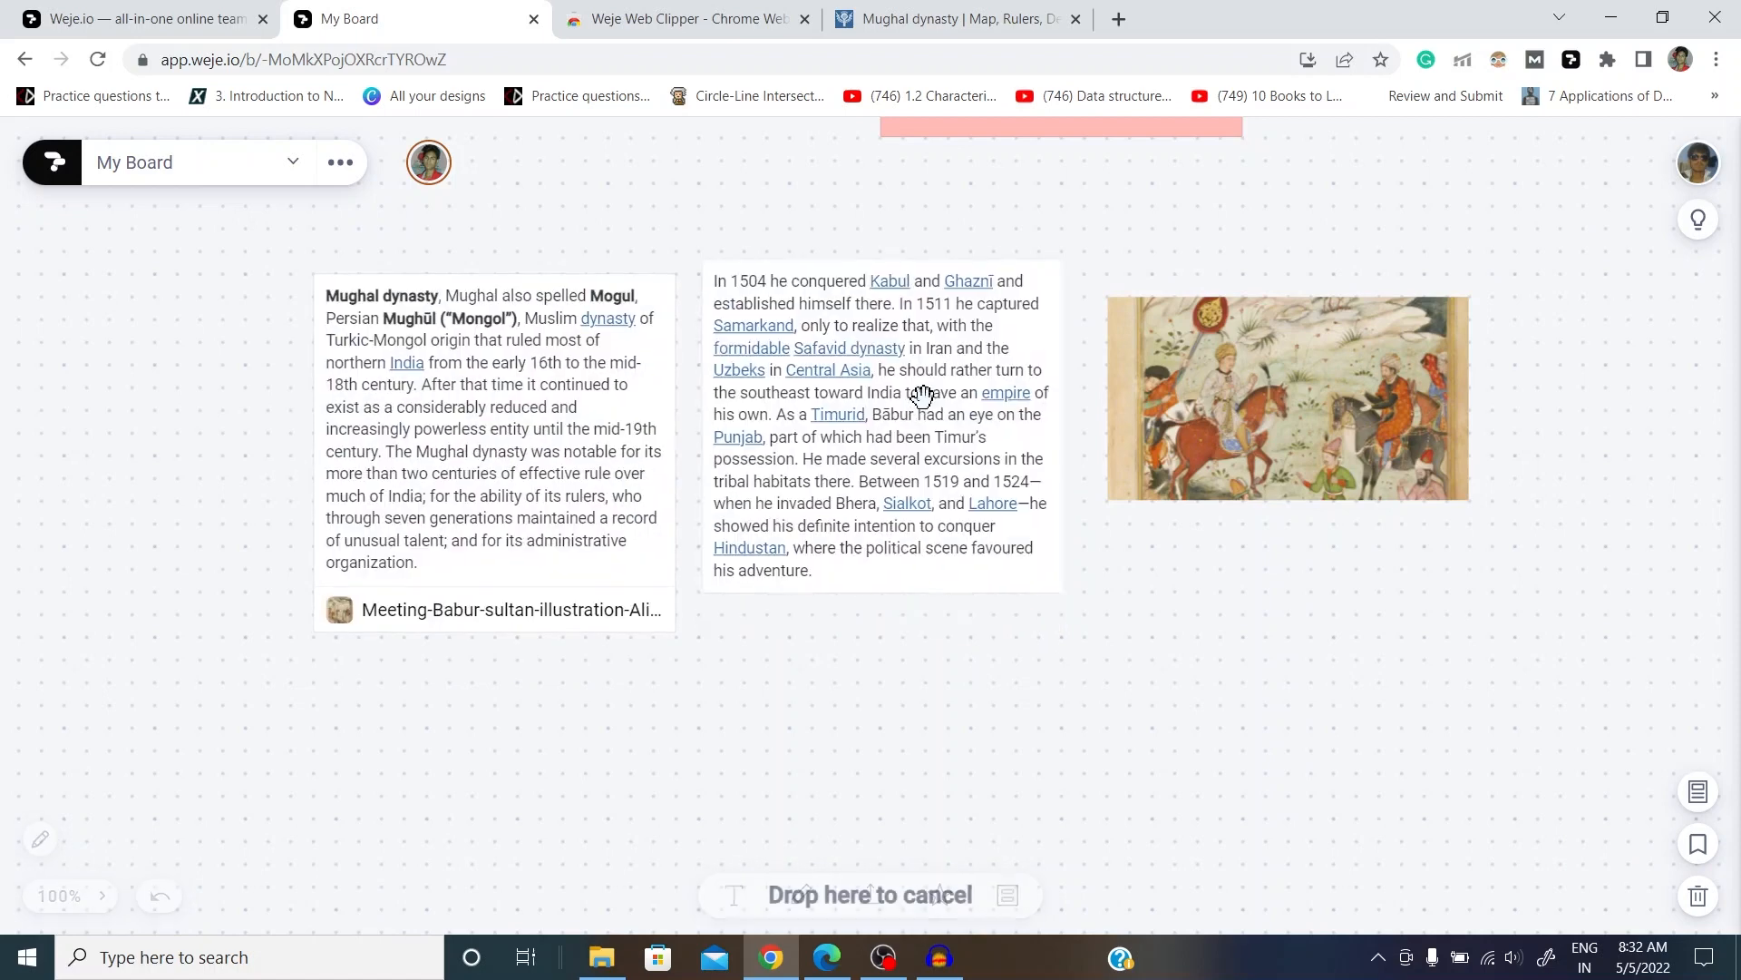
Step: Add a new frame through the board's Navigation, move it to the empty area below the two text cards and close Navigation
click(1699, 843)
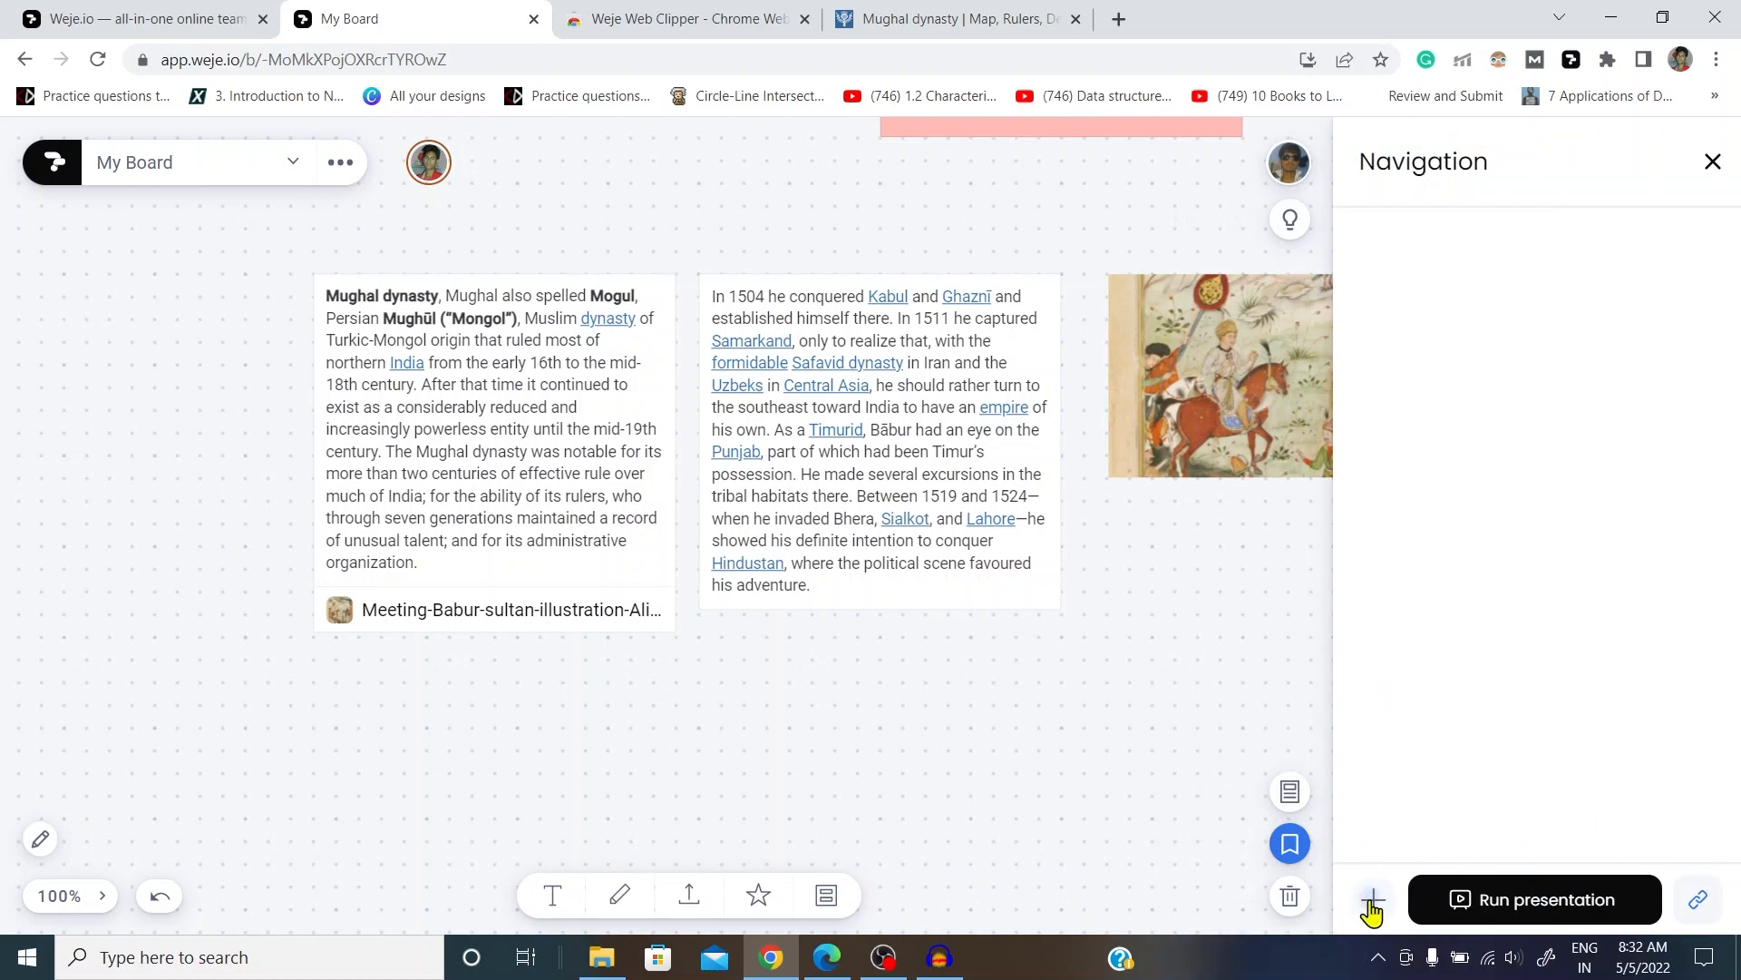
click(1372, 900)
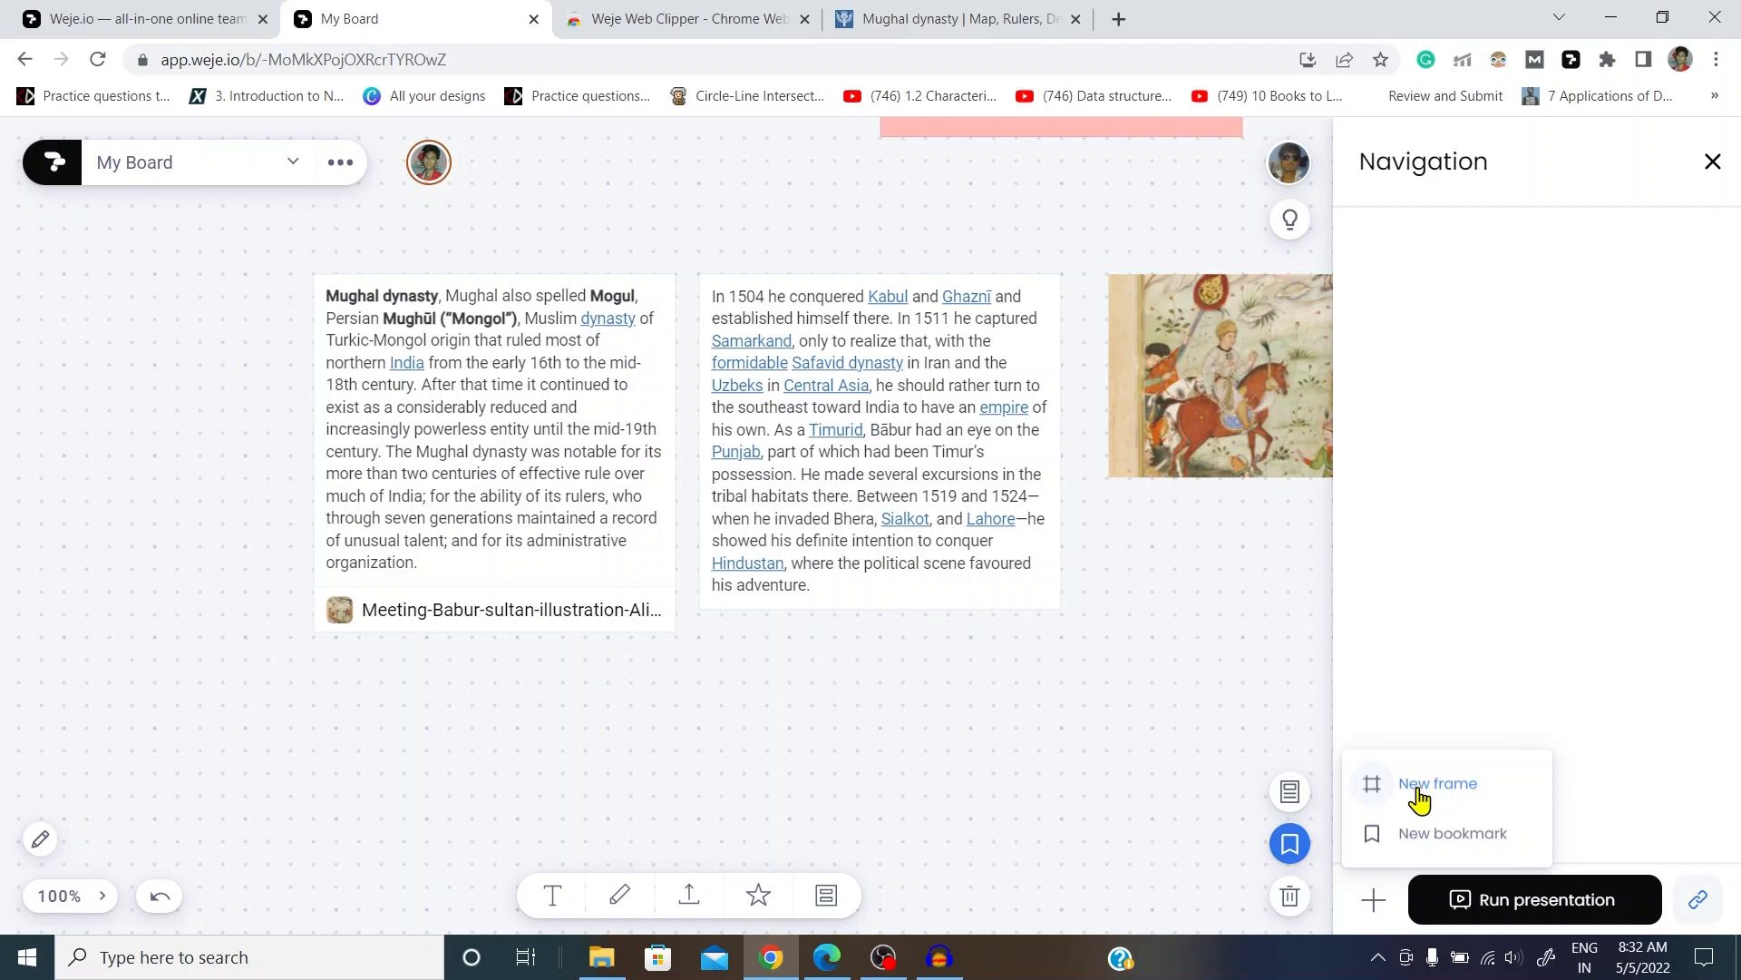
click(825, 548)
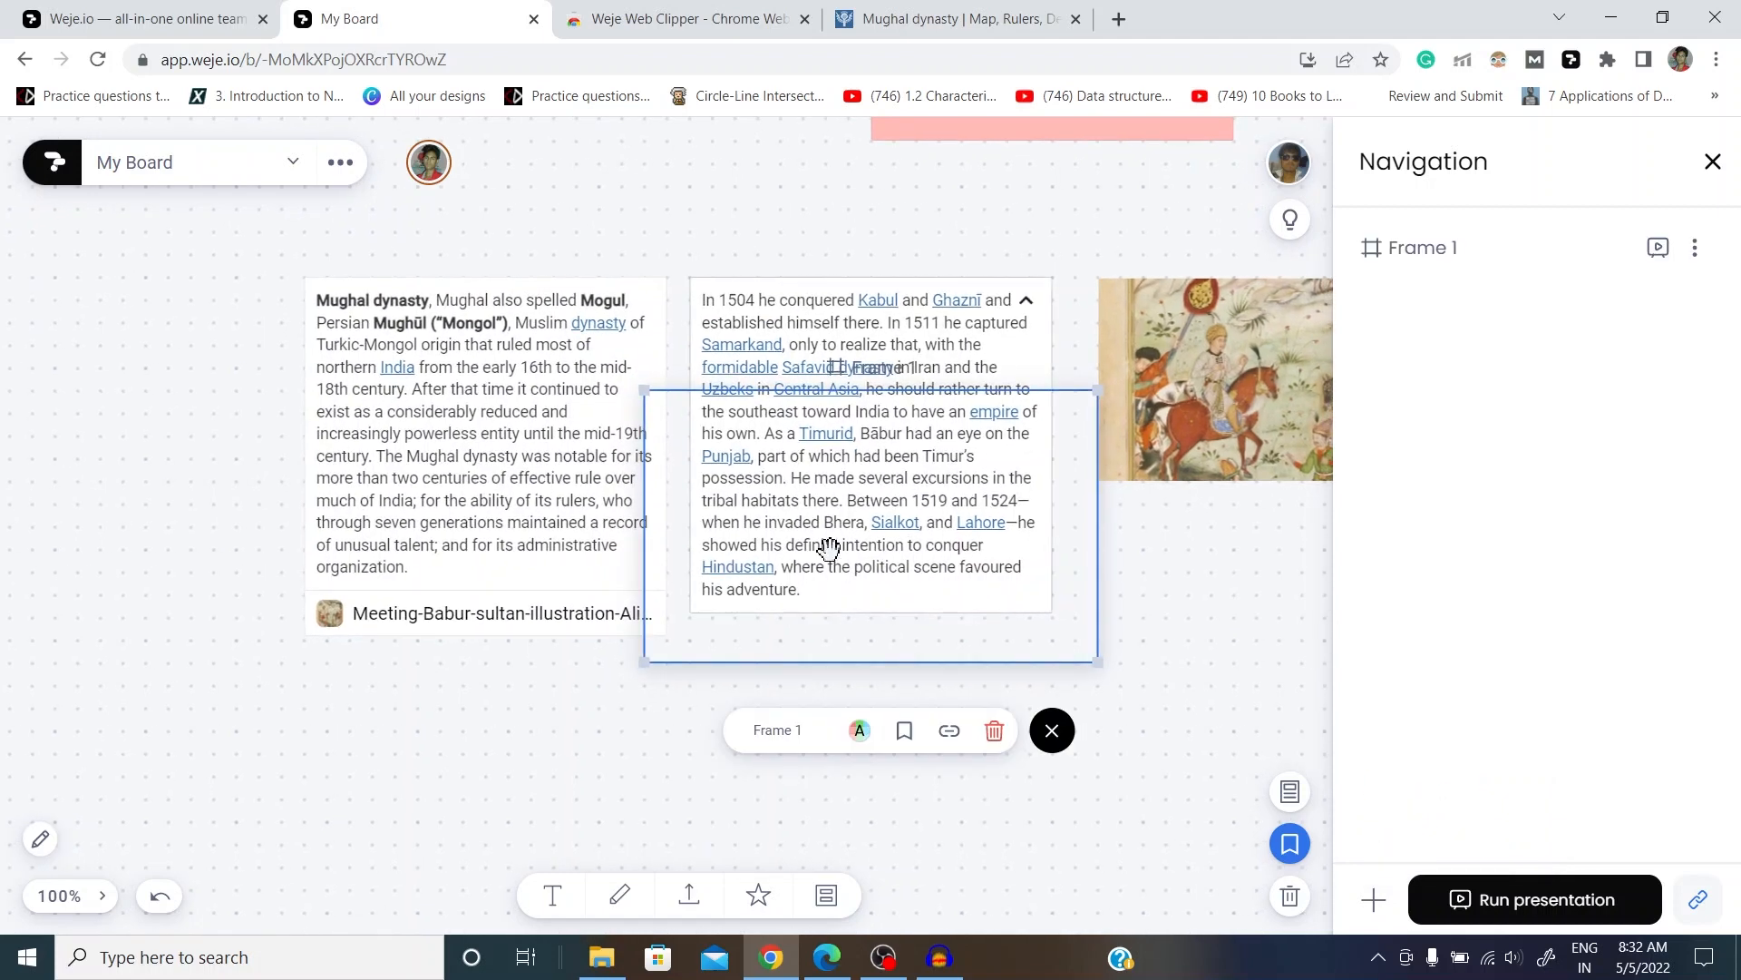
drag(828, 505, 397, 410)
key(ctrl+z)
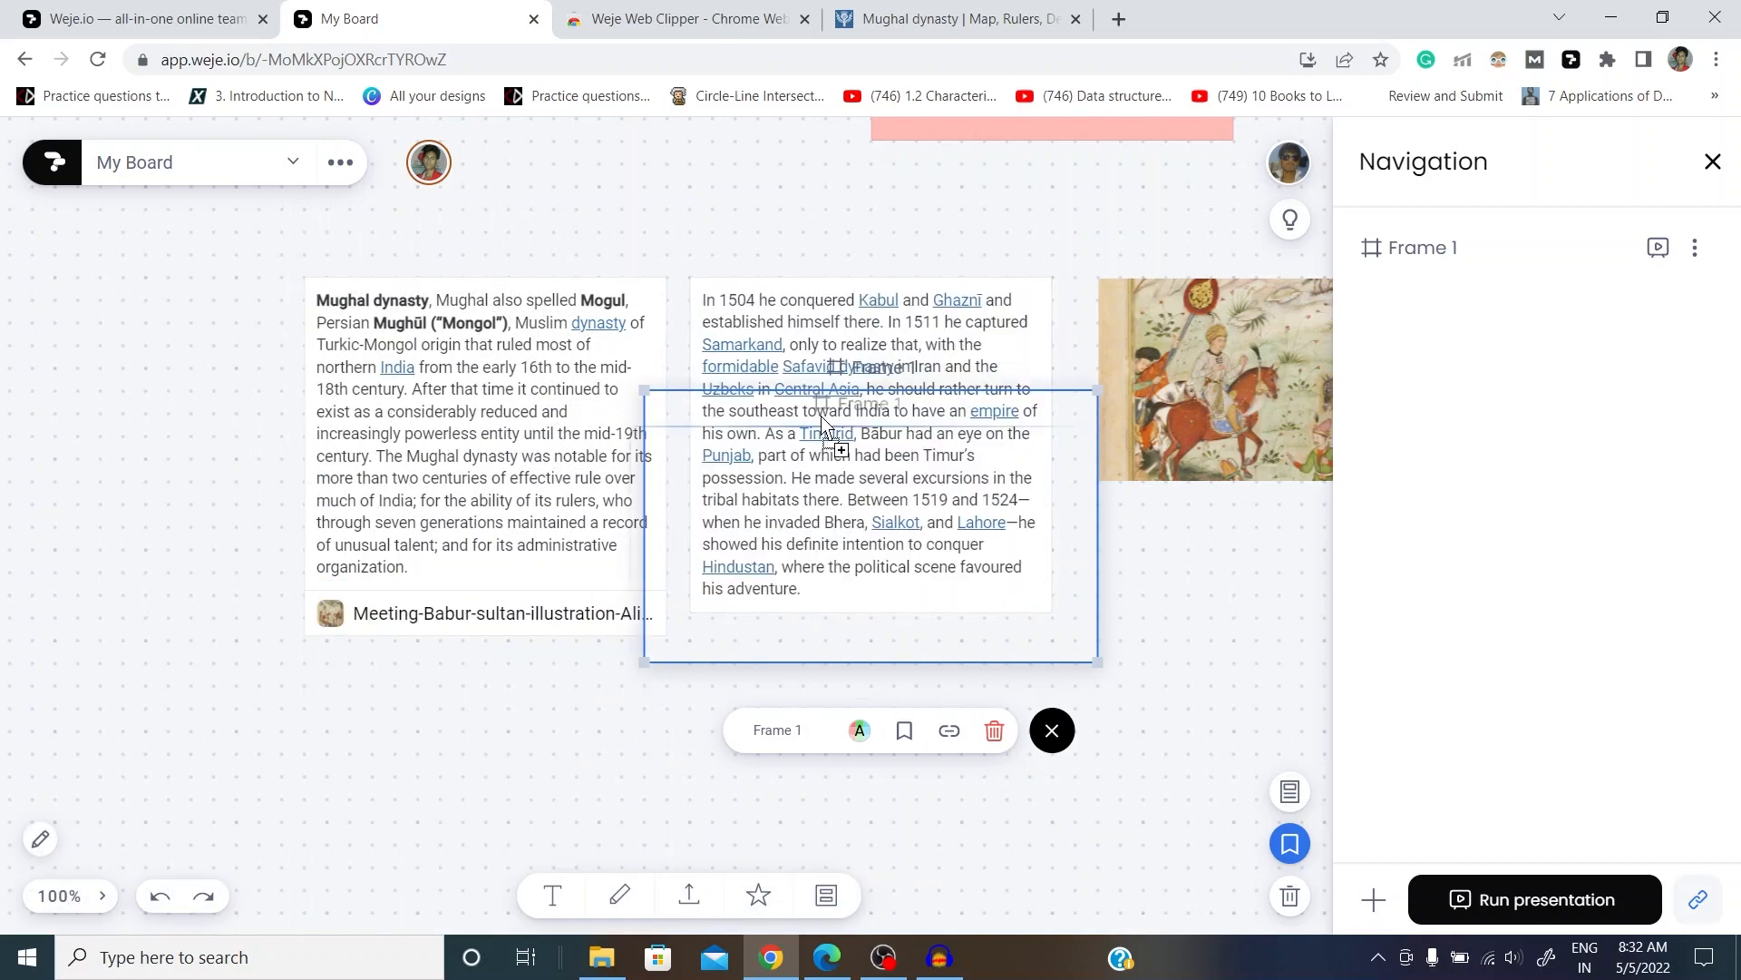
drag(842, 381, 682, 632)
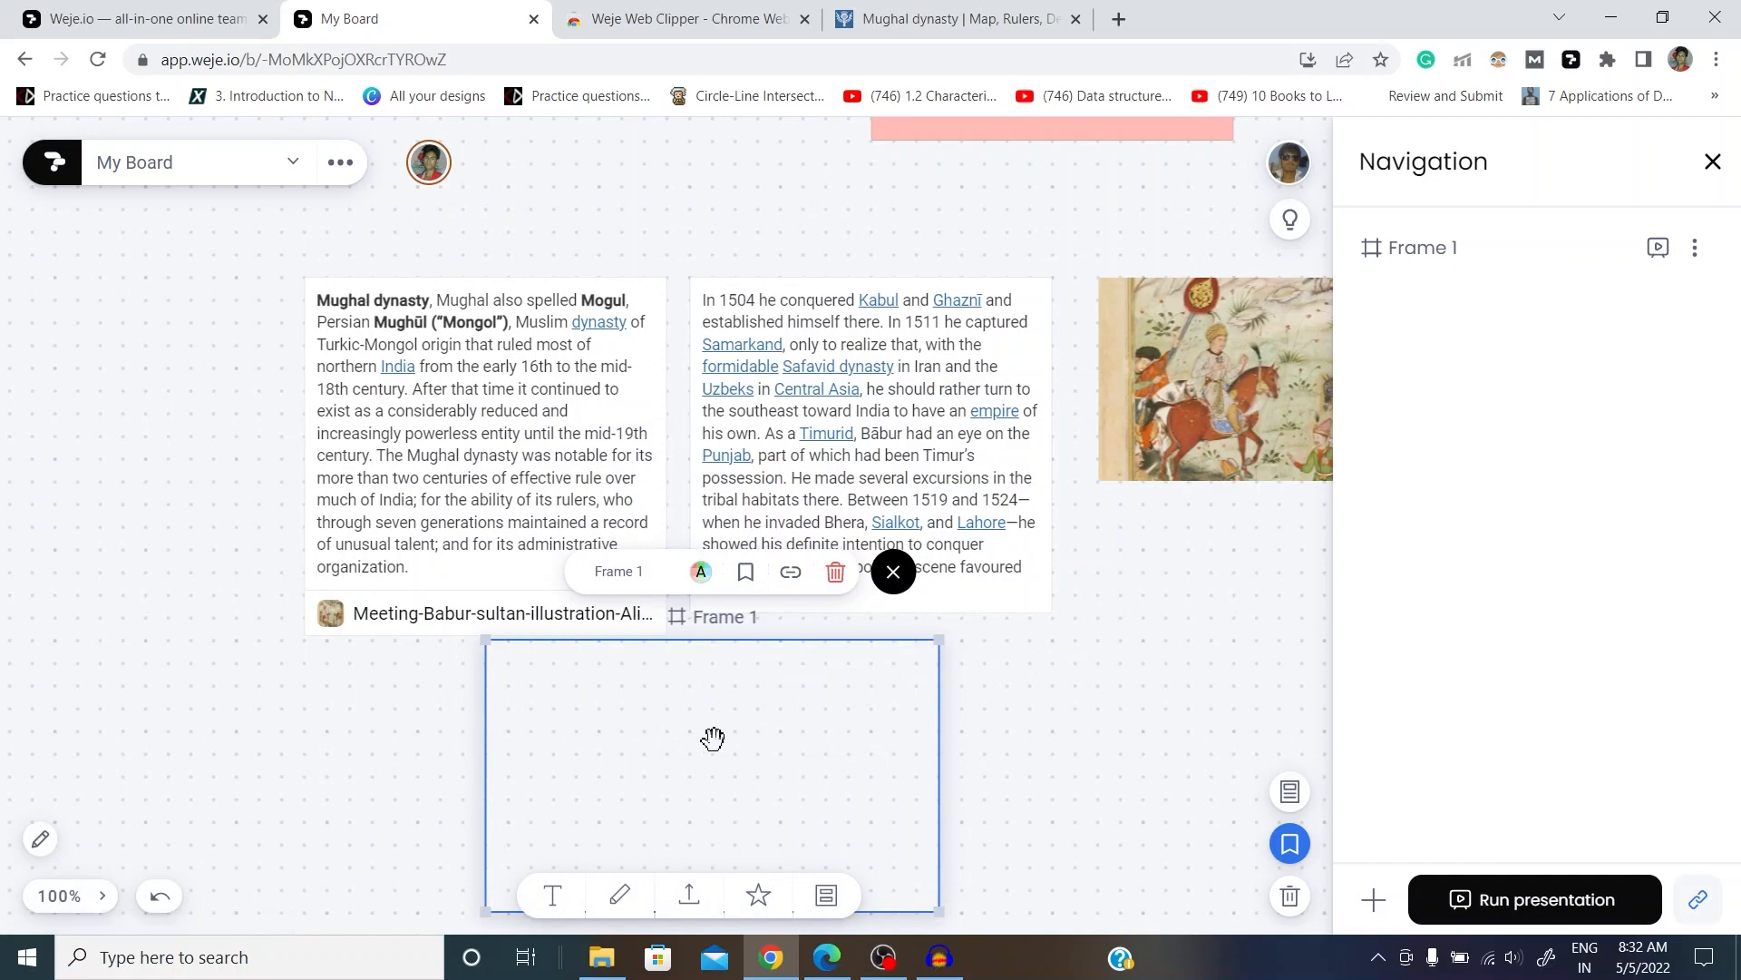
click(1712, 163)
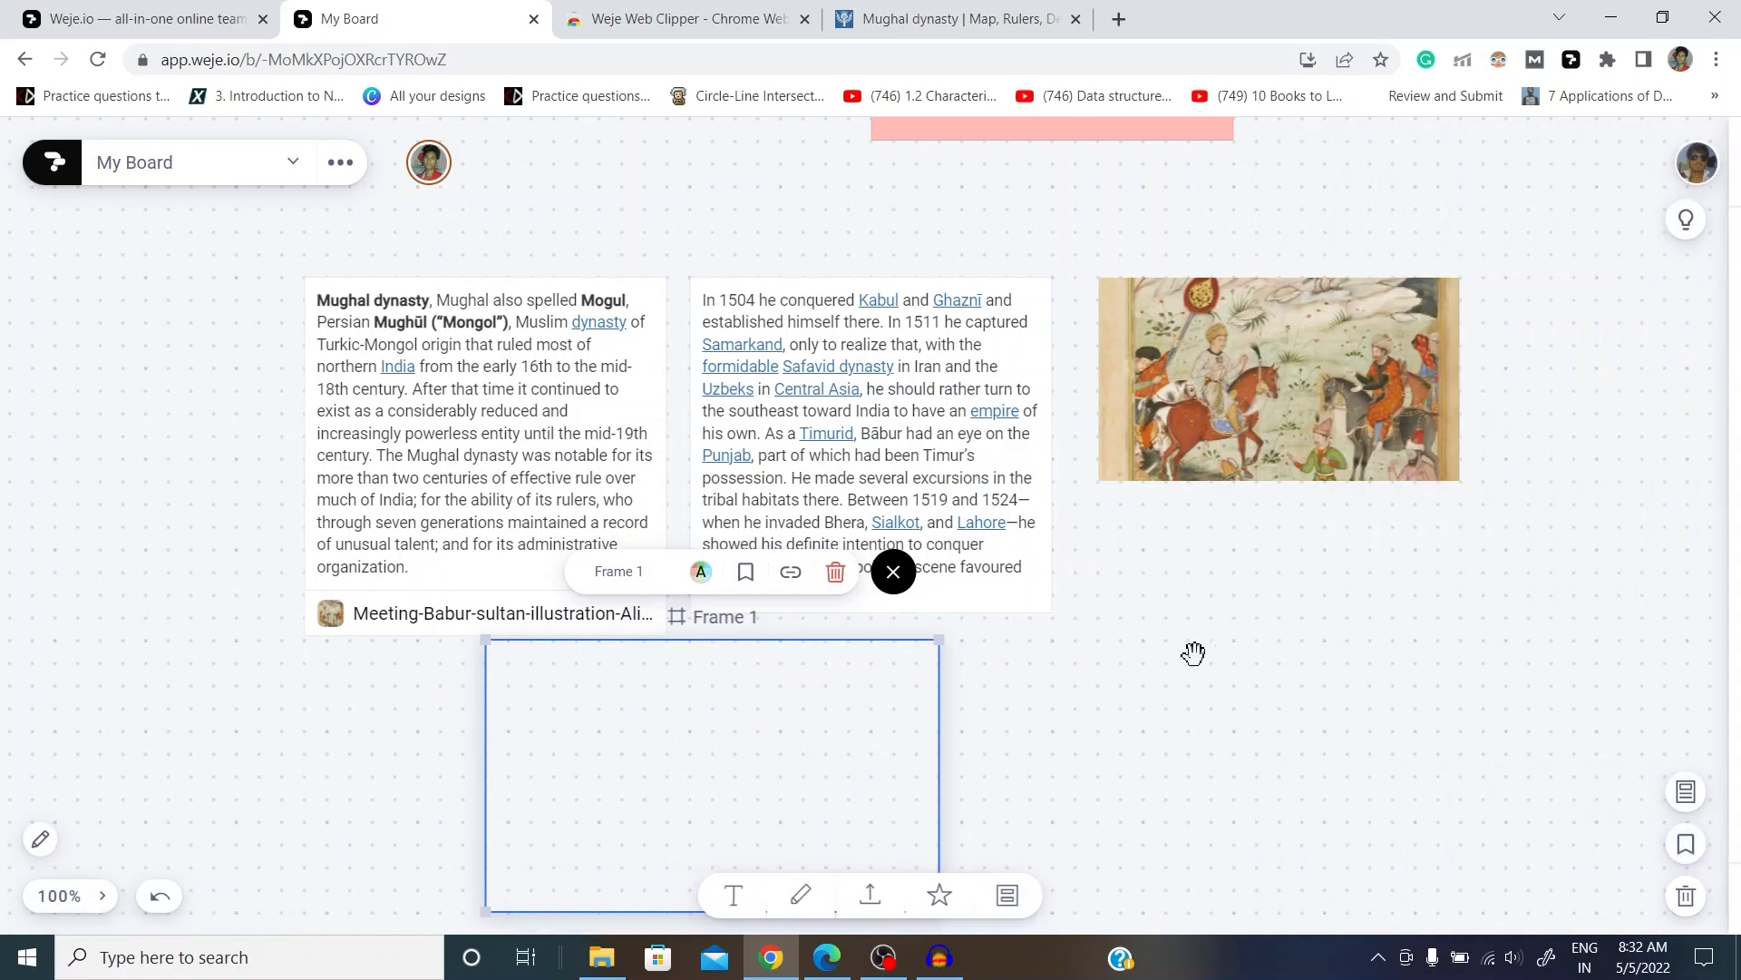
scroll(1174, 663, up, 2)
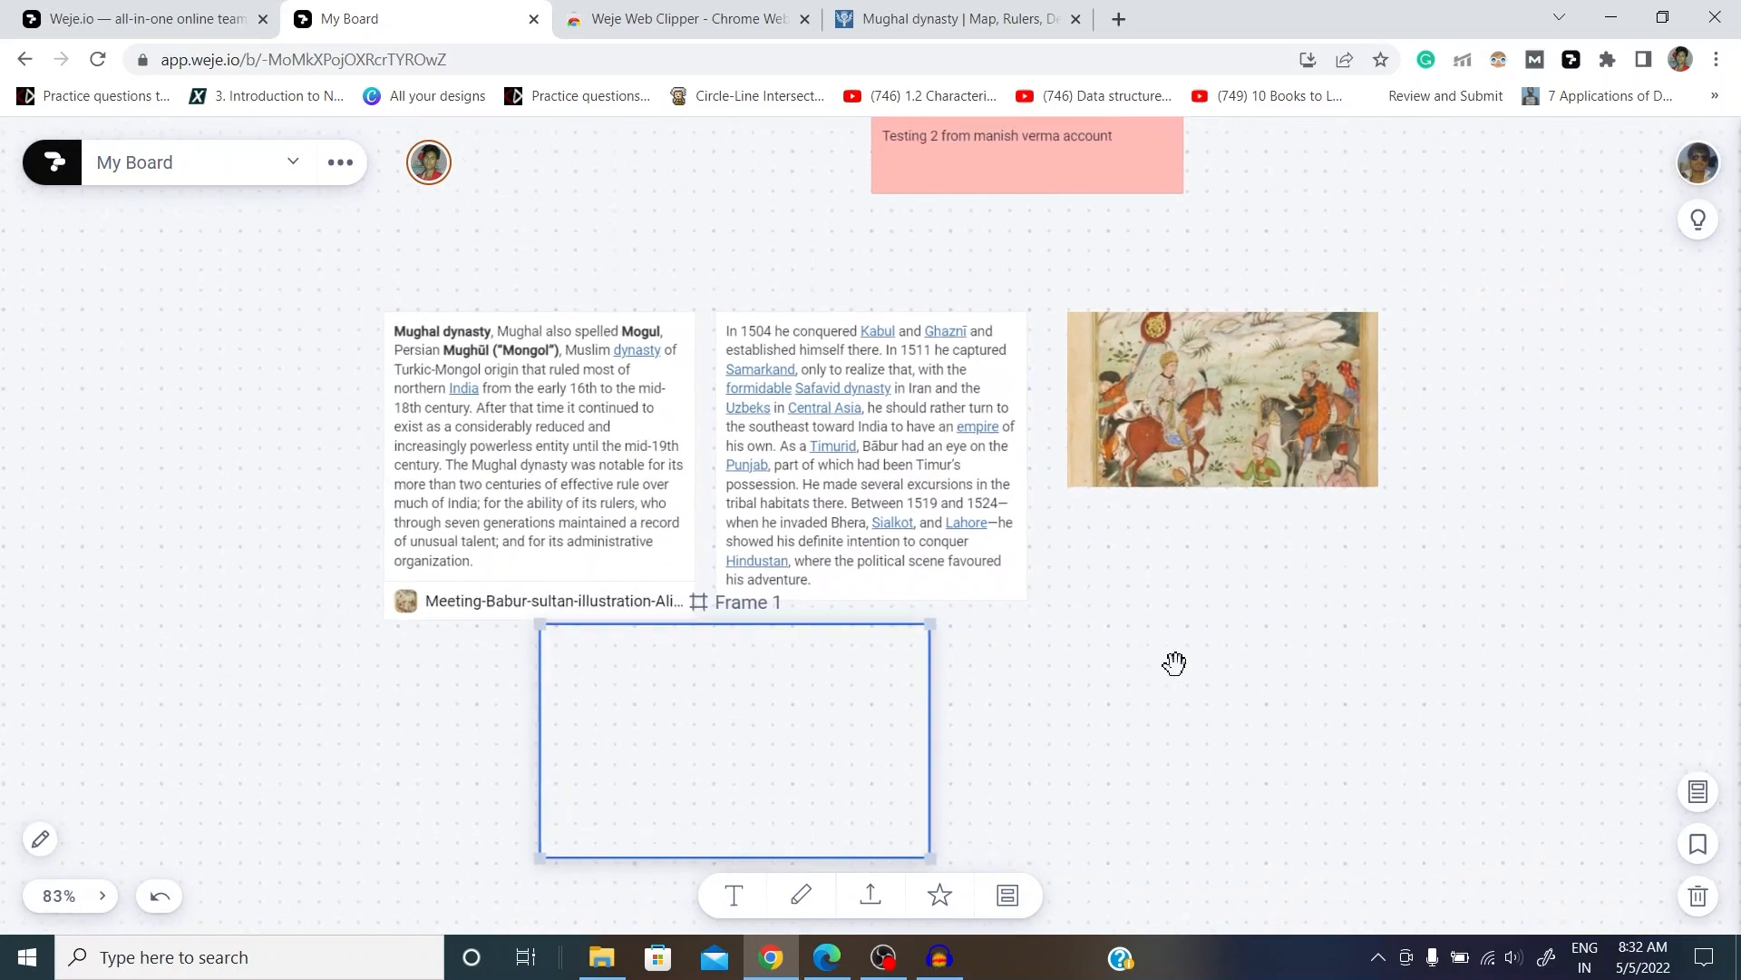
drag(1177, 672, 1292, 541)
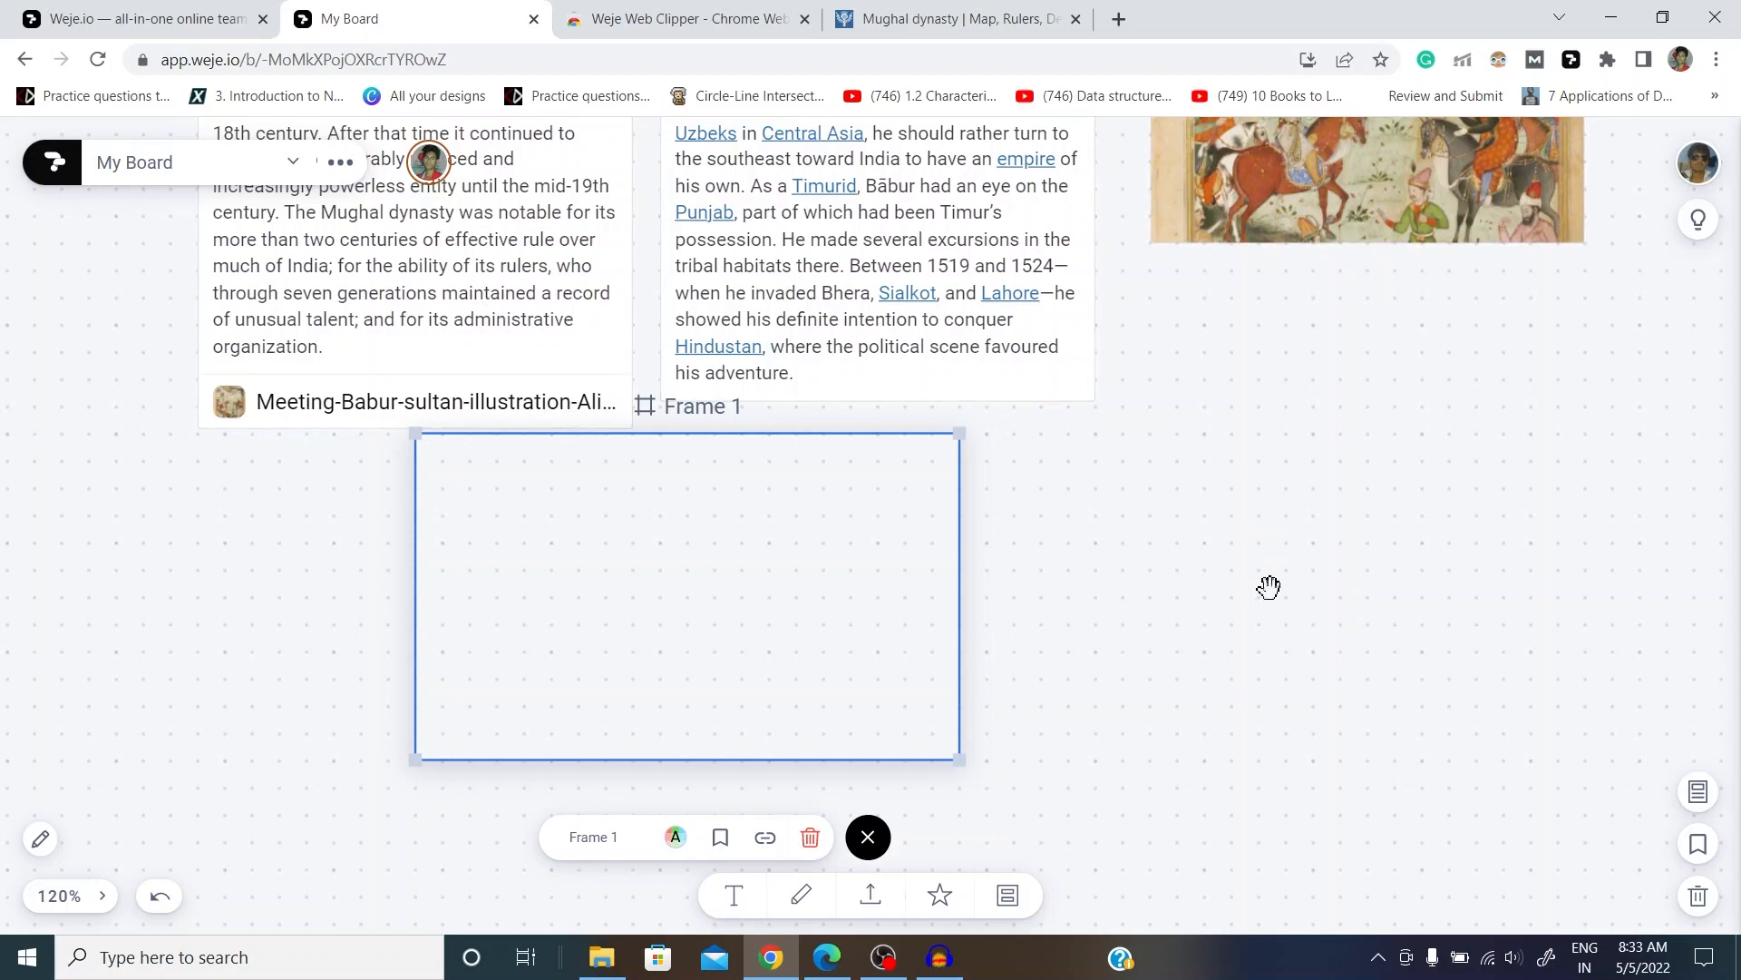
scroll(1268, 588, up, 2)
scroll(1268, 588, down, 4)
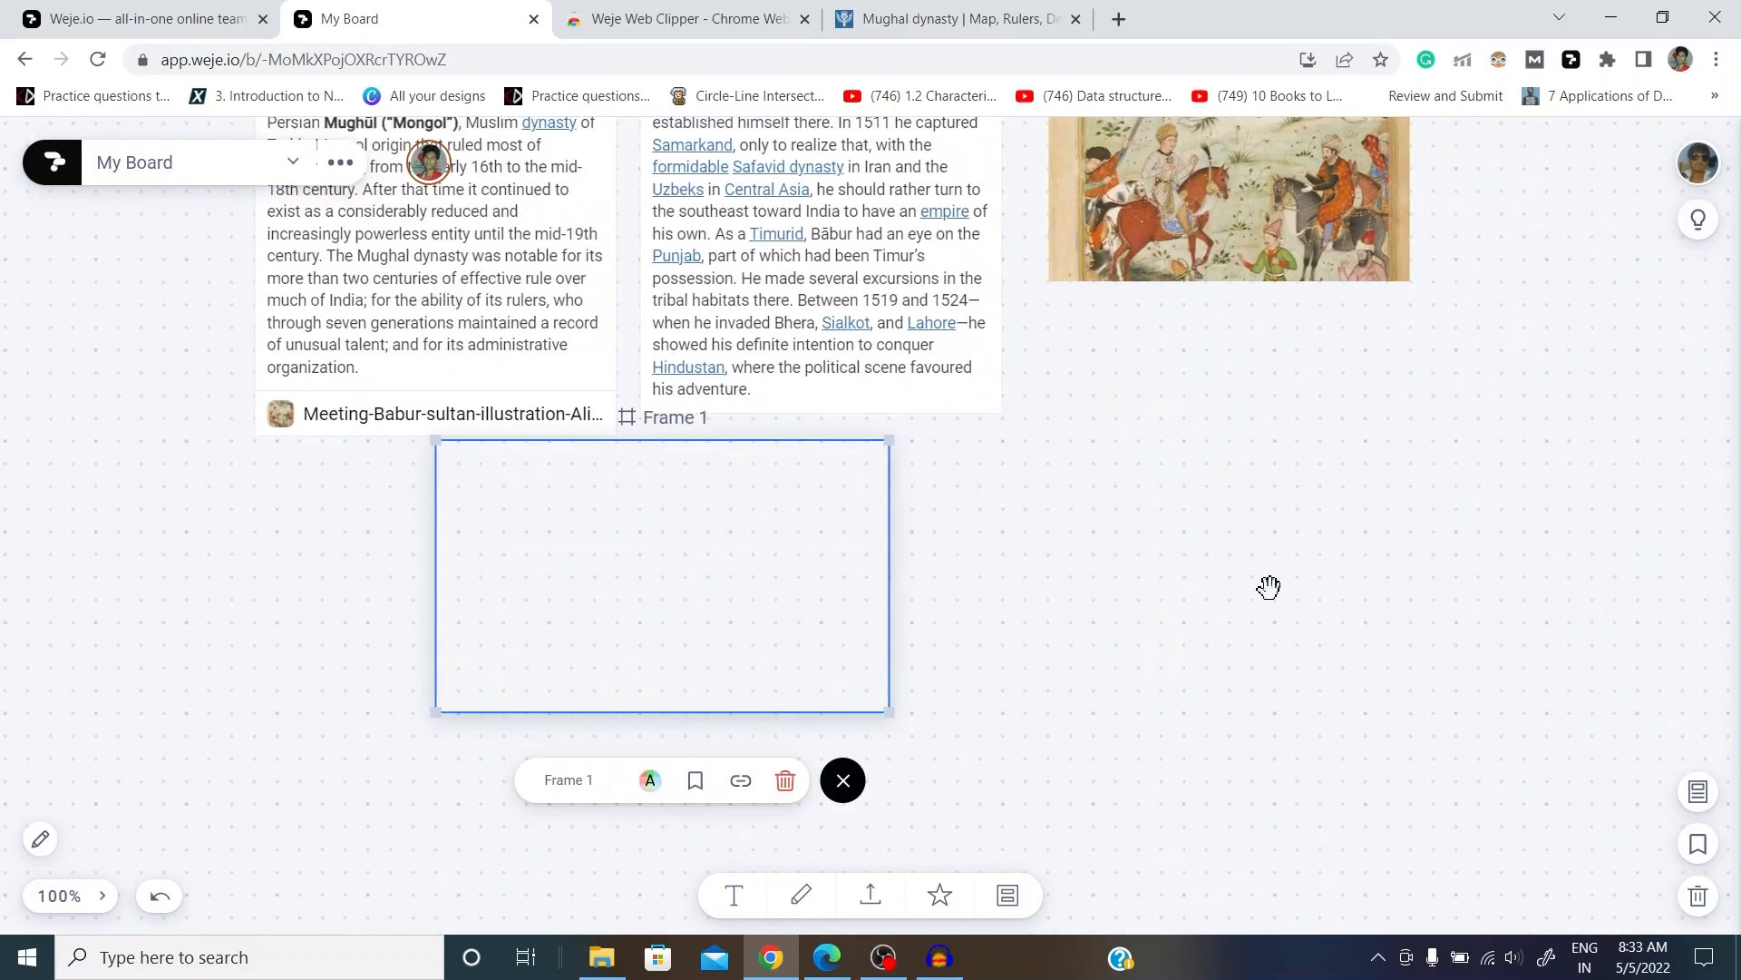
Step: Move Frame 1 over the Mughal dynasty card and enlarge it to enclose that card, the 1504 card and the cropped illustration
scroll(1267, 556, down, 1)
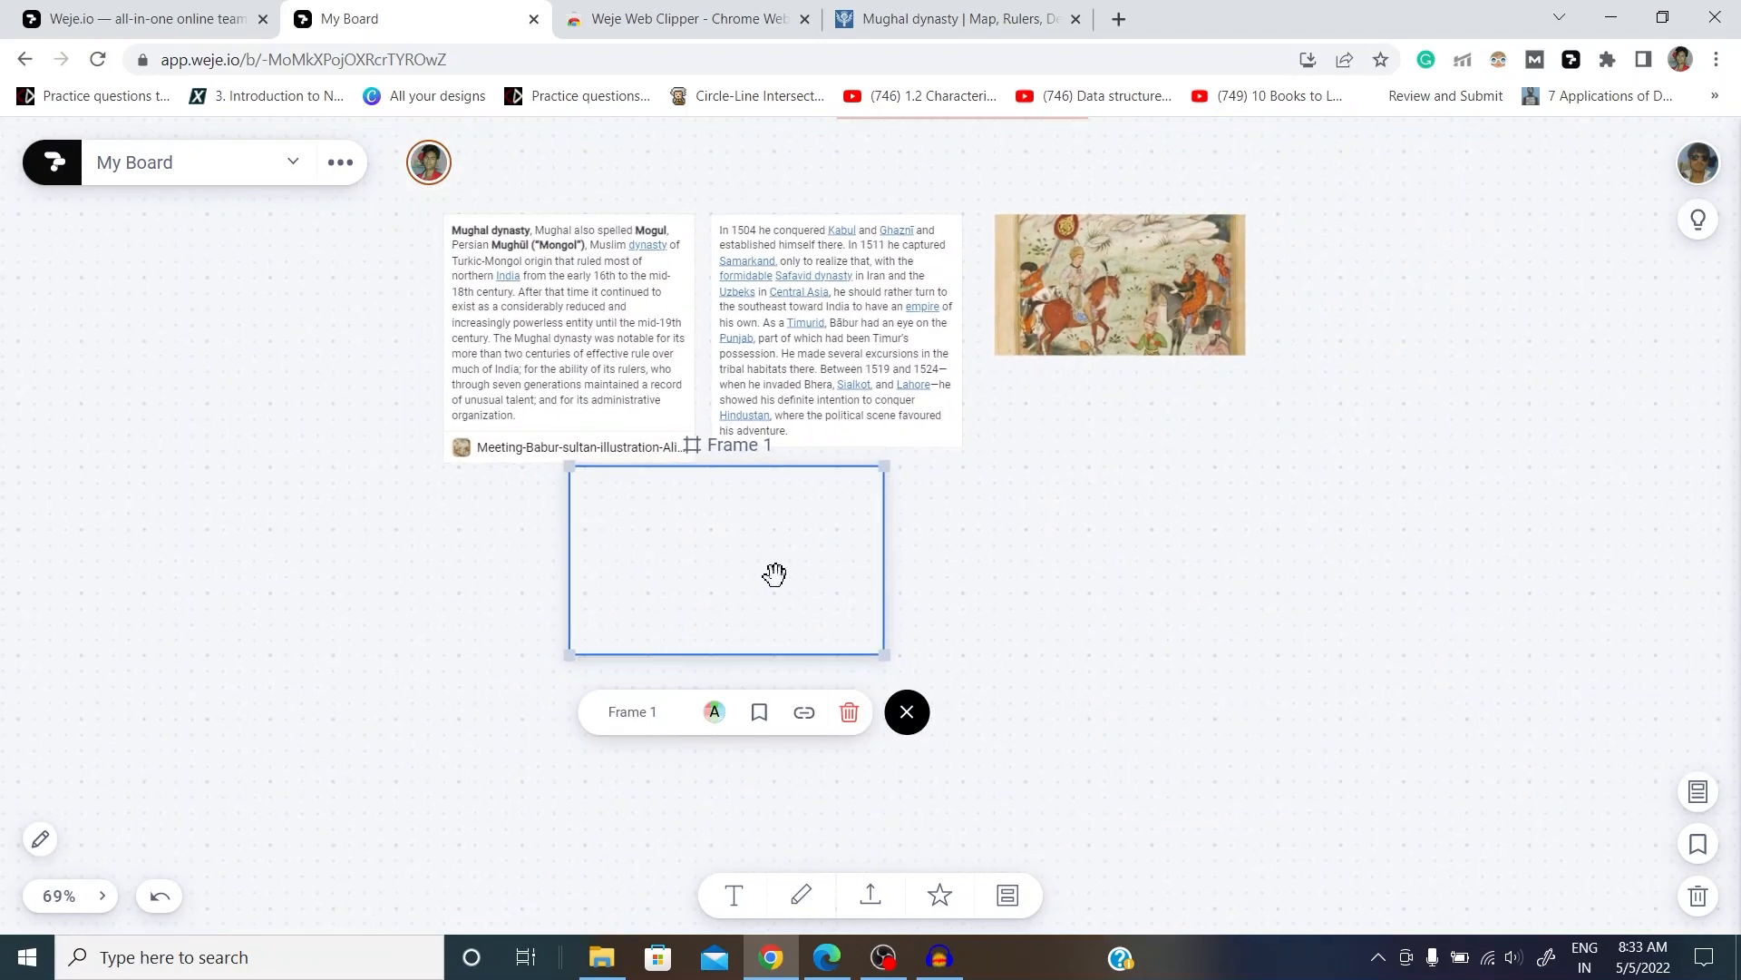
drag(758, 575, 902, 632)
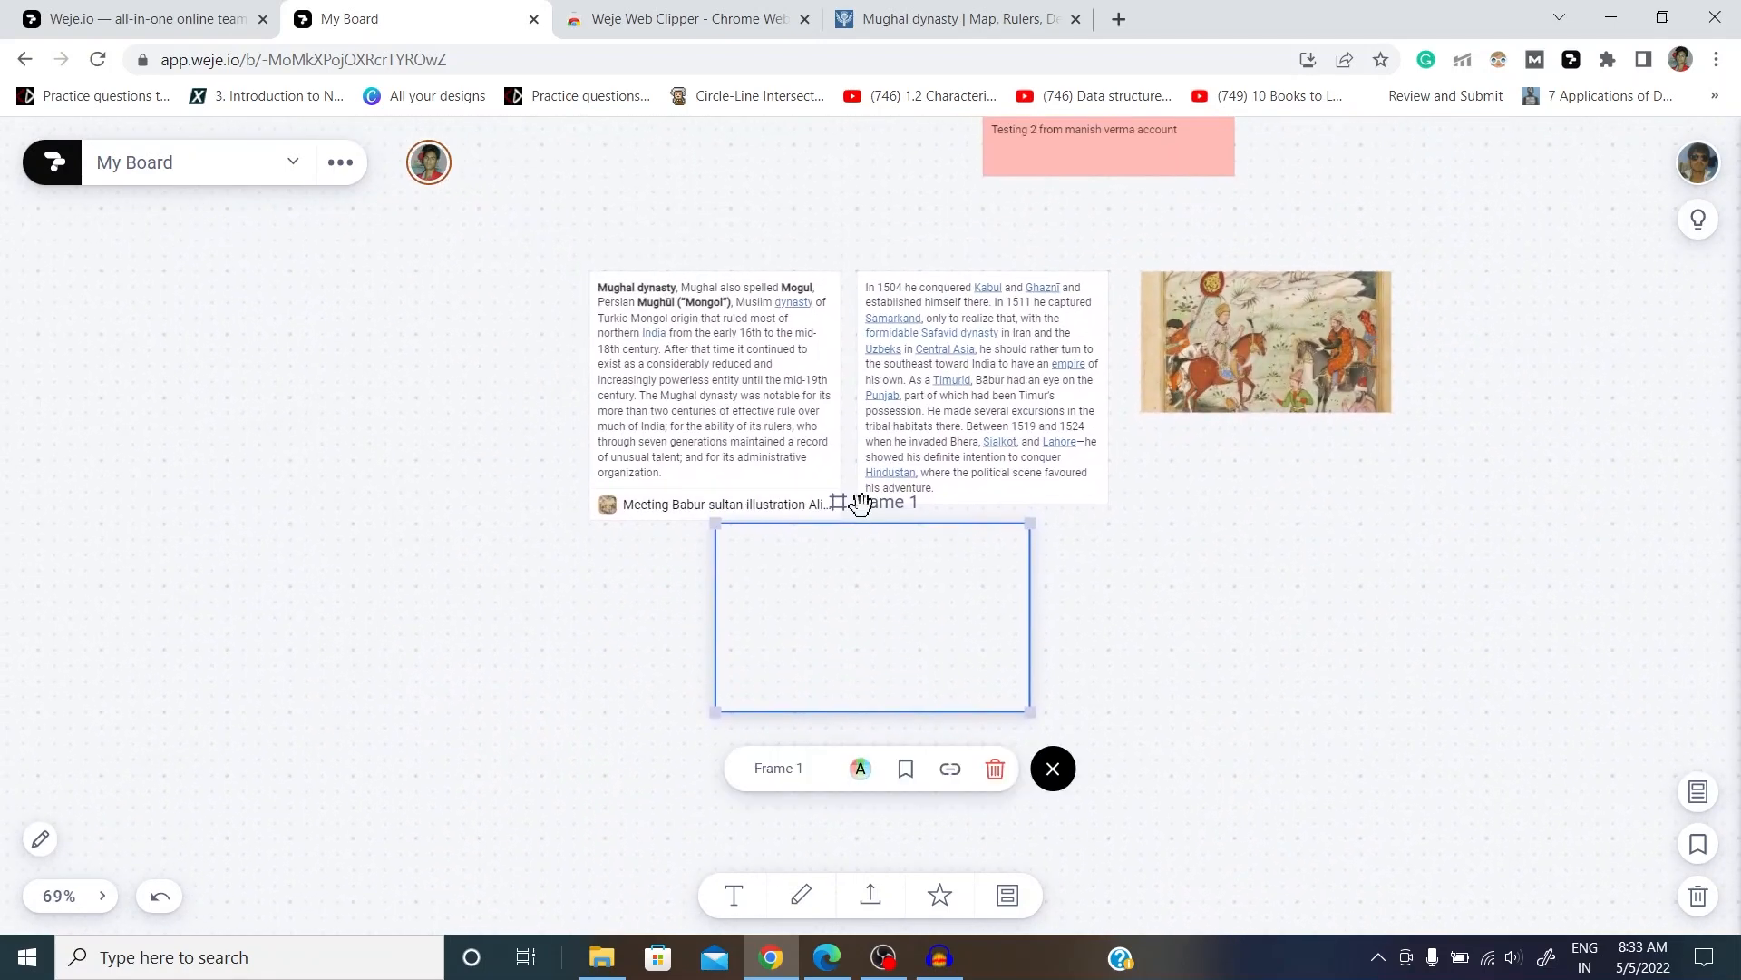
drag(878, 510, 694, 252)
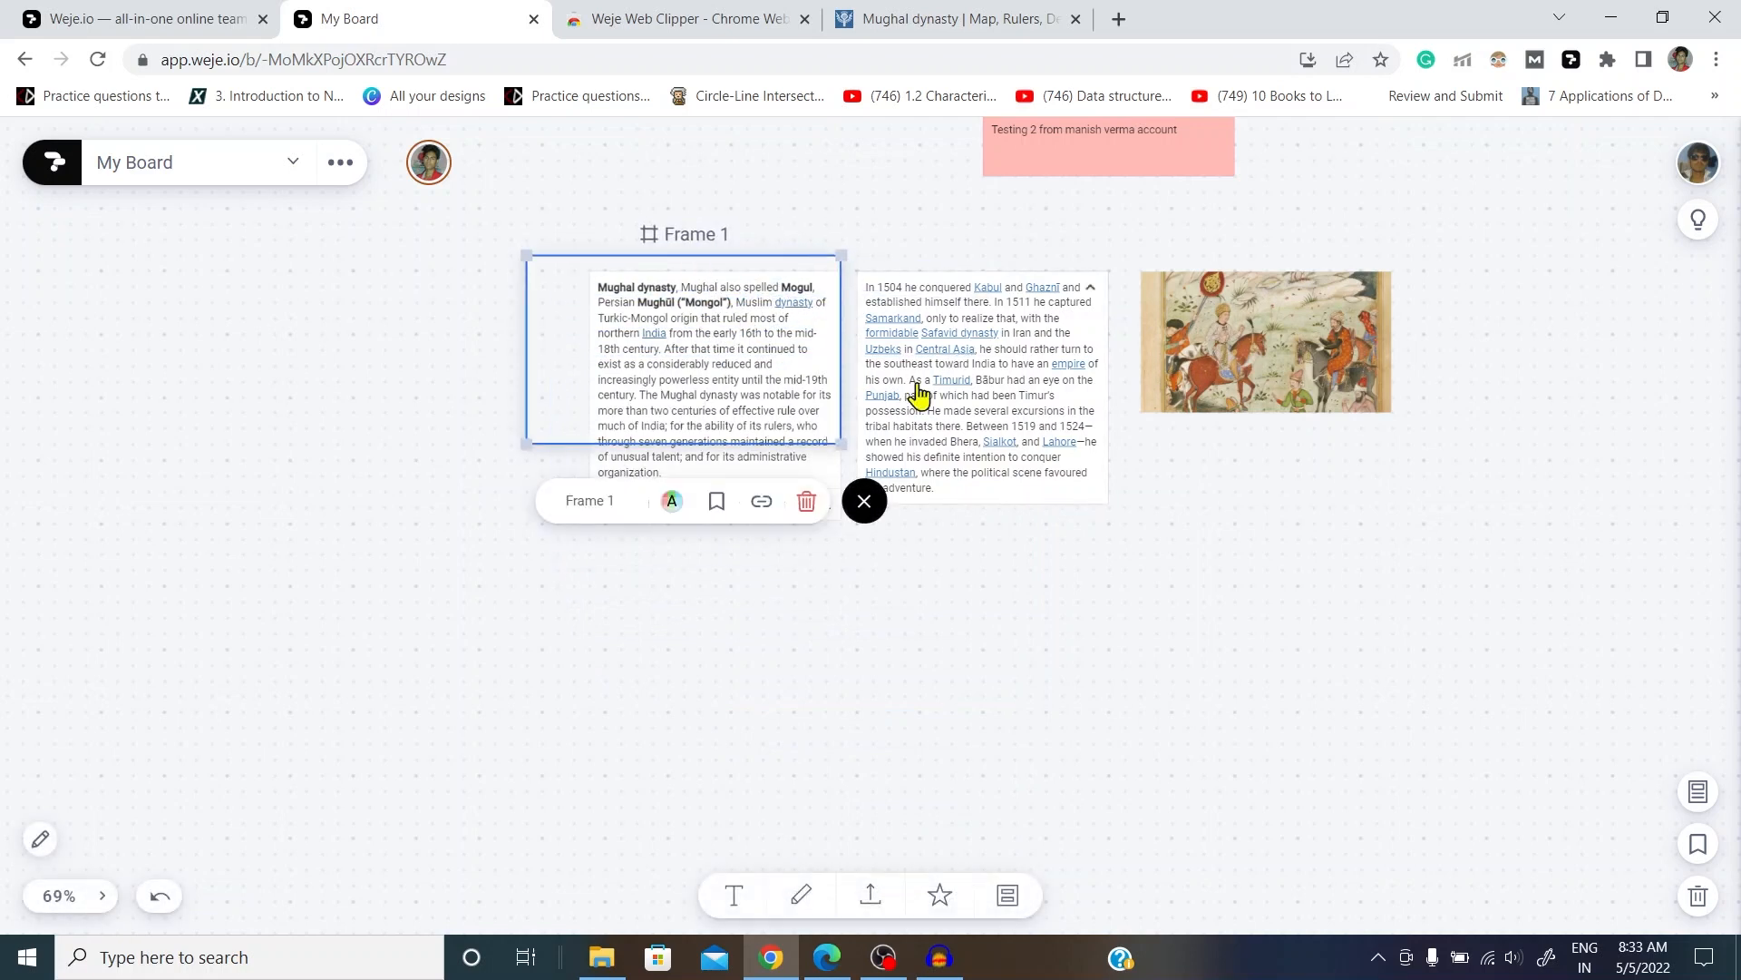
drag(870, 467, 1442, 550)
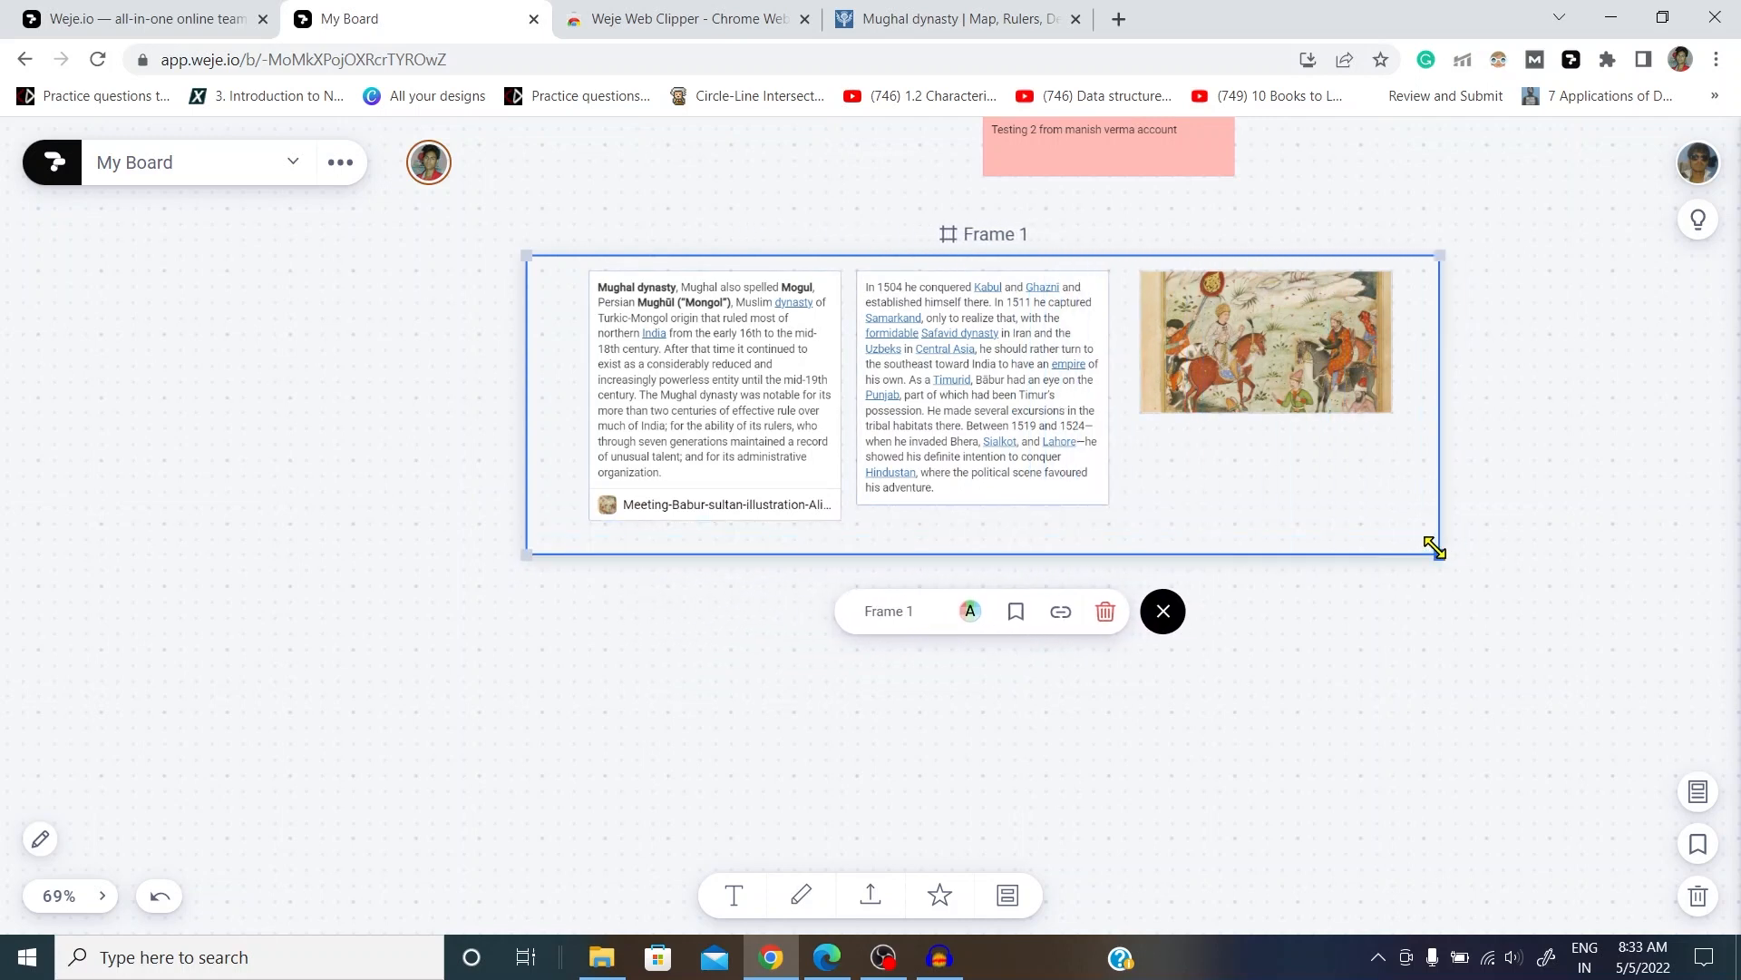
click(1326, 721)
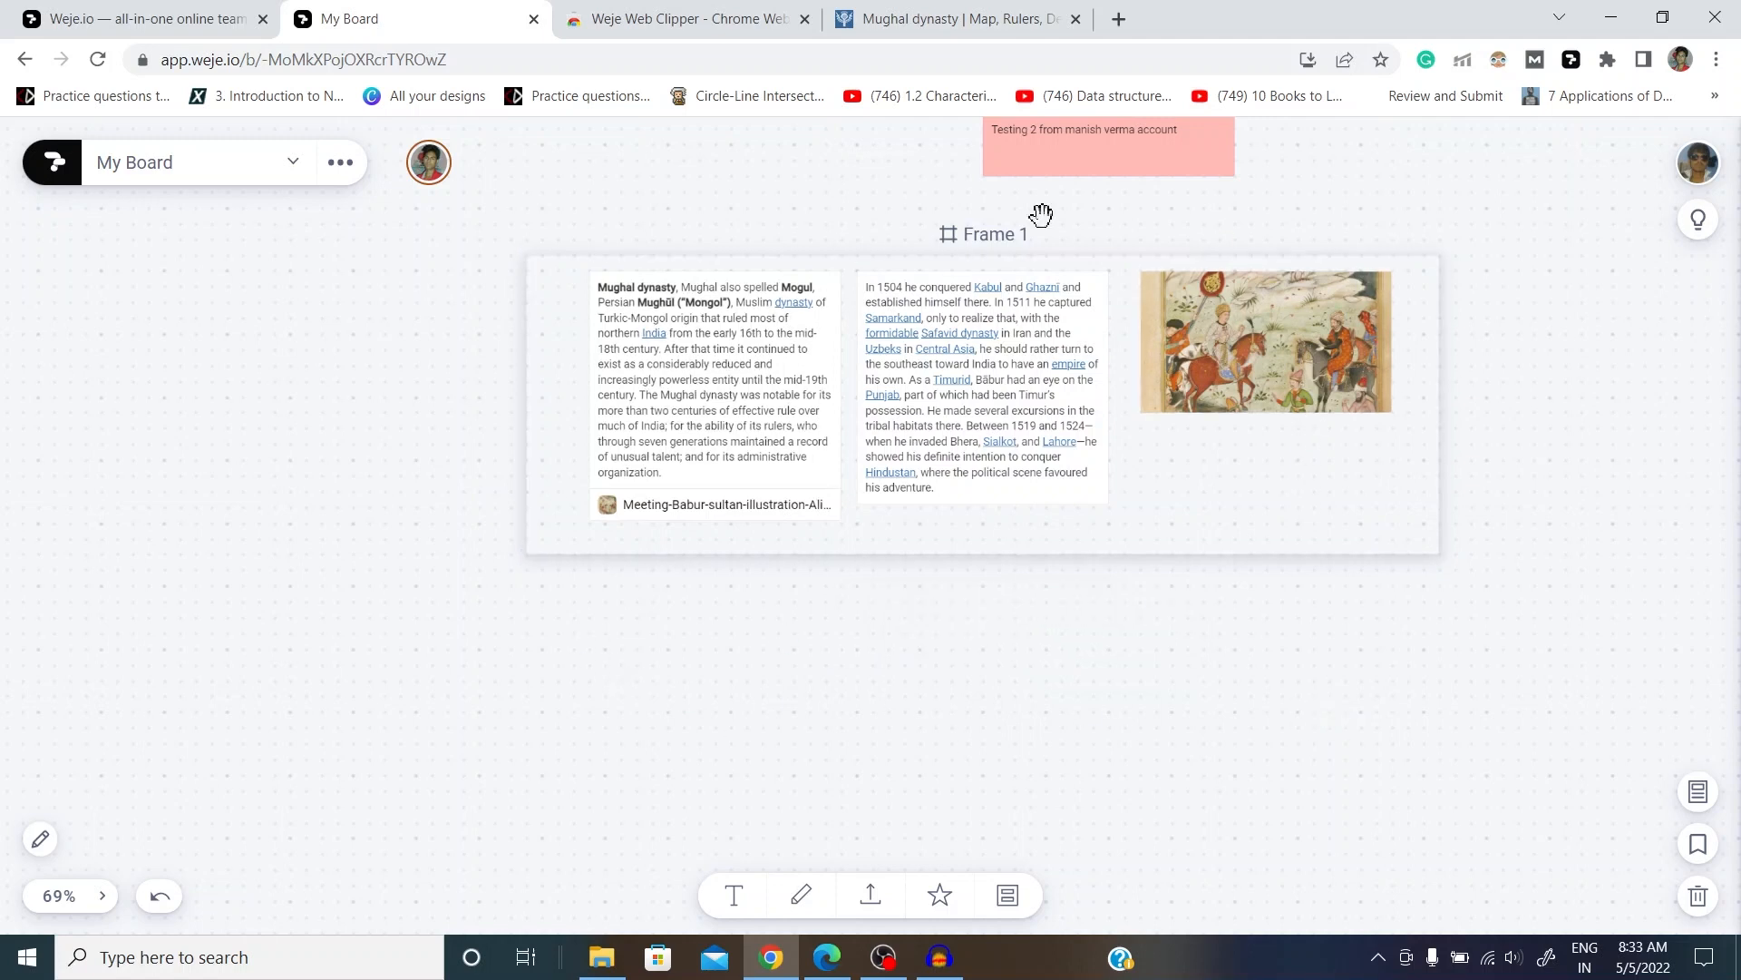
Step: Add a second frame through Navigation and fit it around the "Testing purpose" card and the pink testing card below the Jahangir card
drag(663, 694, 481, 845)
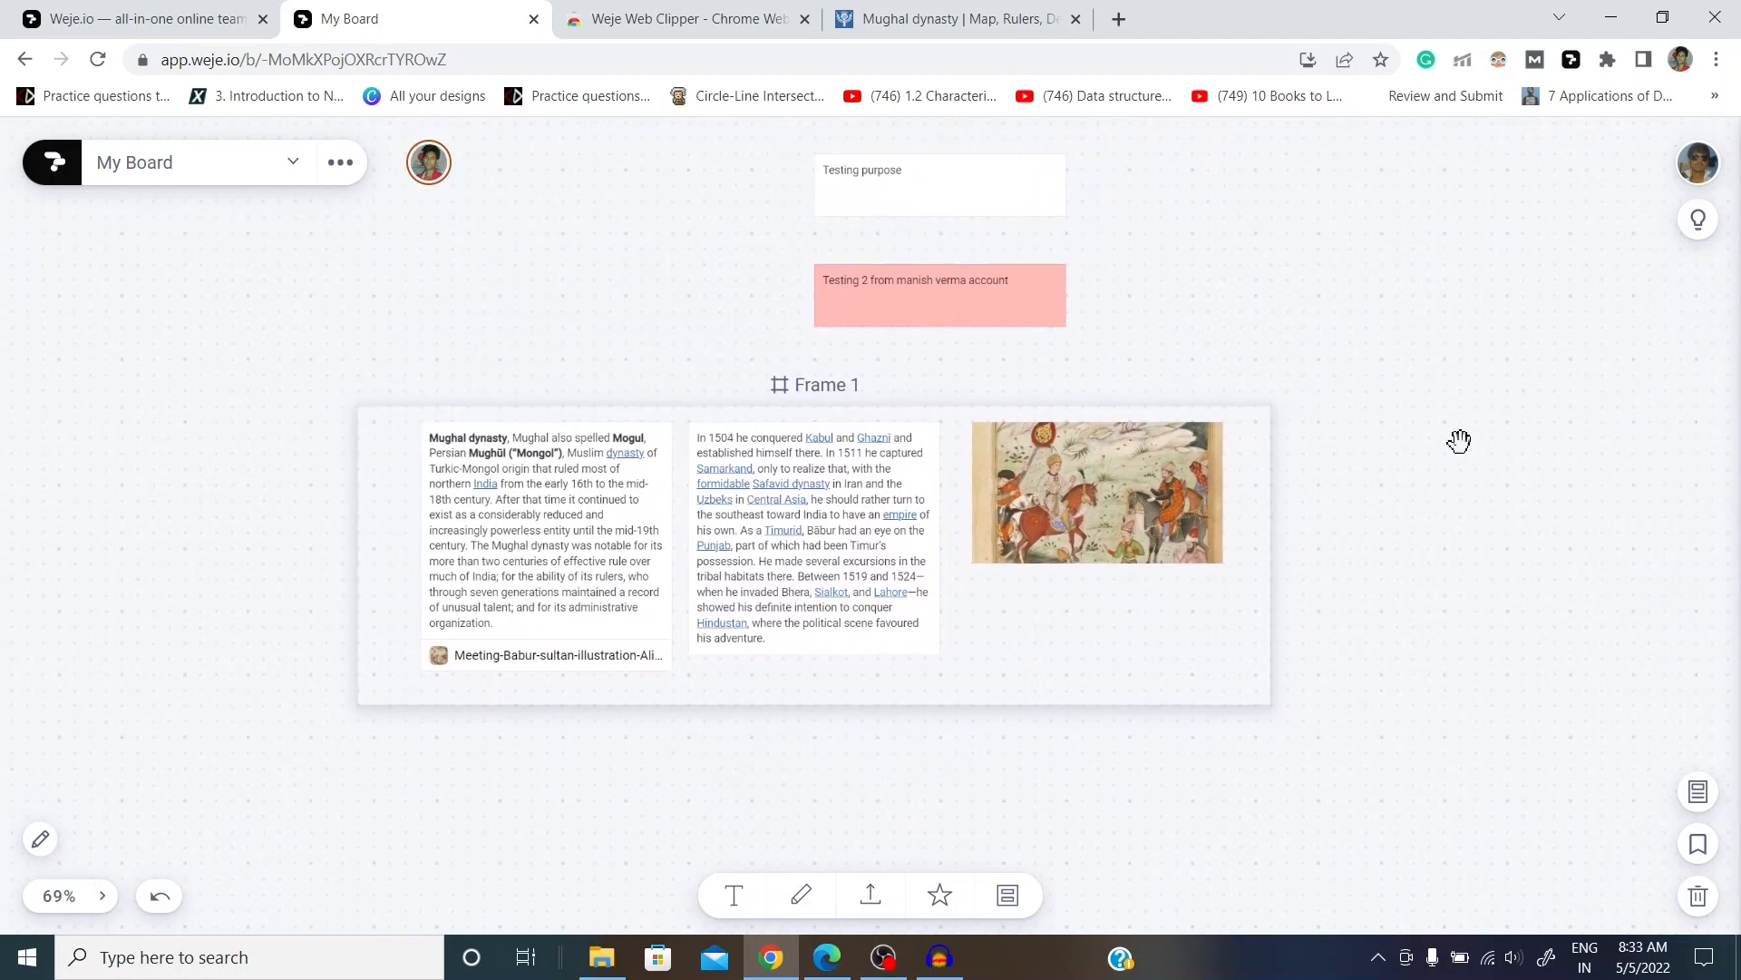
scroll(1458, 441, up, 3)
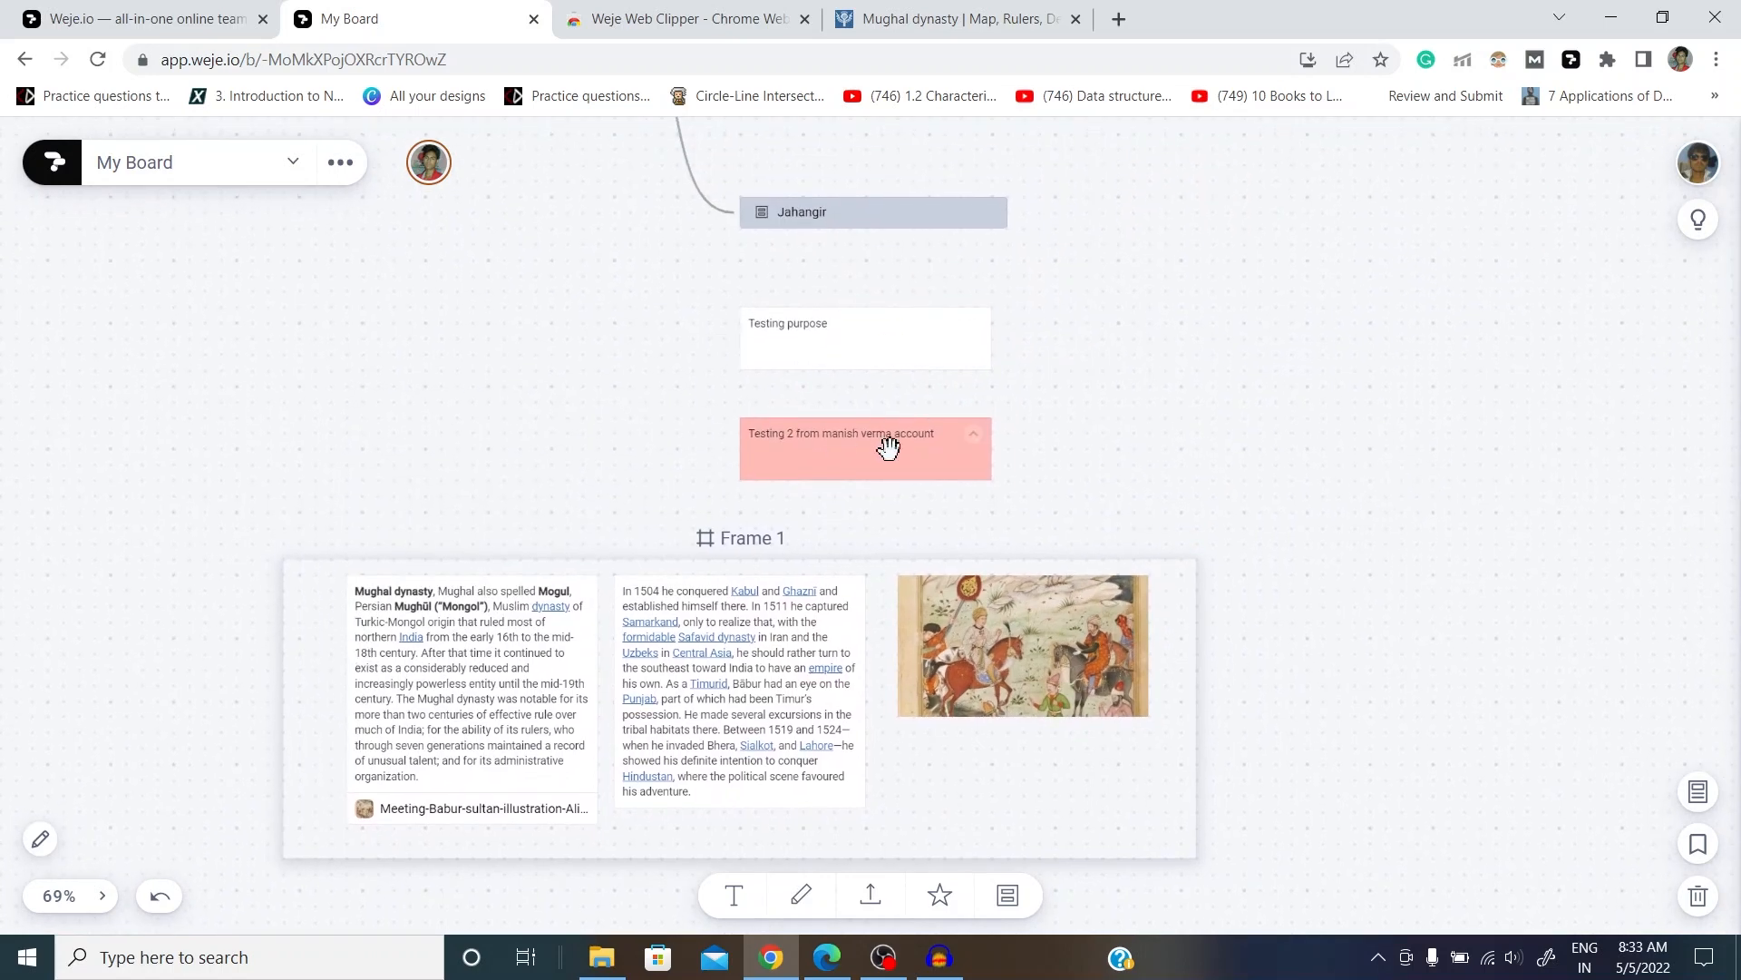
click(1696, 852)
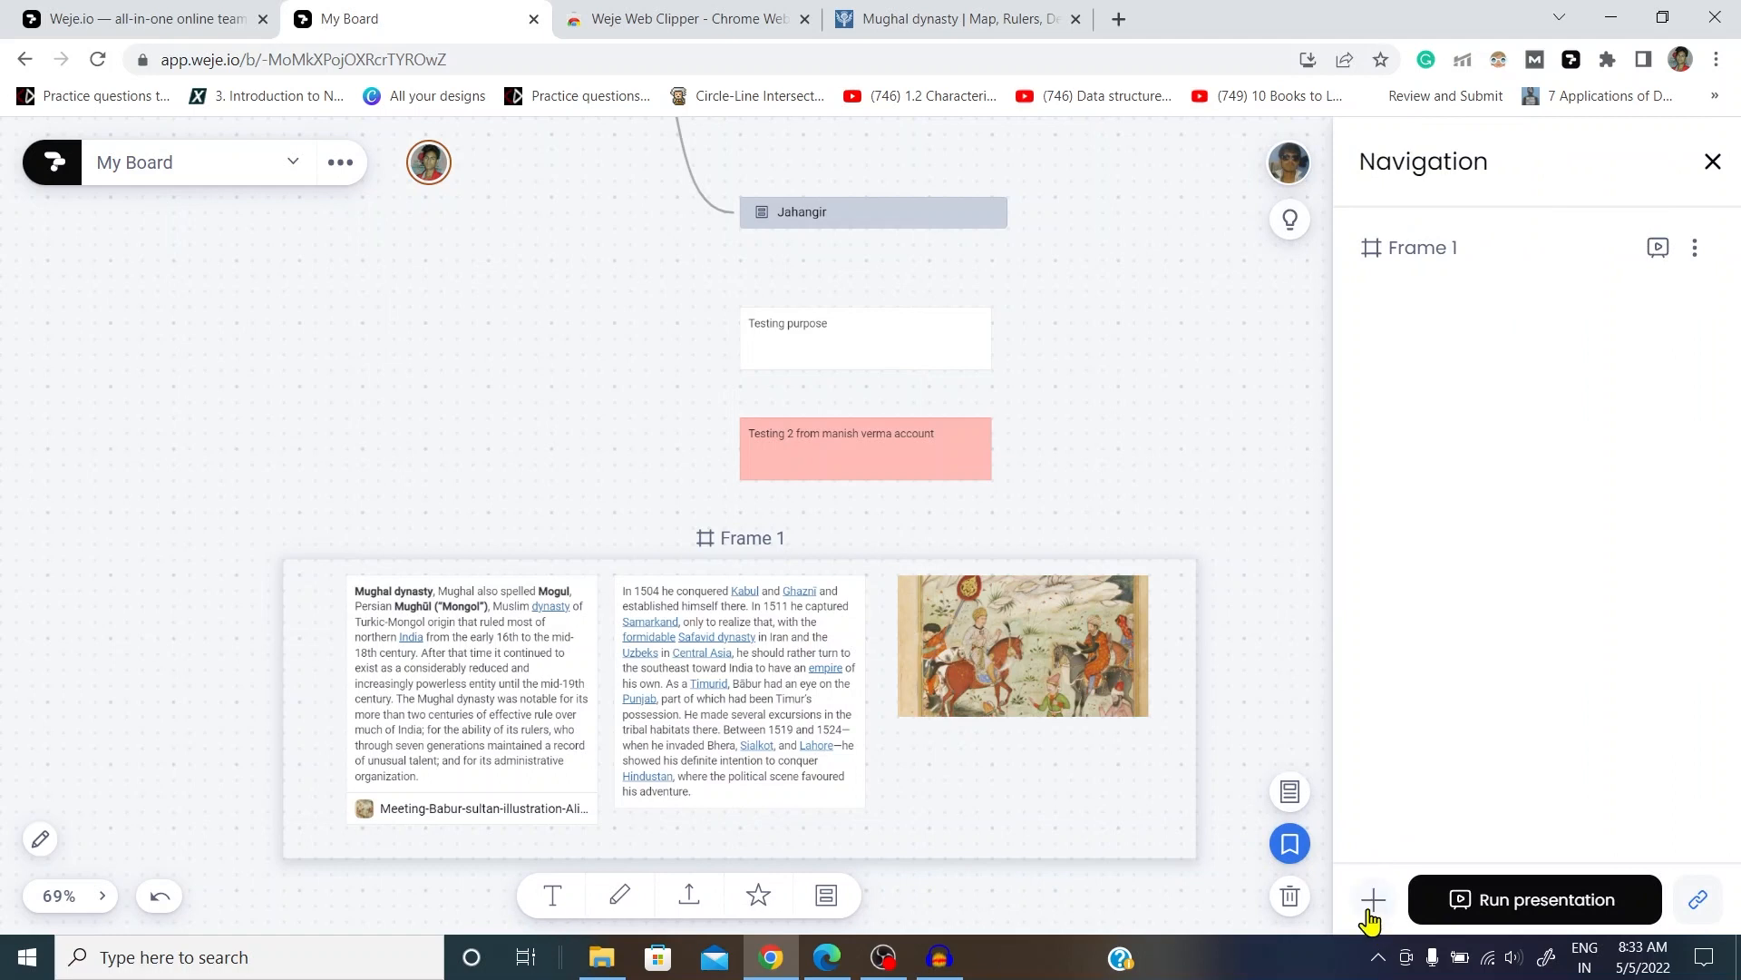
click(1373, 900)
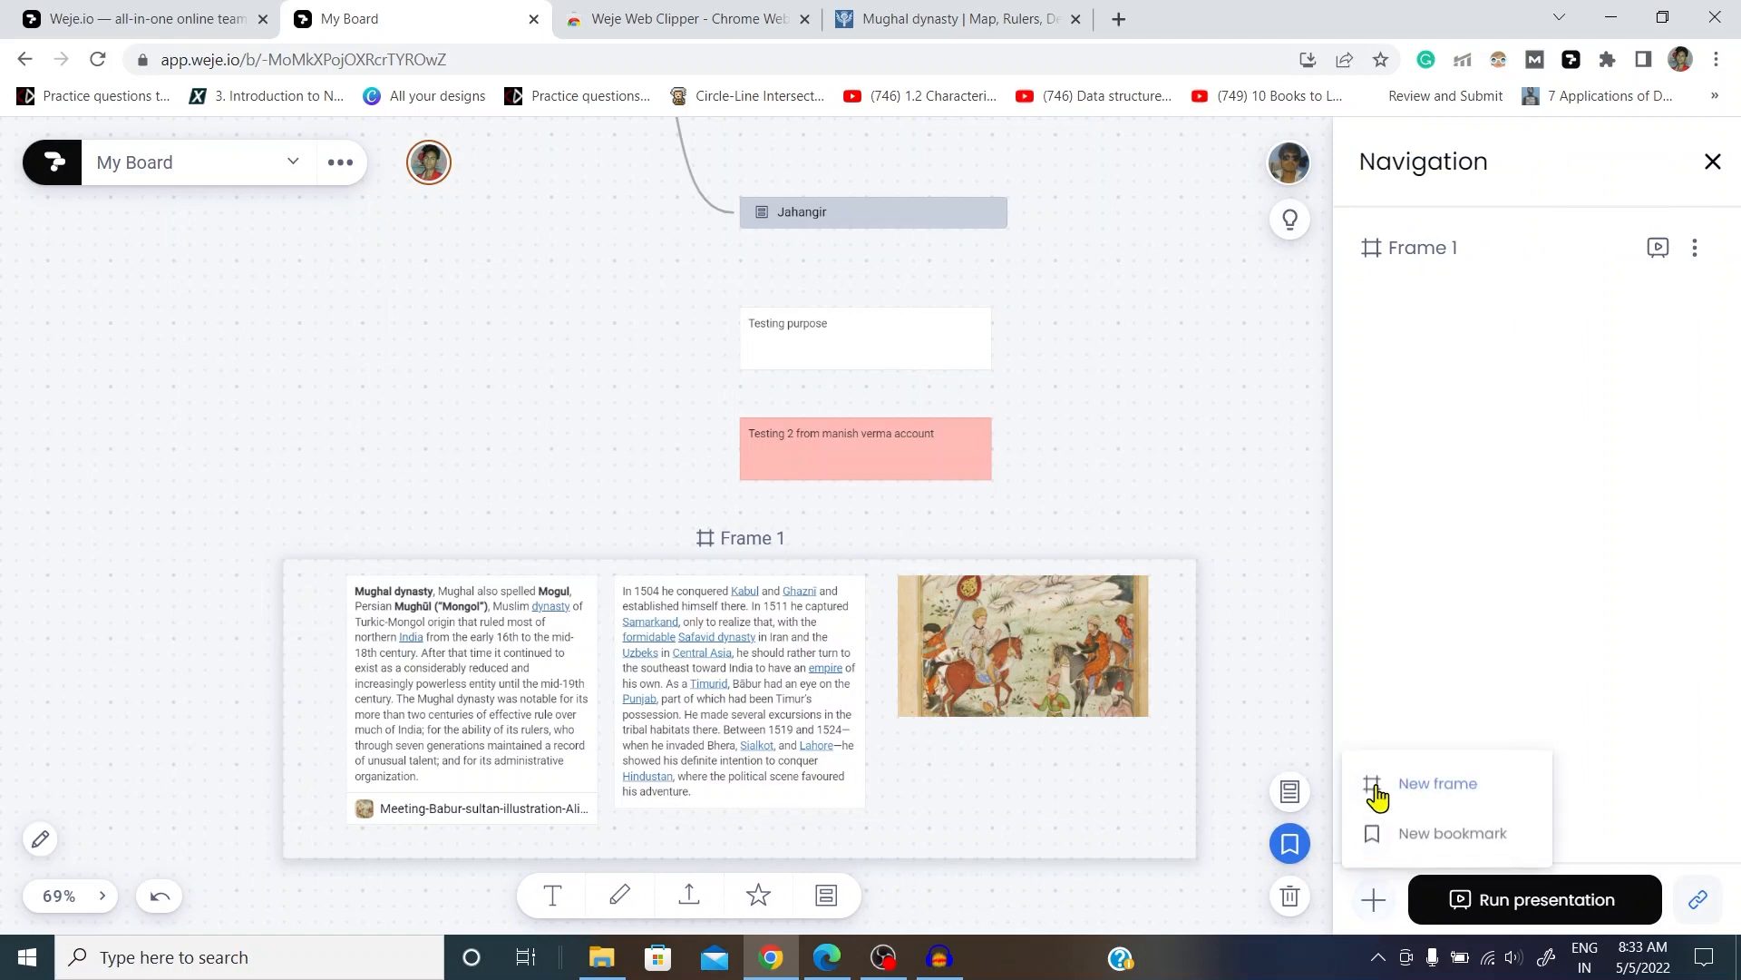
click(1427, 789)
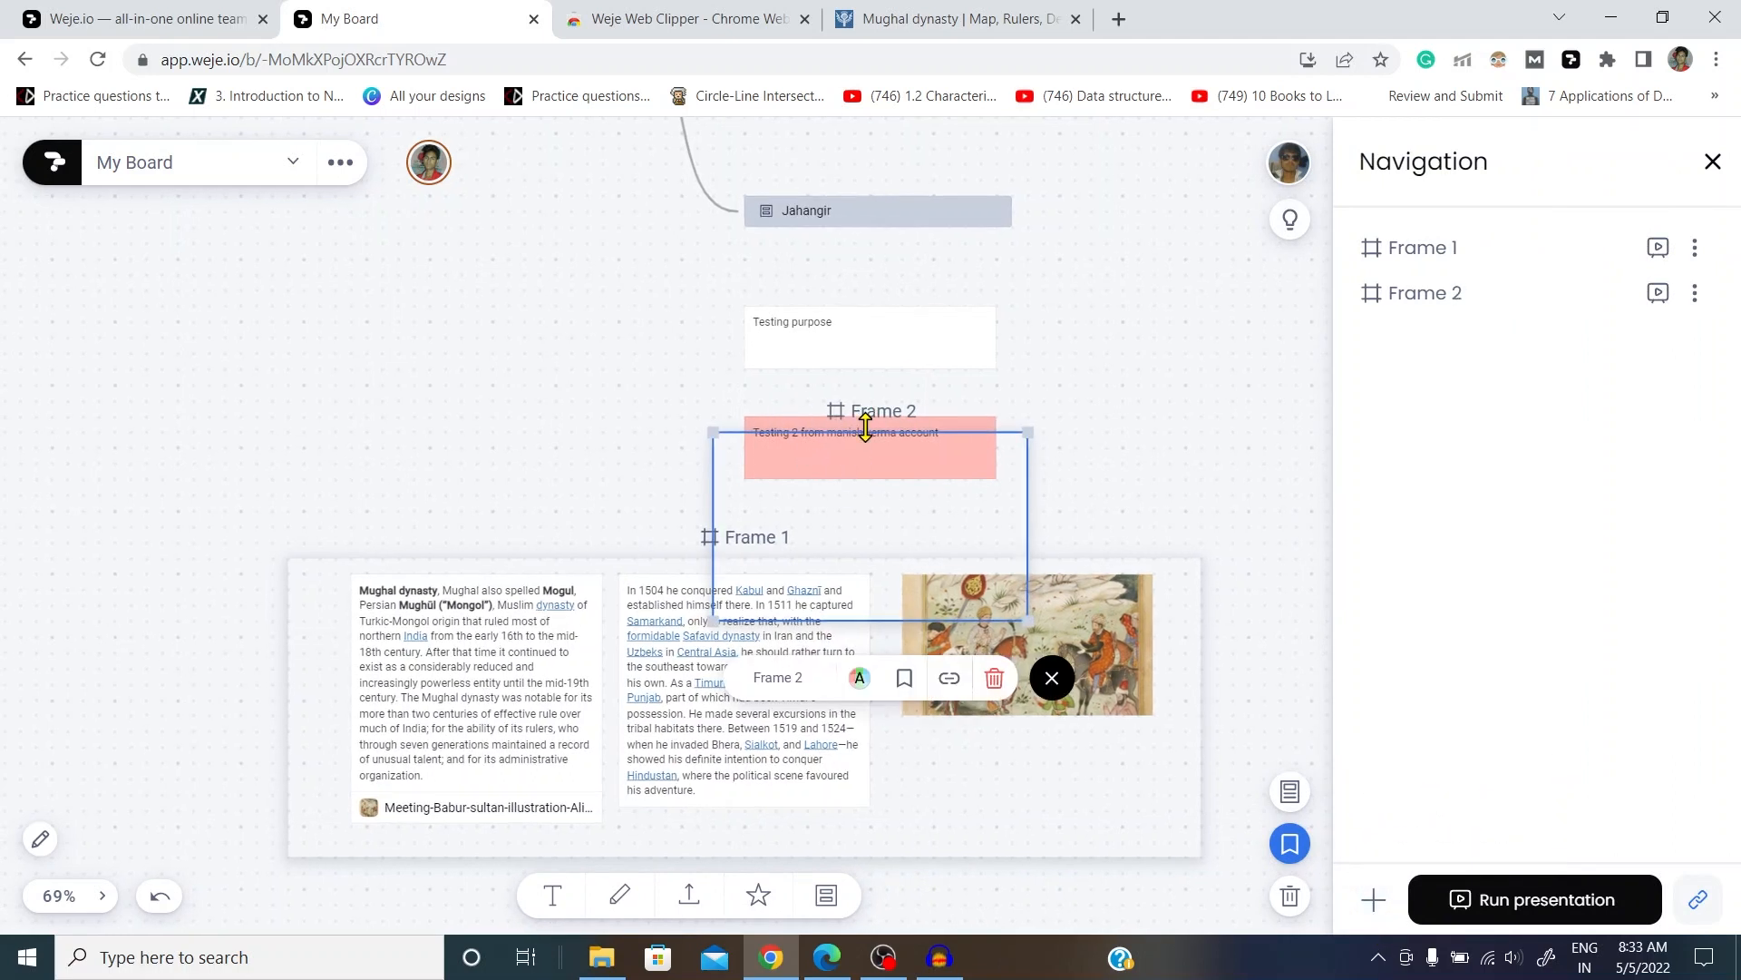
drag(867, 411, 789, 224)
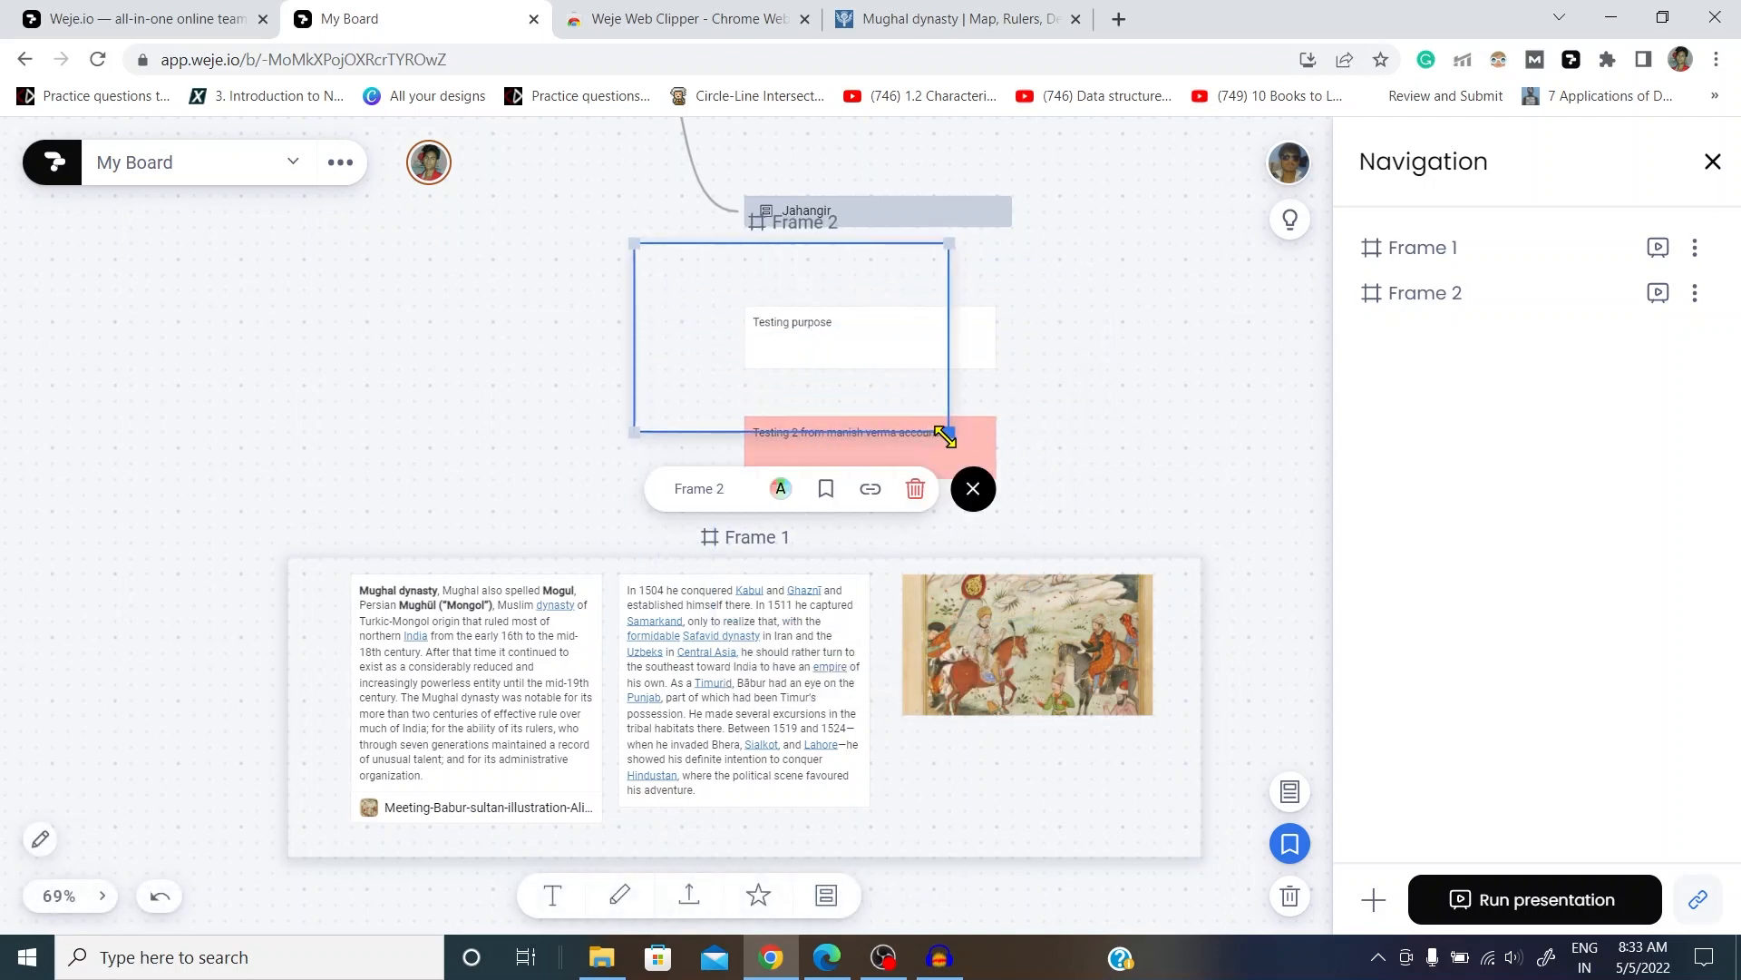
drag(952, 432, 1077, 526)
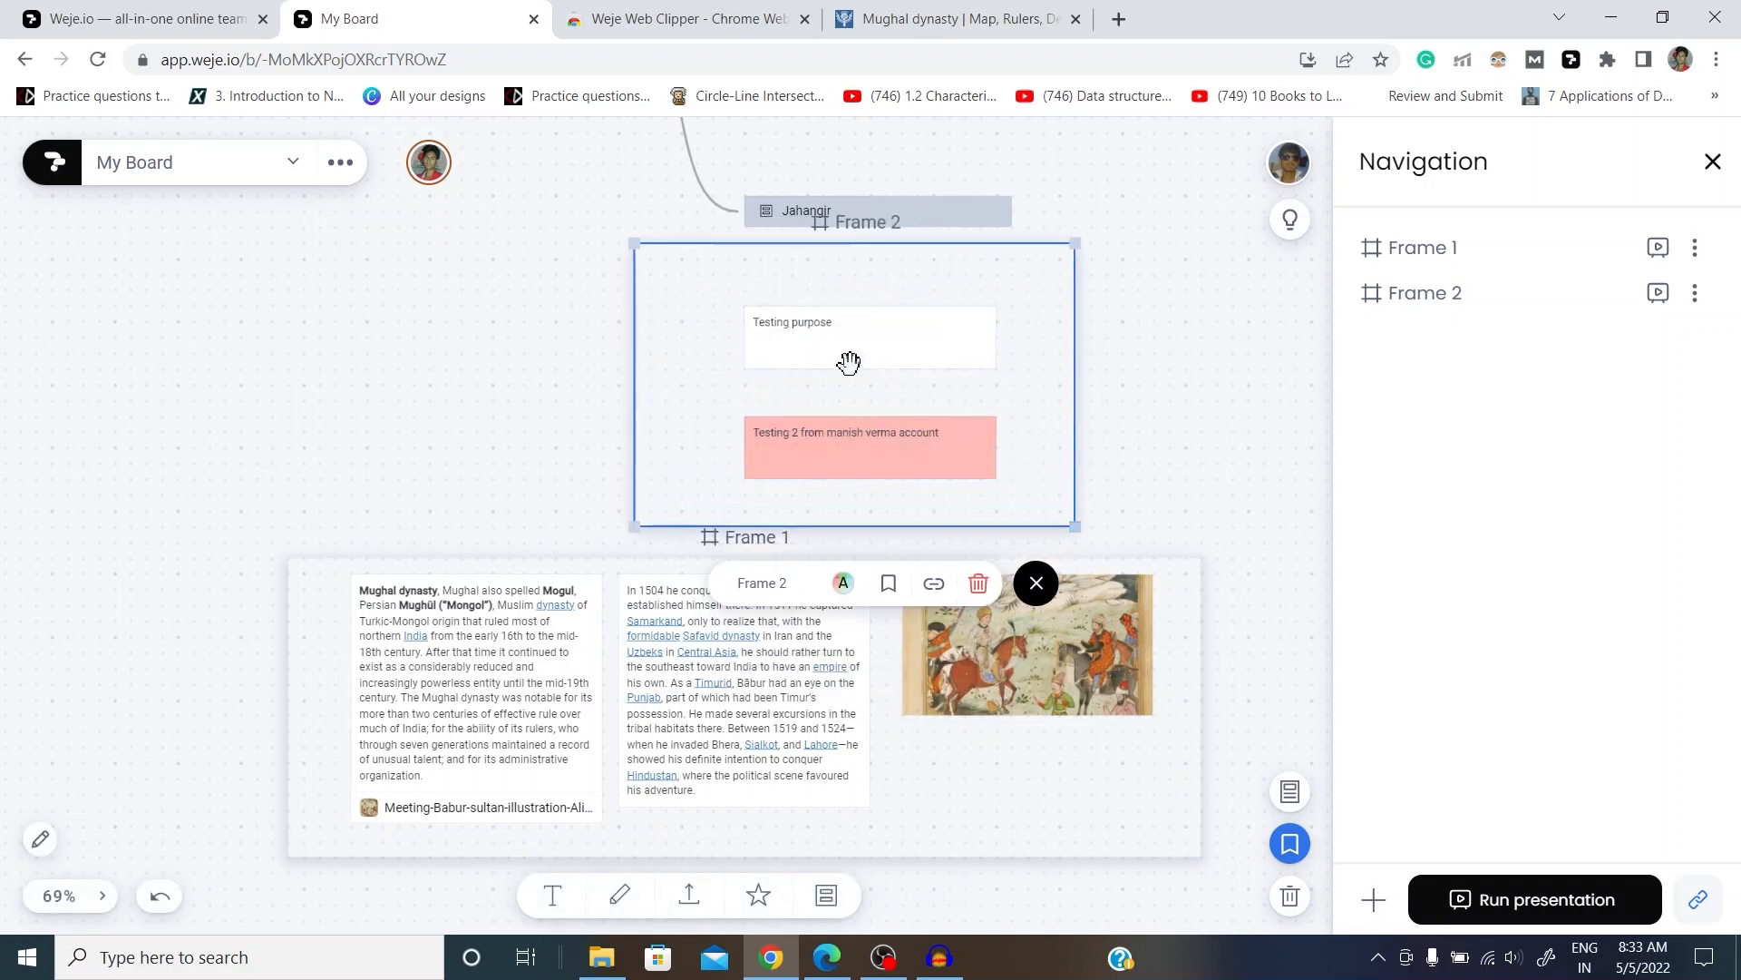
drag(639, 249, 698, 276)
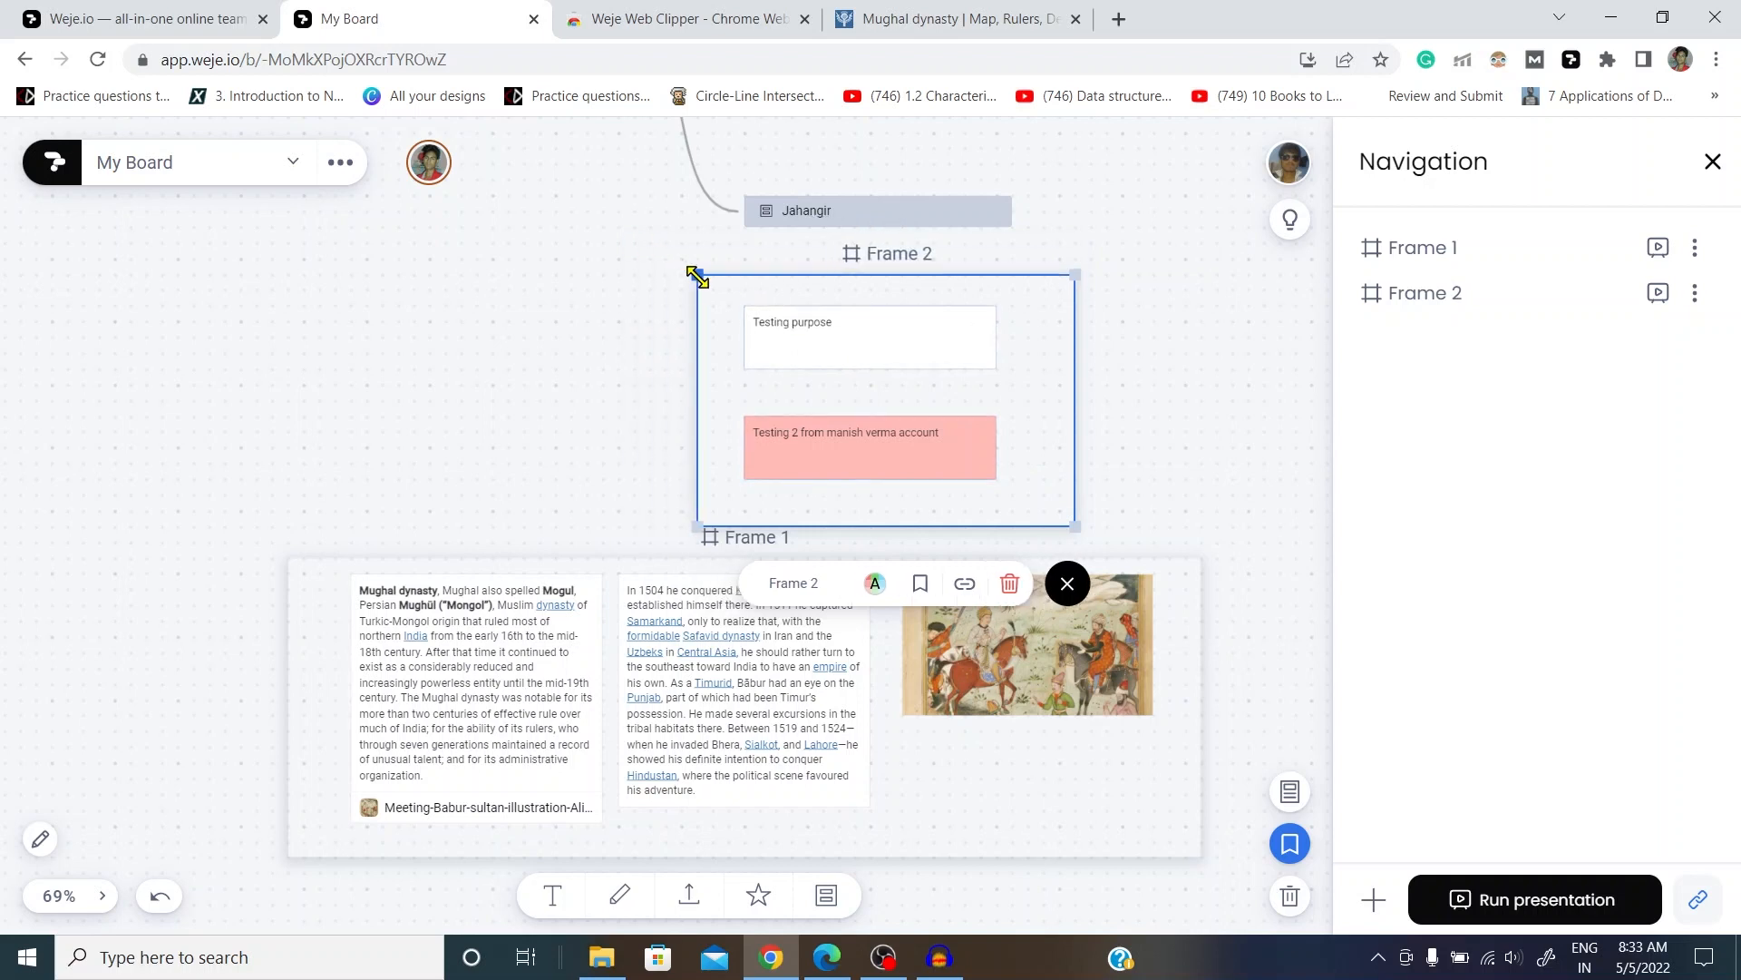
click(1199, 410)
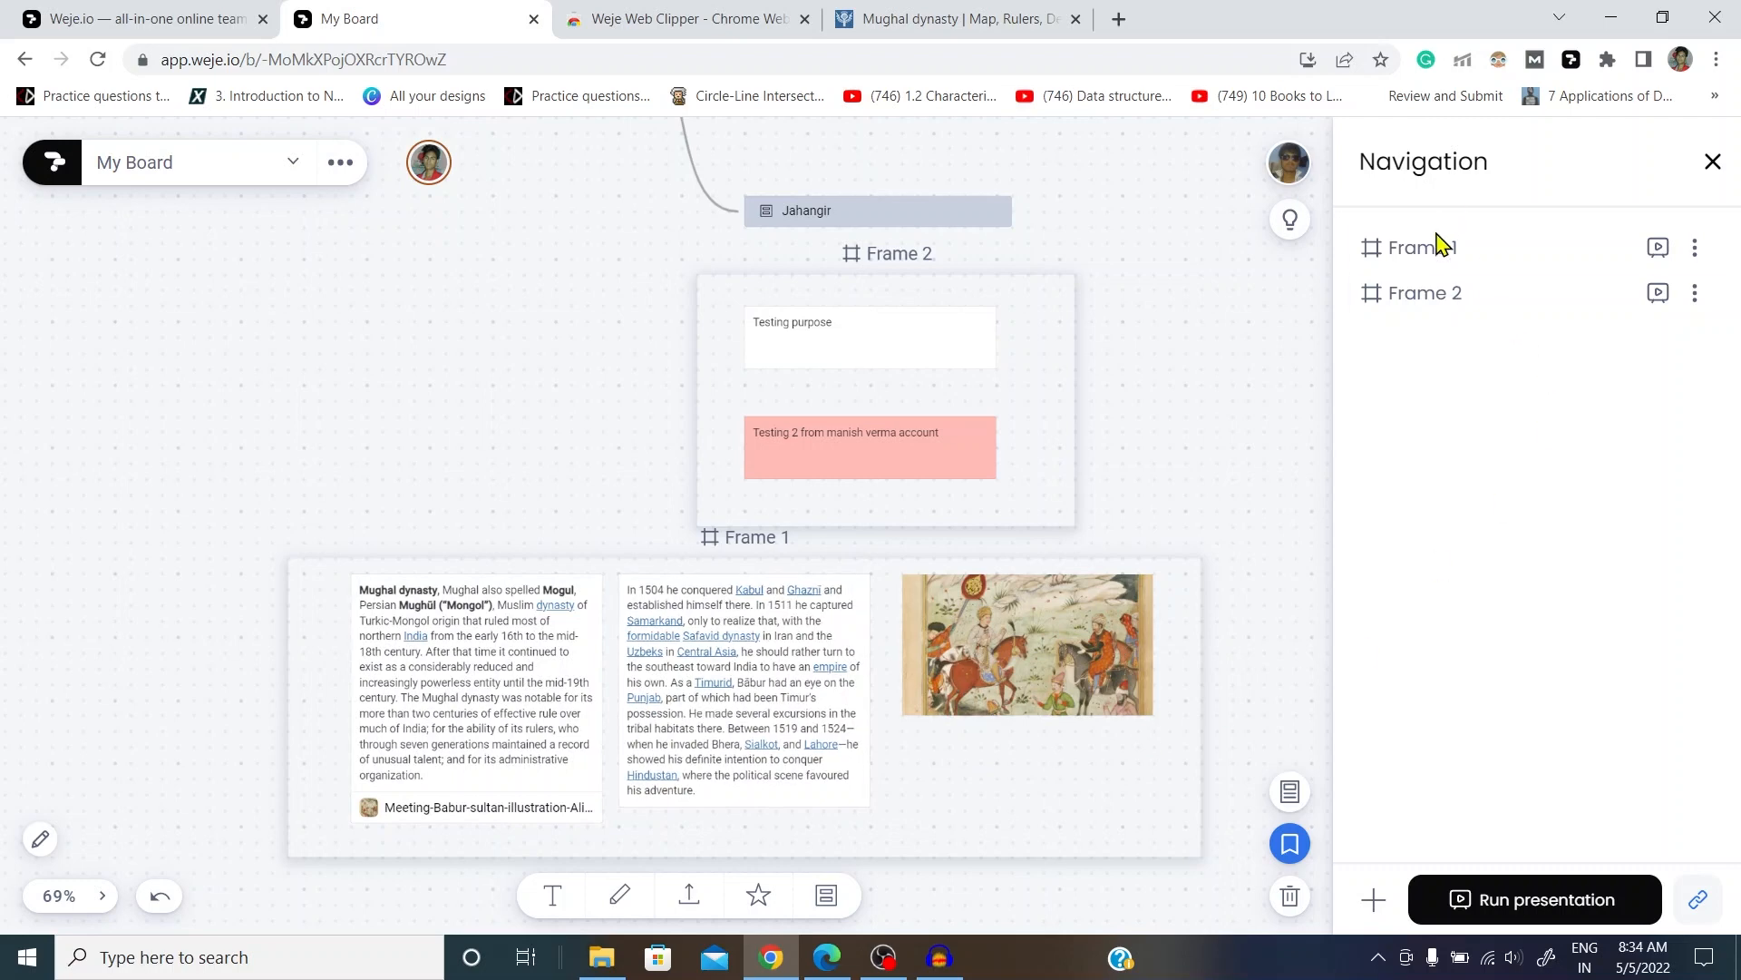
Step: Jump to Frame 1 through Navigation, then expand the Bābur illustration nested in the Mughal dynasty card and collapse it again
click(1433, 258)
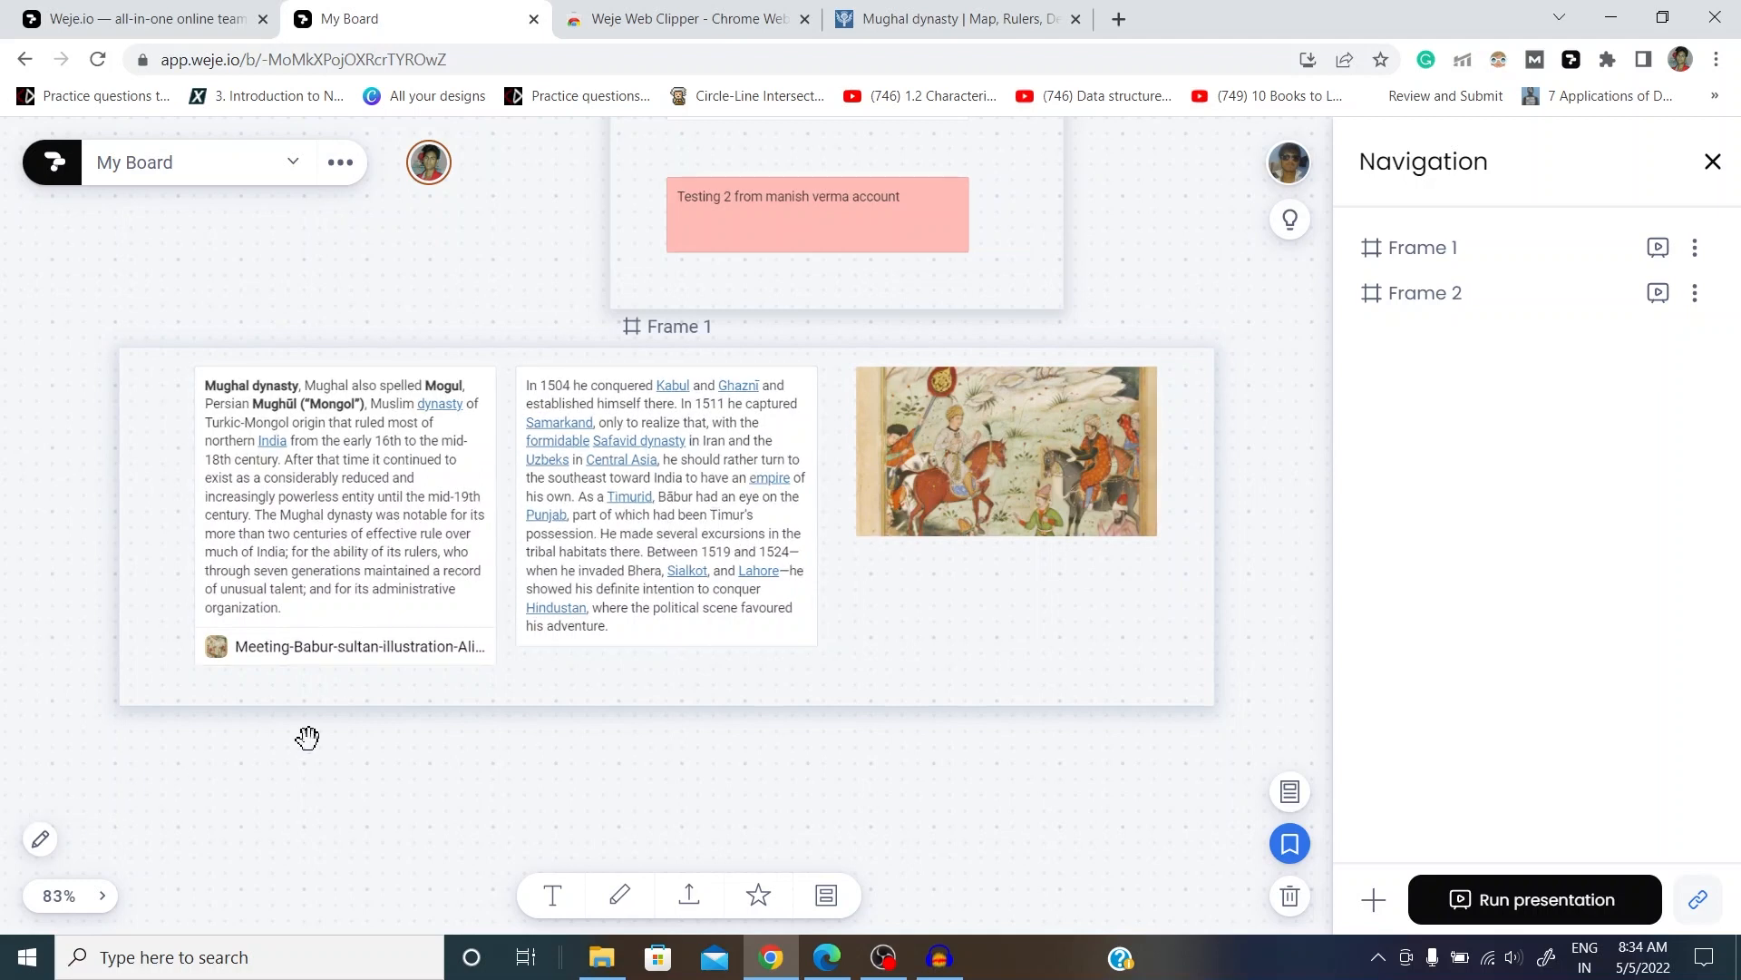
click(473, 653)
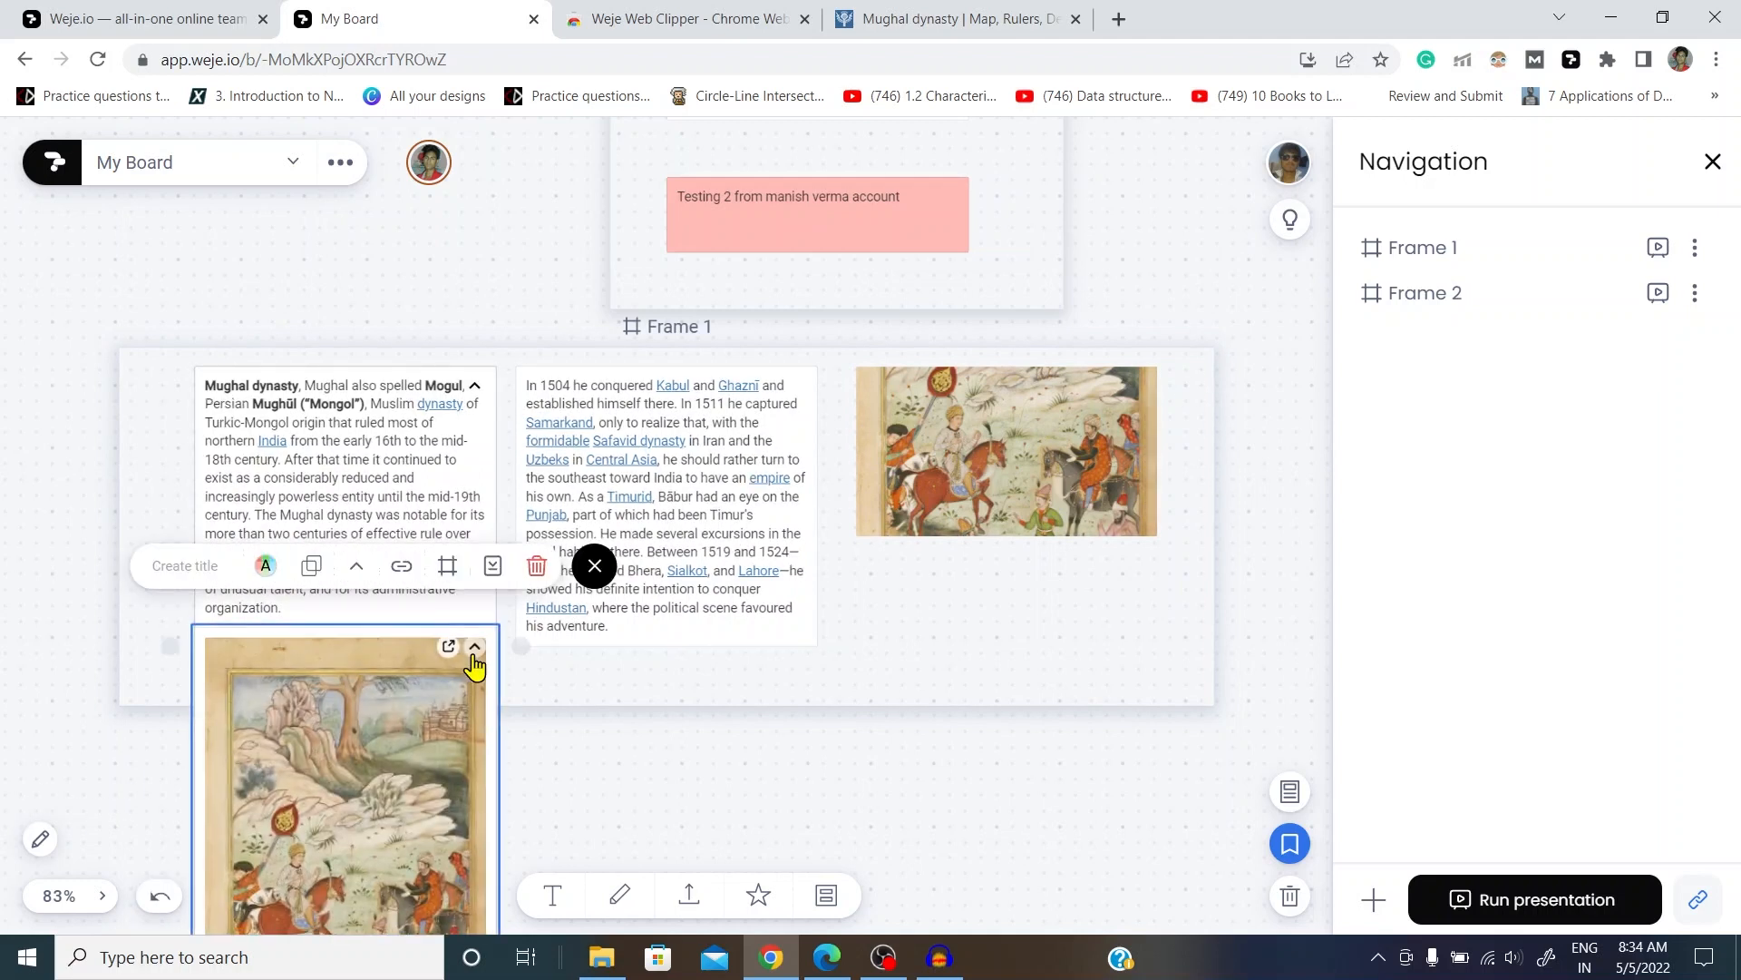
click(475, 651)
click(474, 650)
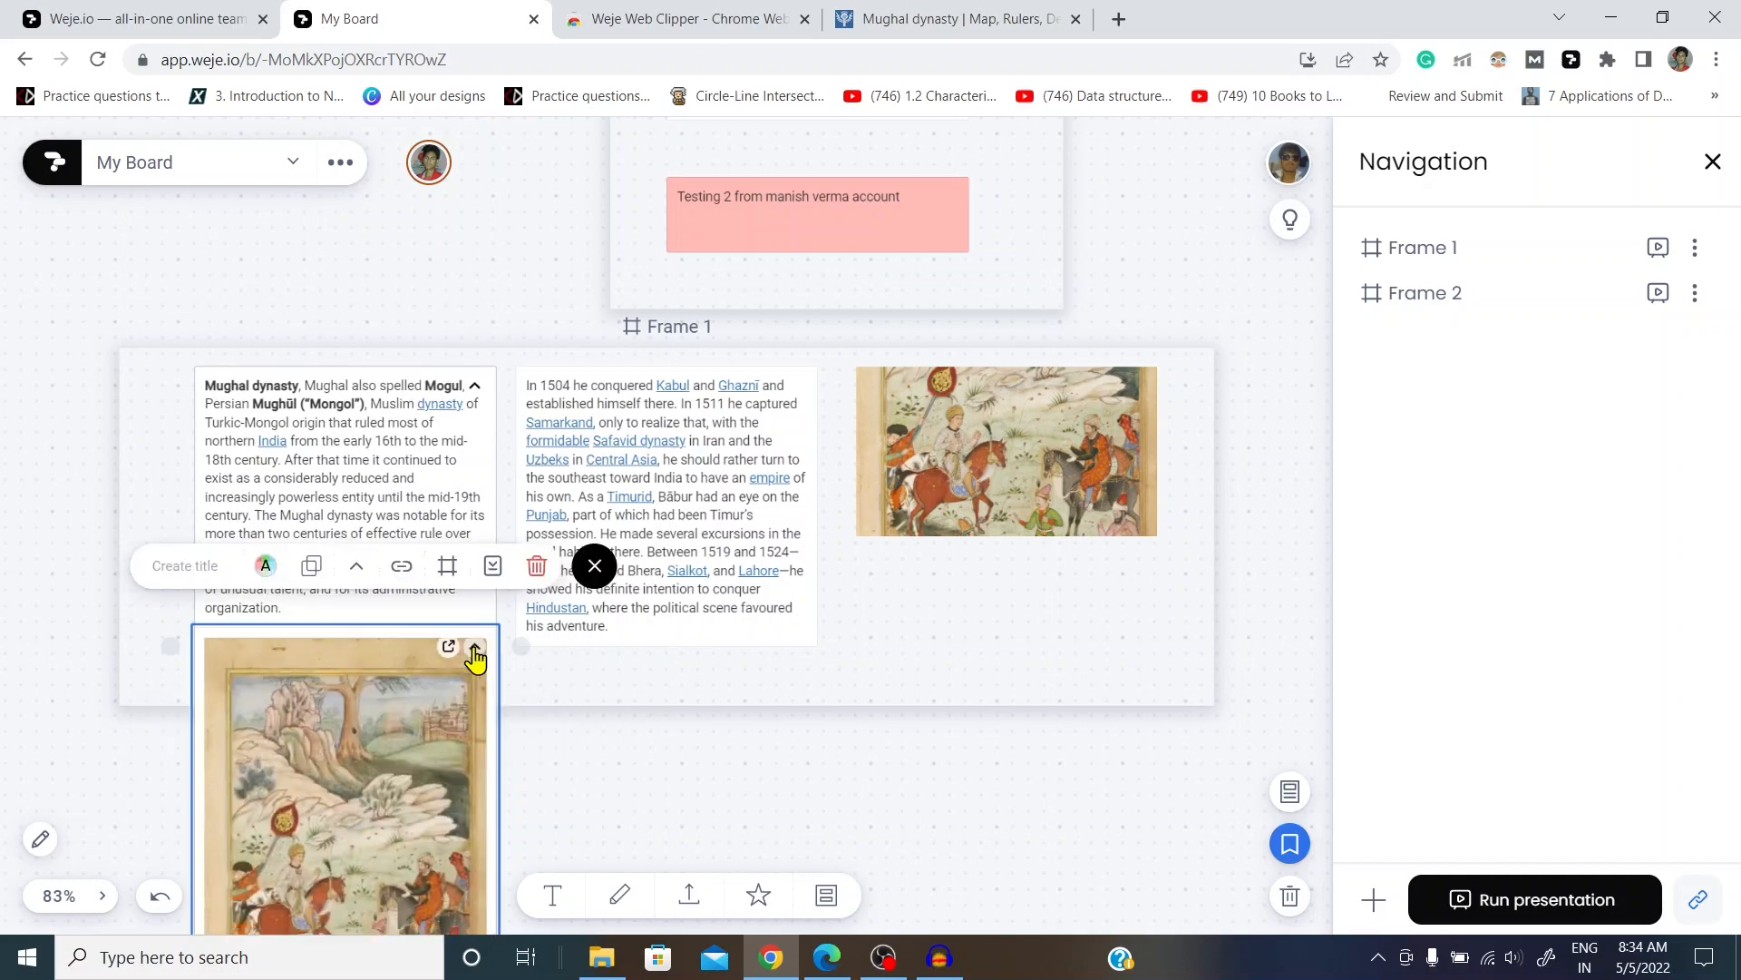
click(475, 651)
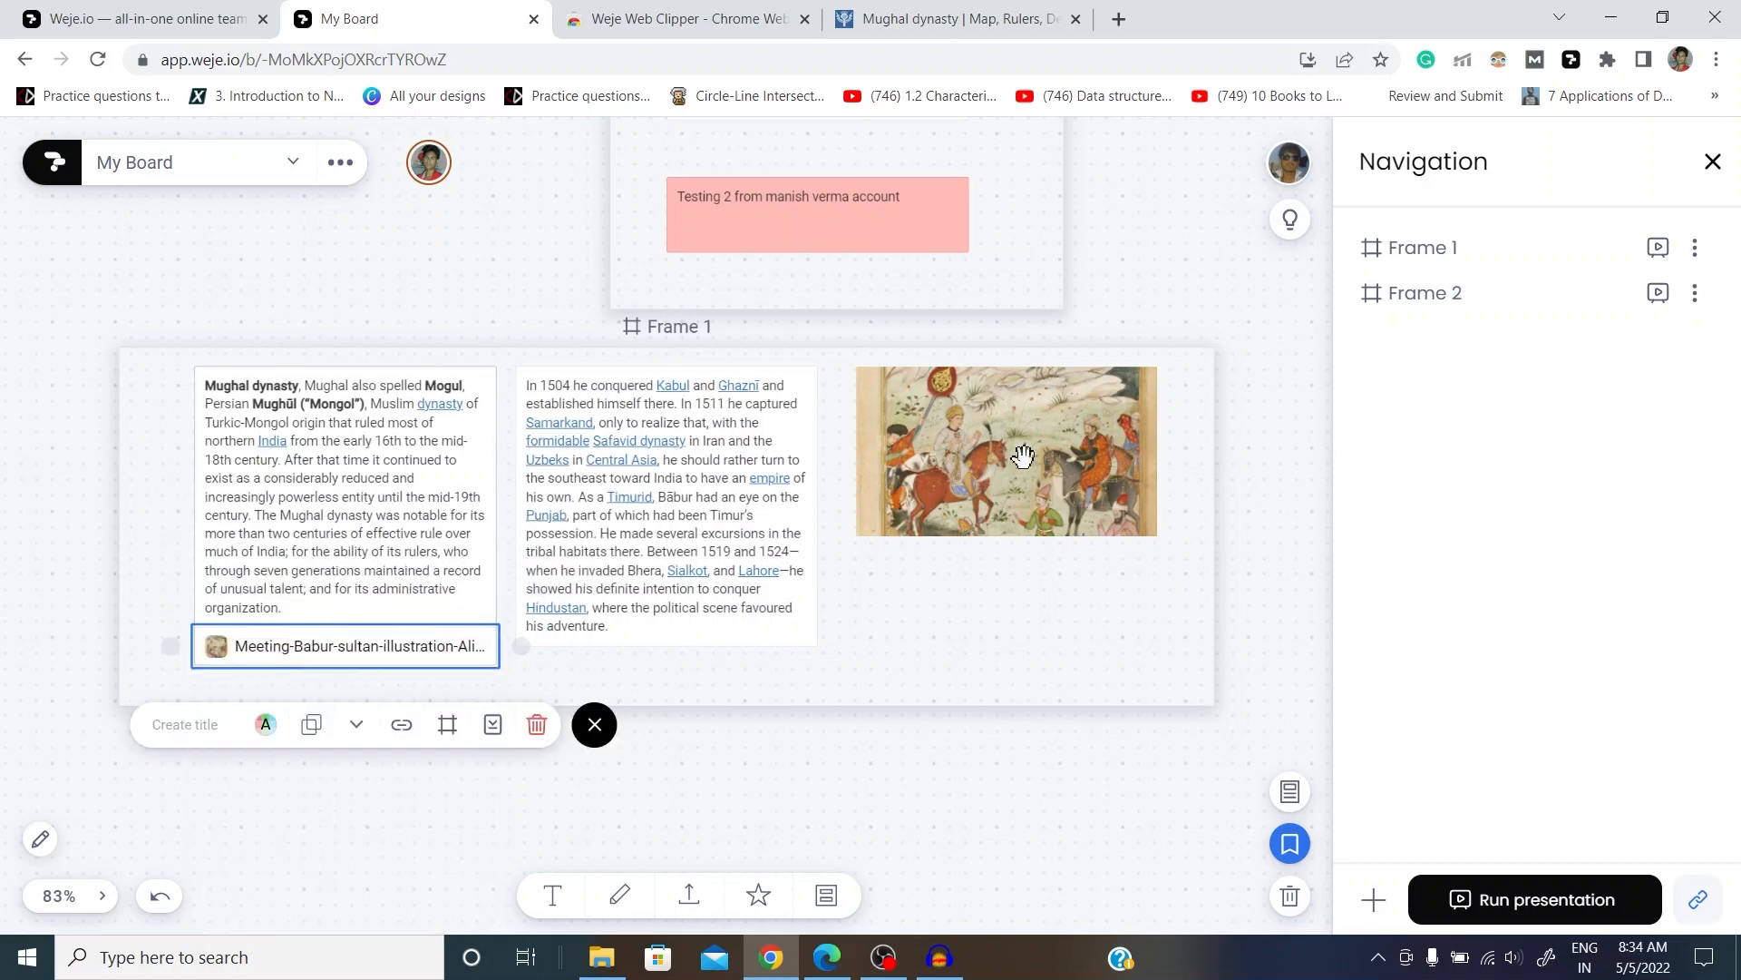
Step: Jump to Frame 2, run the presentation forward to the second frame and back to the first, and exit it
click(1478, 305)
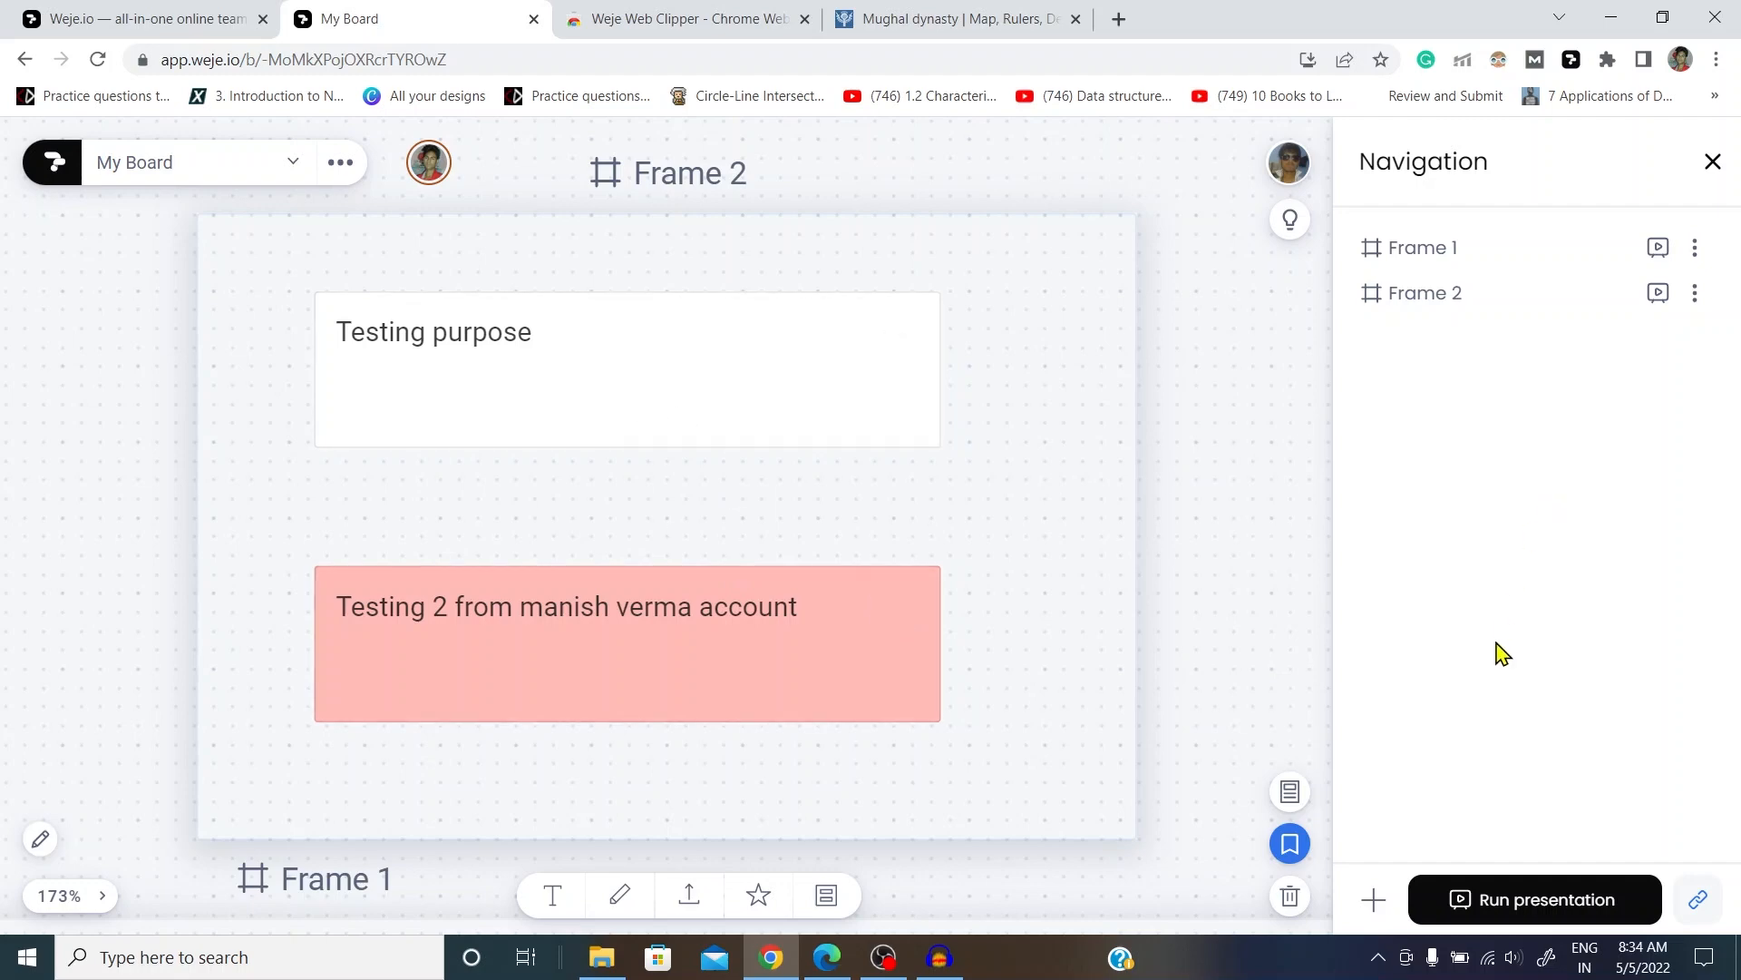
click(1501, 903)
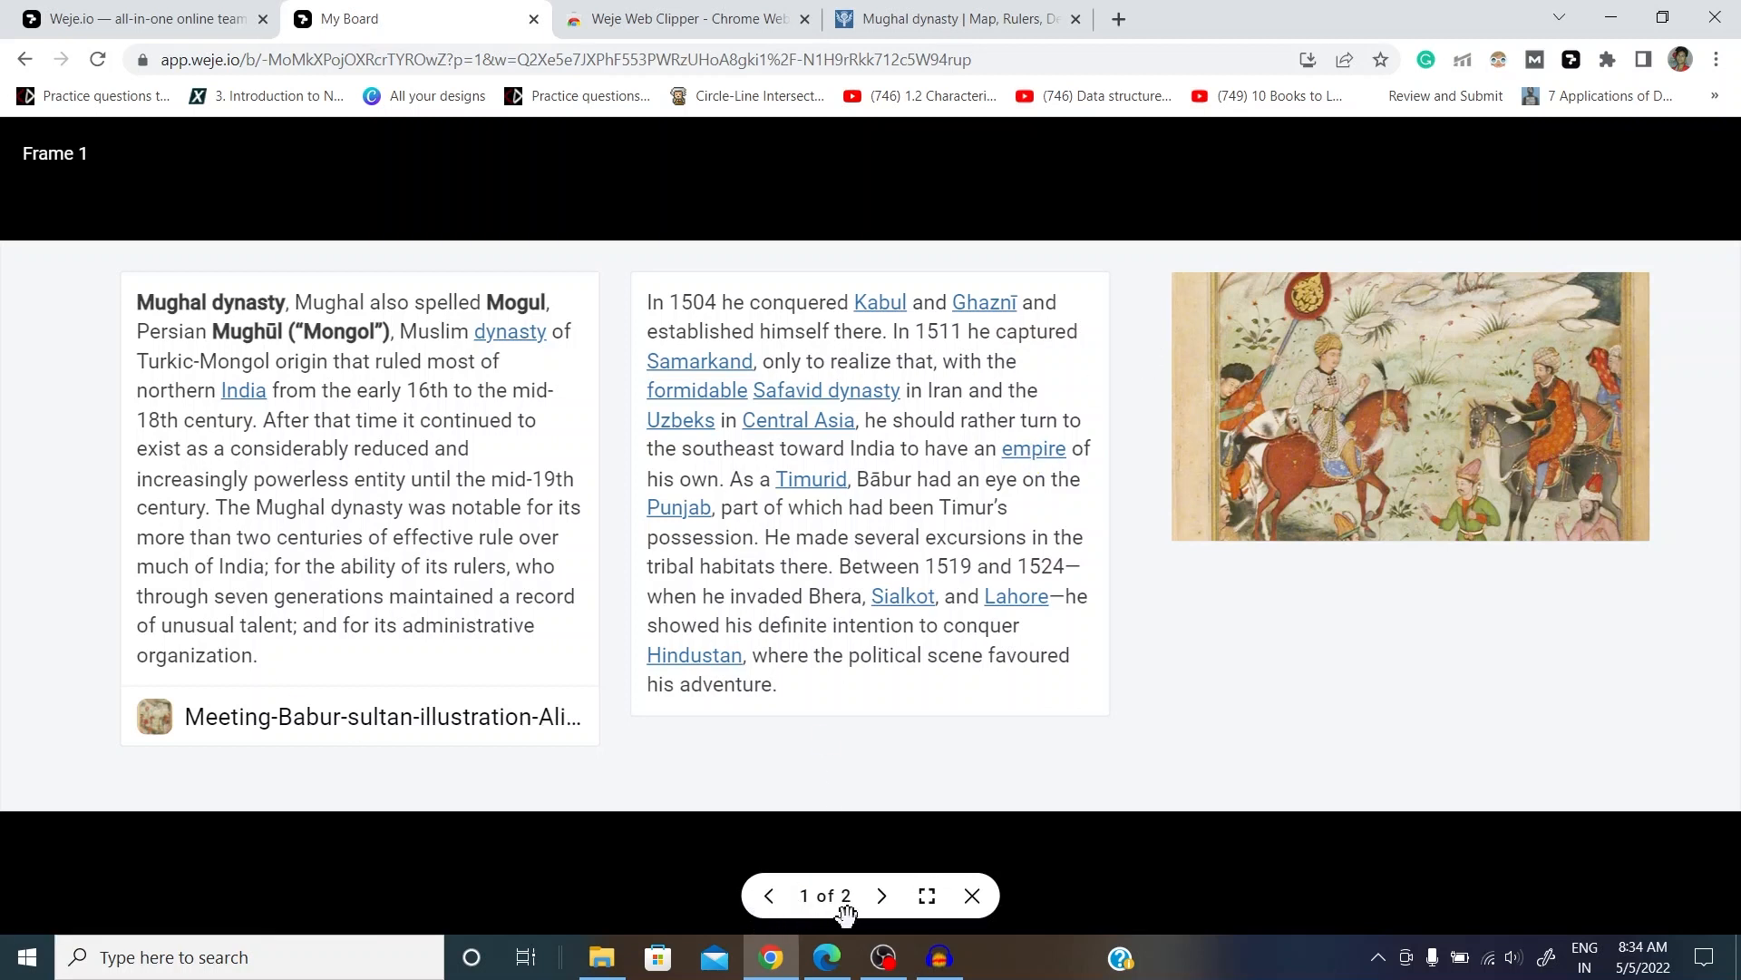
click(880, 896)
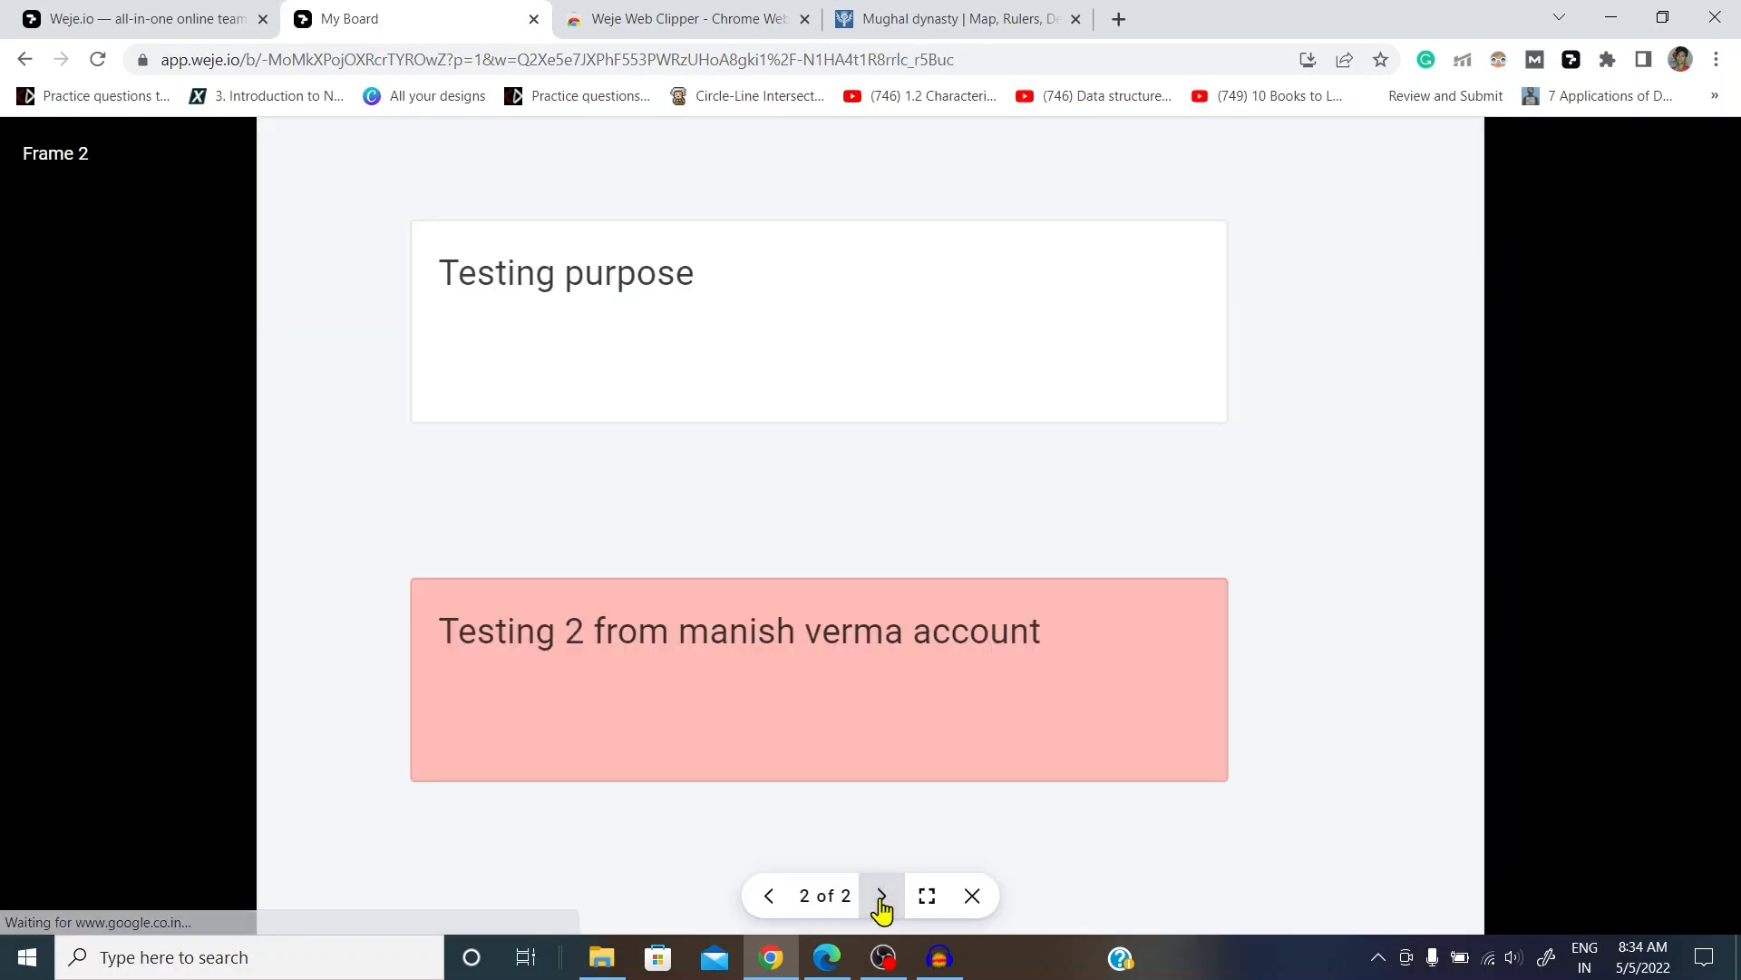
click(767, 896)
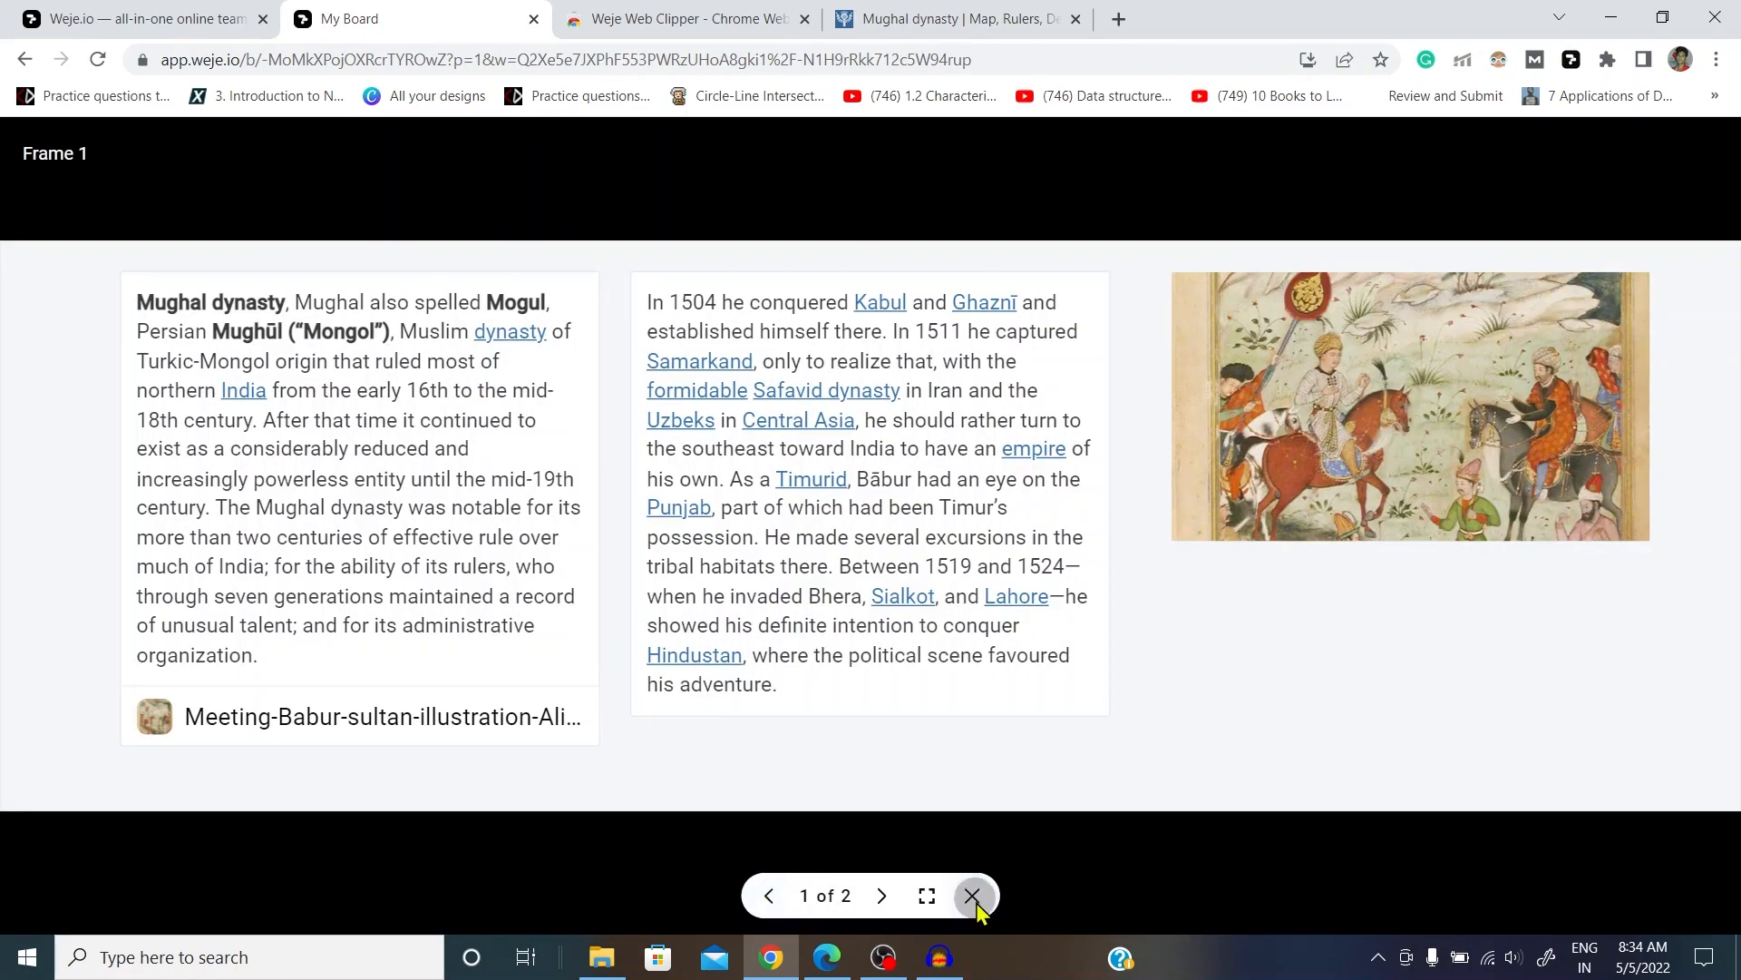
click(973, 897)
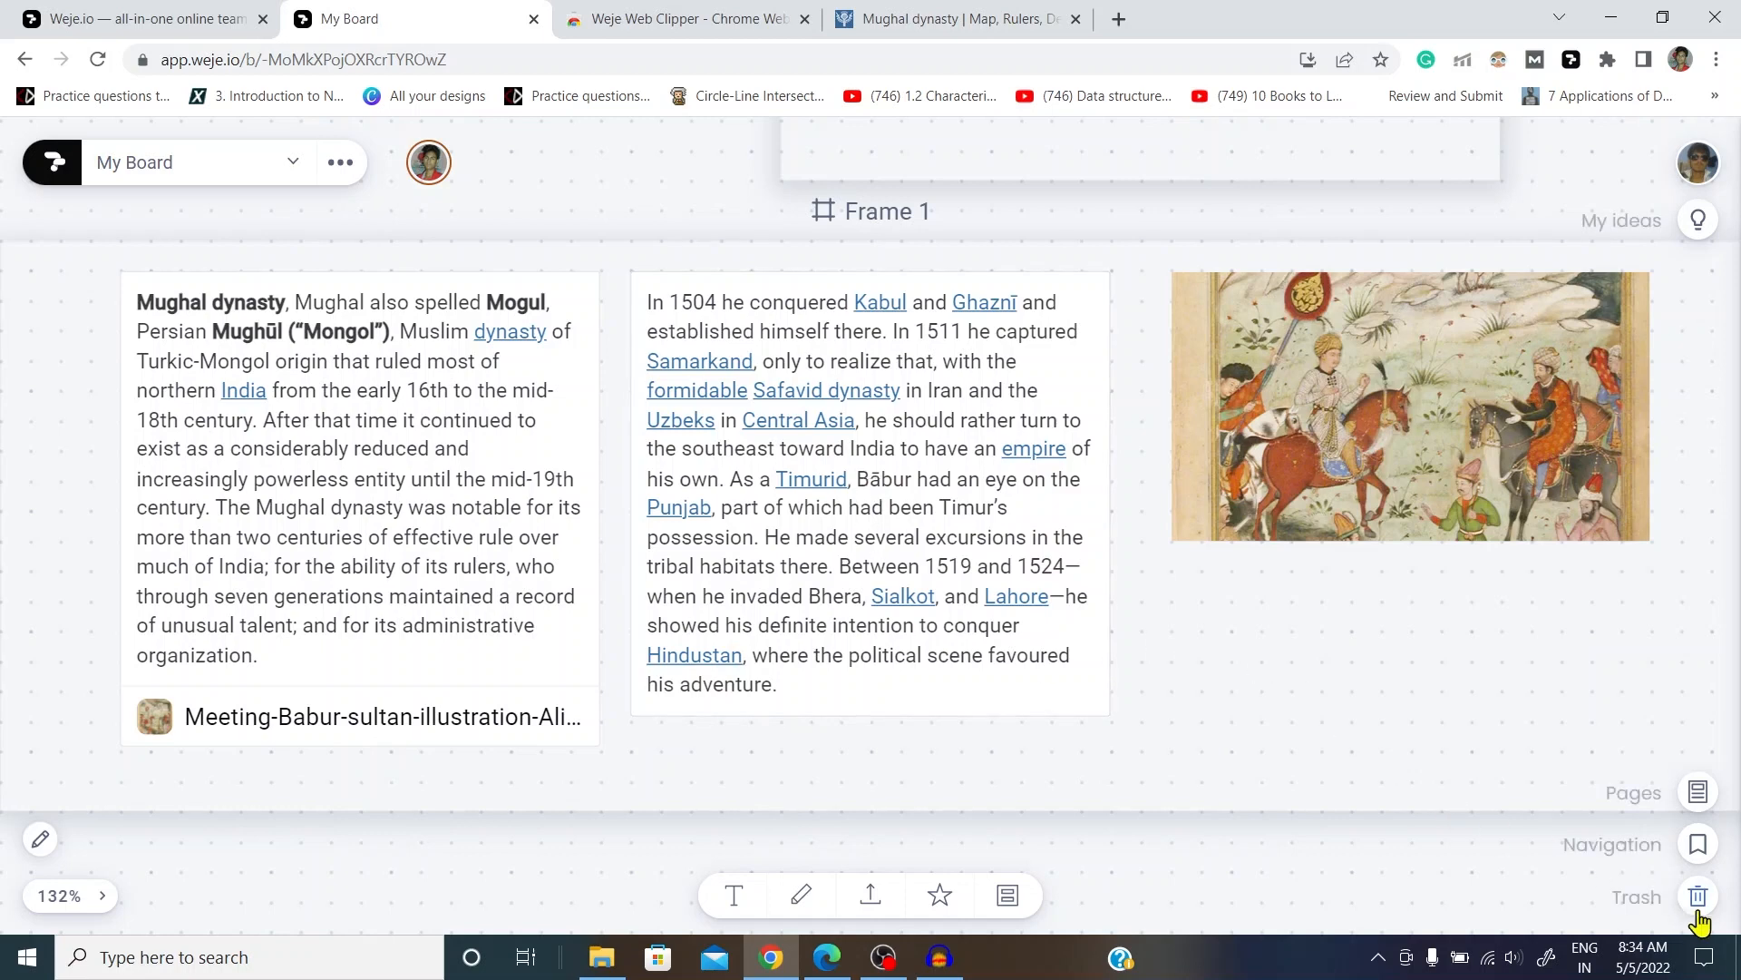
Step: Reopen Navigation and view Frame 1 followed by Frame 2 on the board
click(1698, 845)
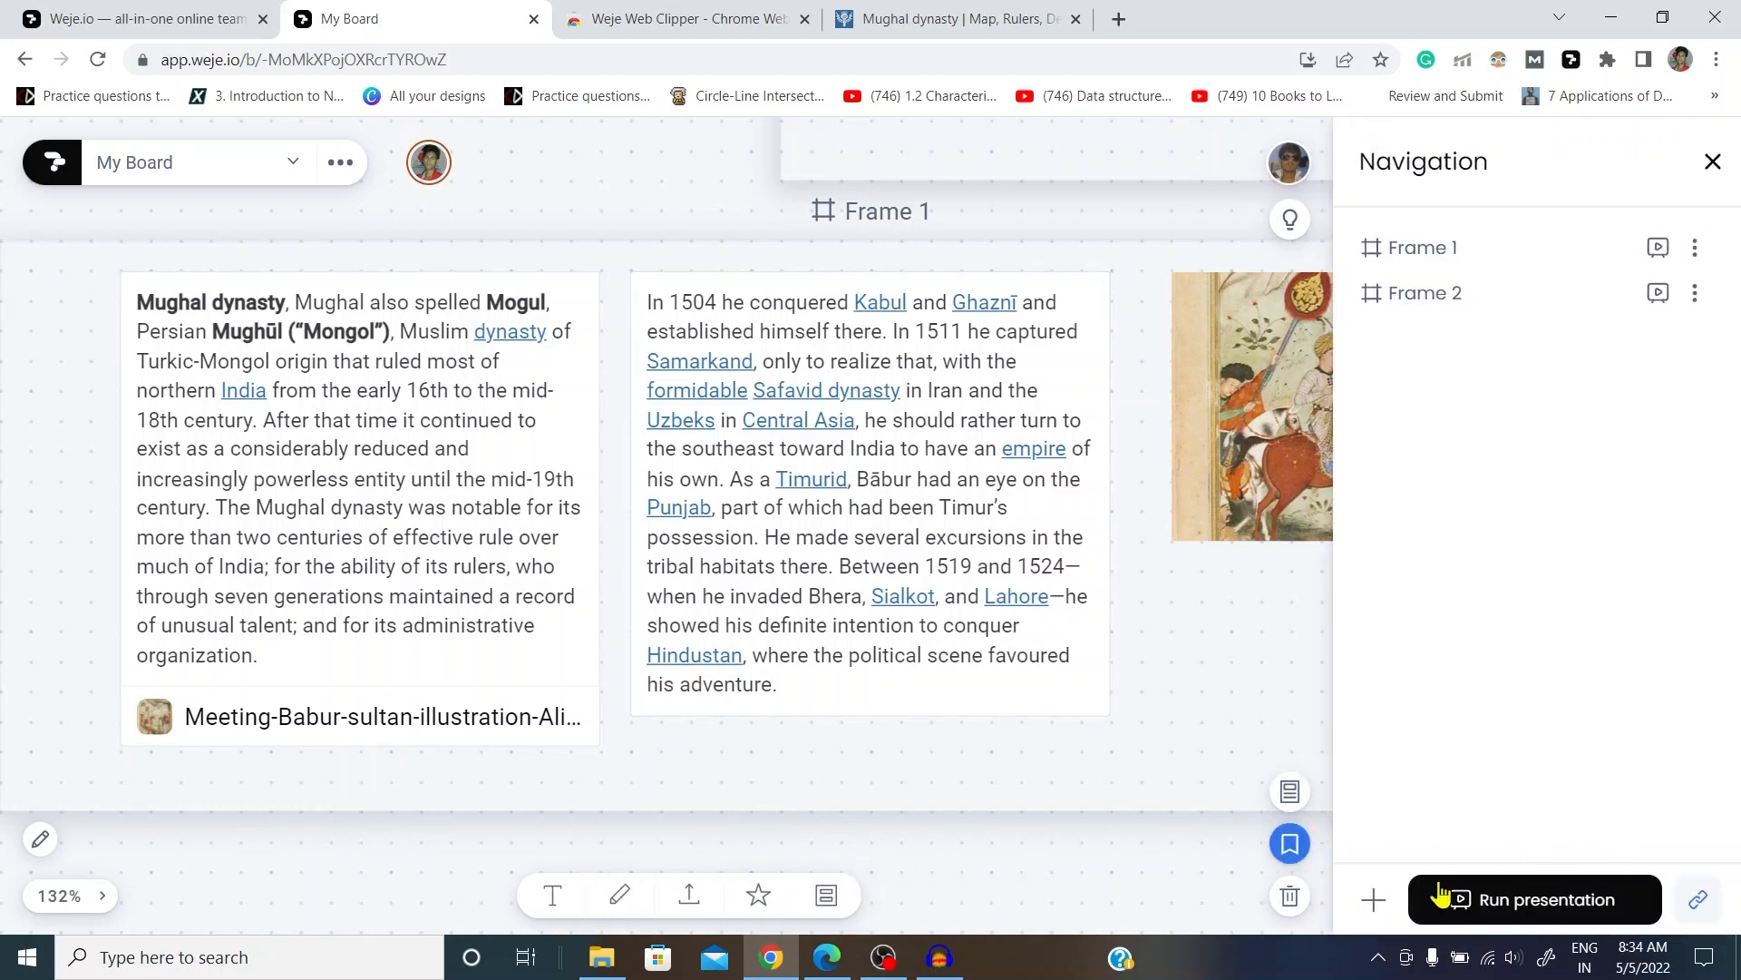
click(1469, 252)
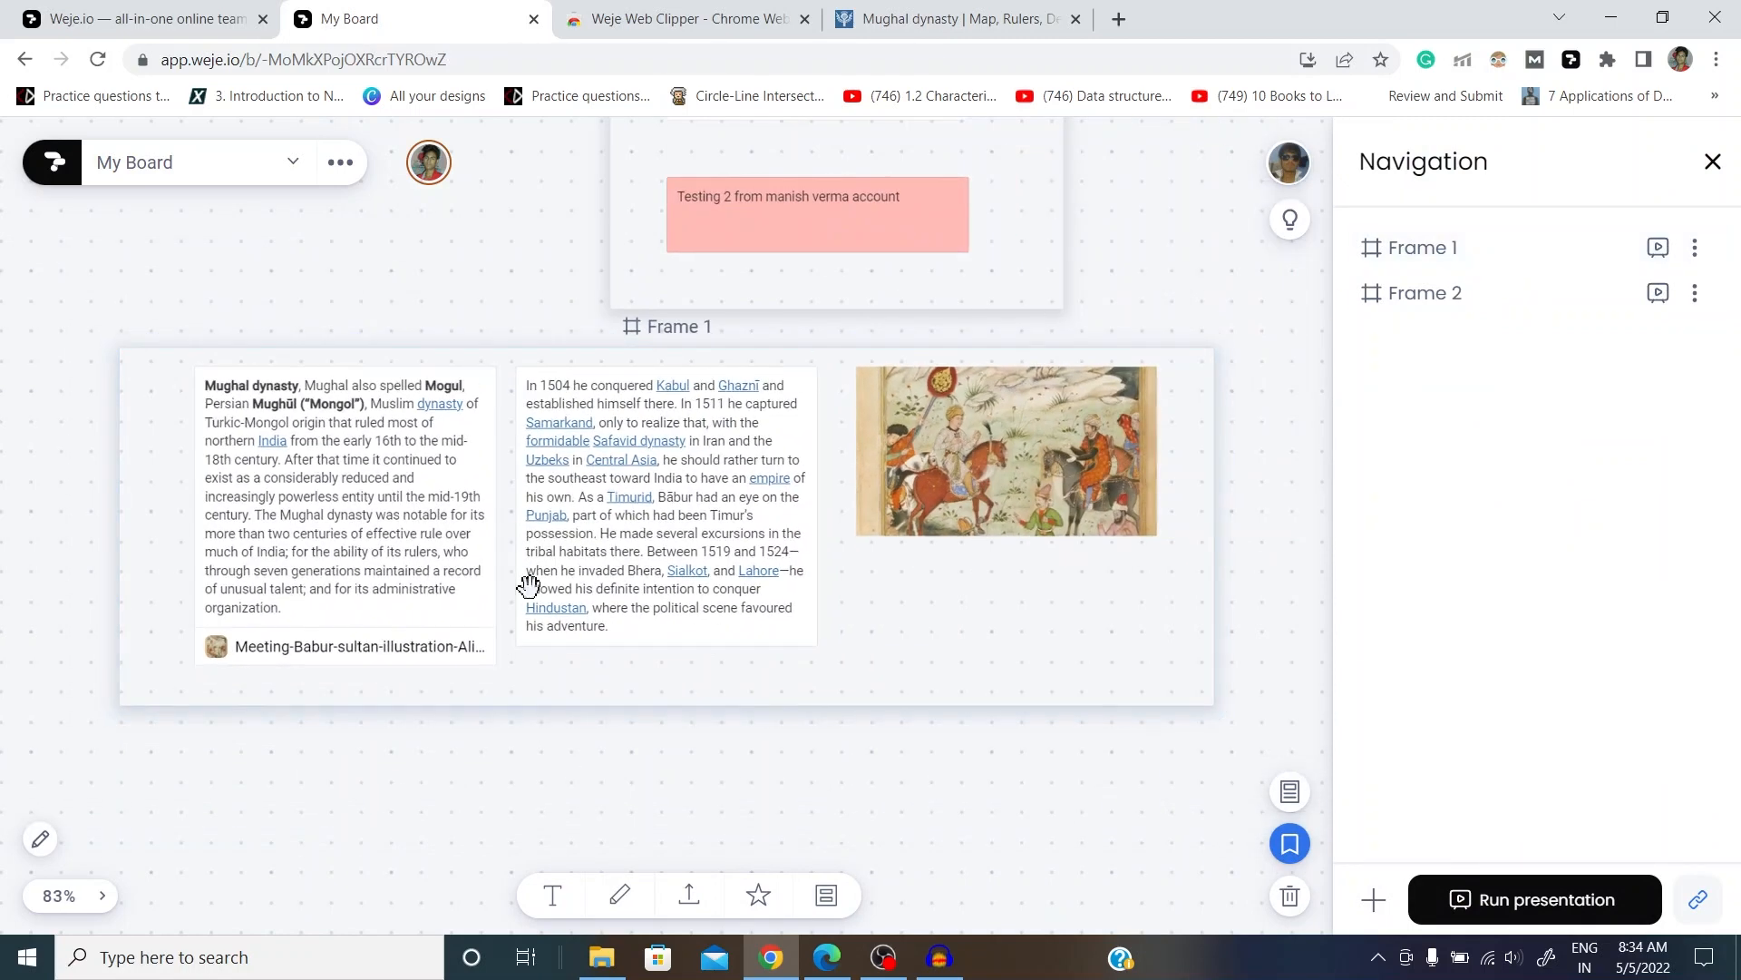
click(1490, 315)
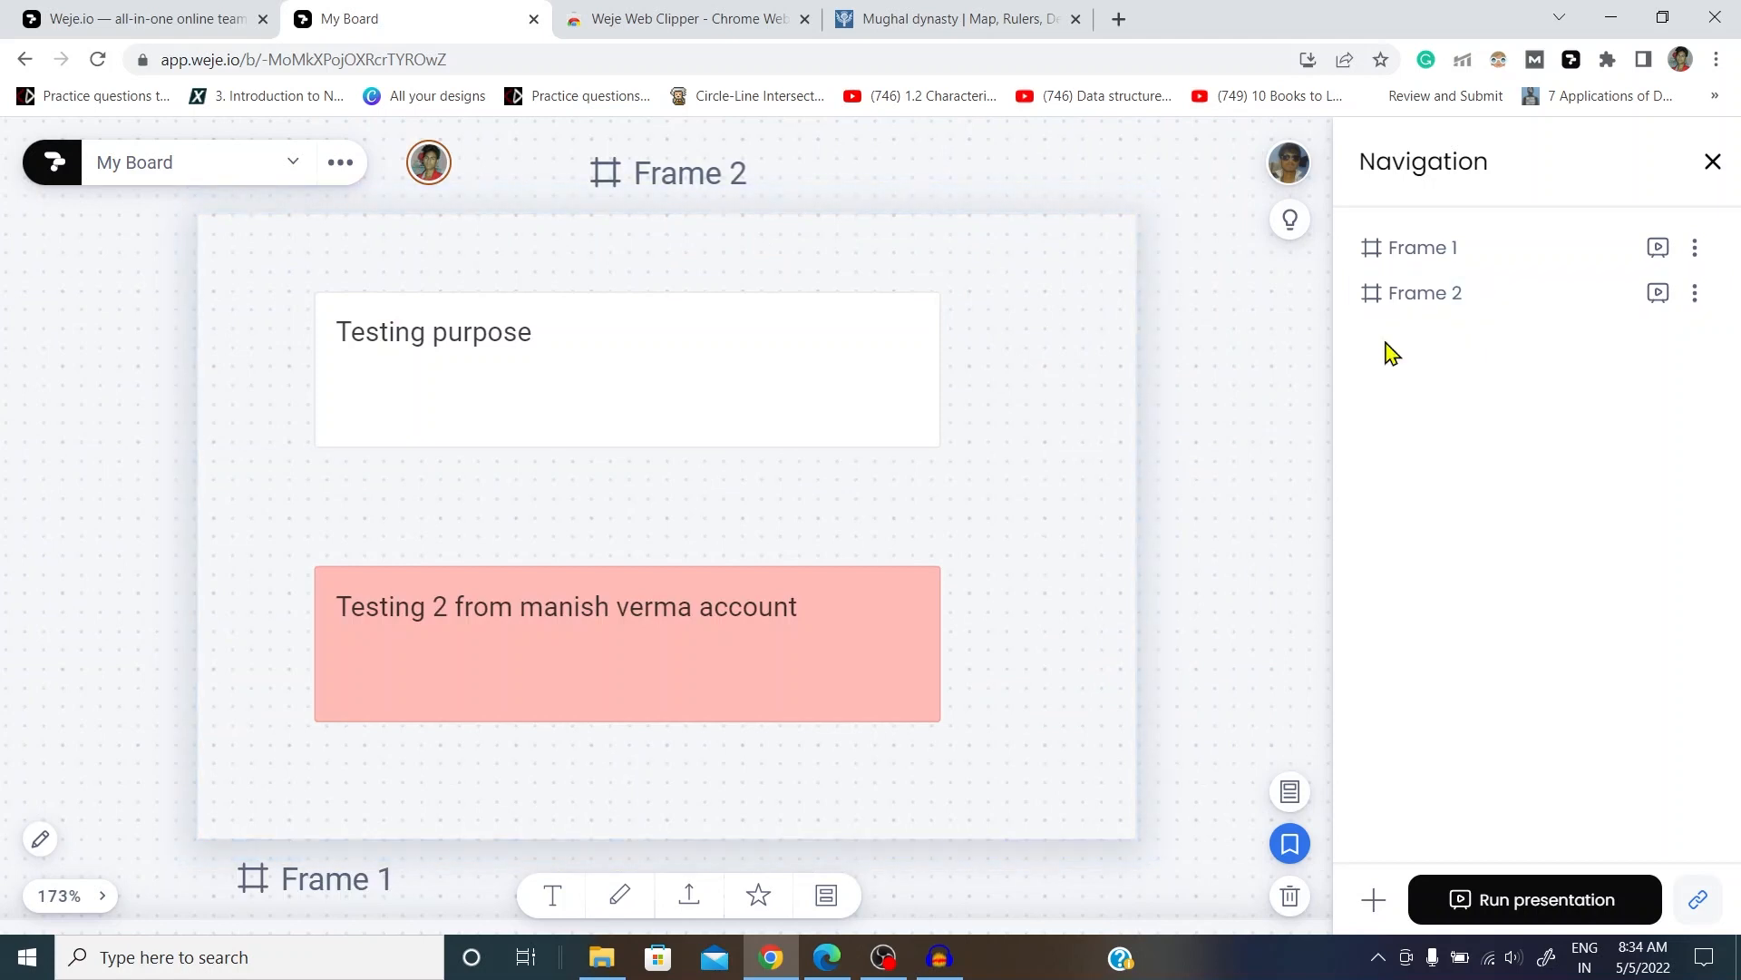
Step: Add a third frame through Navigation and fit it around the Humayu and Akbar cards
drag(1202, 410, 1209, 756)
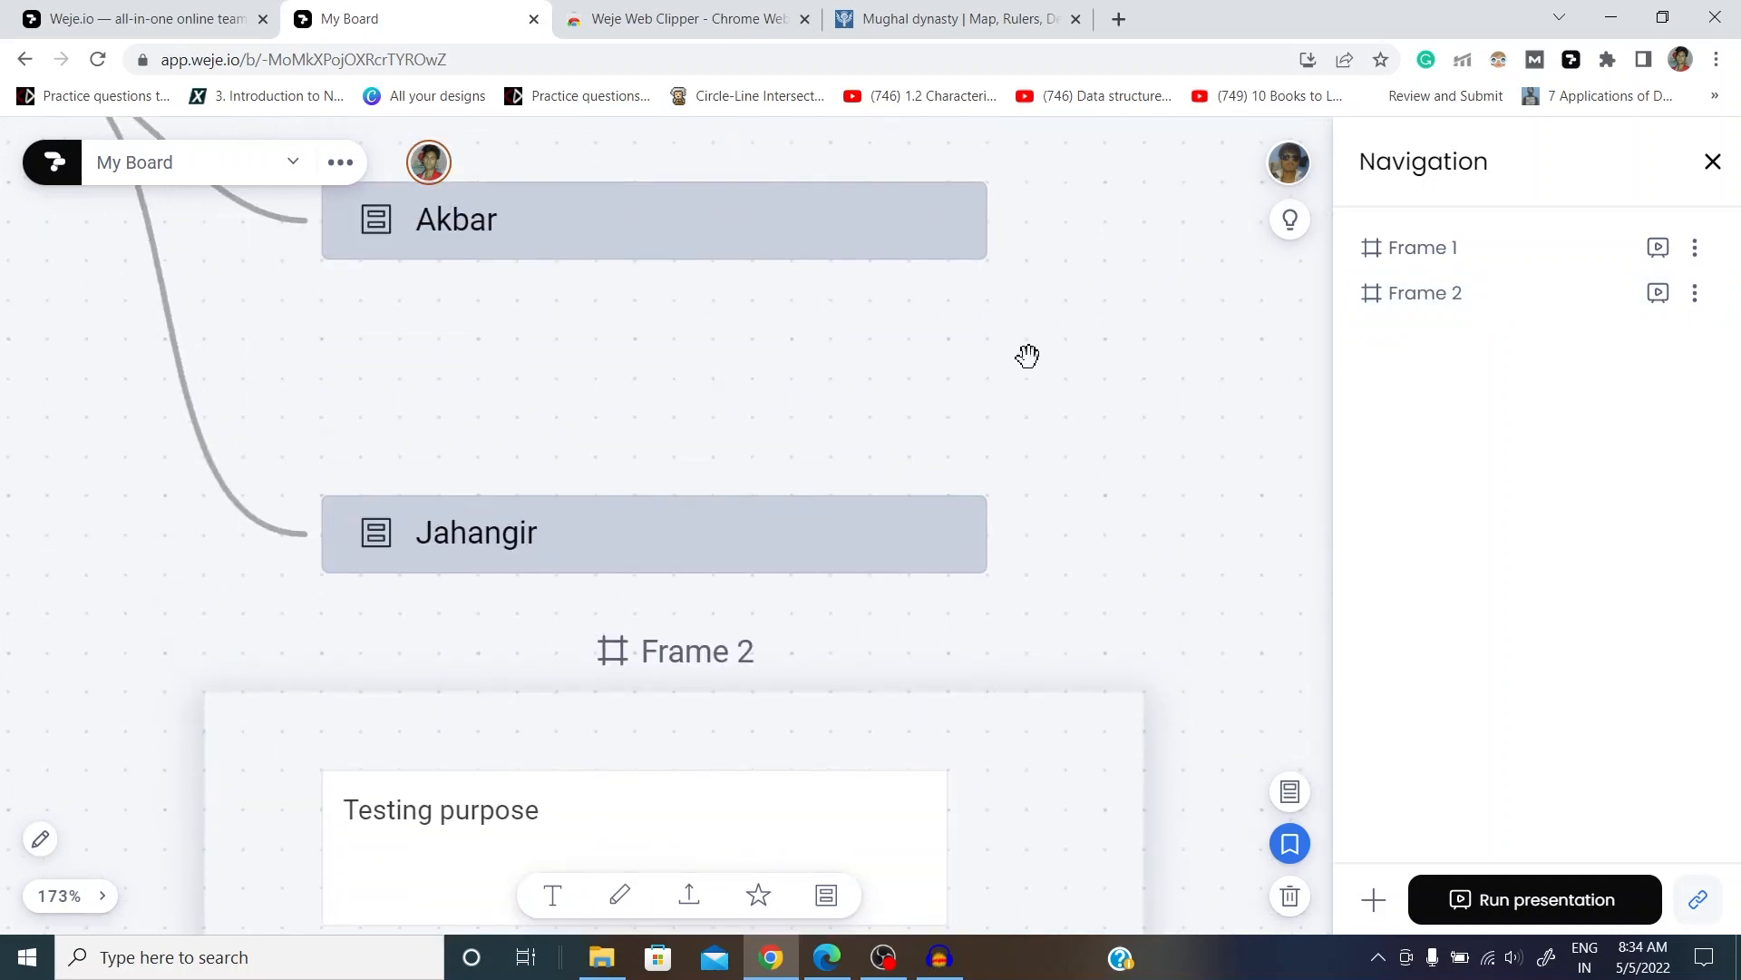
drag(1025, 354, 1213, 660)
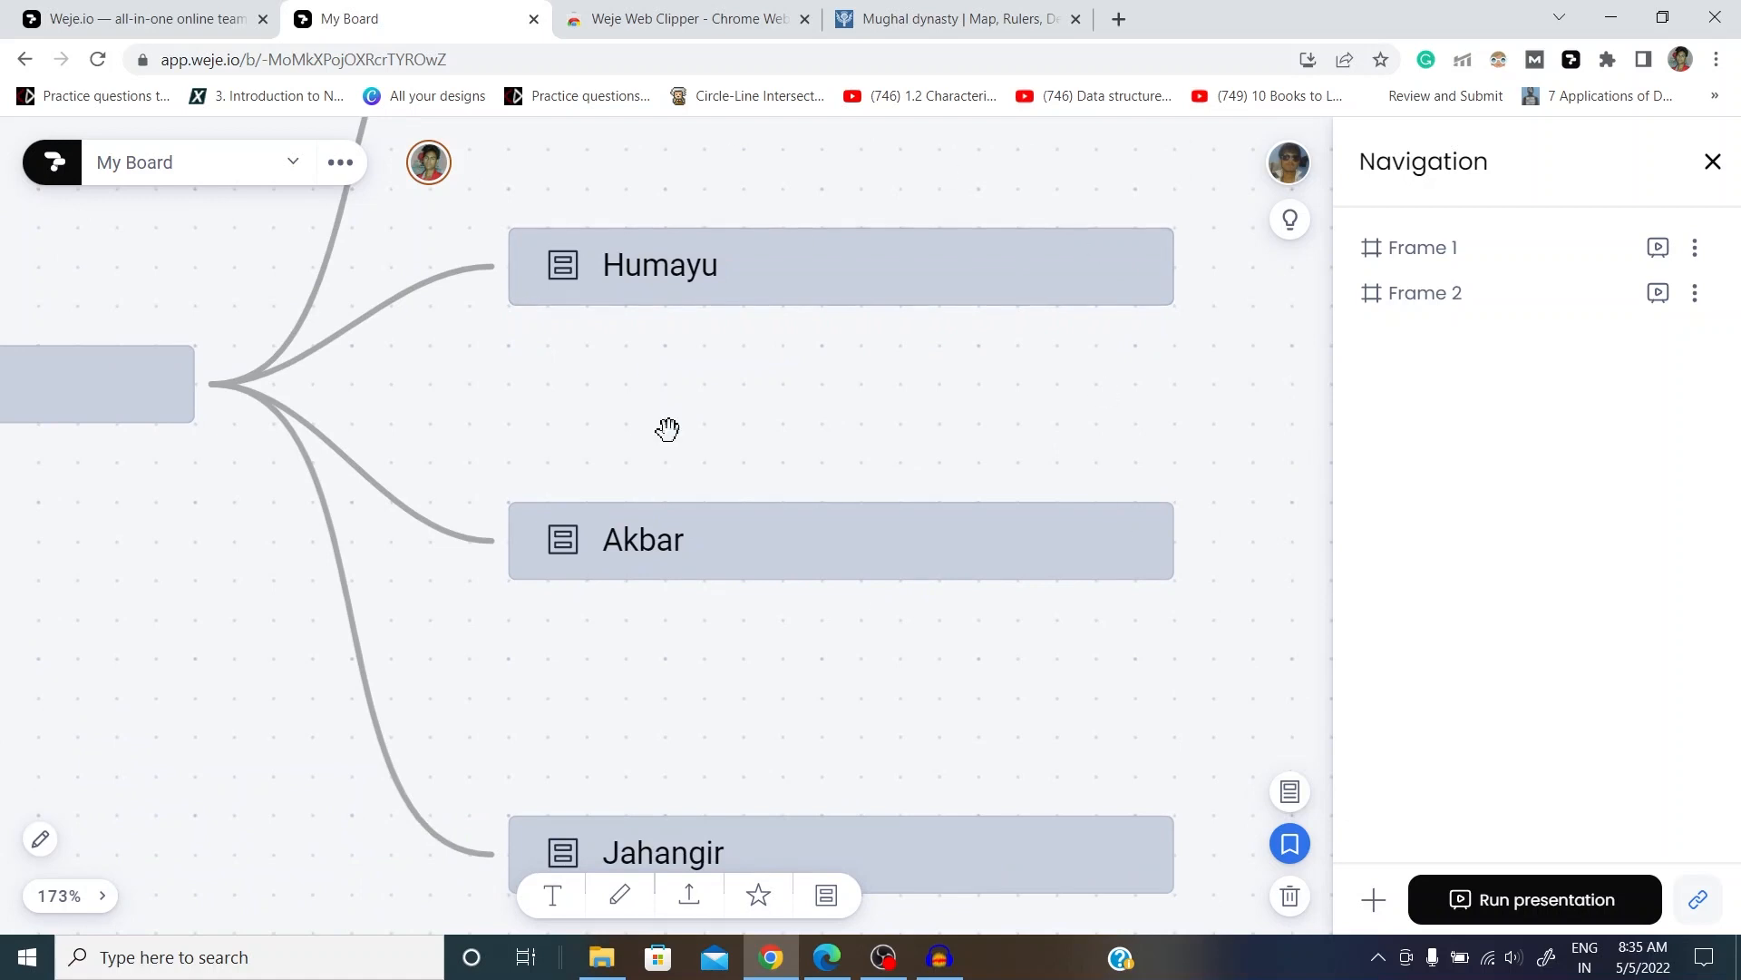
click(1374, 899)
click(1410, 798)
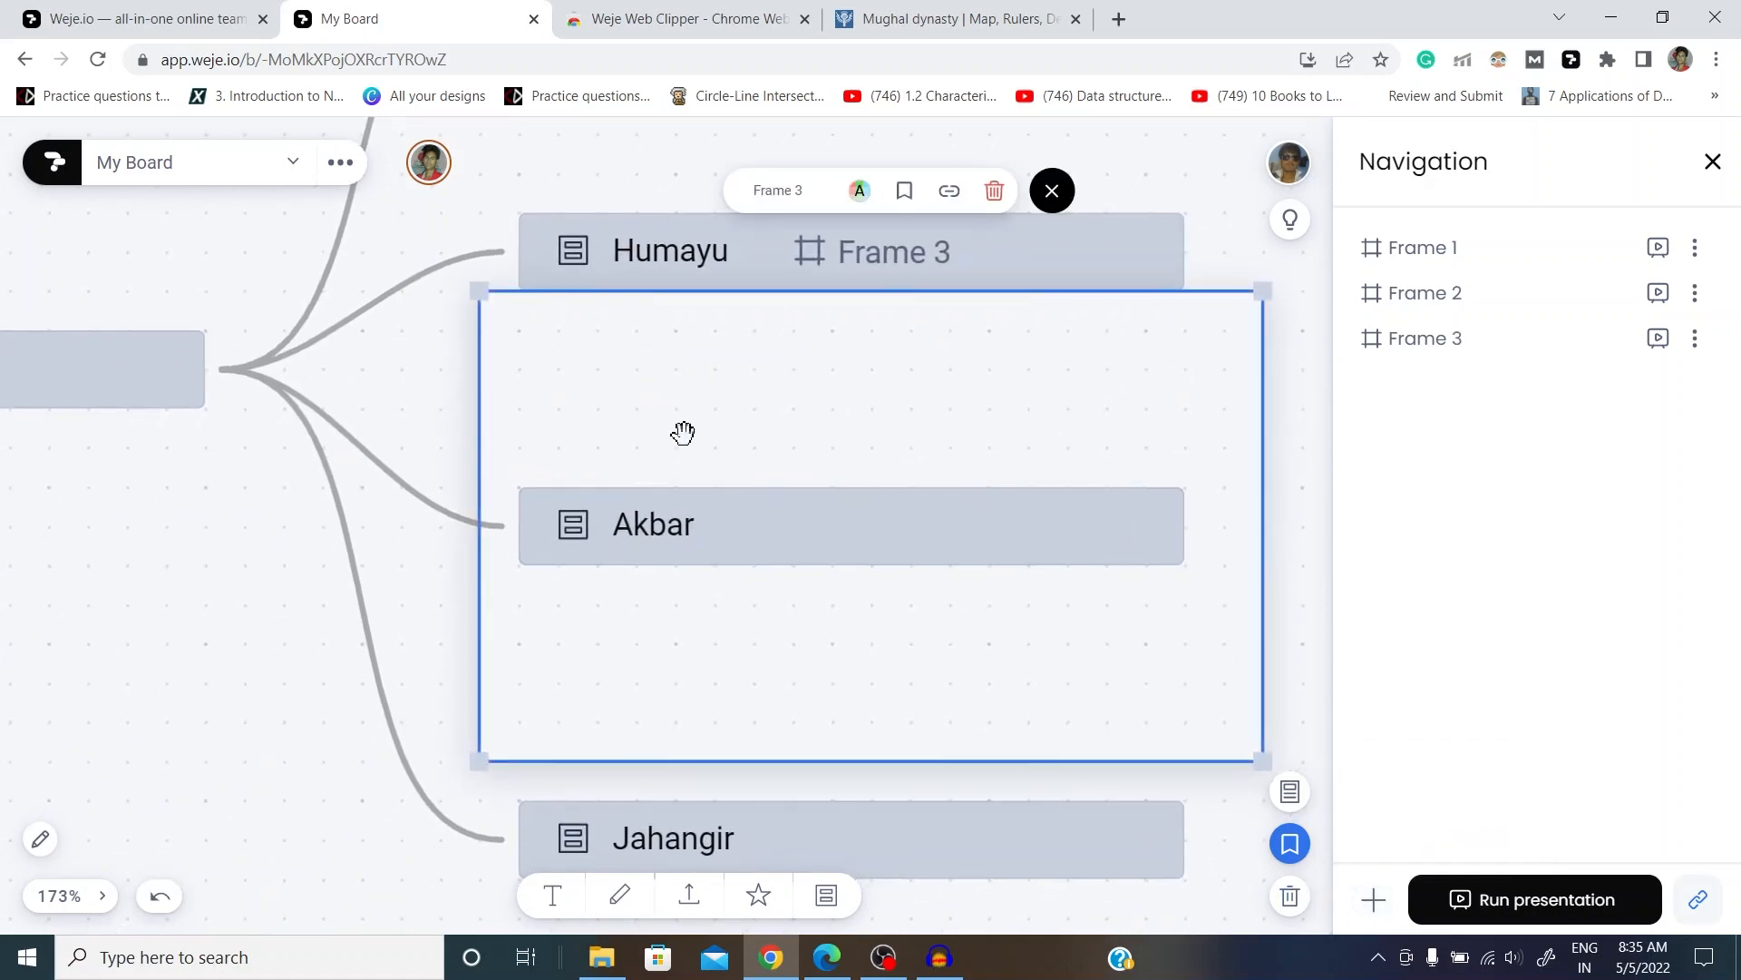
drag(844, 257, 812, 276)
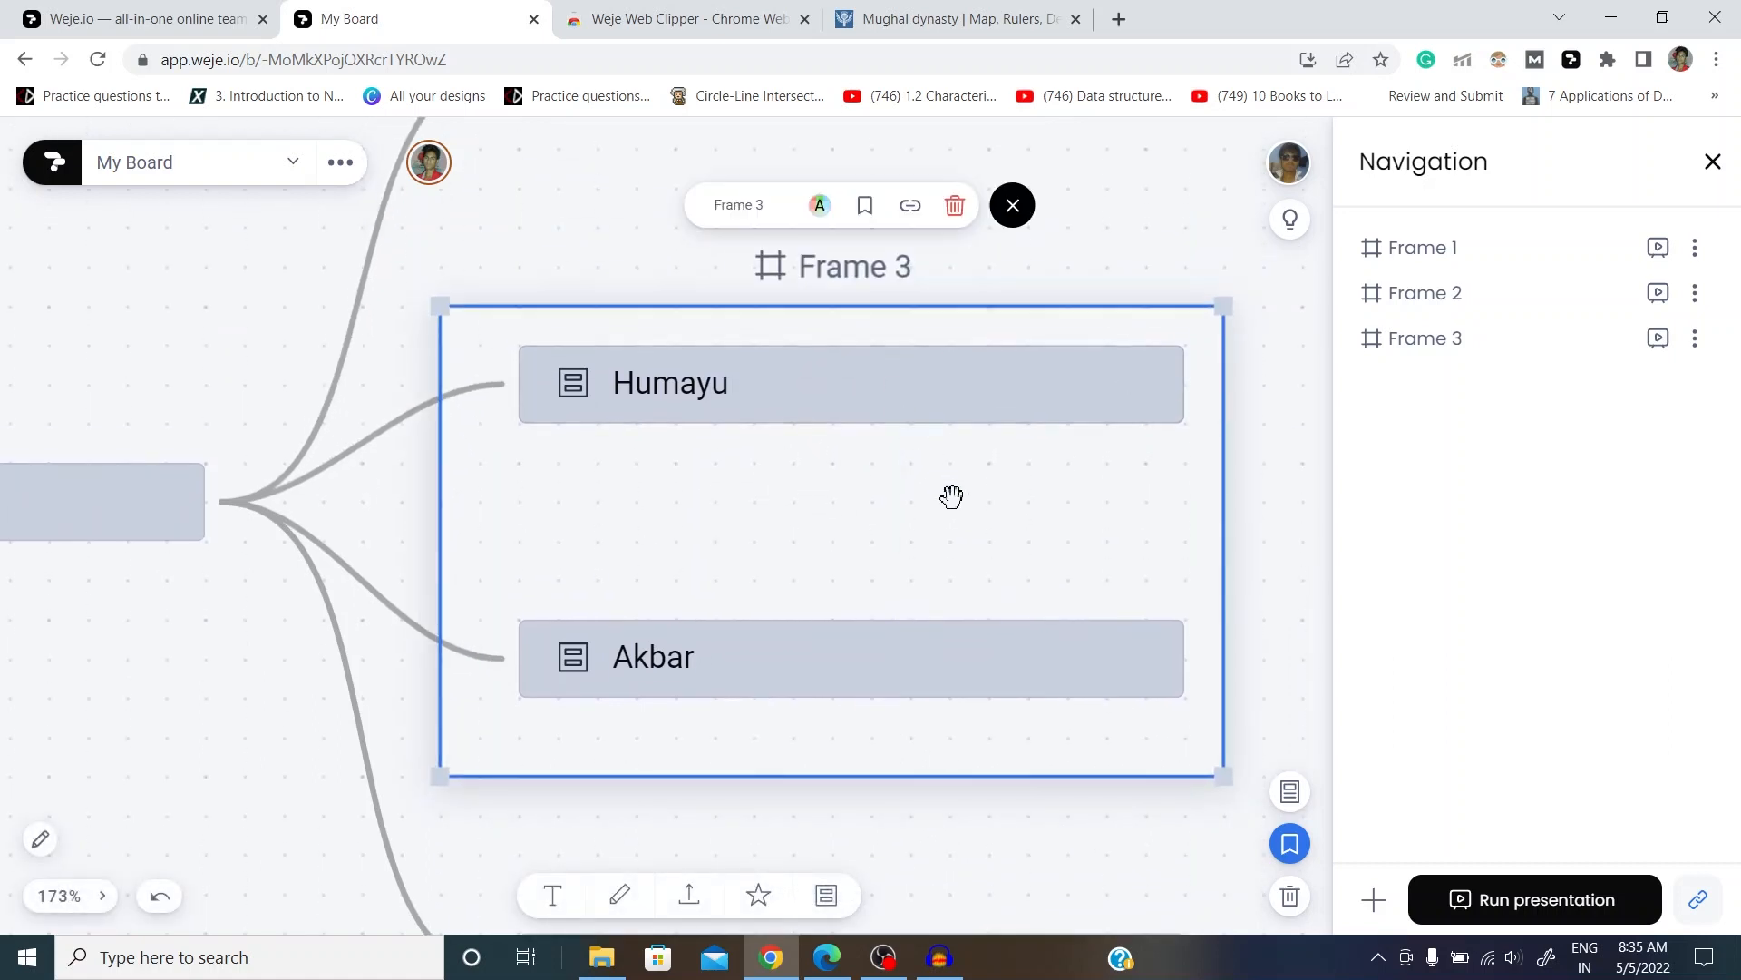
drag(1223, 774, 1218, 744)
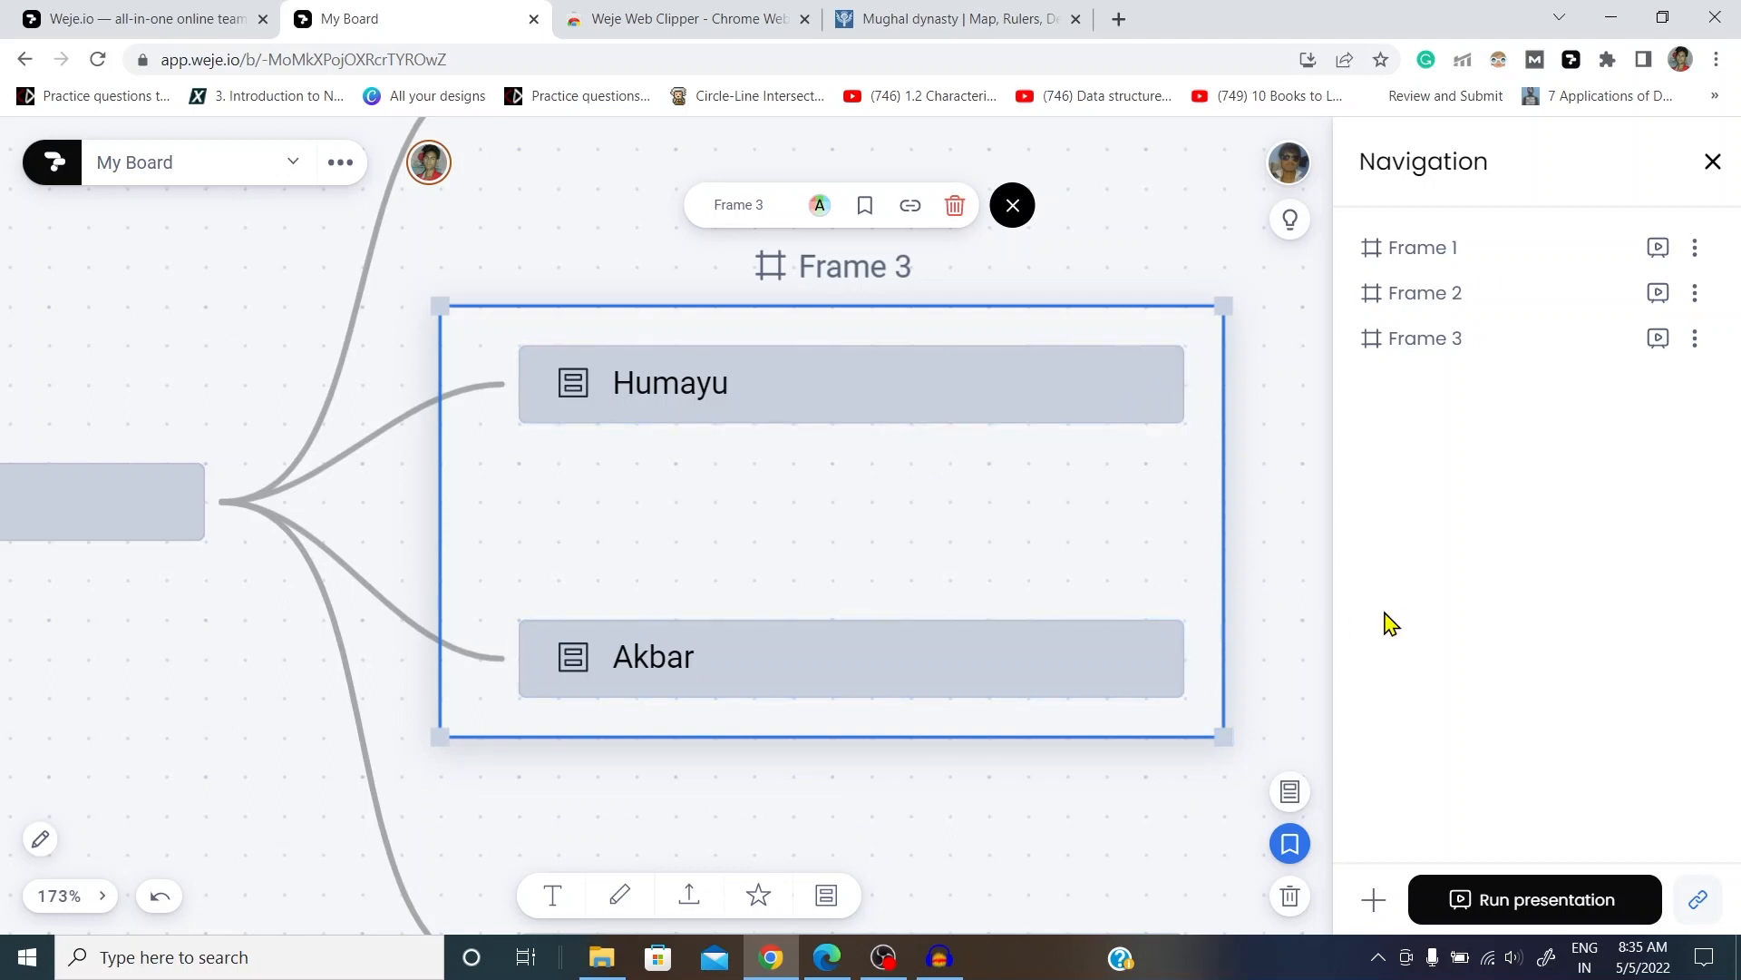
Step: Jump to Frame 3, then run the presentation and advance through the frames to the third one
click(1479, 359)
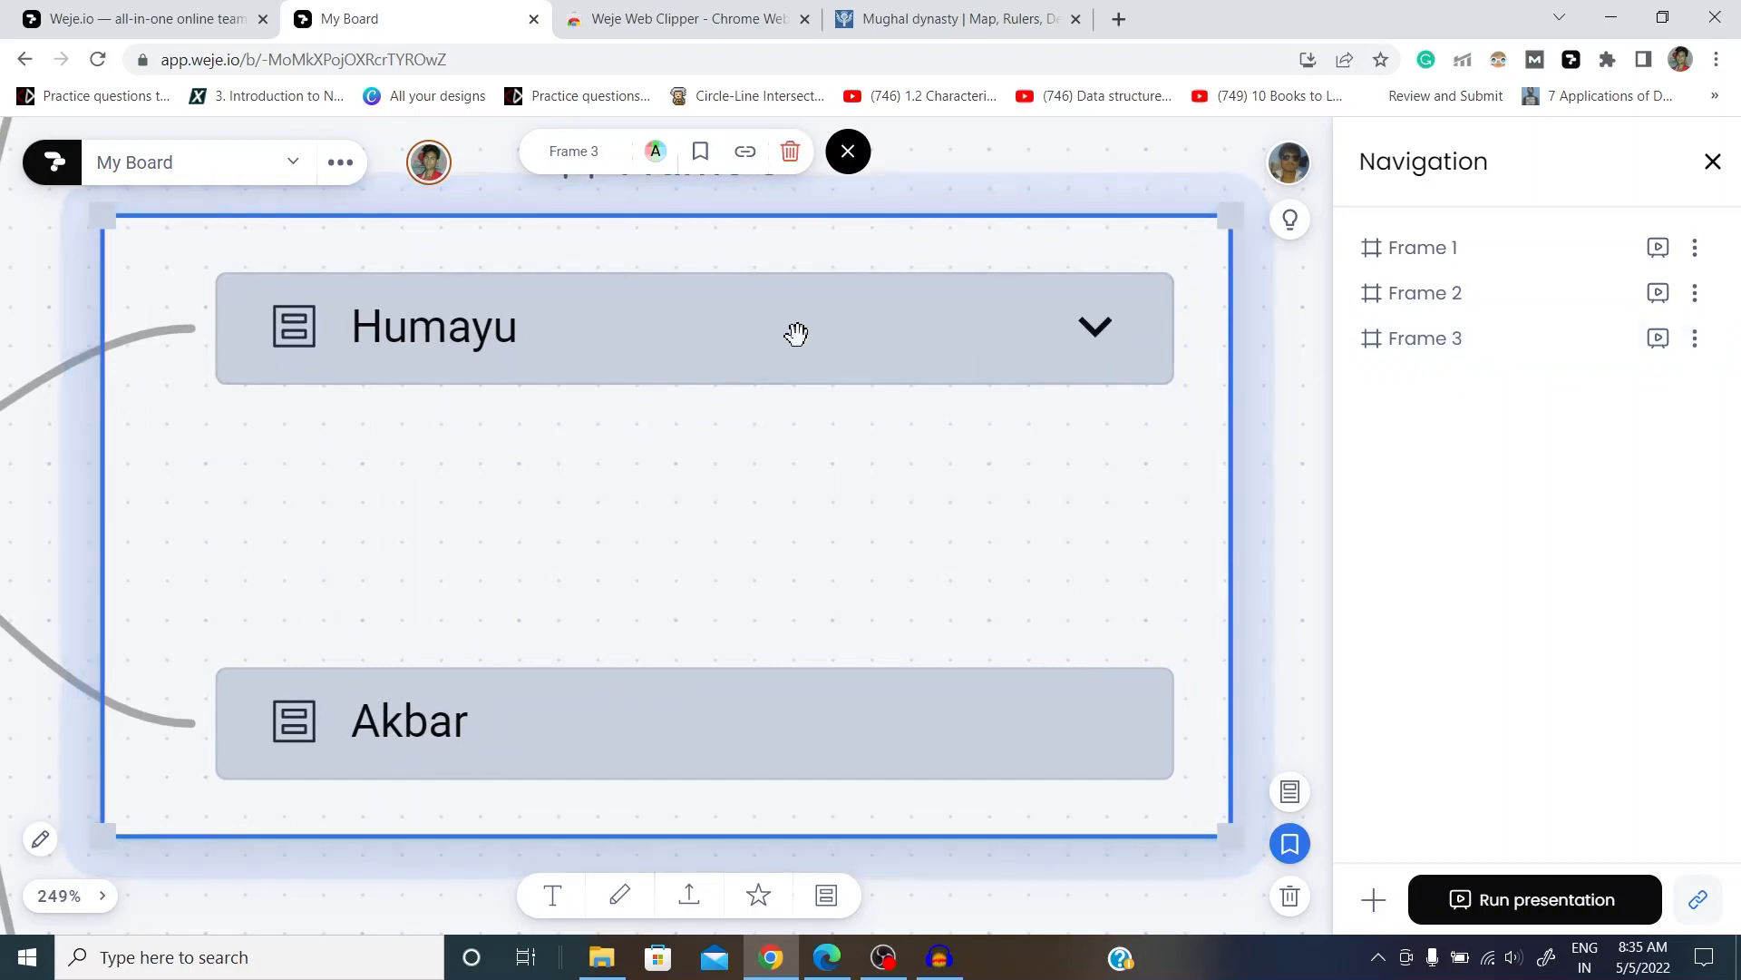
click(1562, 901)
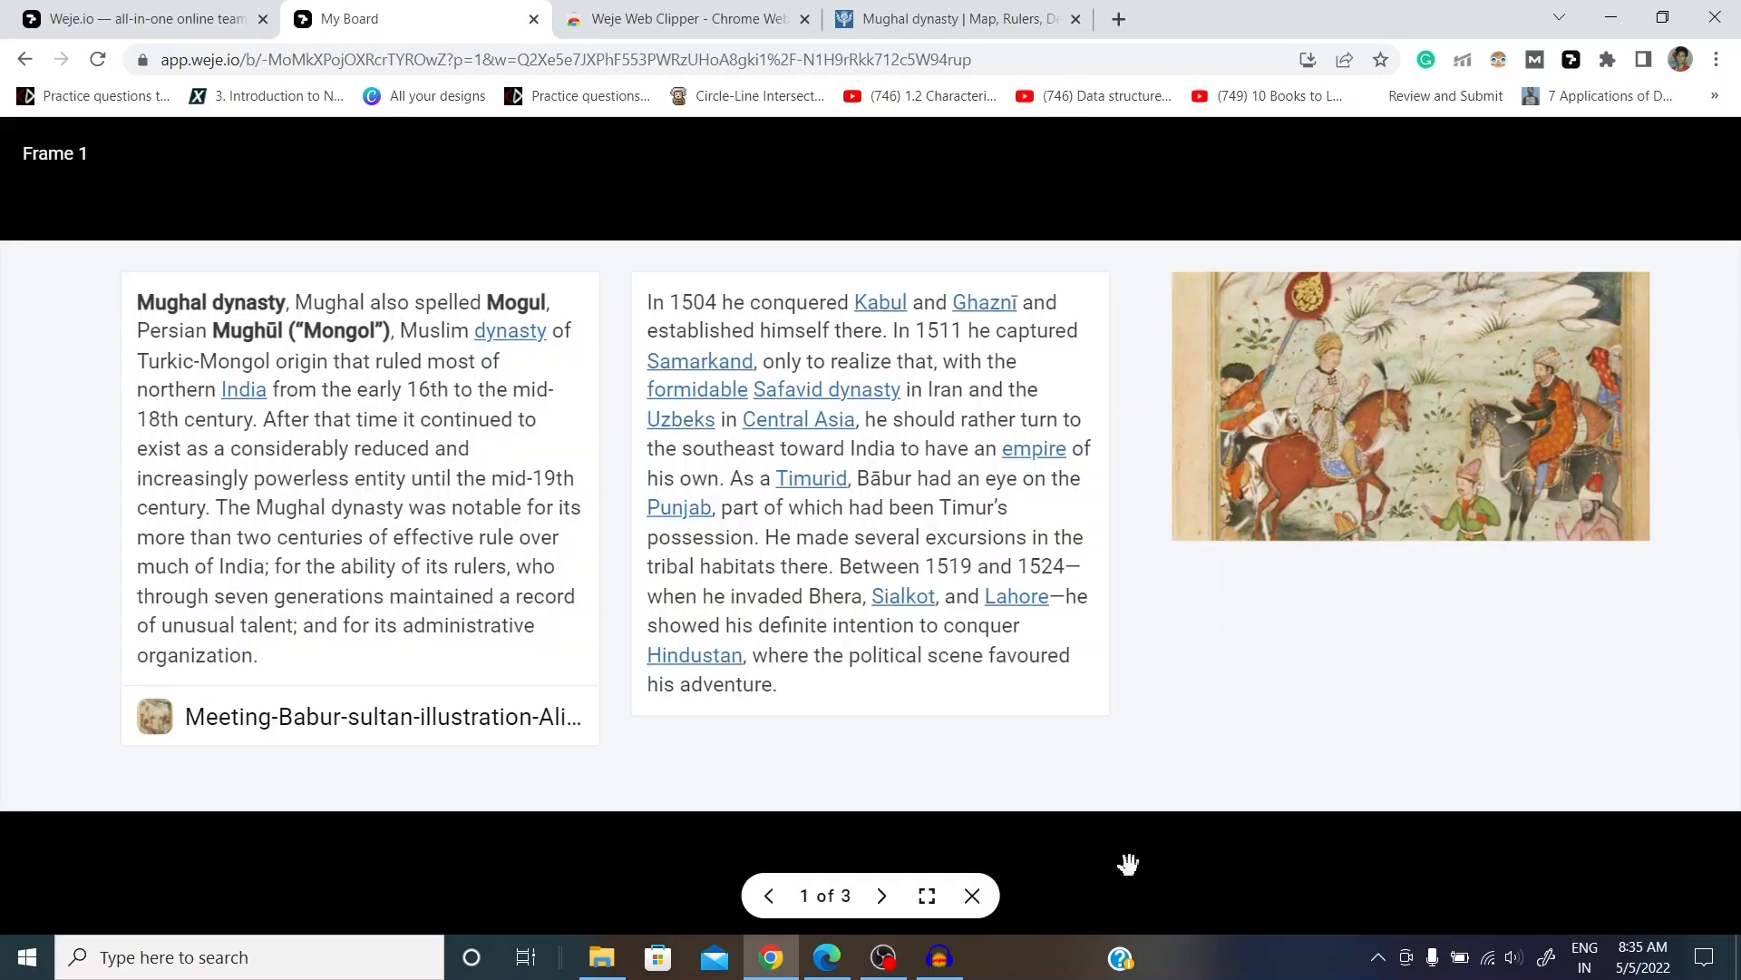
click(884, 901)
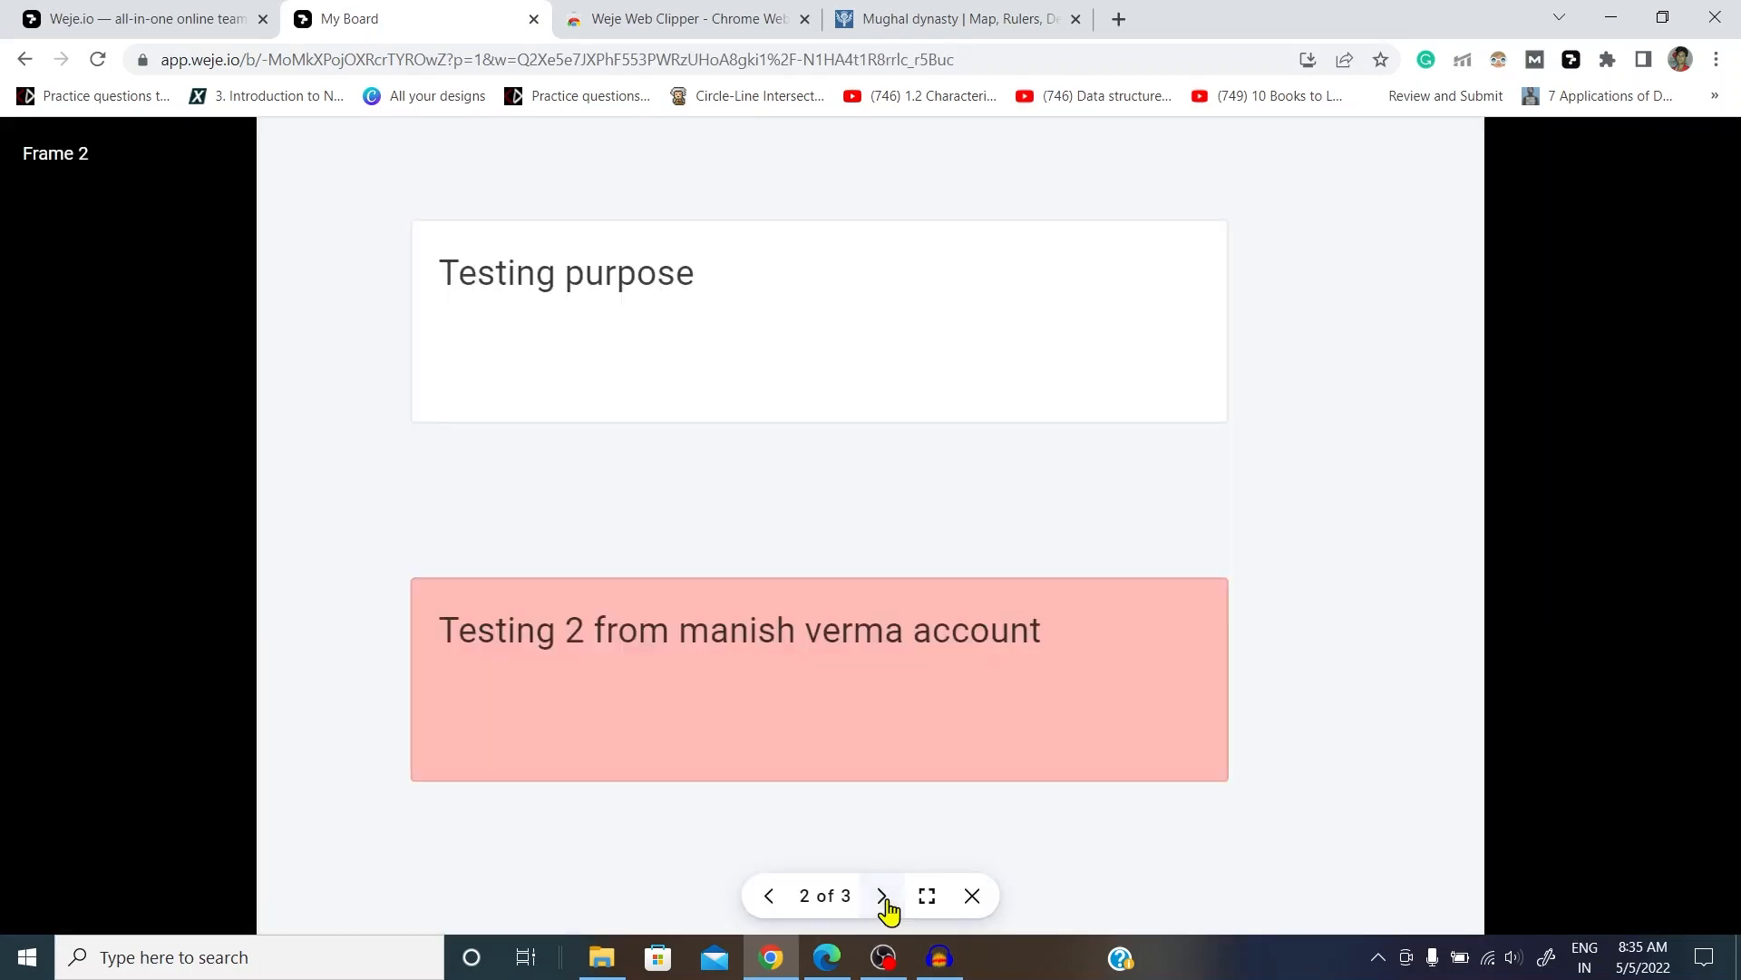
click(883, 901)
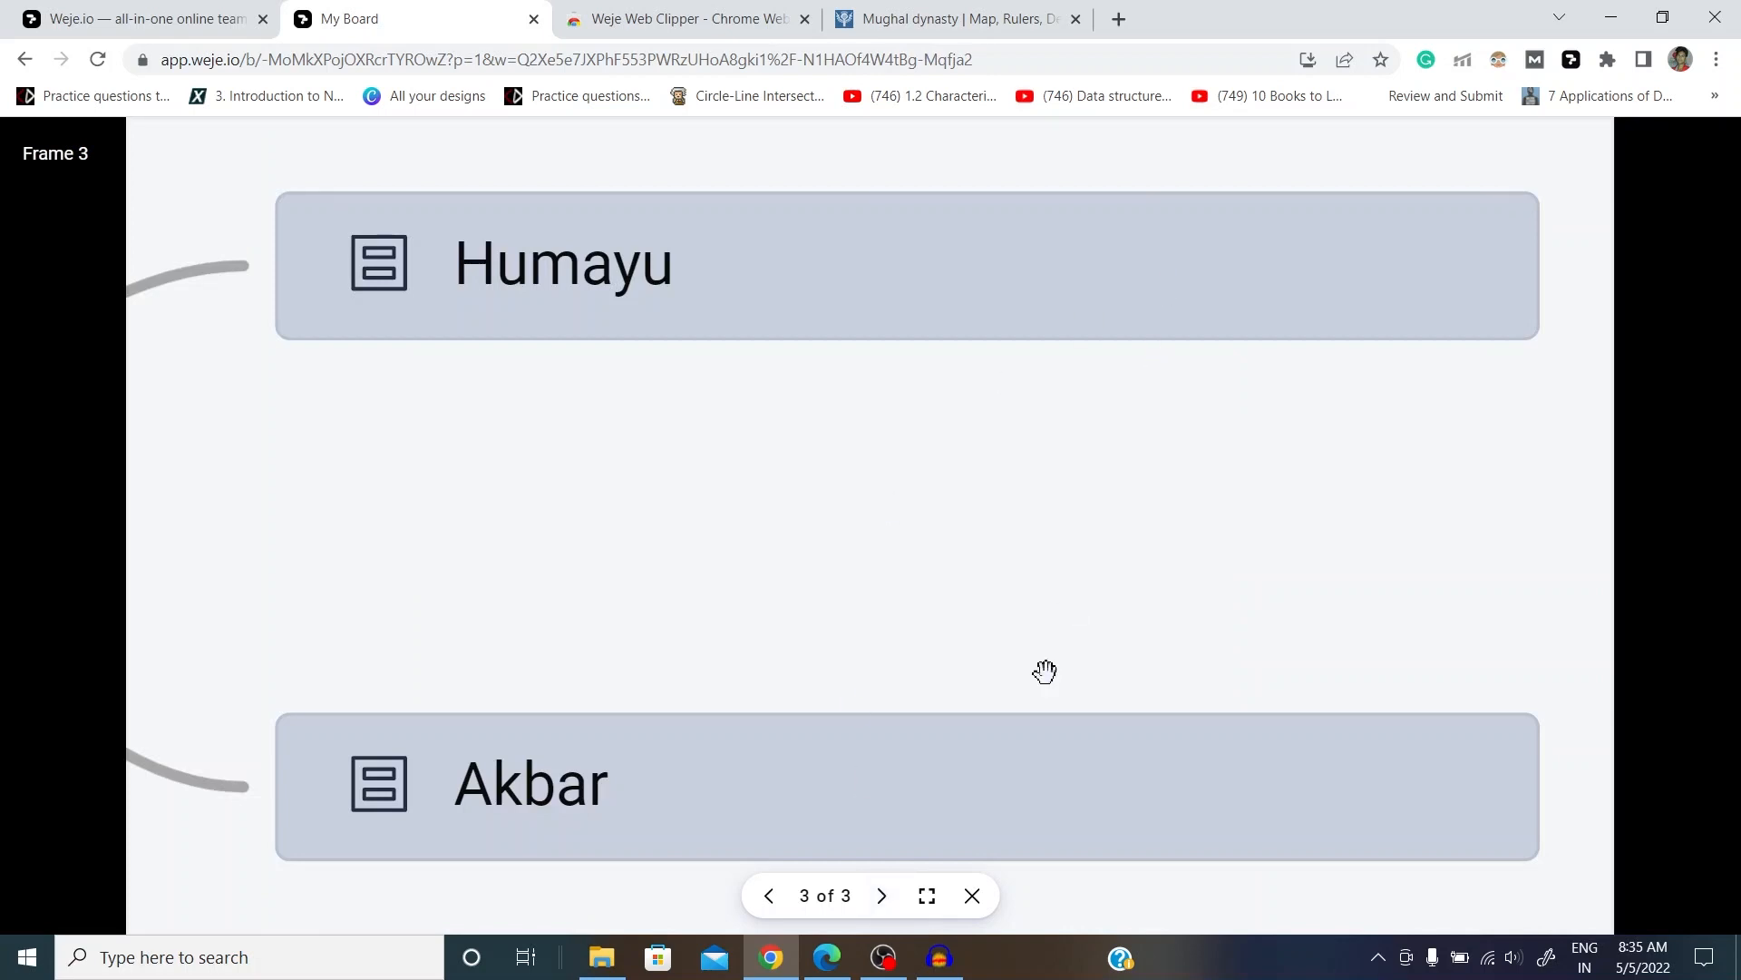
Step: Exit the presentation and zoom the board out until the cards around Frame 3 are in view
click(972, 898)
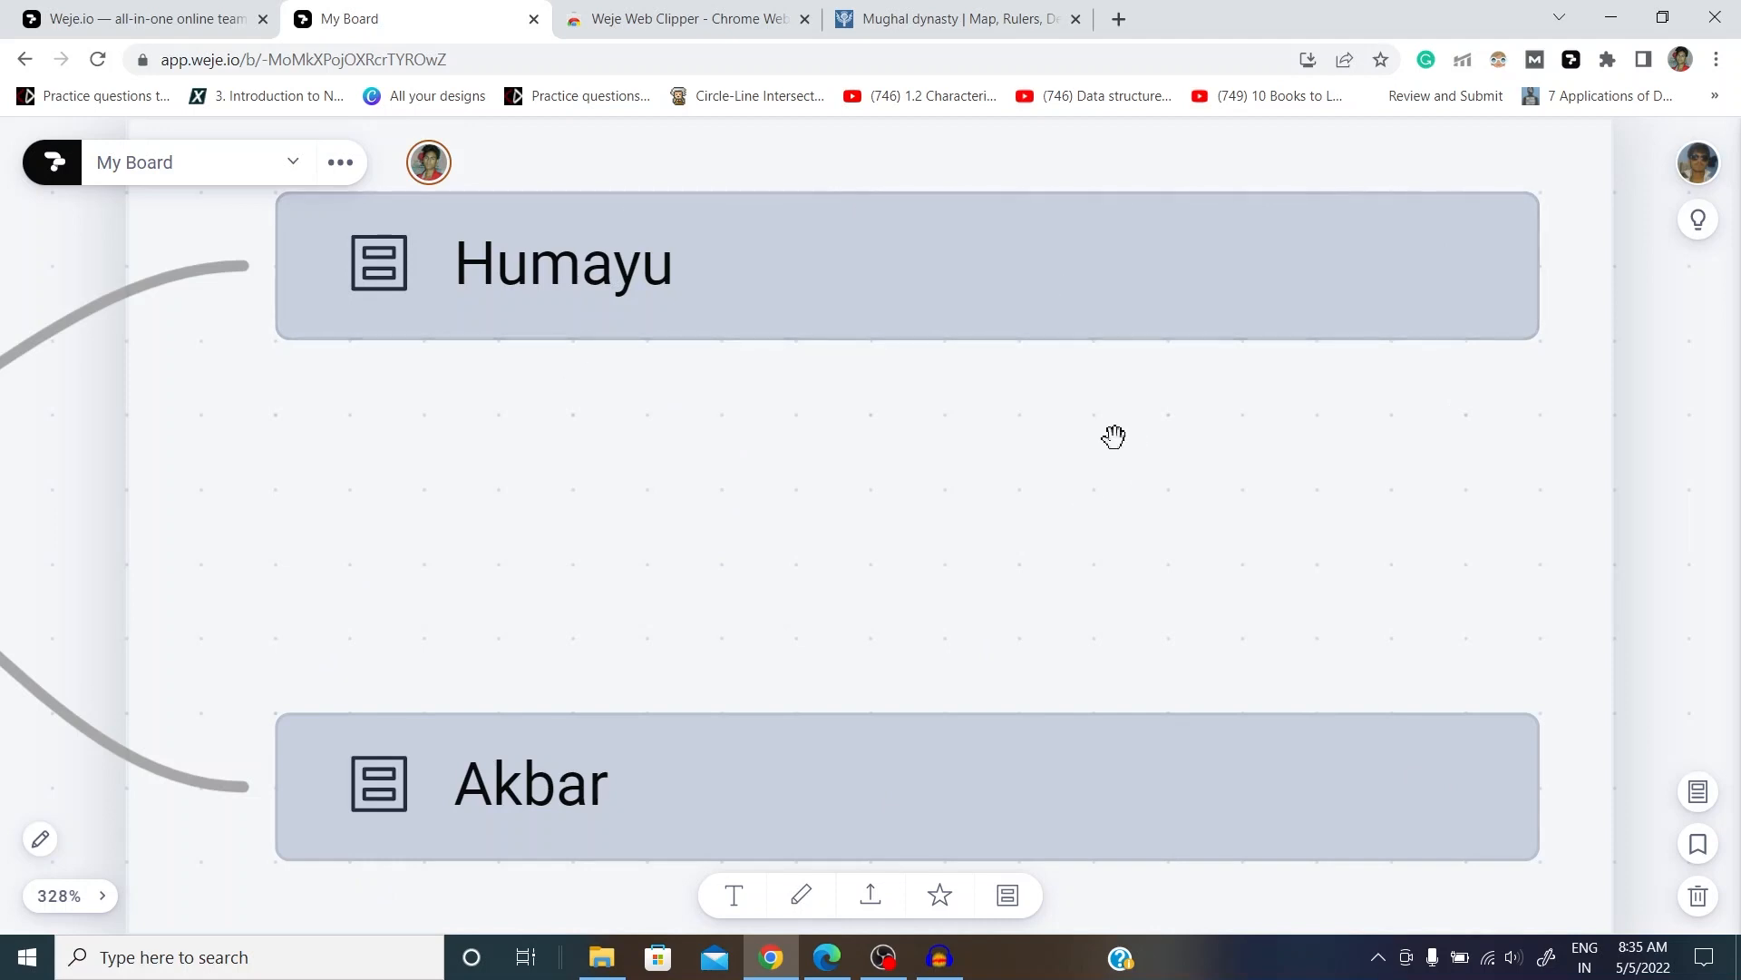
scroll(1115, 436, up, 2)
scroll(1116, 436, down, 3)
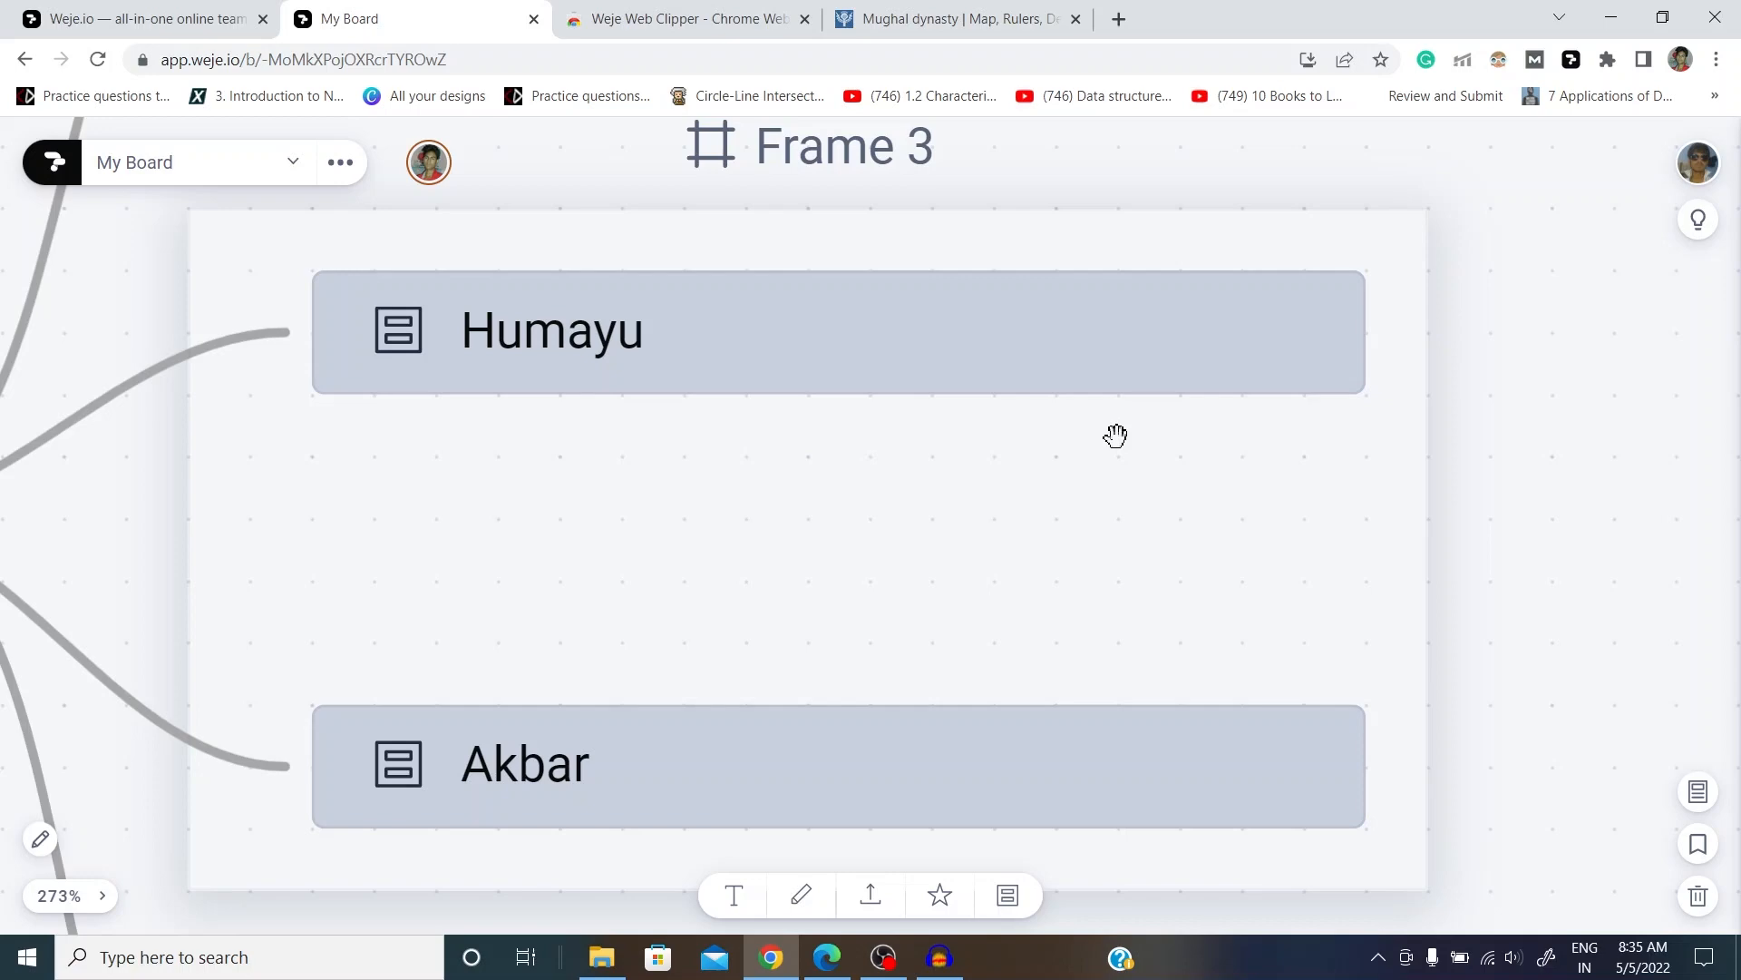
scroll(1116, 437, down, 4)
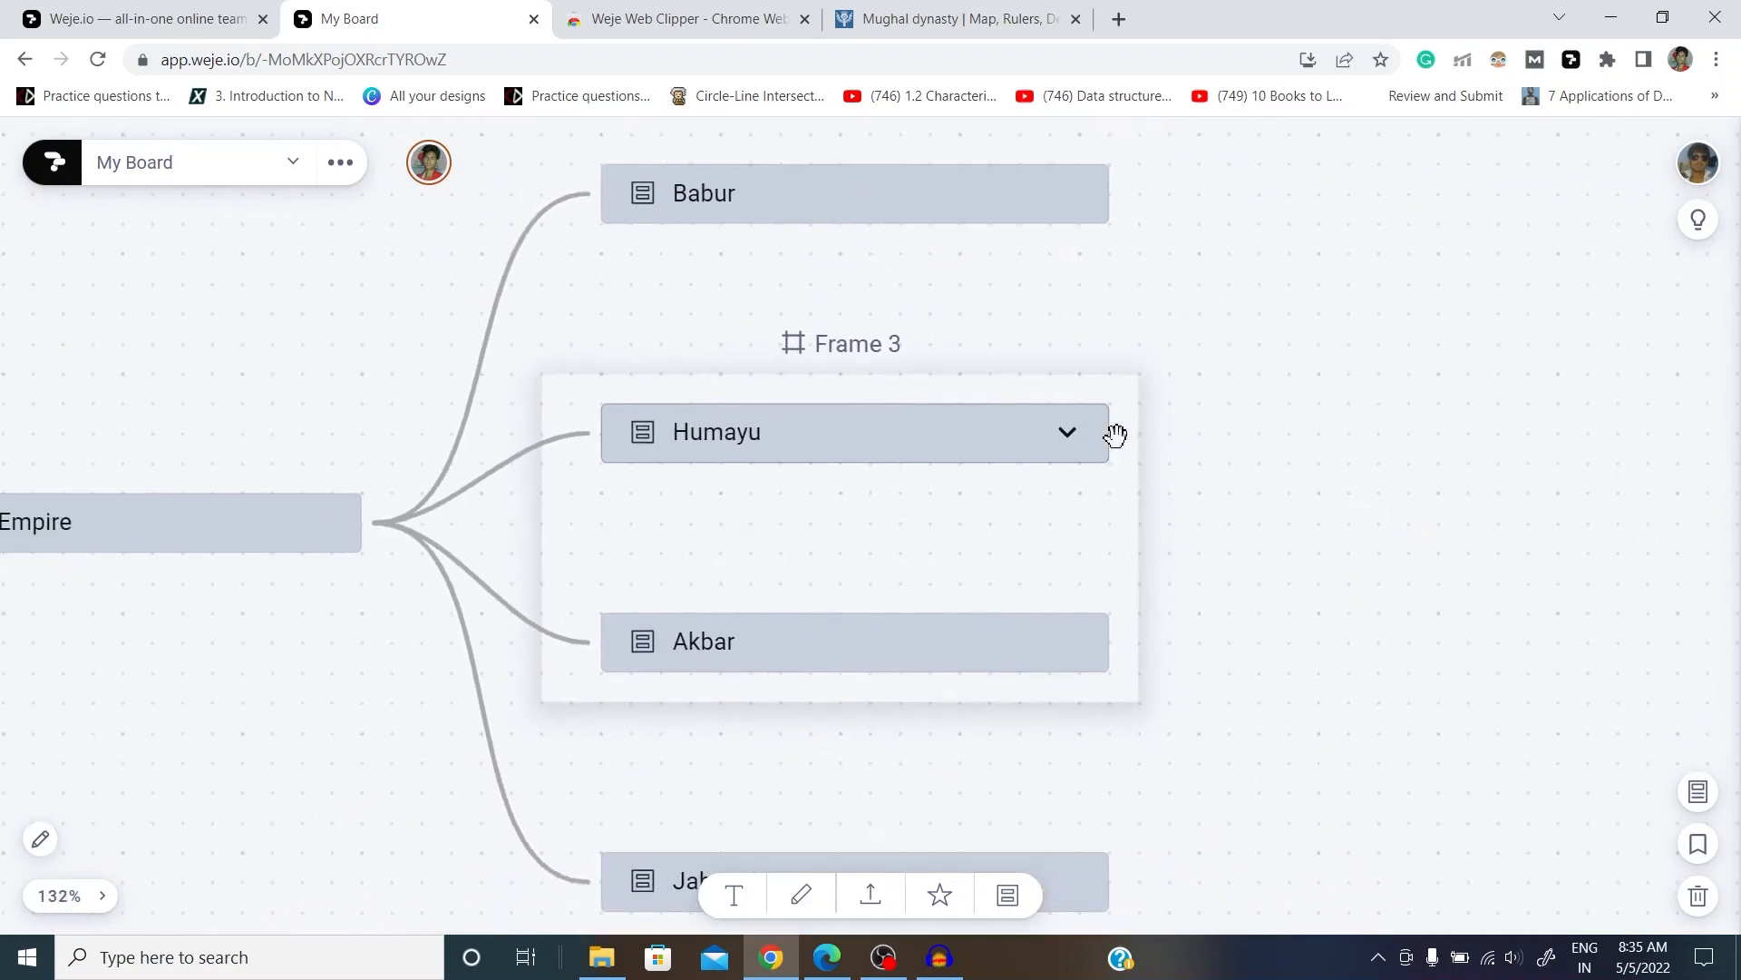
Step: Fit the board's whole content, including all three frames, into view
click(100, 897)
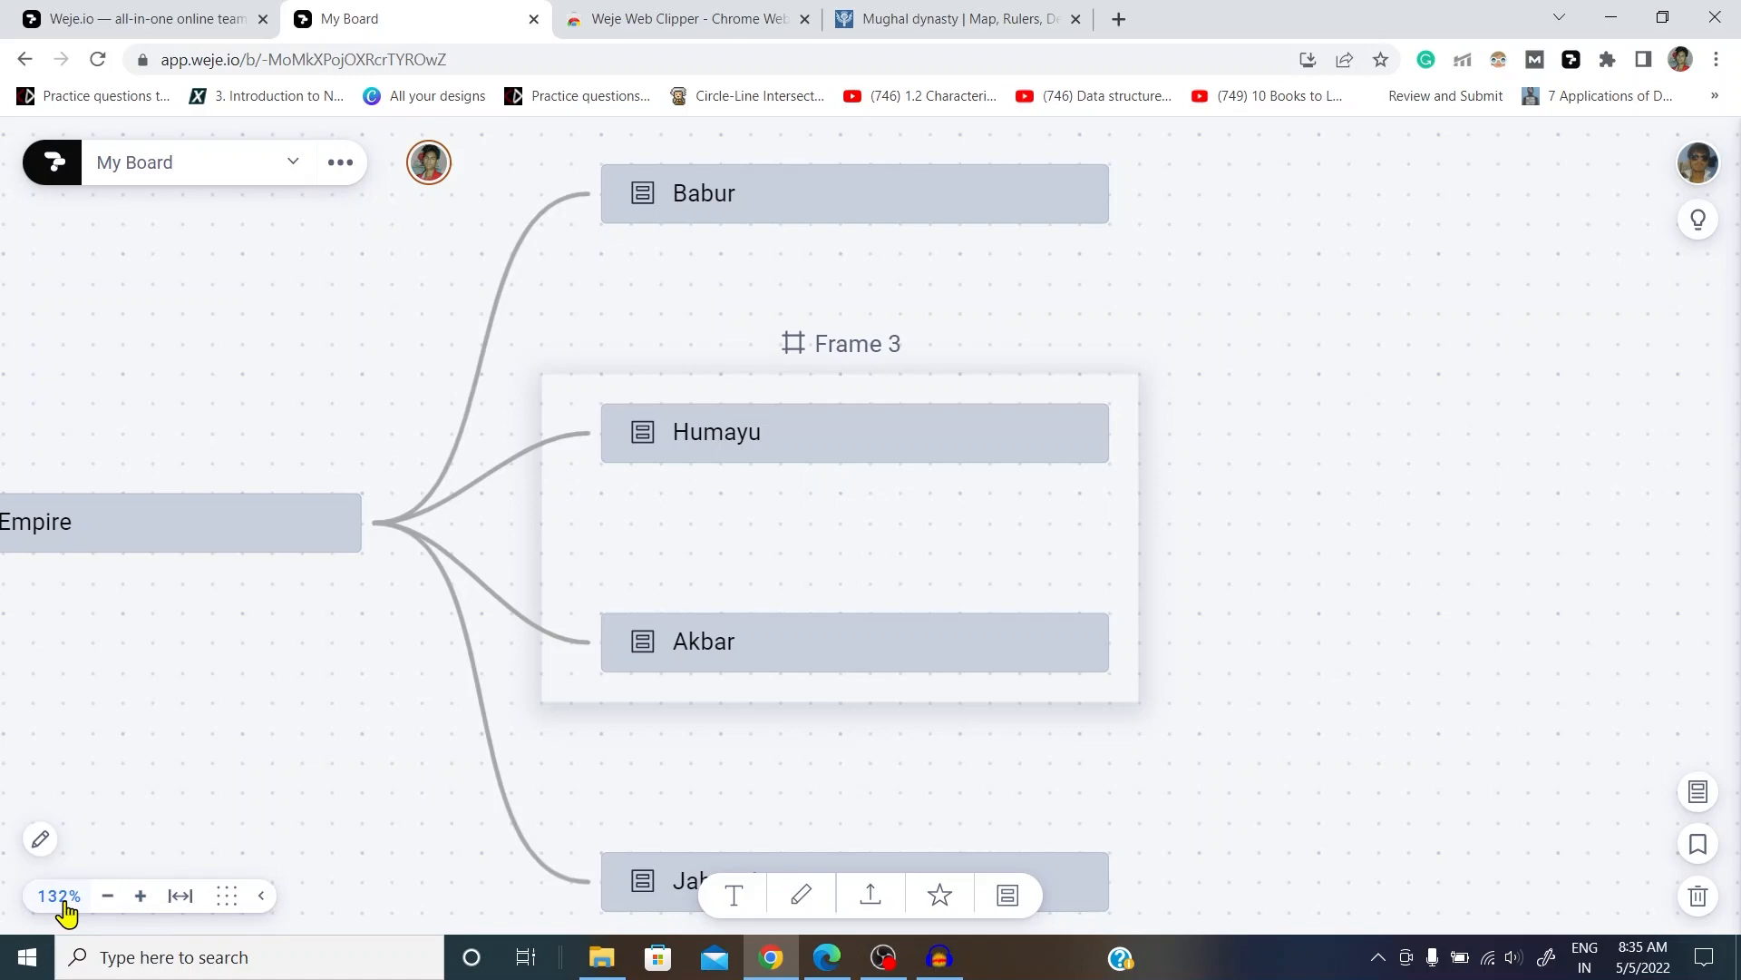
click(180, 896)
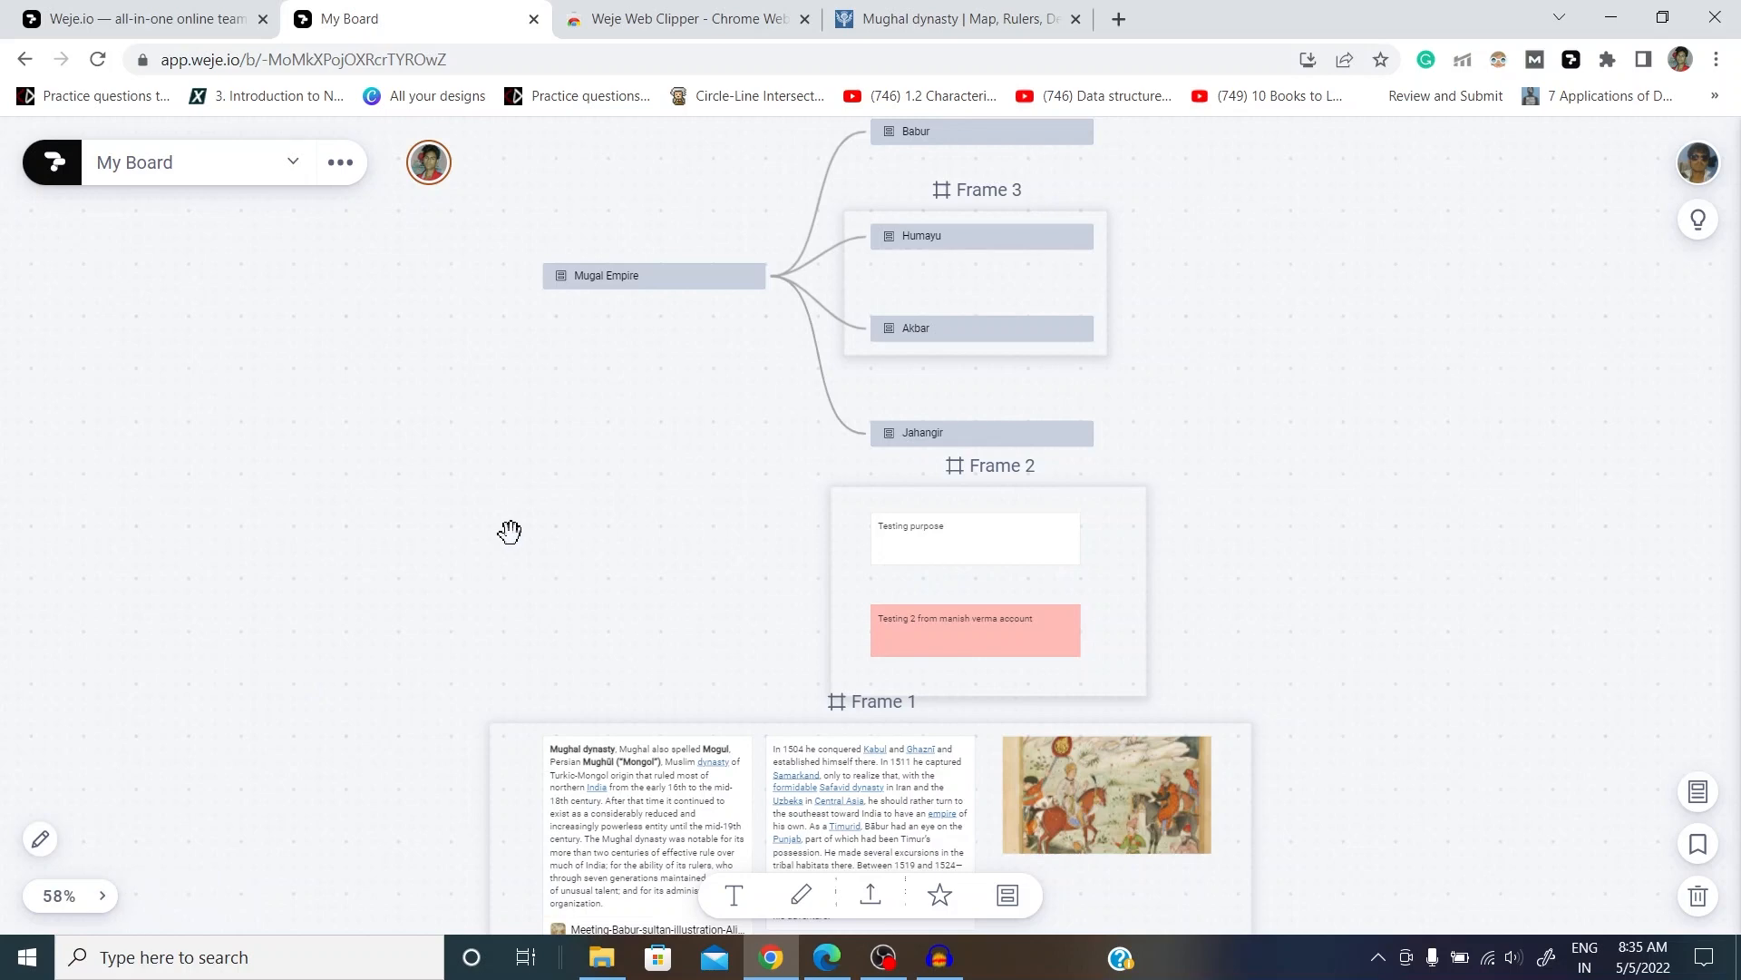
click(60, 910)
click(178, 896)
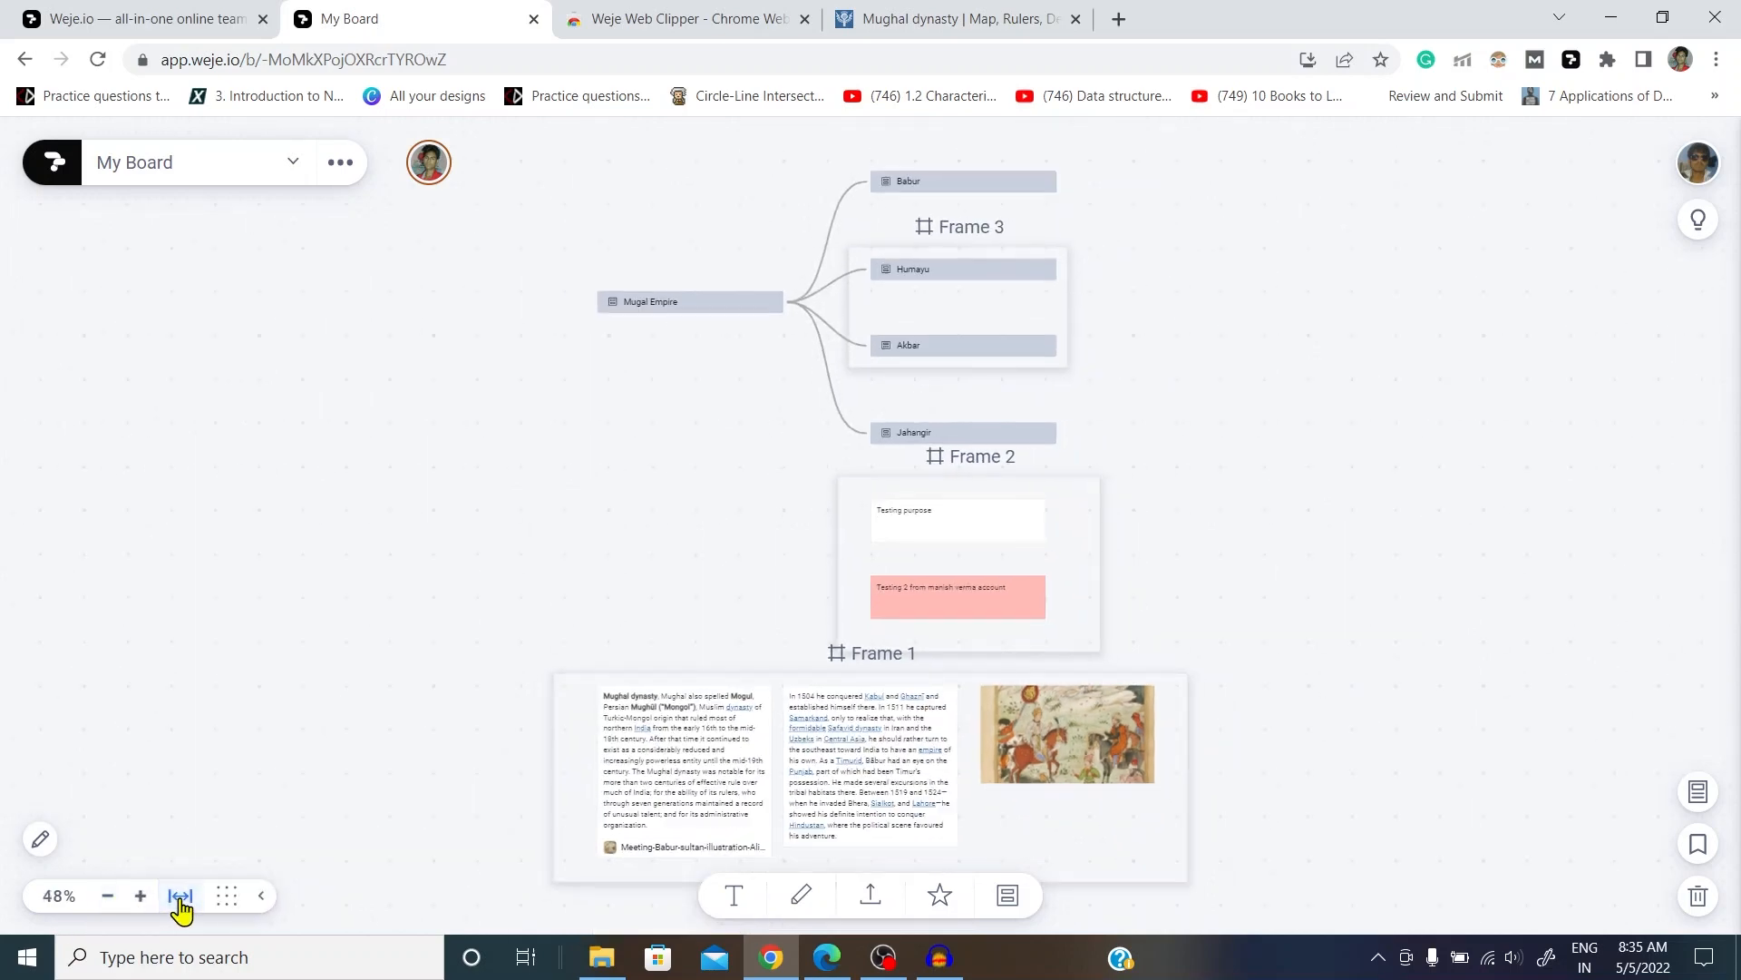
Step: Zoom the board in to 100% and bring the Mugal Empire mind map into view
click(141, 898)
click(140, 896)
click(140, 897)
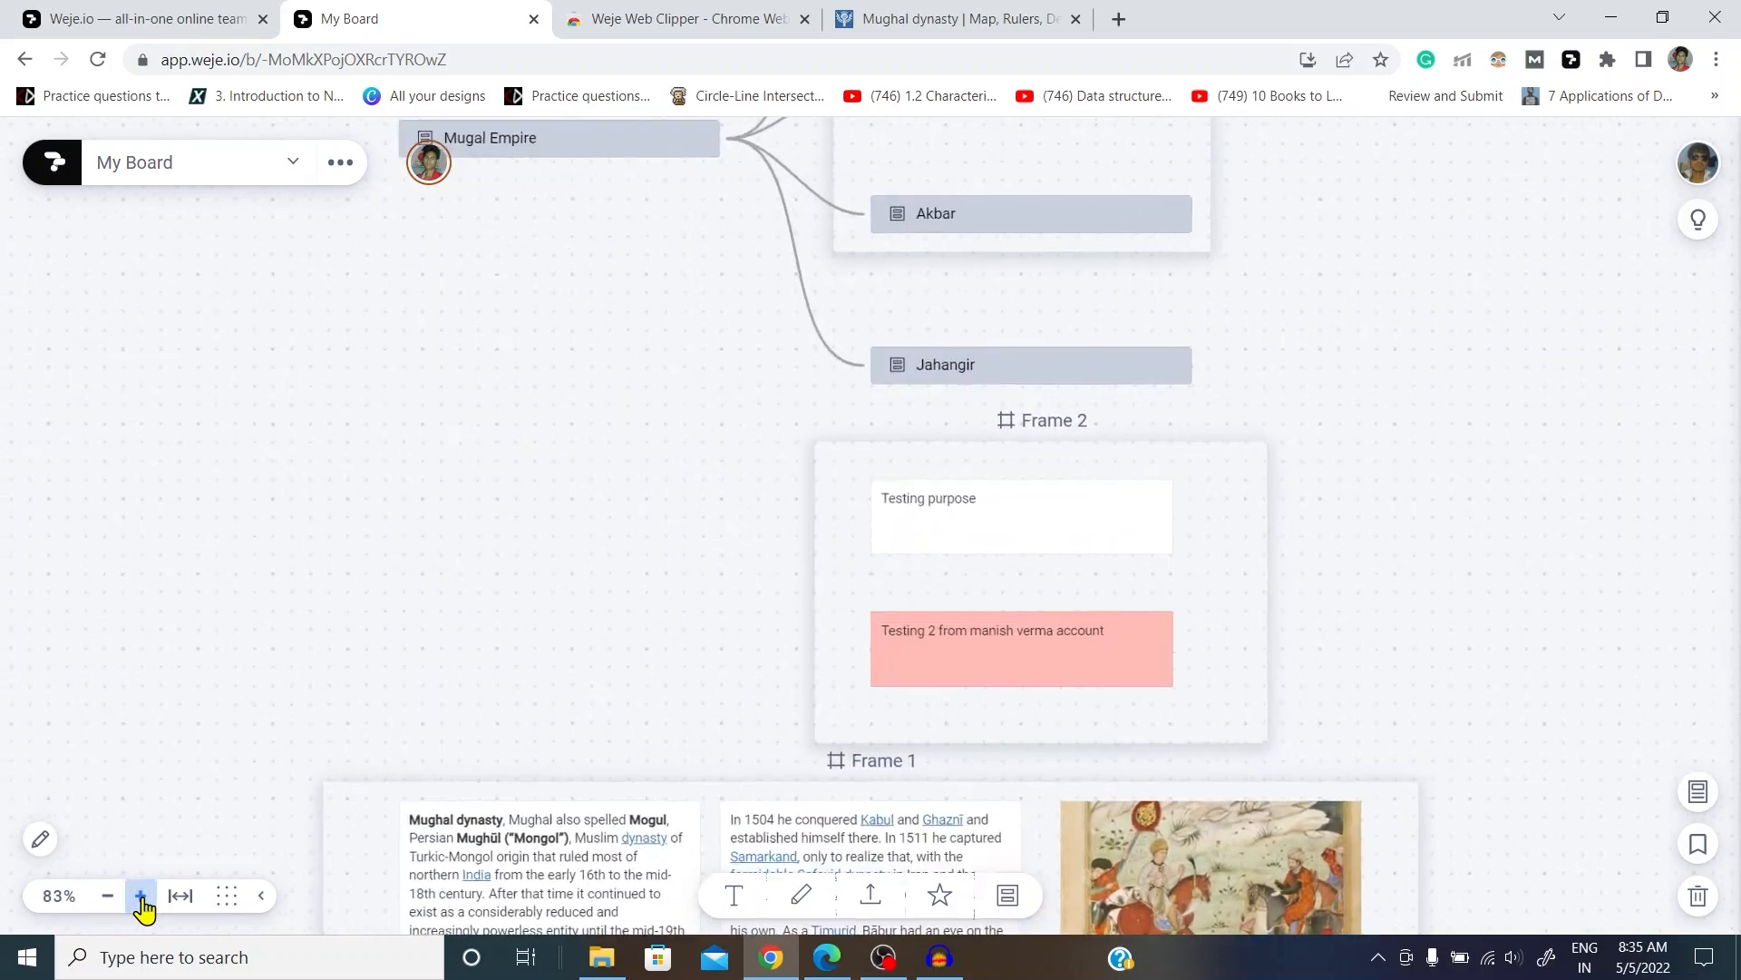
click(141, 896)
drag(509, 462, 453, 858)
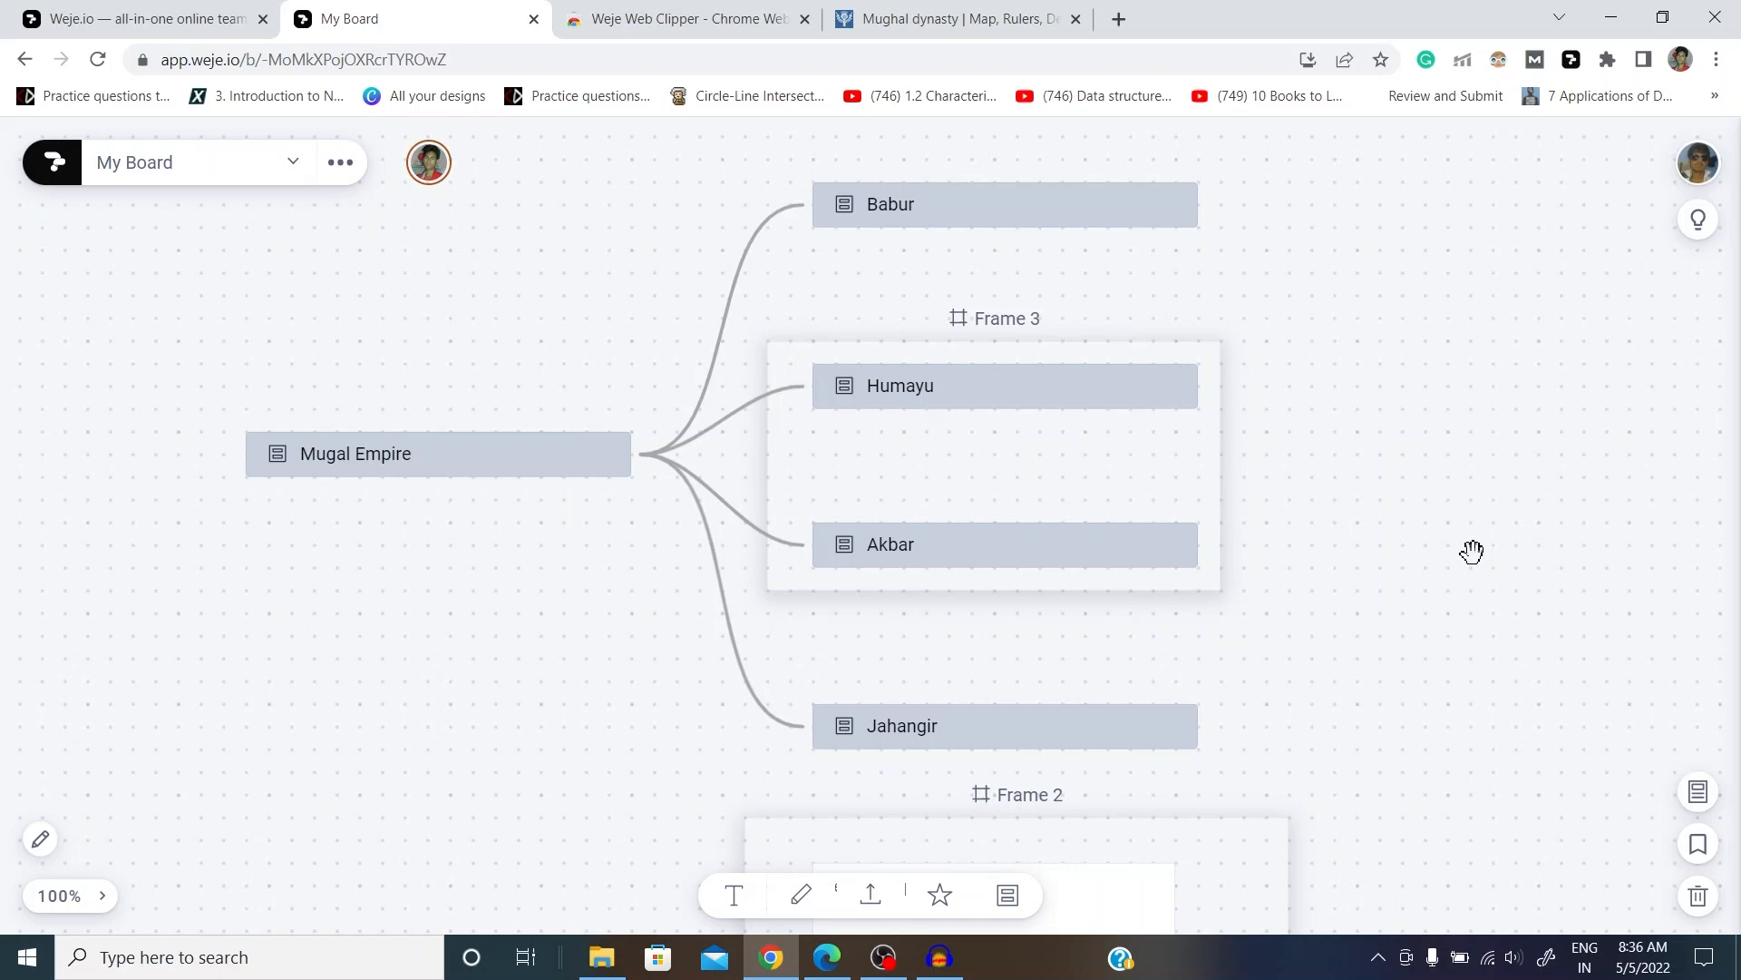
drag(378, 687, 423, 693)
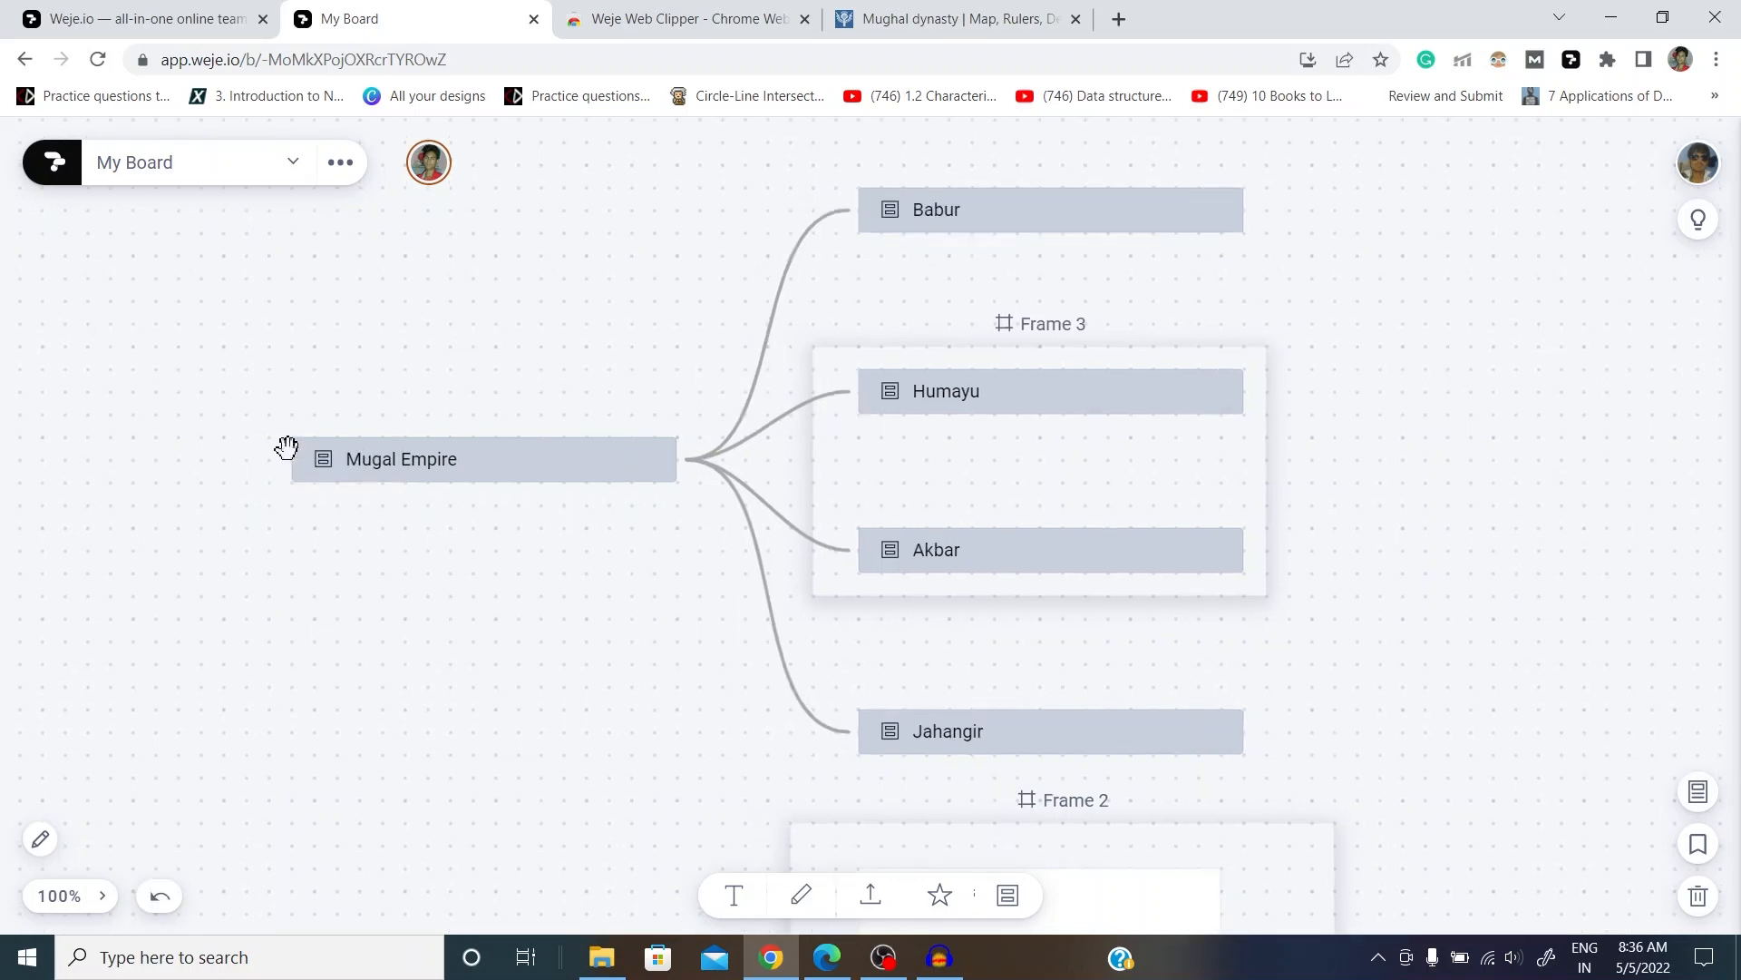
Step: Check the board's details and collaborator settings, then view the list of own and shared boards
click(350, 175)
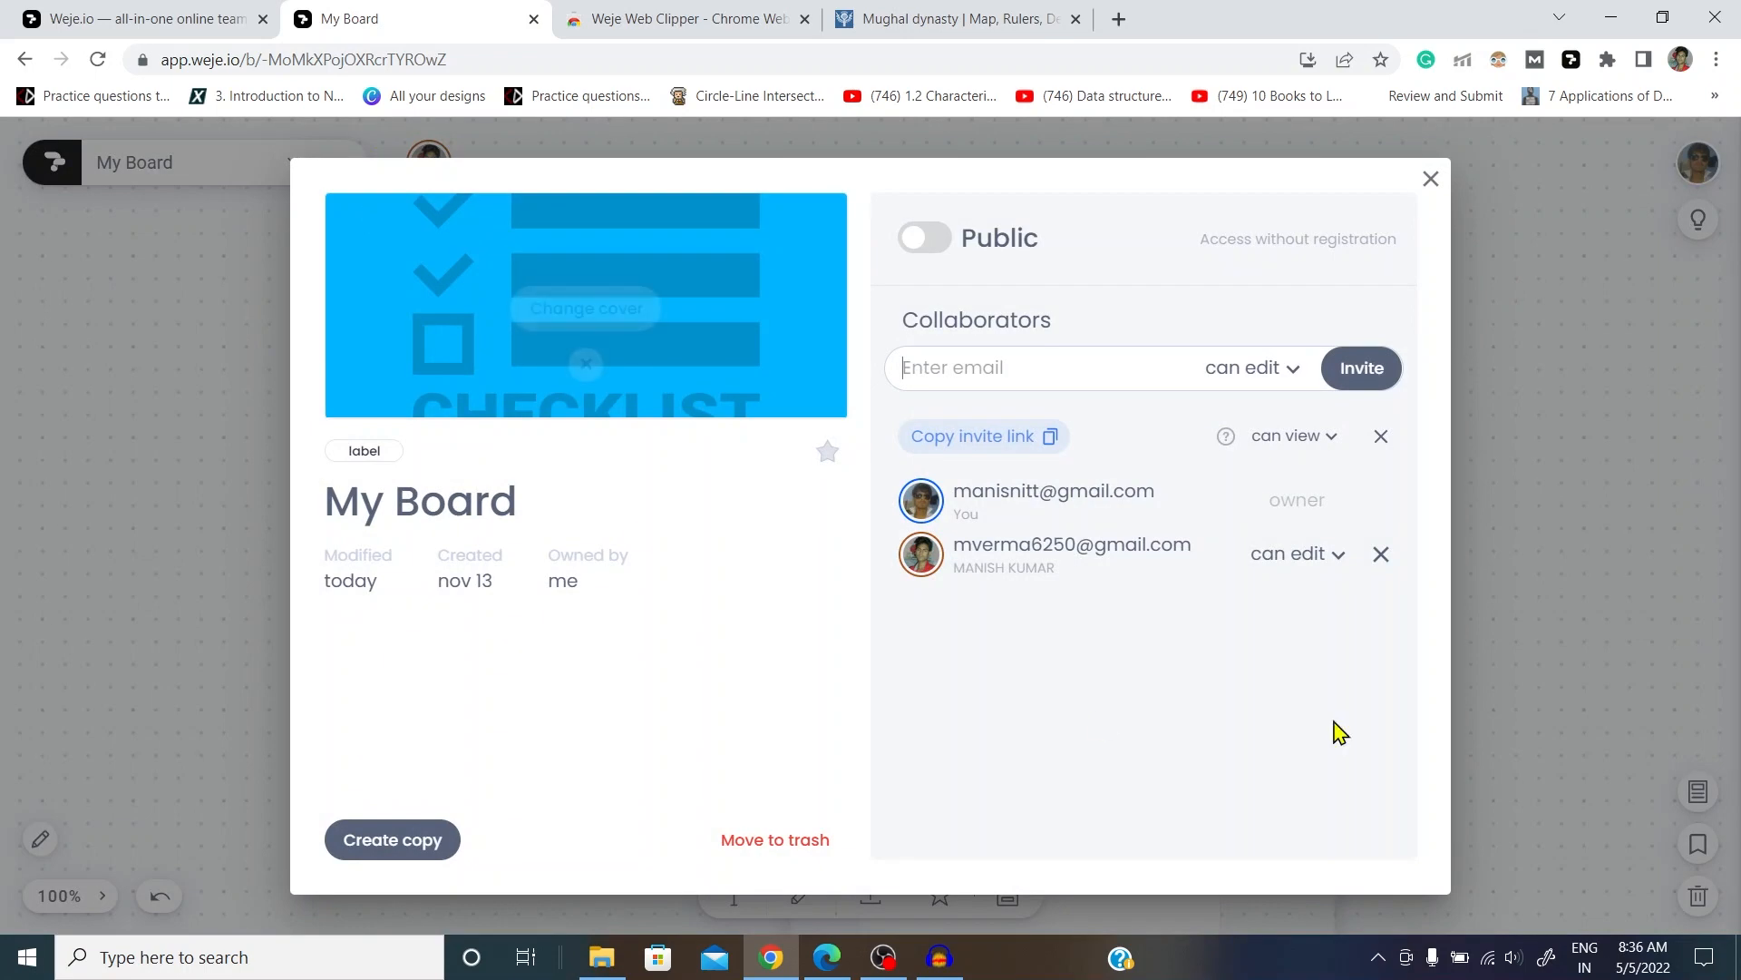
click(1430, 179)
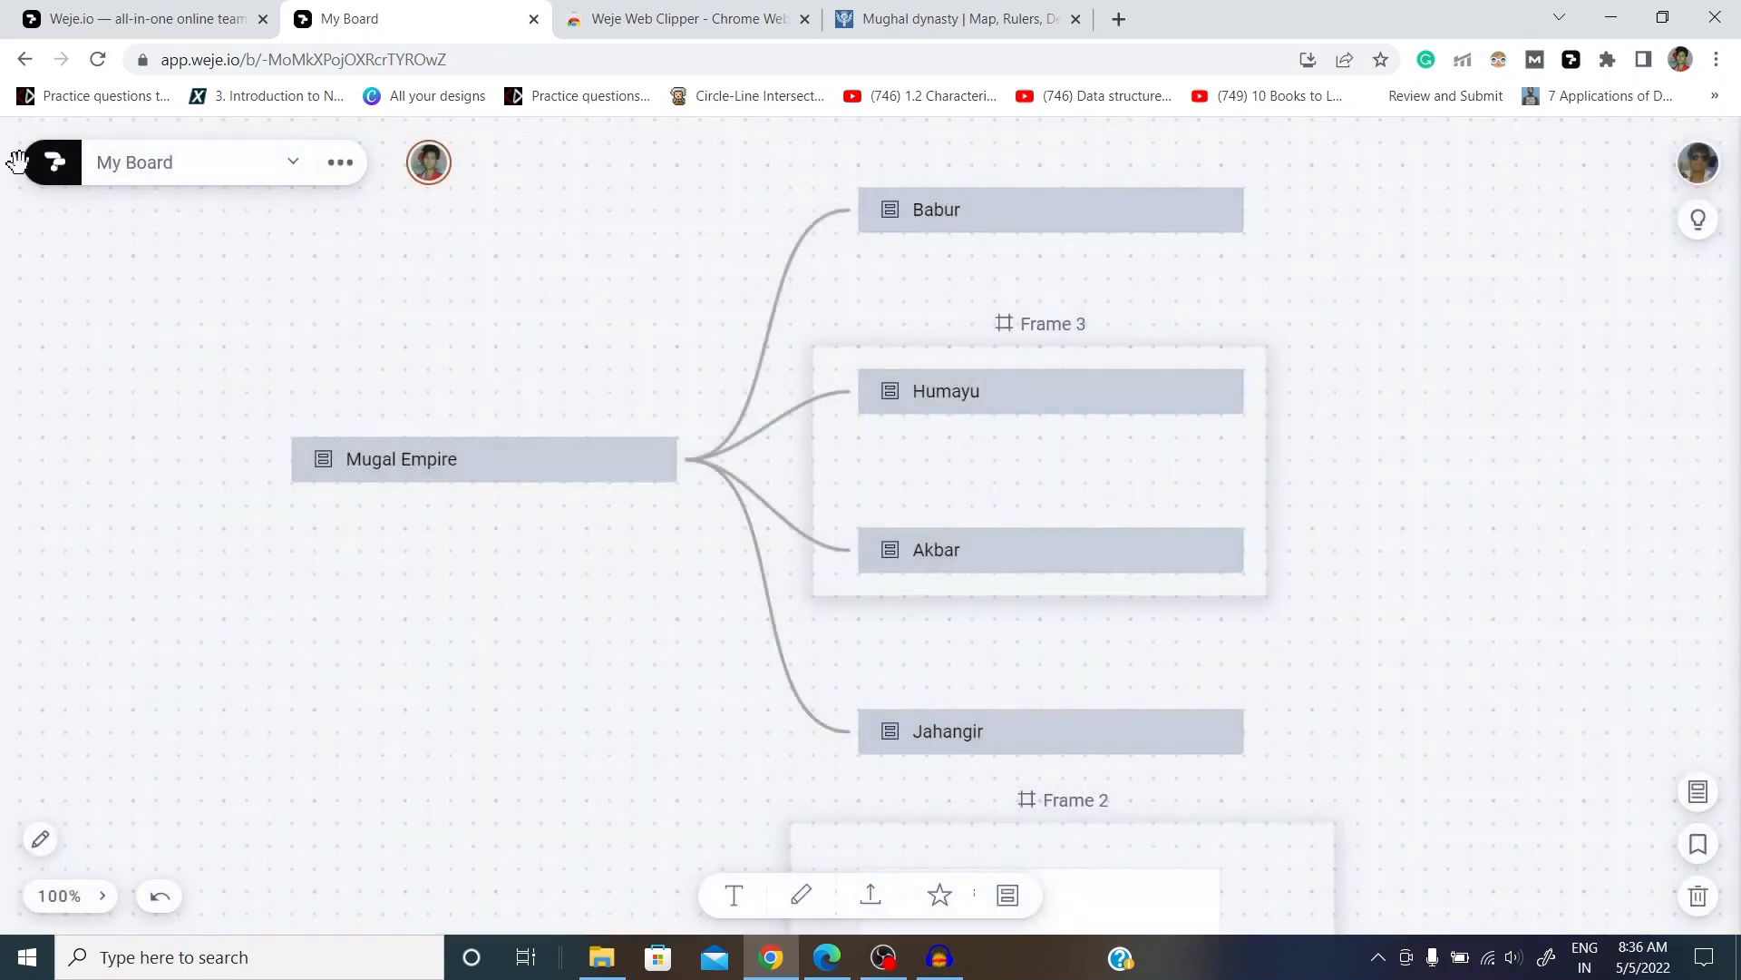
click(294, 170)
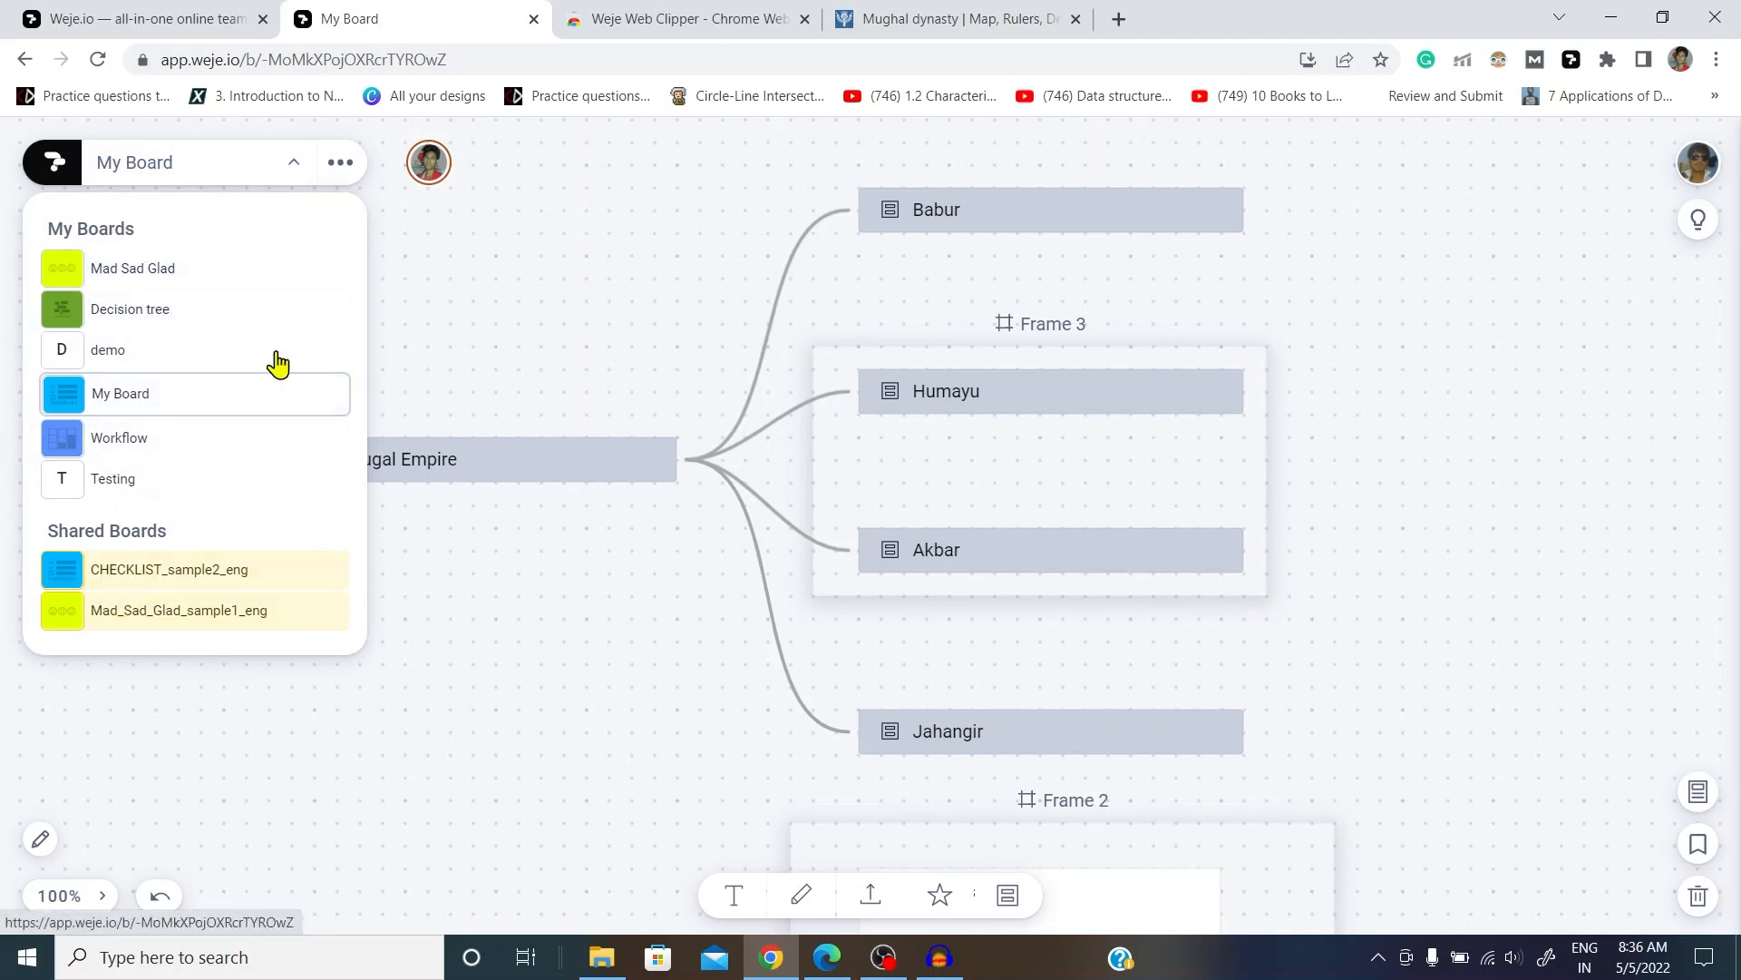
click(296, 167)
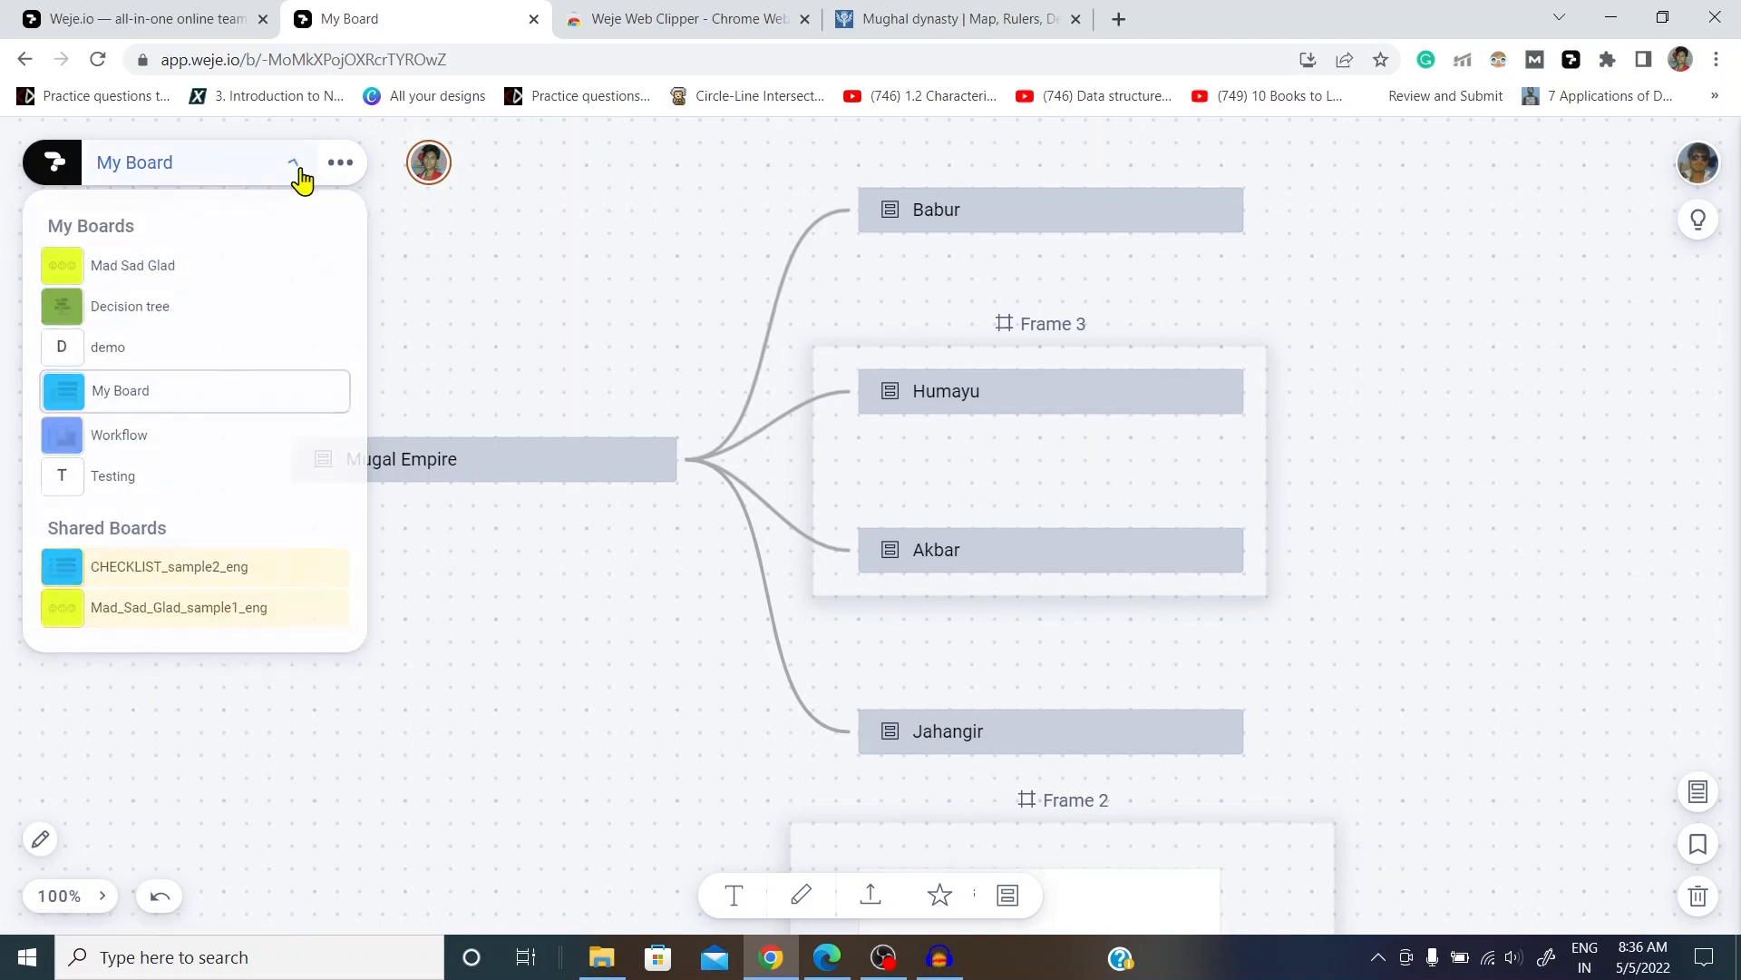
Step: Go to the All Boards overview and browse the templates offered for a new board
click(55, 178)
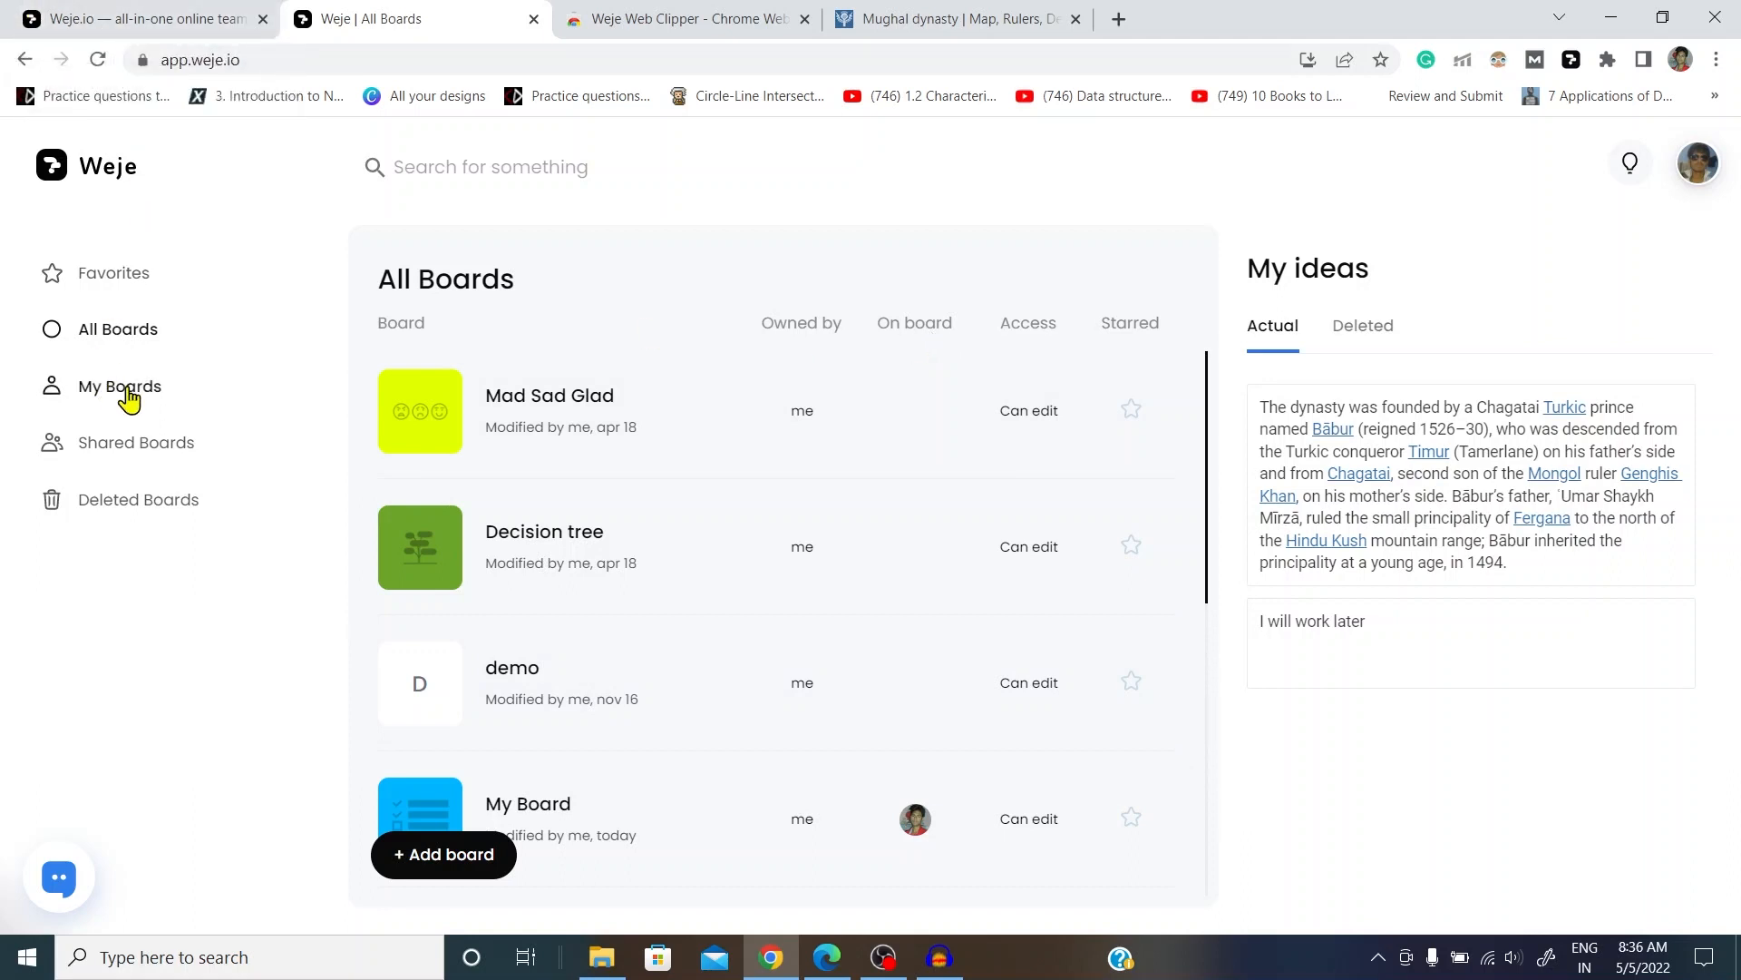
click(443, 870)
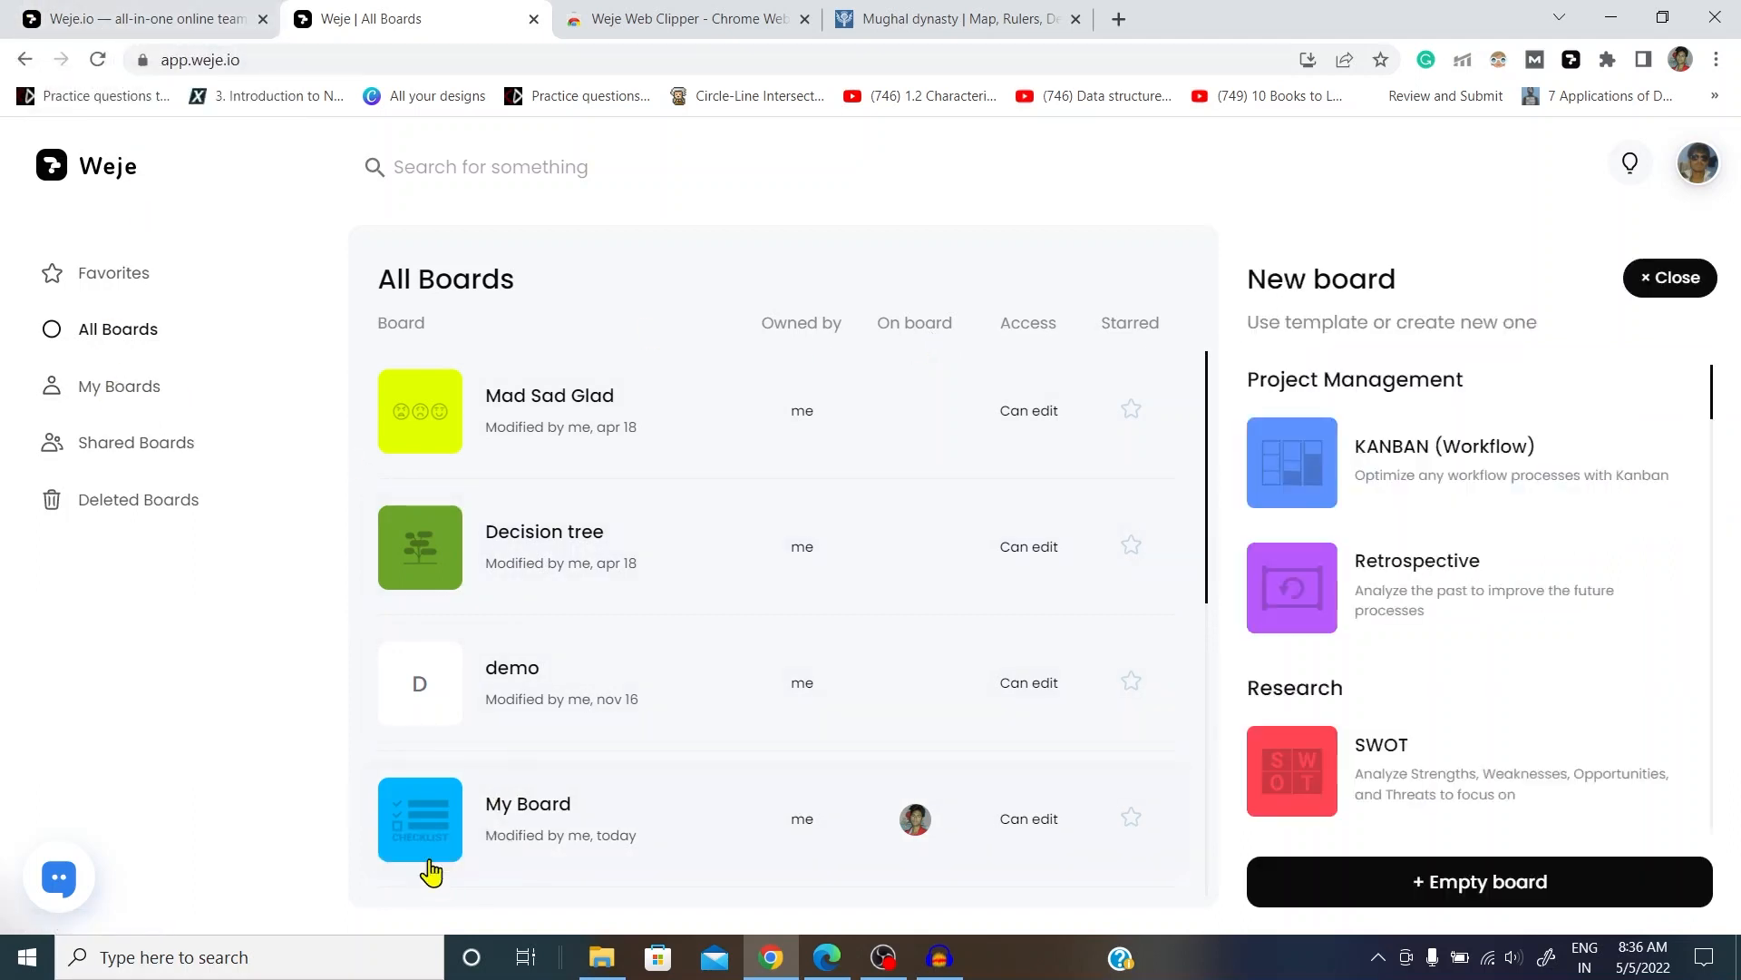
scroll(1505, 556, down, 5)
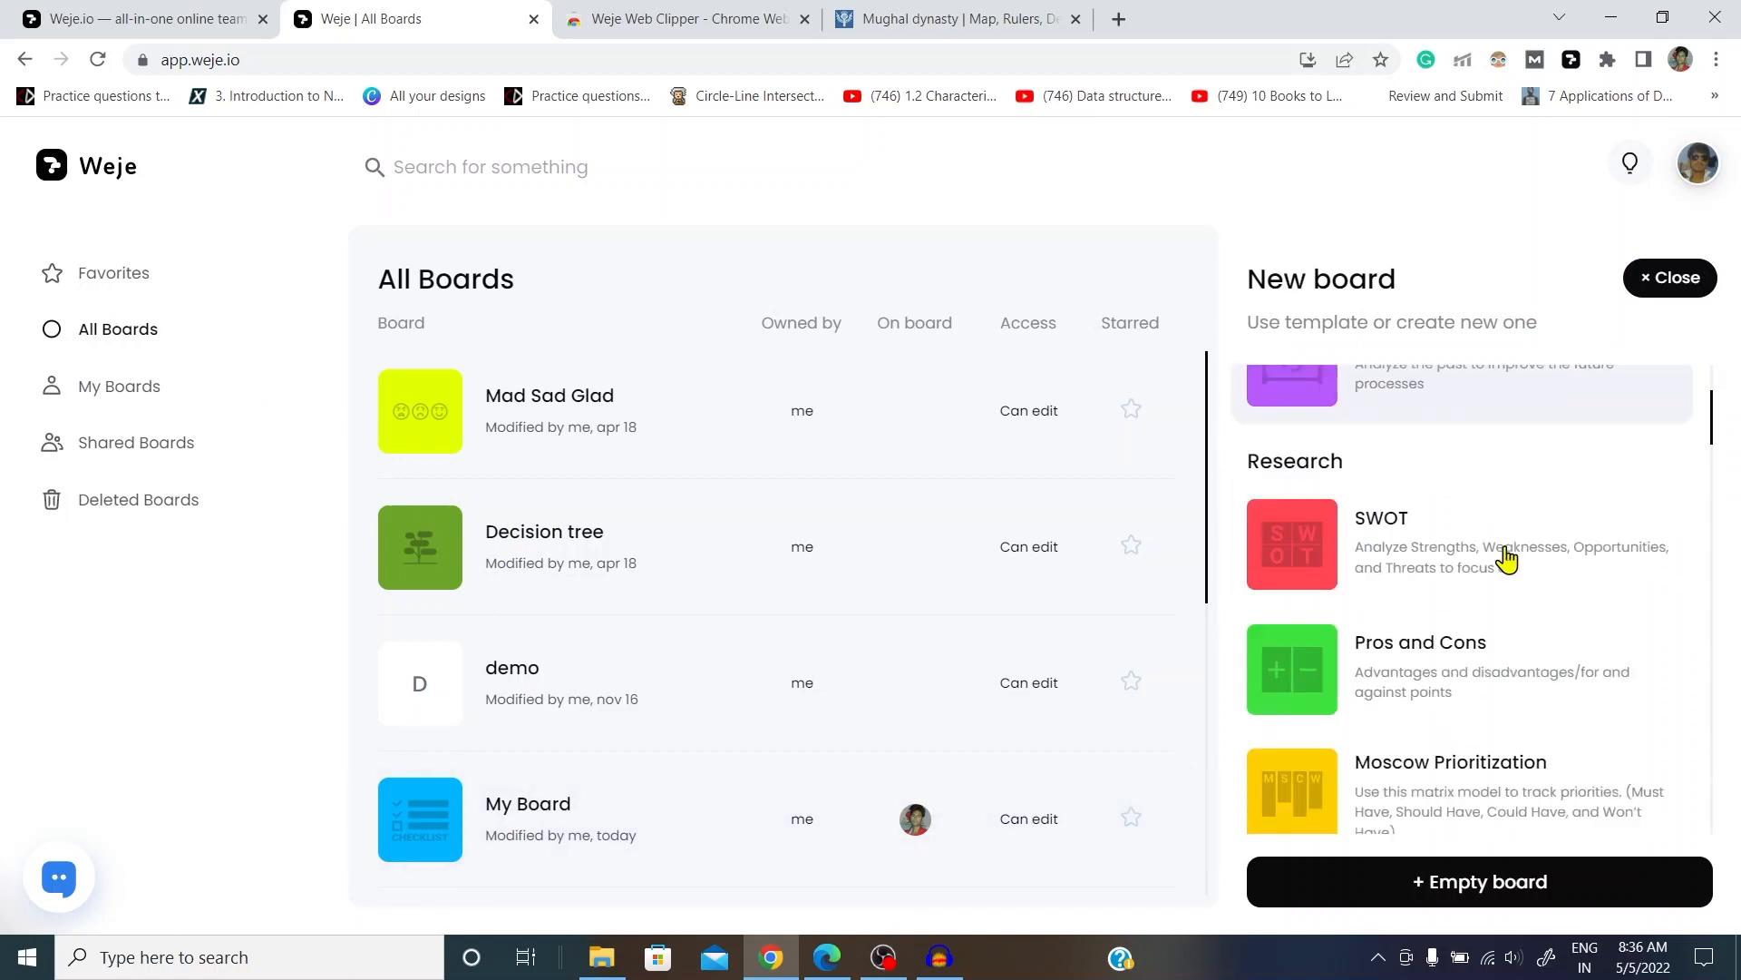
scroll(1508, 555, down, 15)
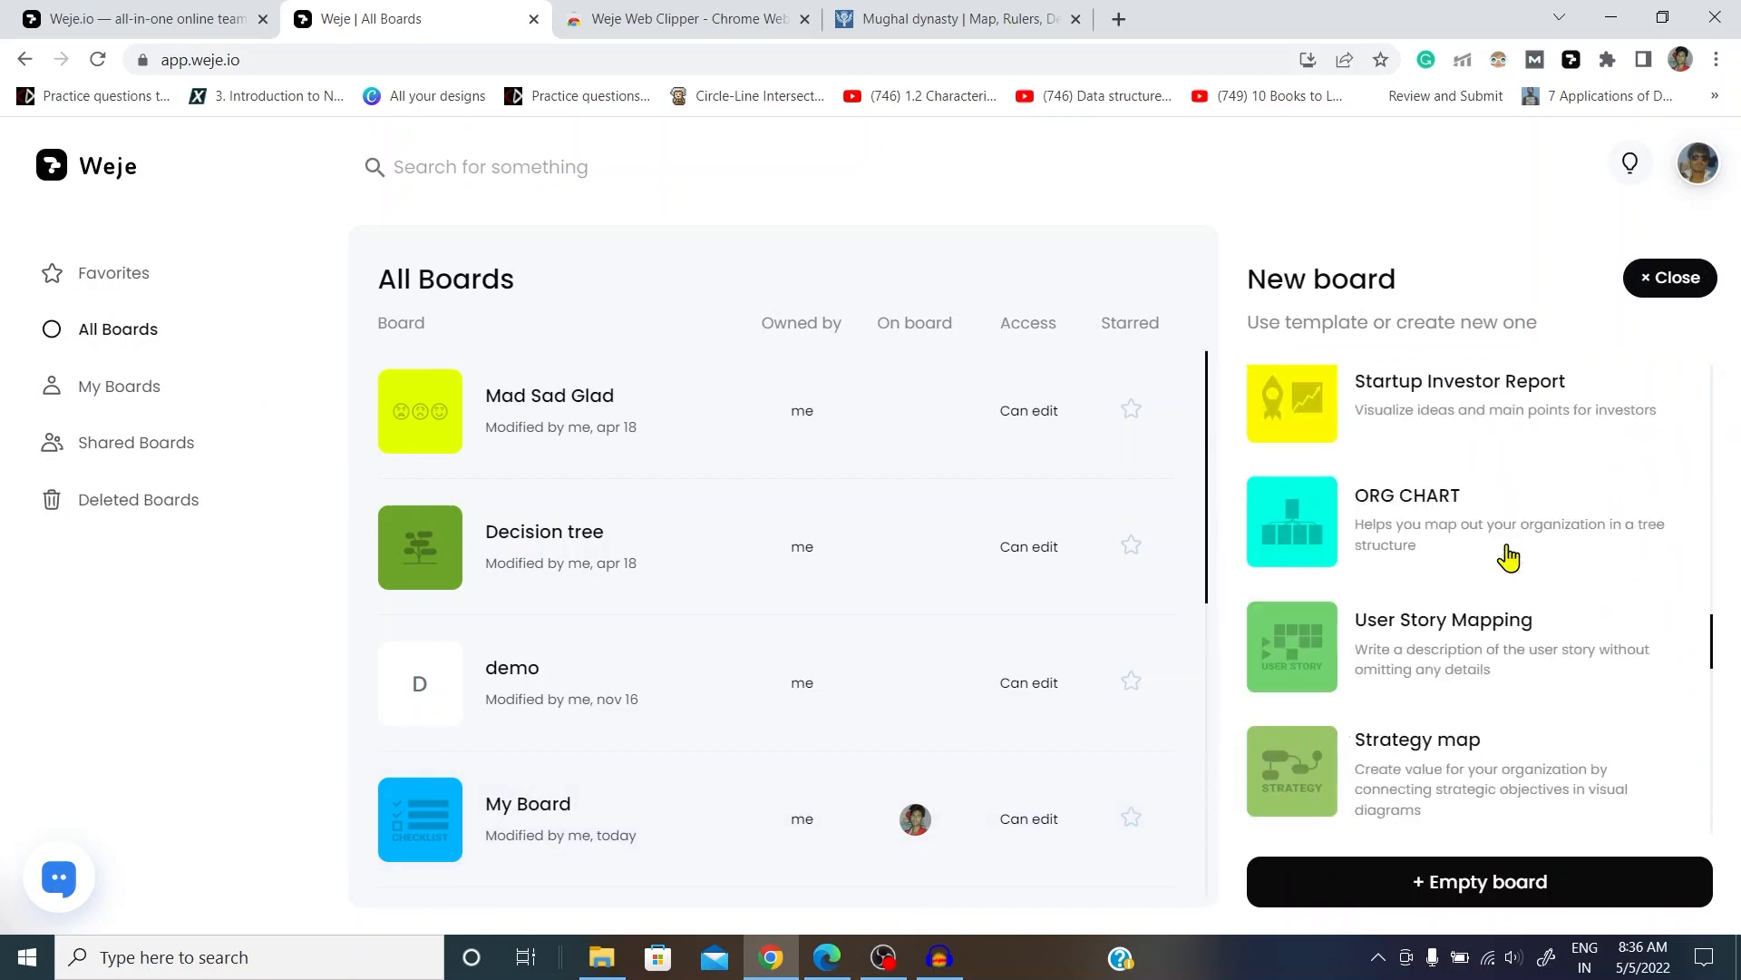
scroll(1508, 557, down, 15)
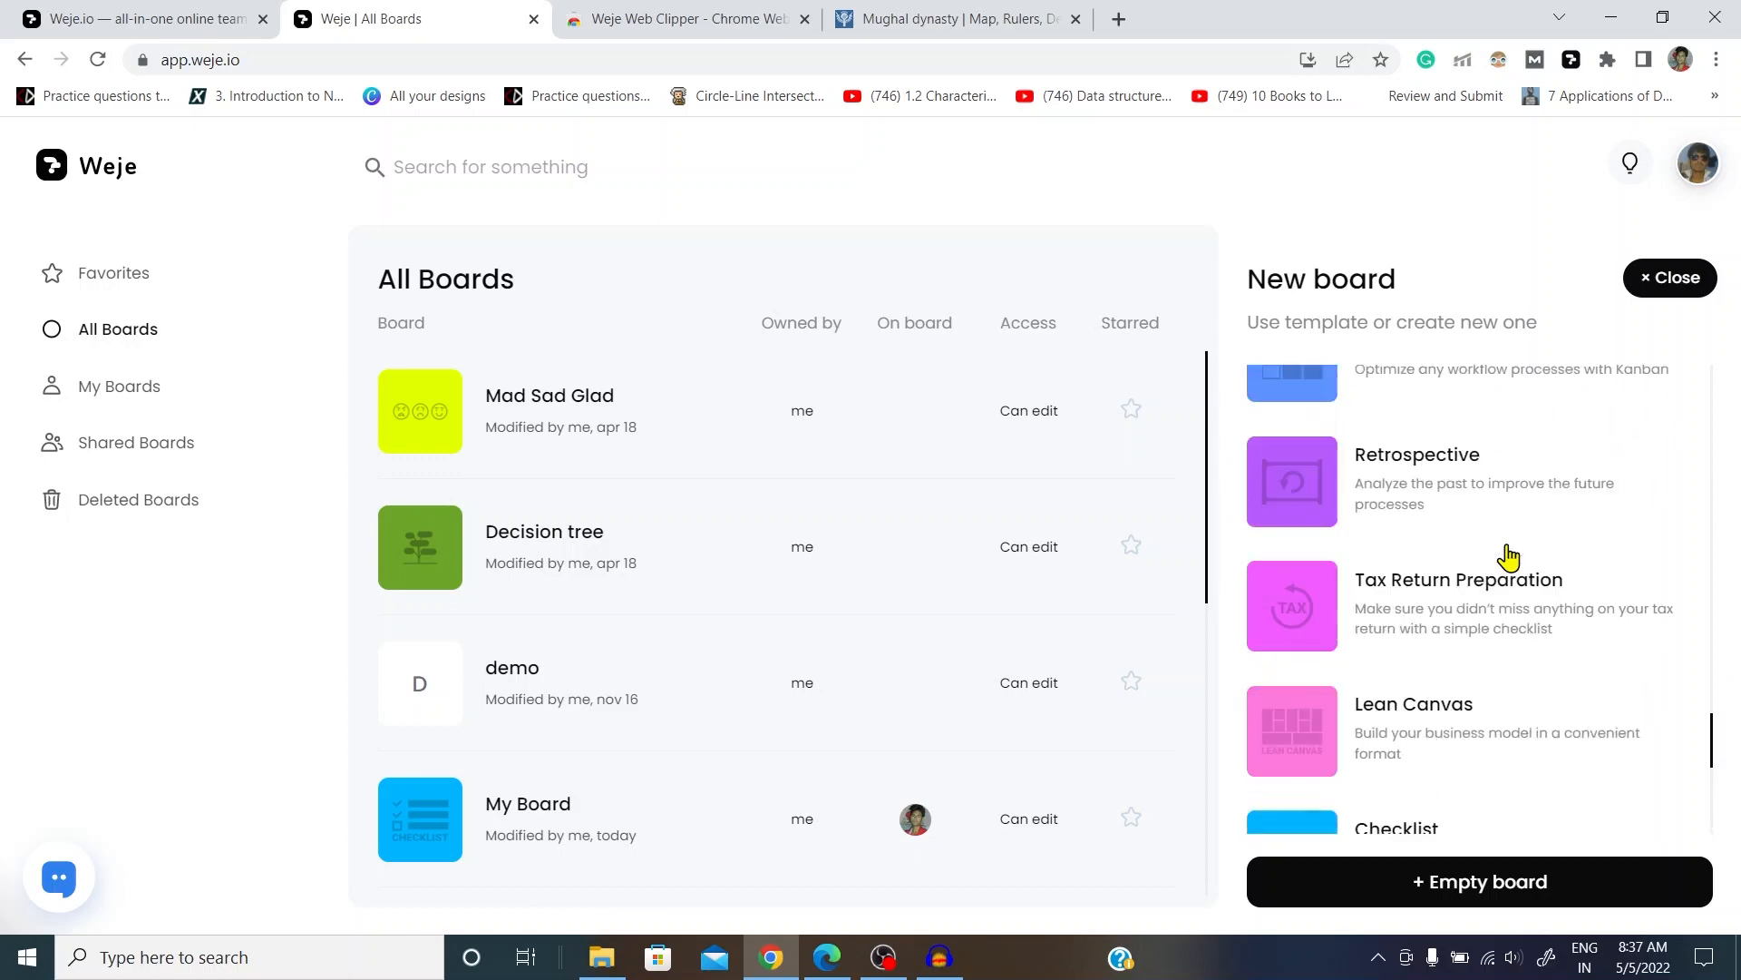
scroll(1509, 557, up, 20)
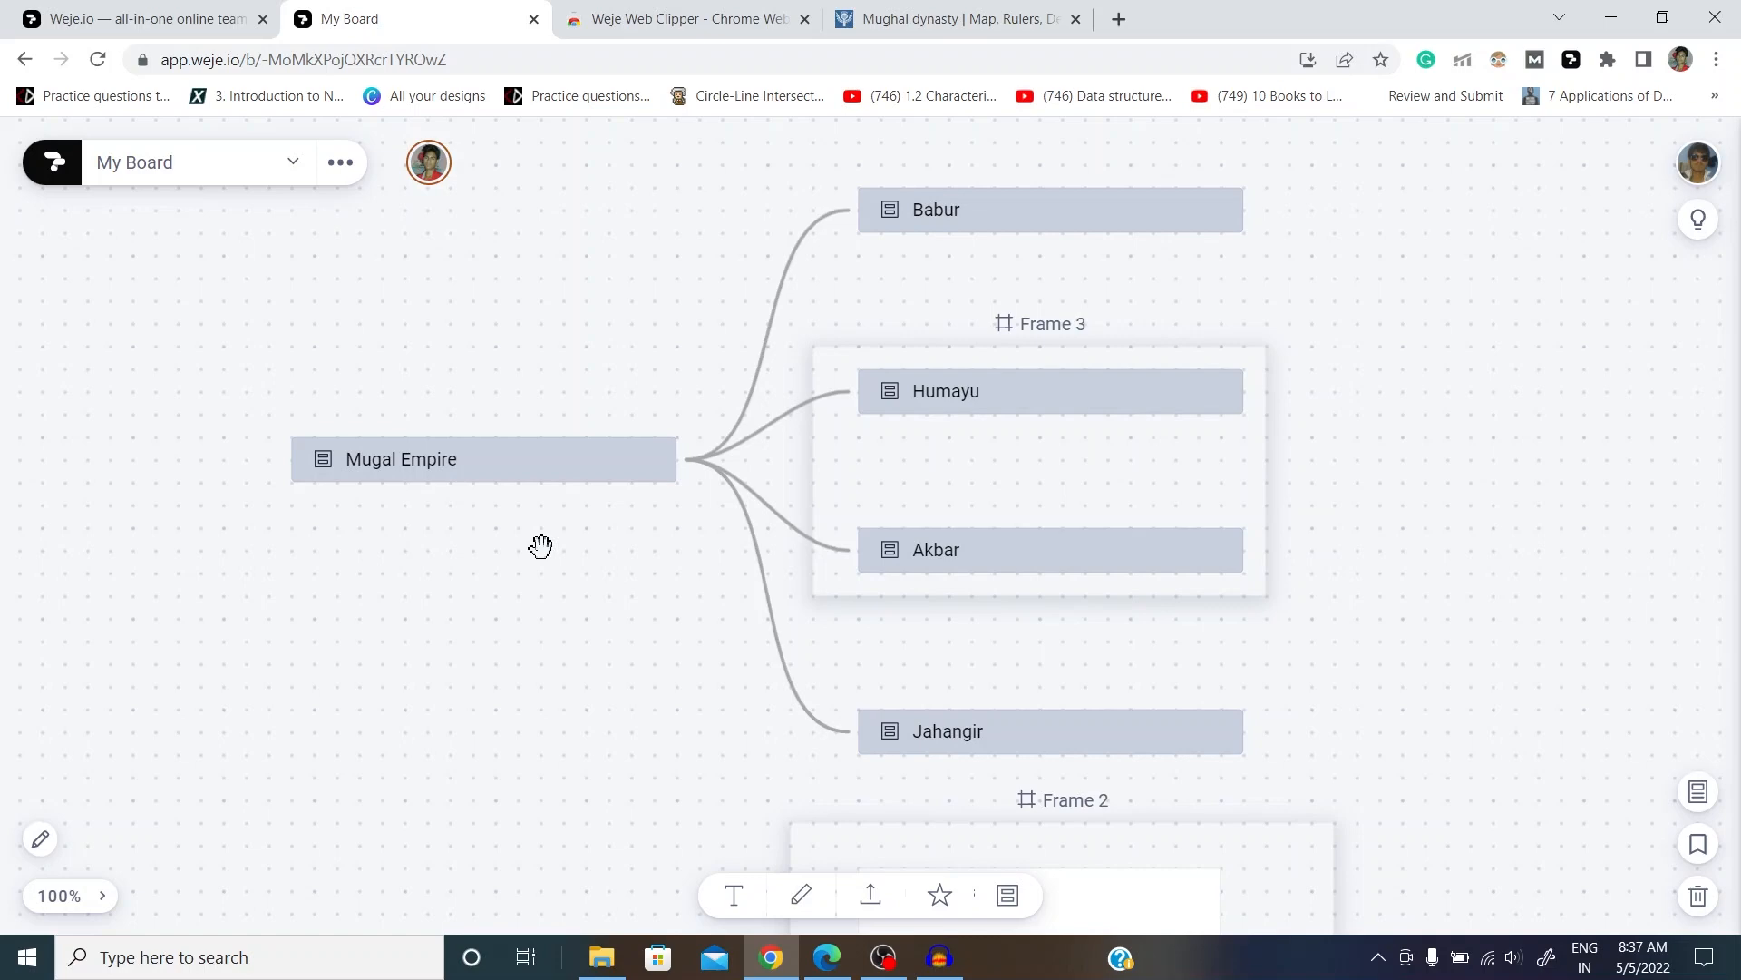
scroll(540, 546, up, 2)
scroll(540, 546, down, 5)
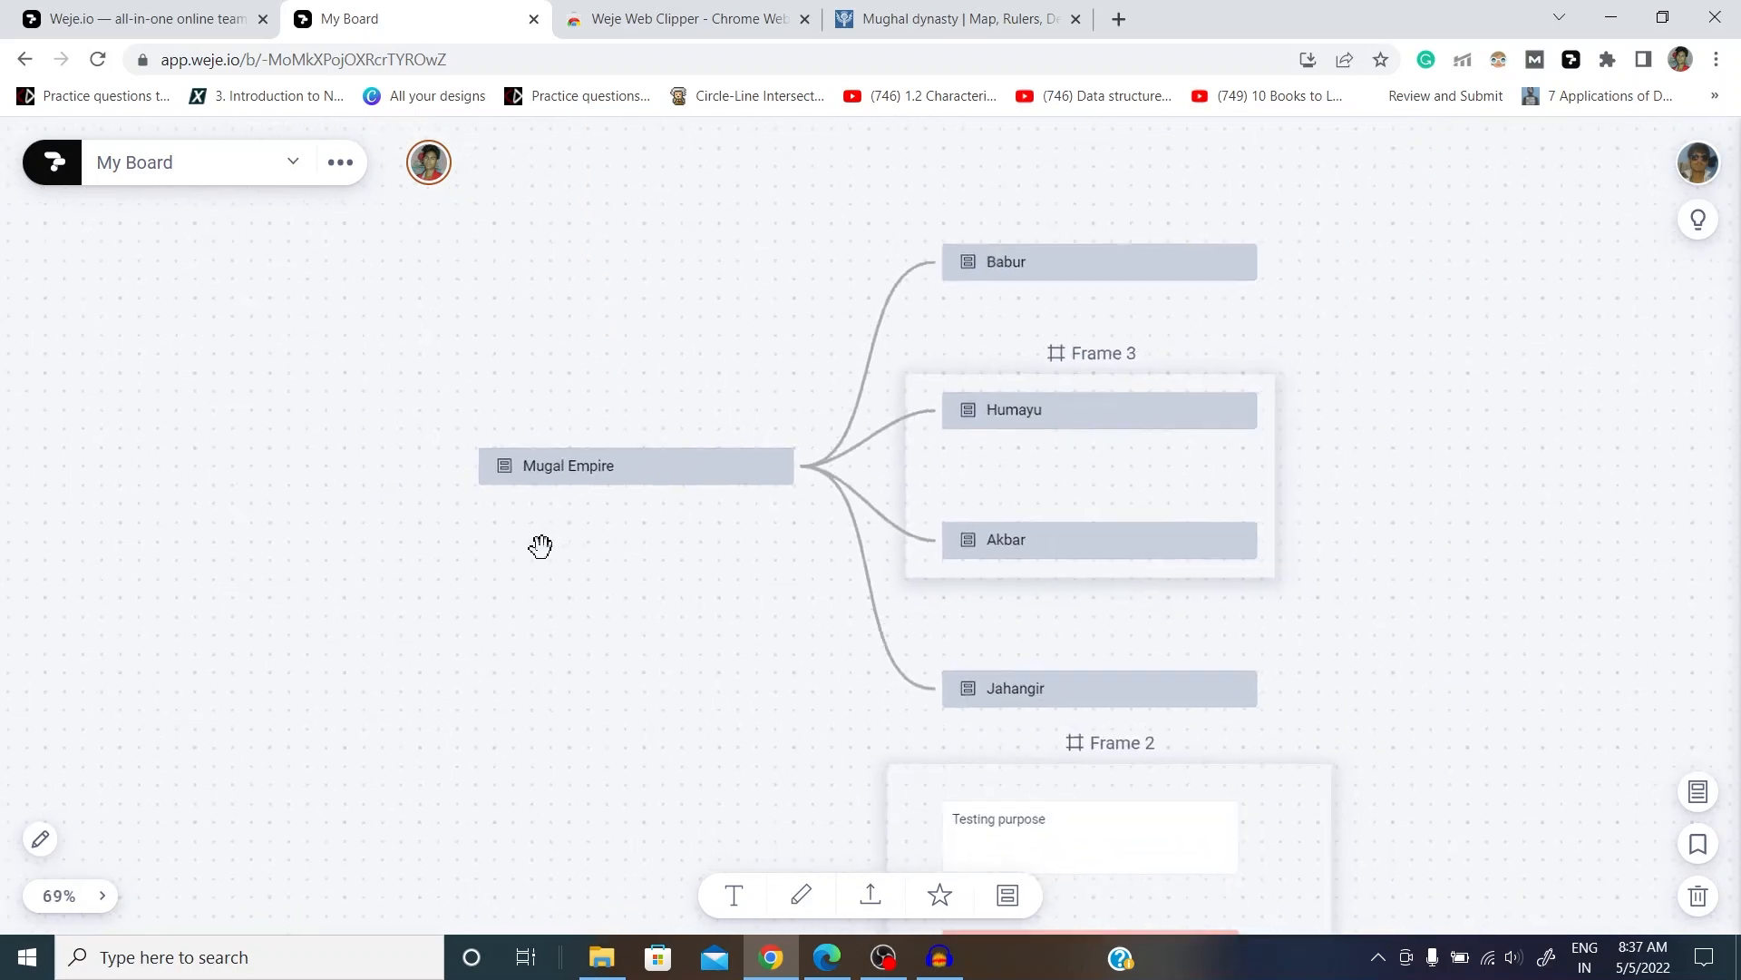
scroll(540, 546, up, 3)
drag(645, 602, 264, 703)
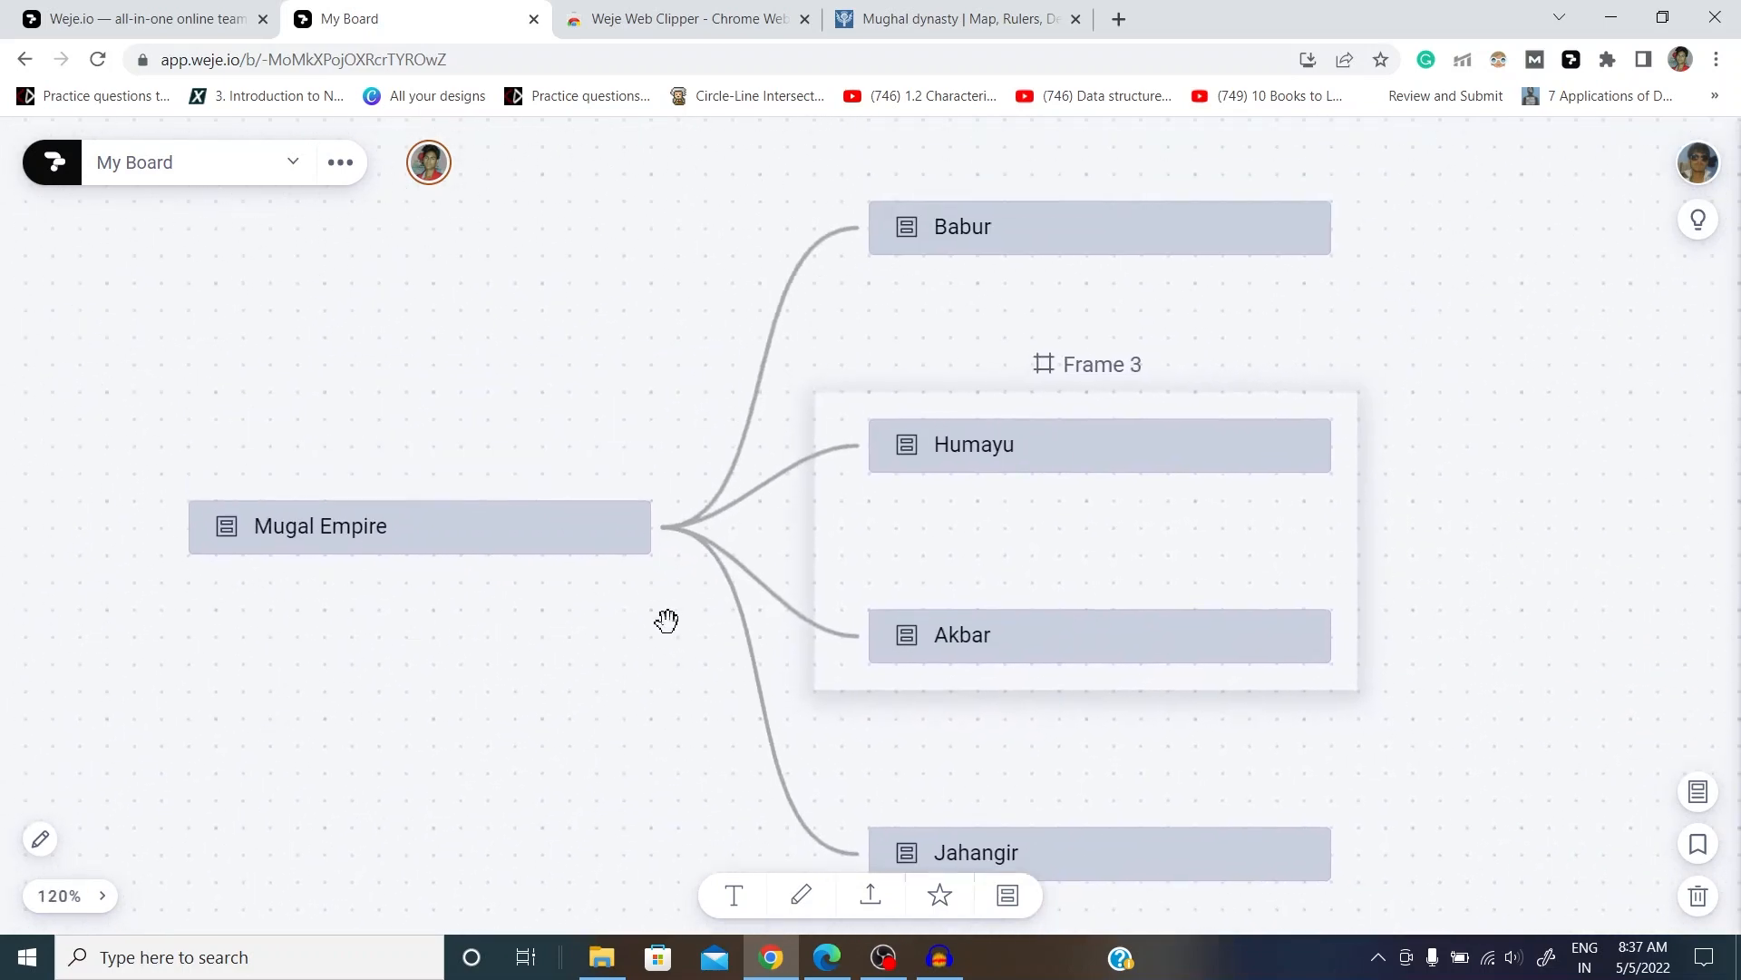